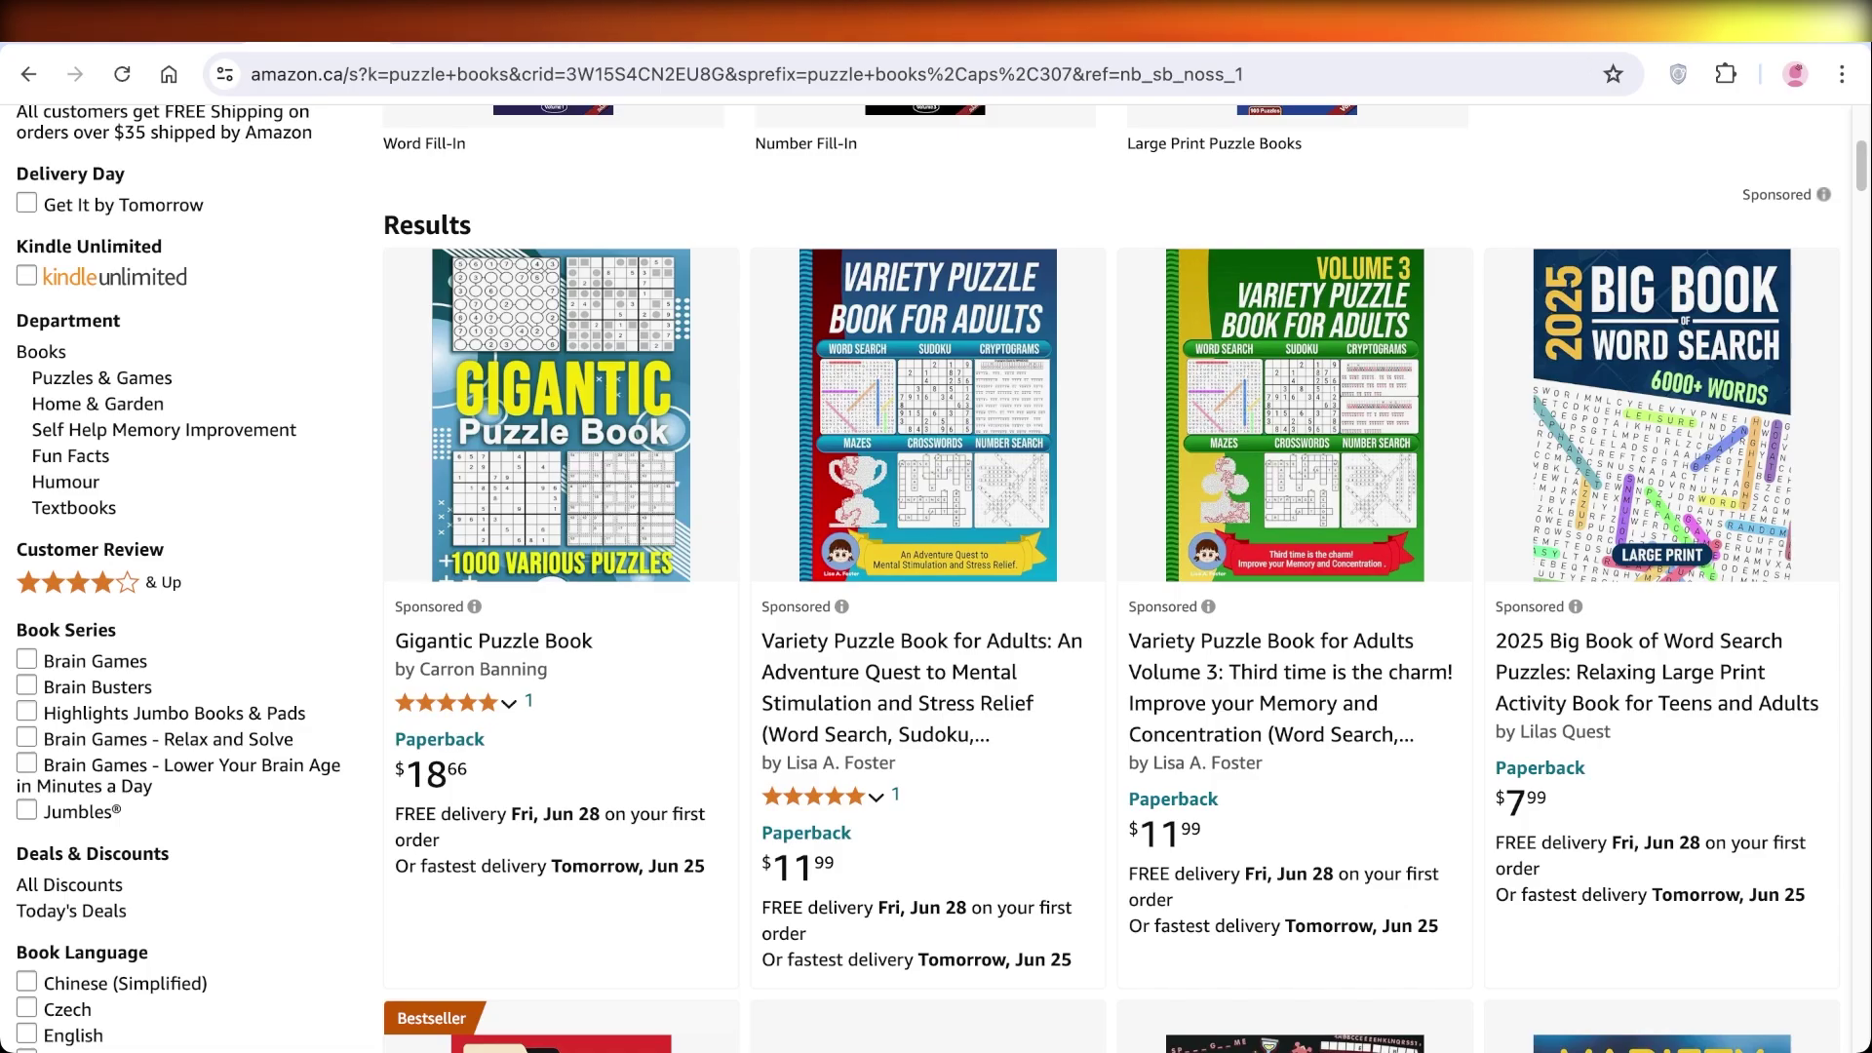
# Browse the puzzle book search results on Amazon and open the page of the black "I'm Bored! Activity Book For Adults".
pyautogui.scroll(-5, 927, 580)
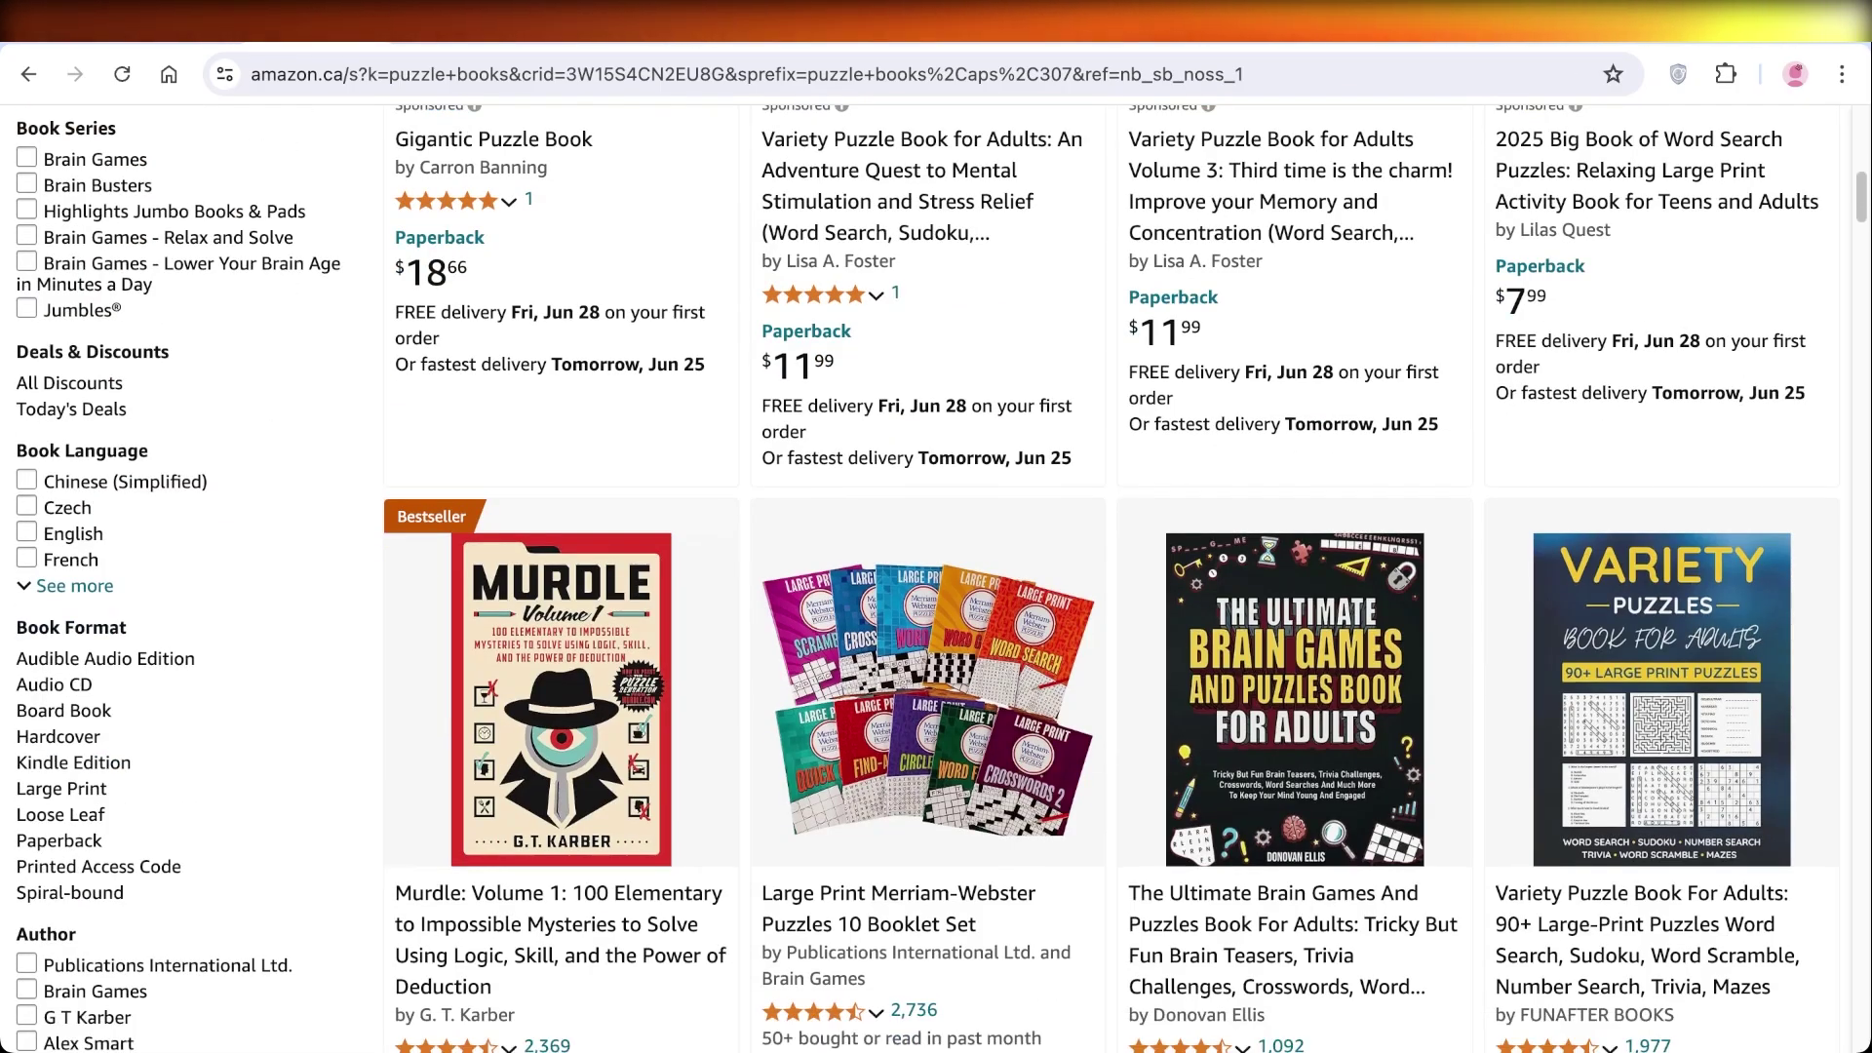
pyautogui.scroll(6, 928, 579)
pyautogui.scroll(-10, 927, 579)
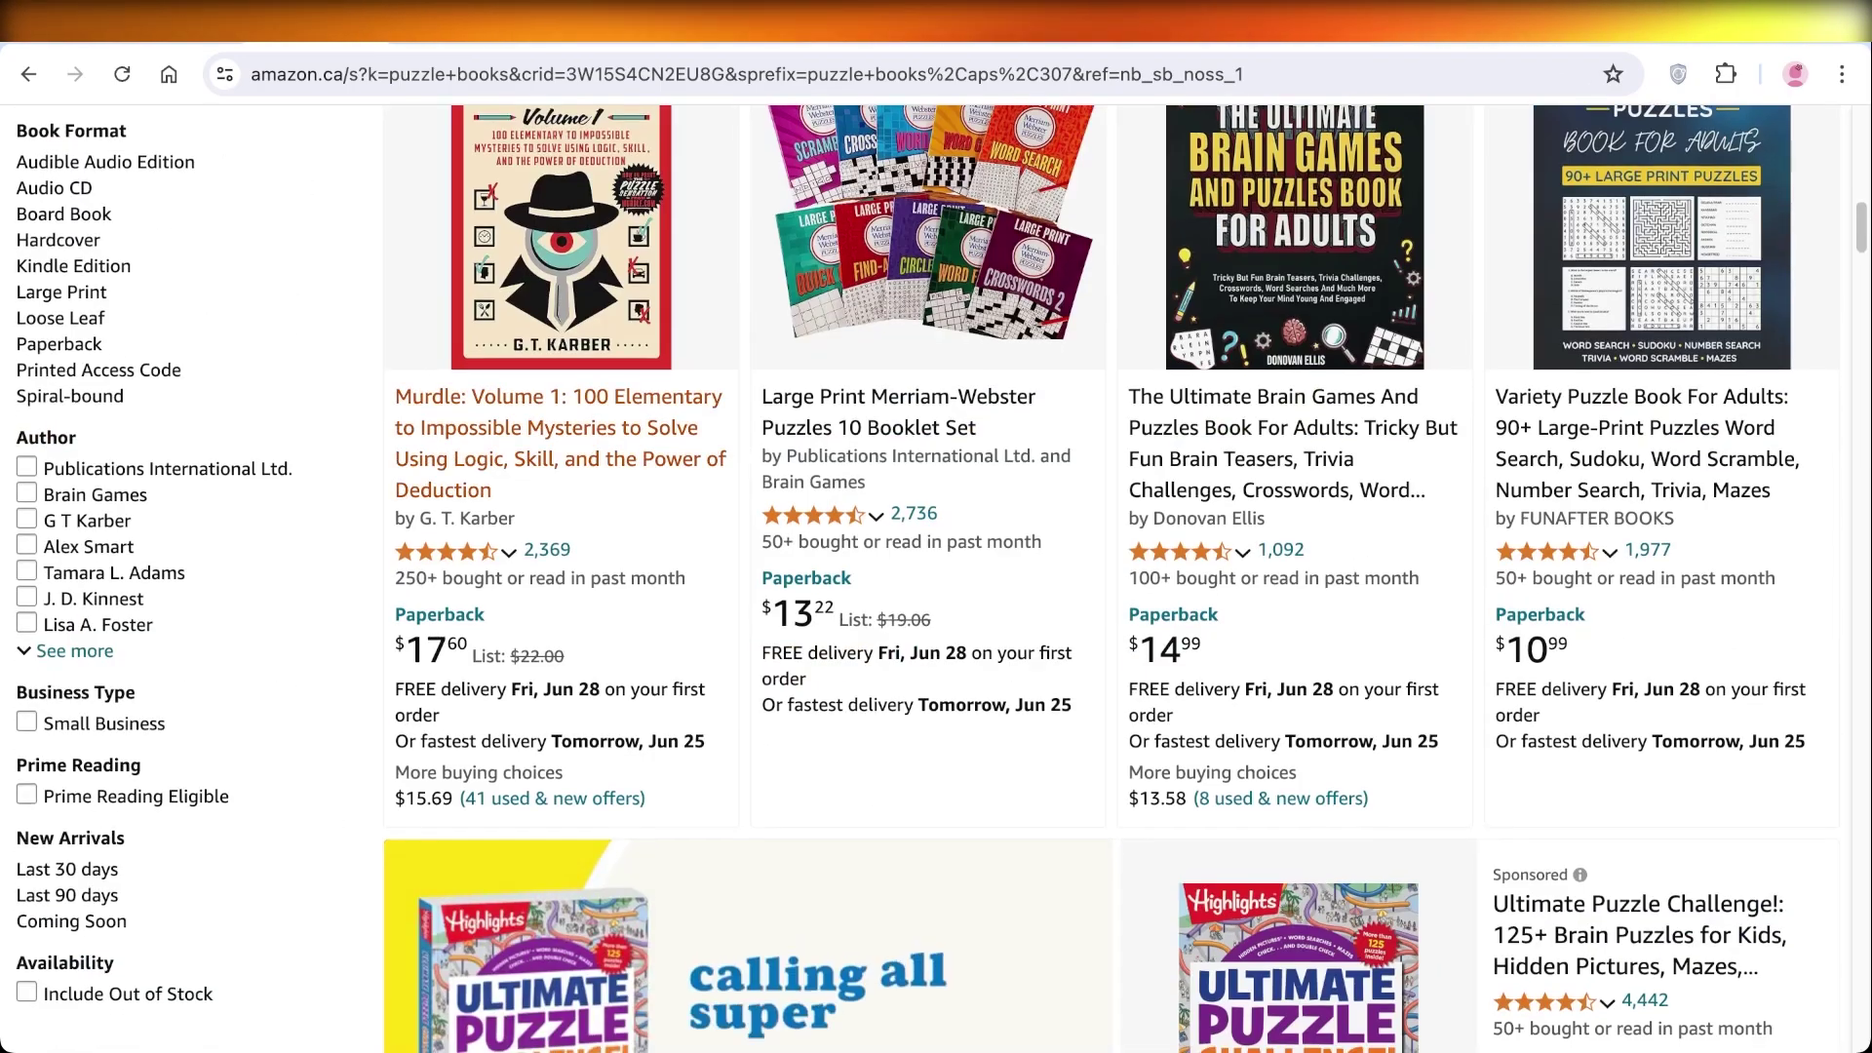
pyautogui.scroll(-11, 1112, 580)
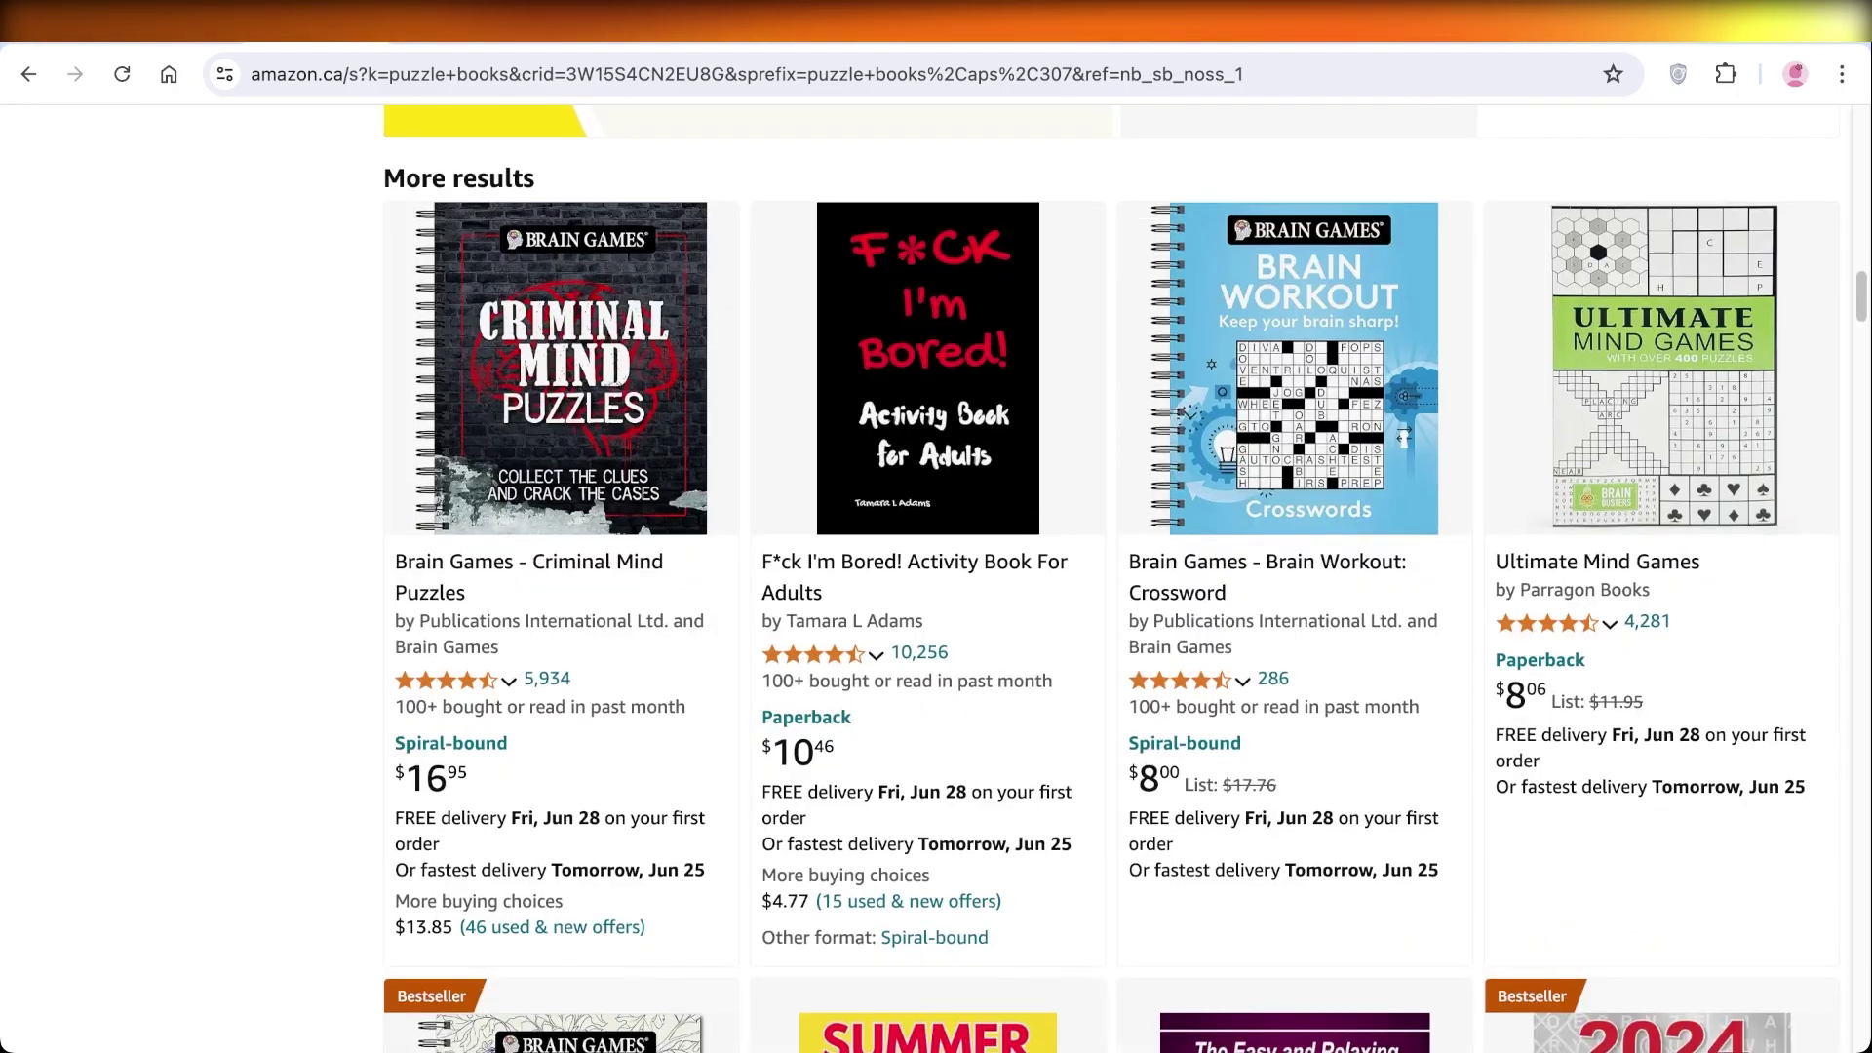
pyautogui.scroll(-3, 1112, 579)
pyautogui.scroll(2, 1112, 579)
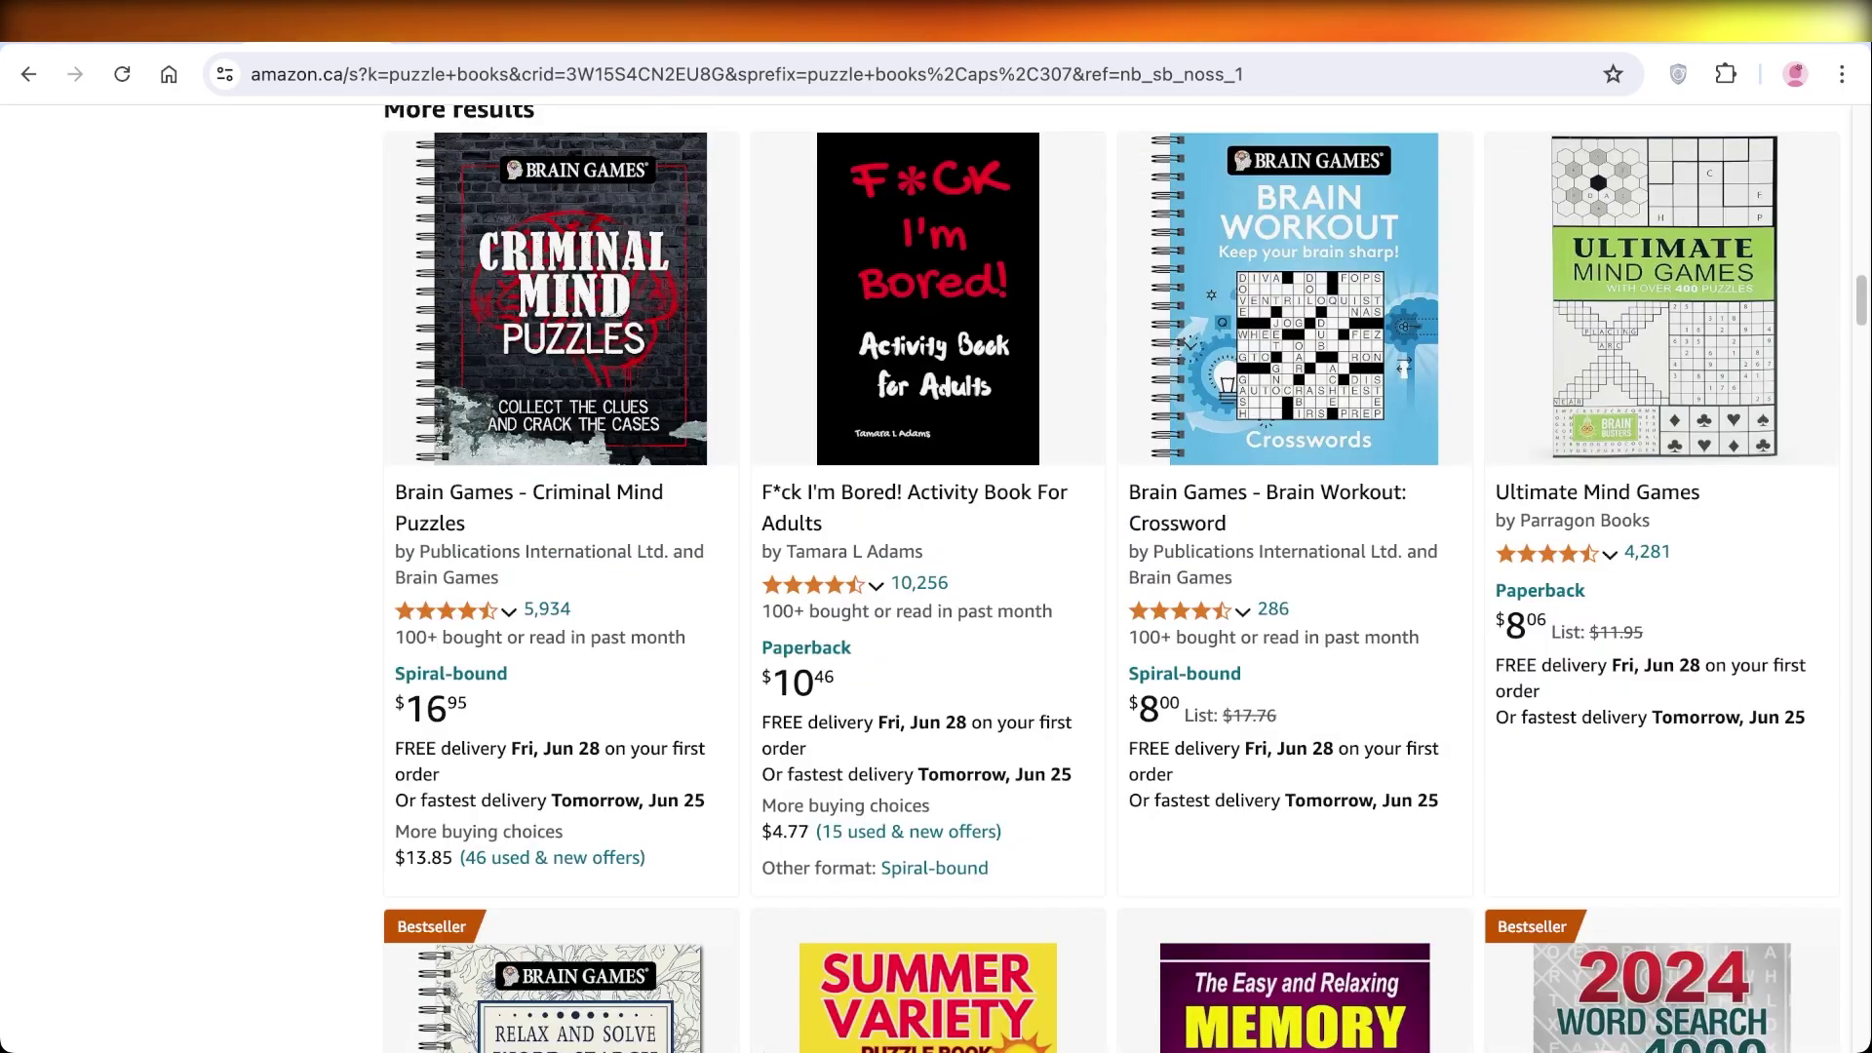
pyautogui.click(928, 297)
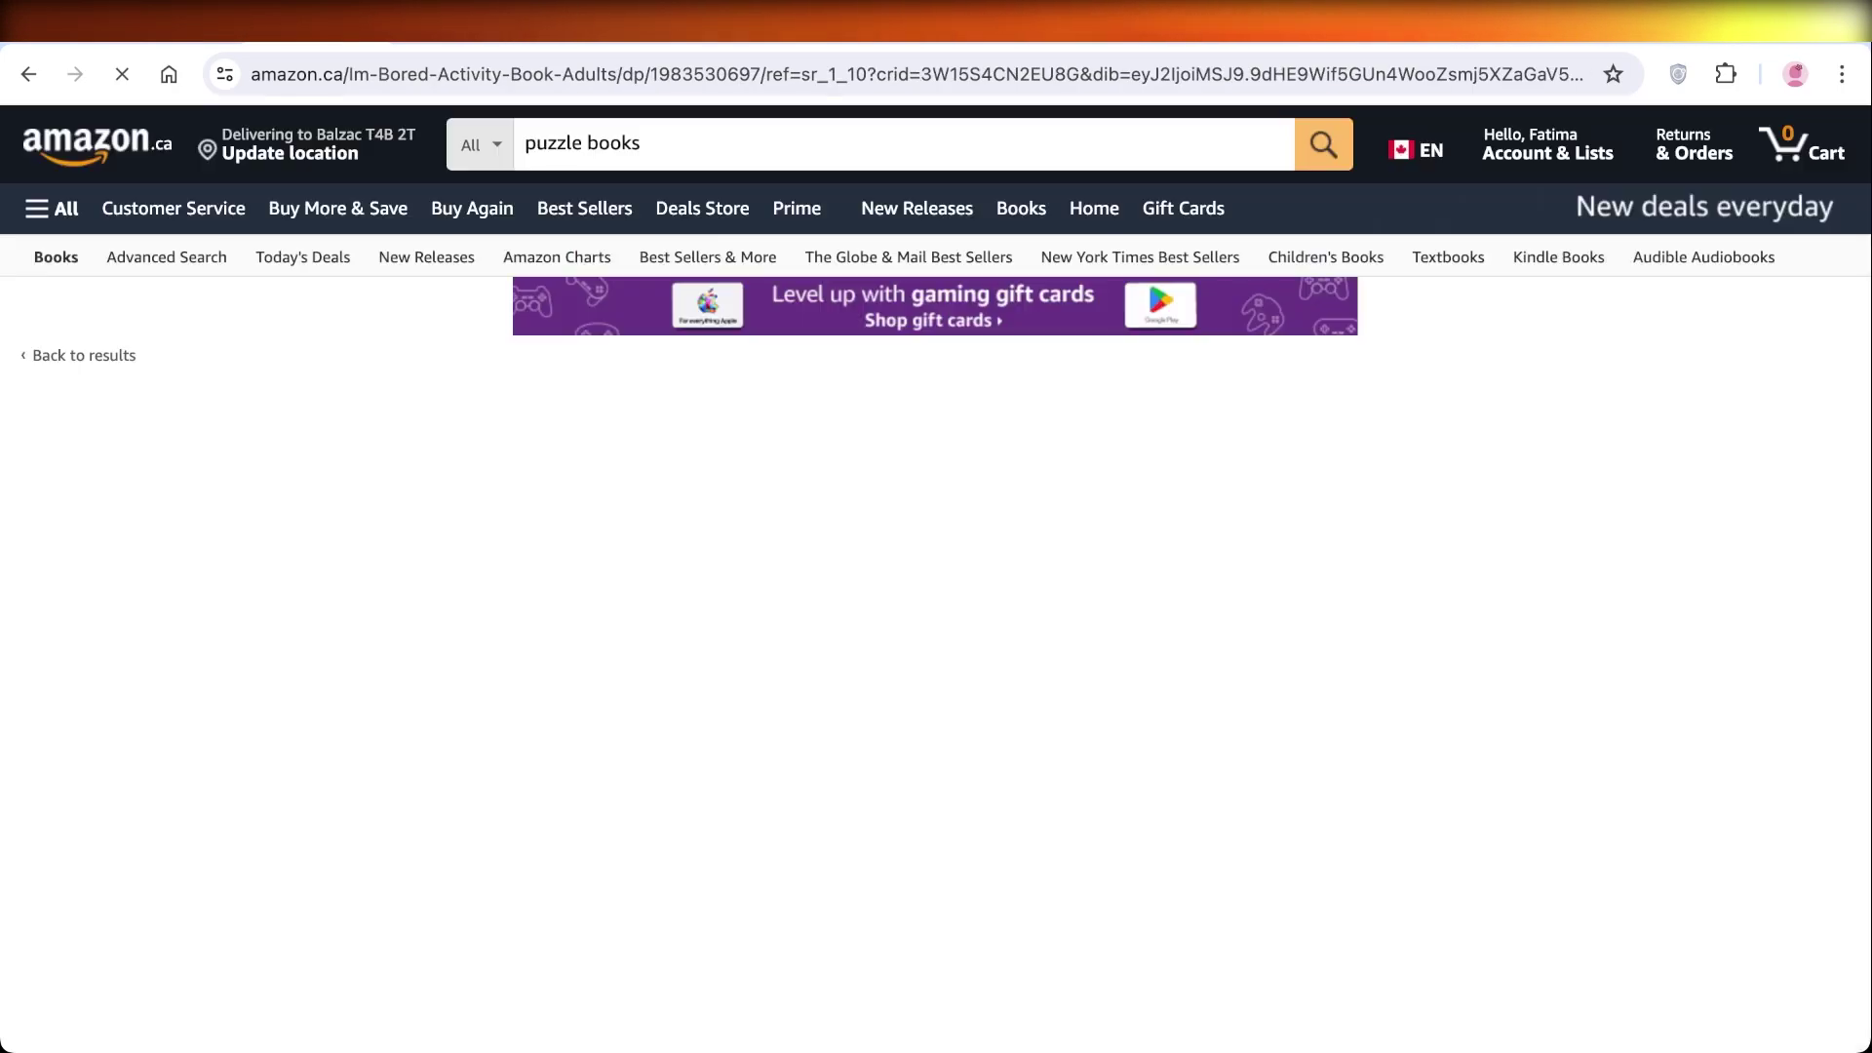
pyautogui.scroll(-4, 936, 585)
pyautogui.scroll(-10, 936, 585)
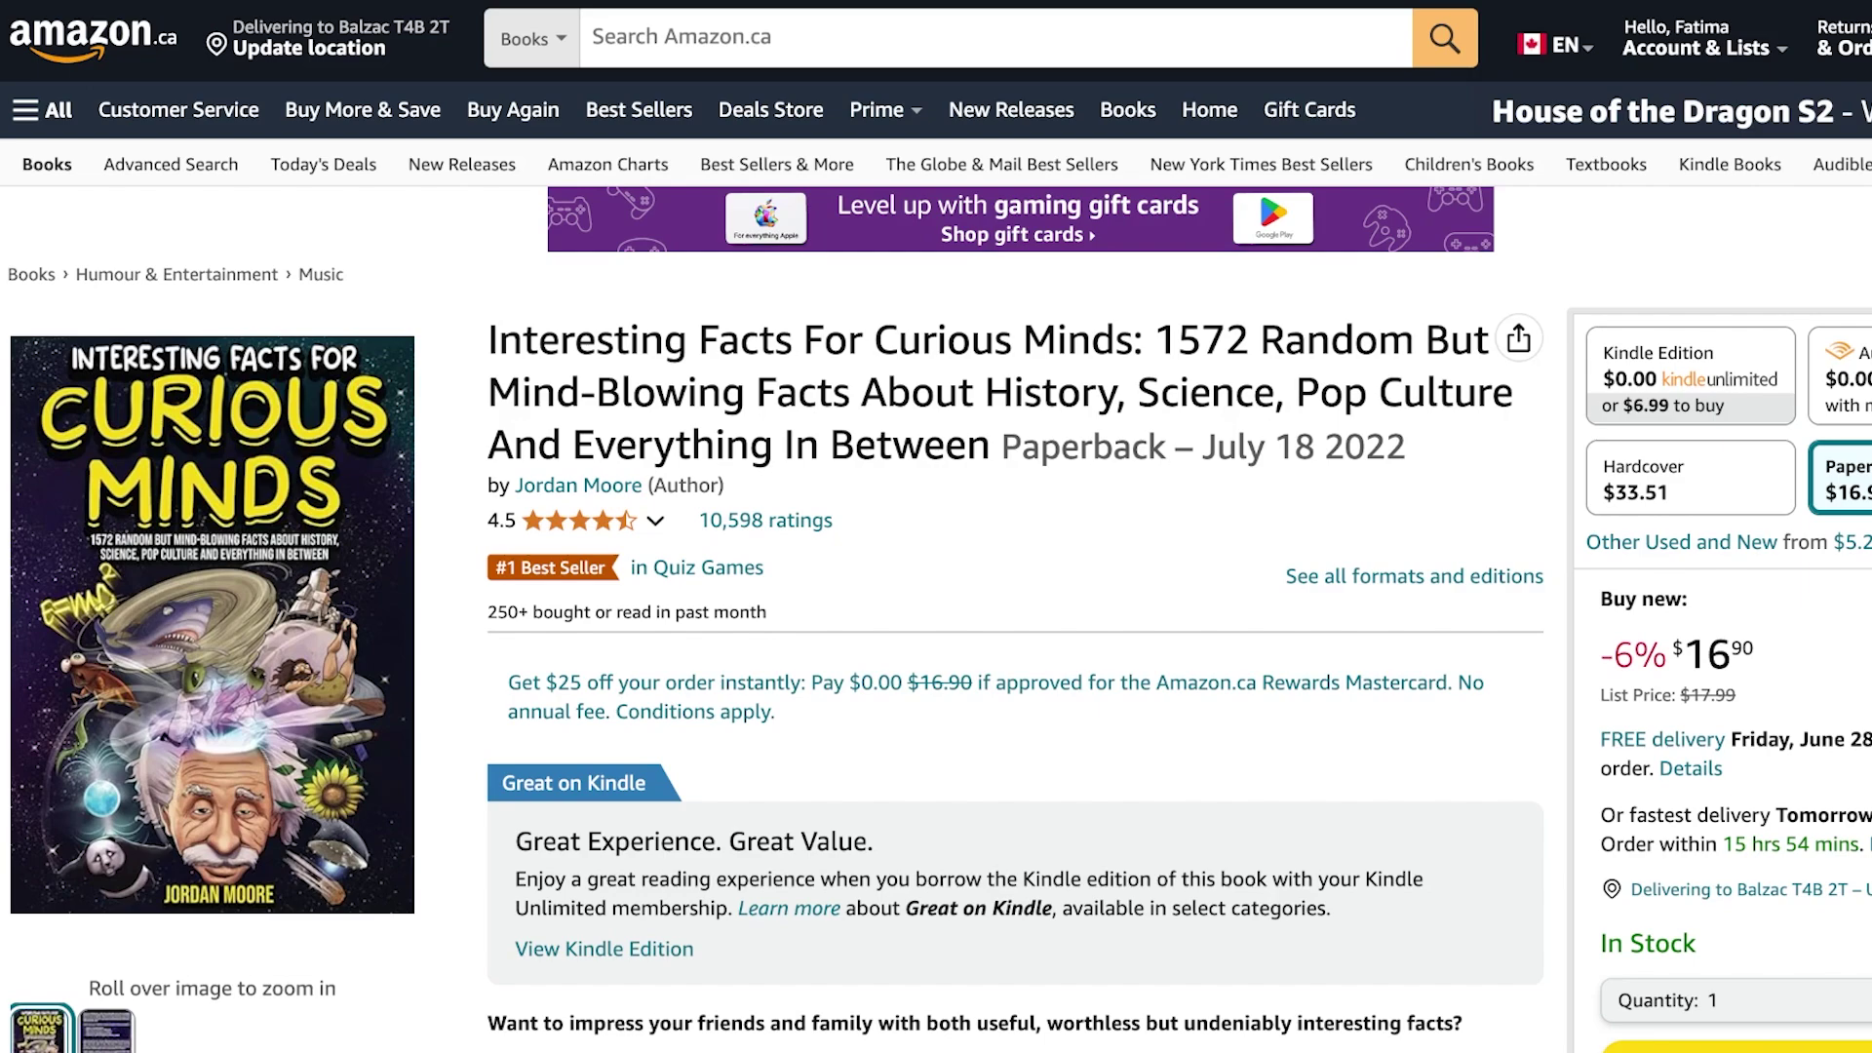
# Examine the description, print details and rating on the "Interesting Facts For Curious Minds" product page.
pyautogui.scroll(-15, 936, 527)
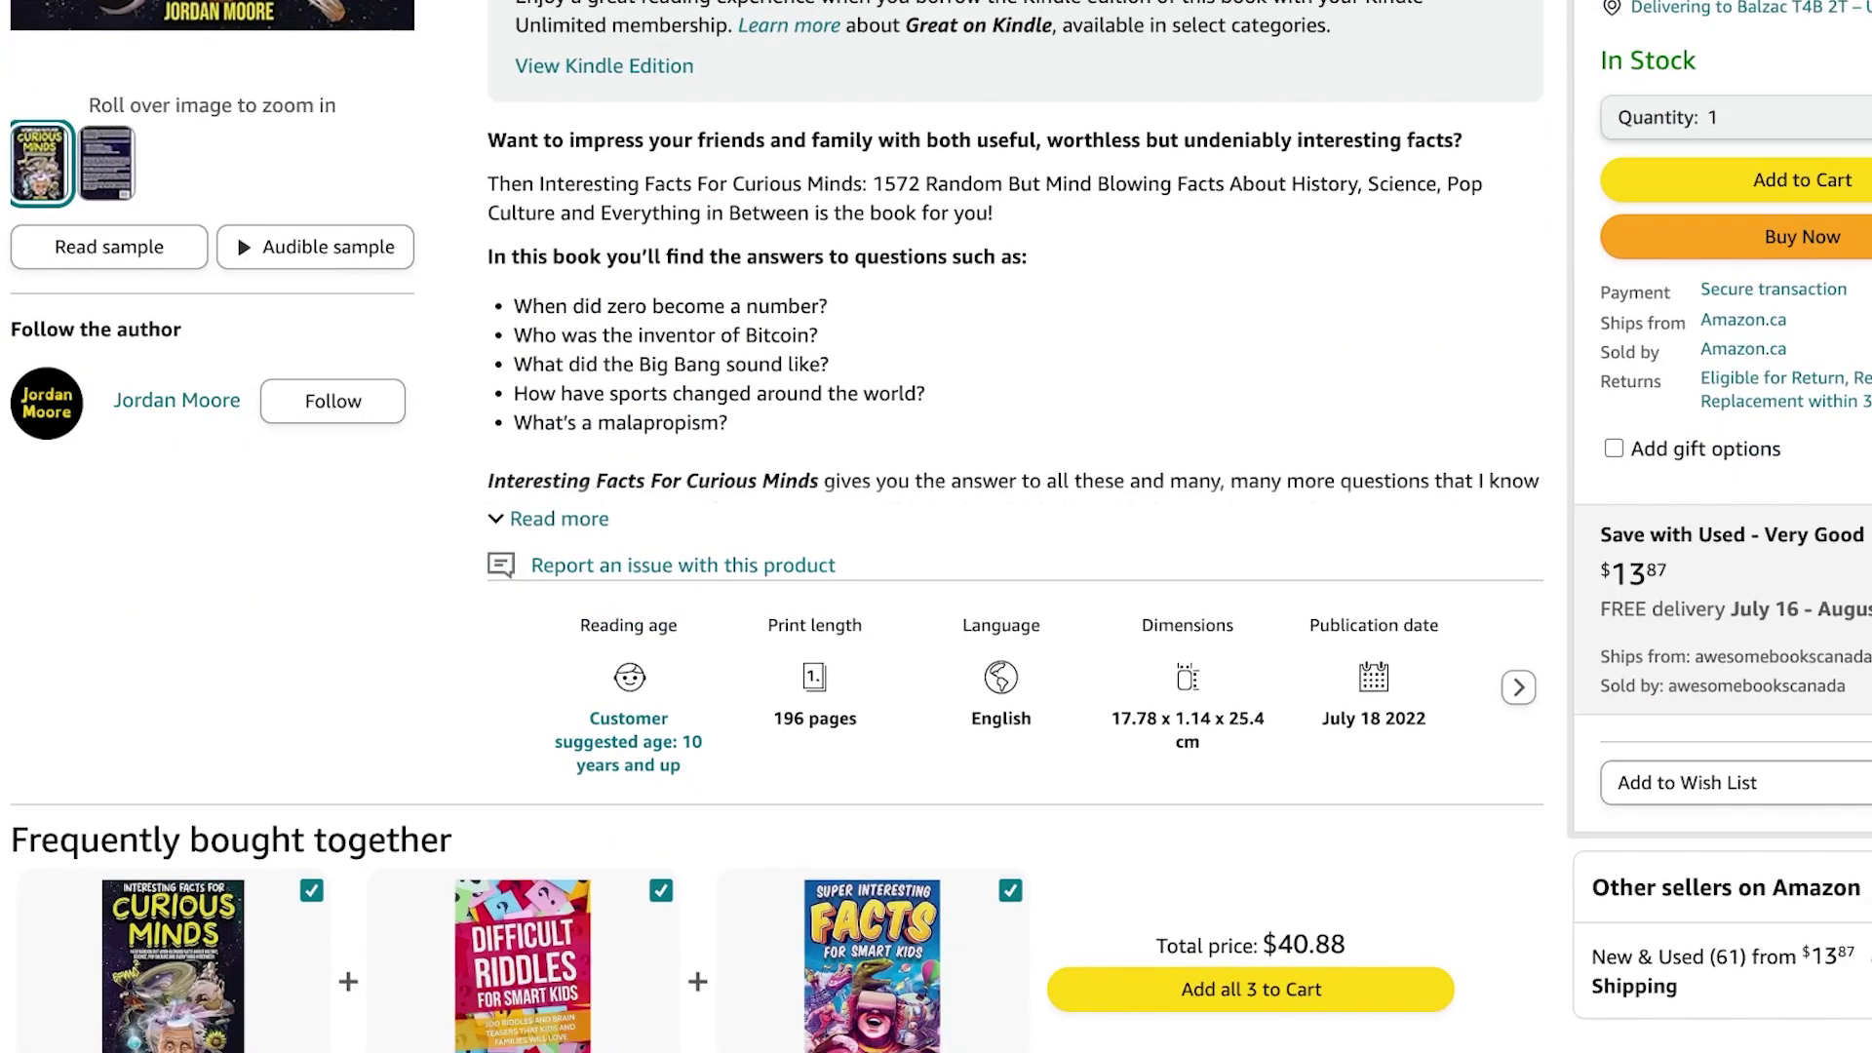
pyautogui.scroll(15, 936, 526)
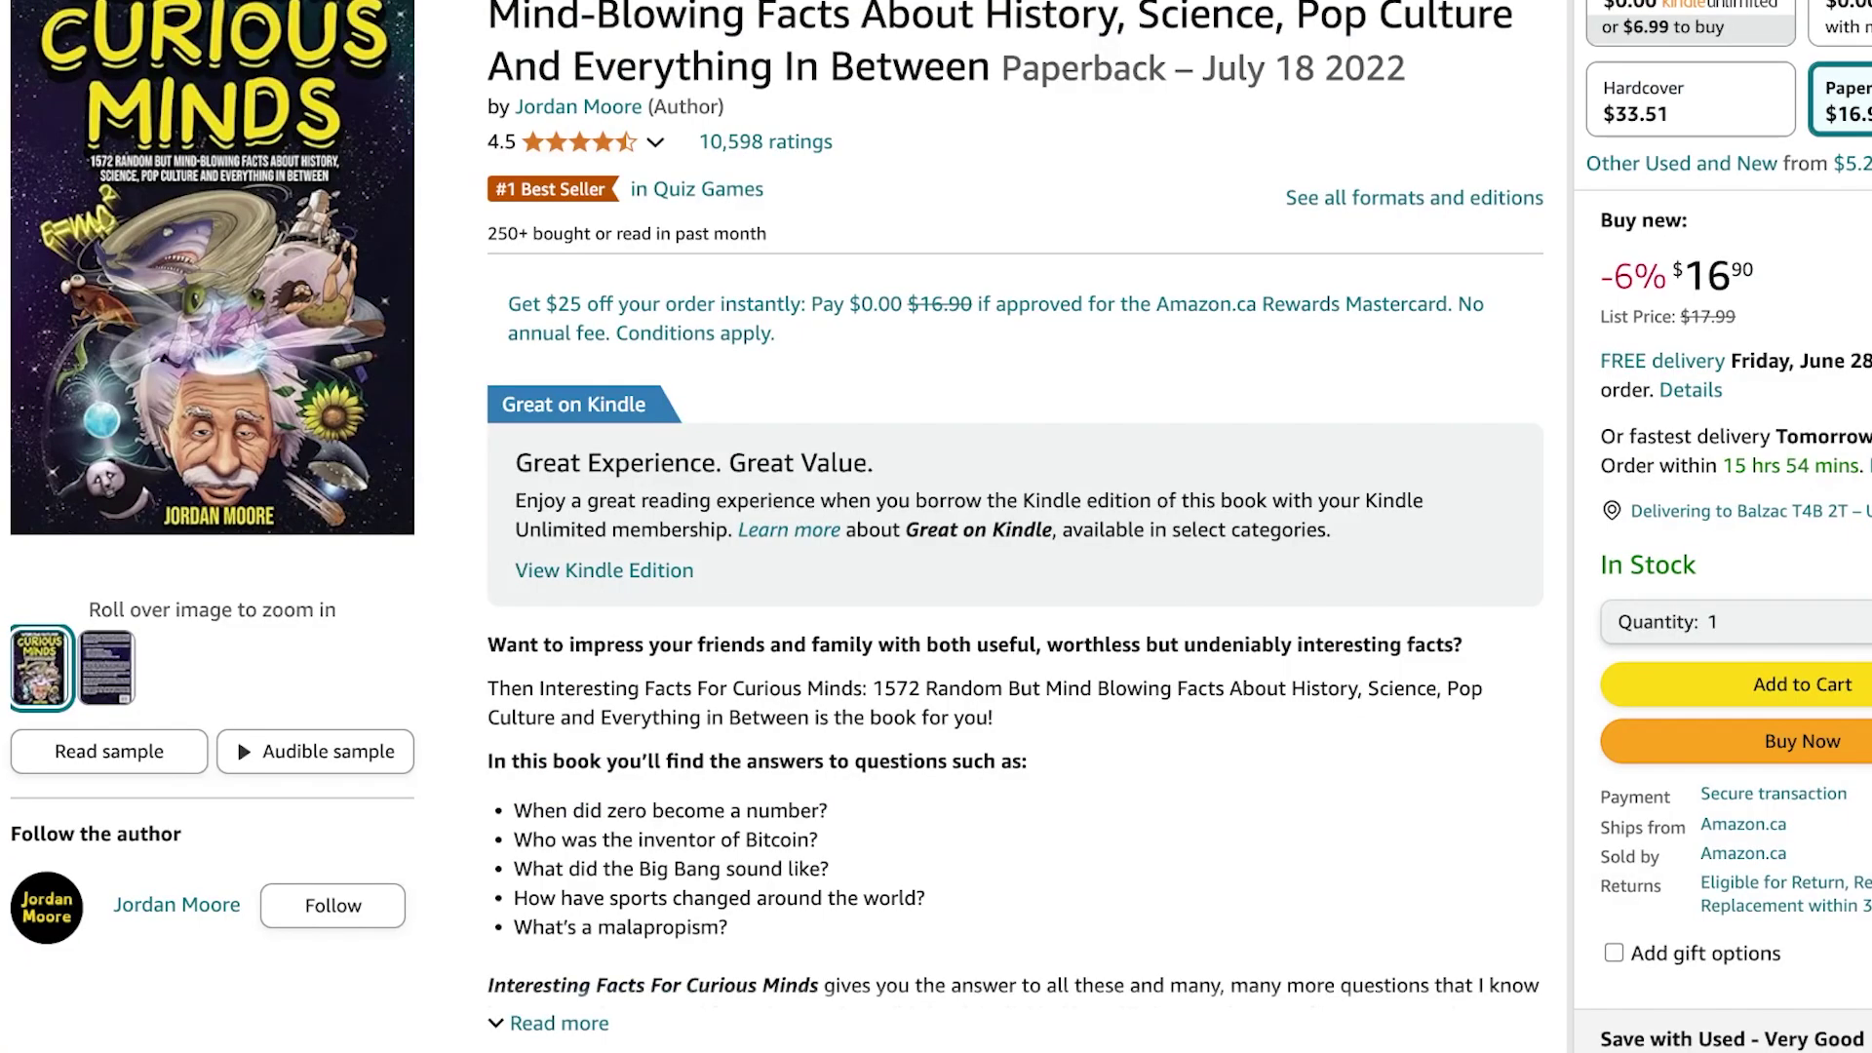
pyautogui.scroll(4, 936, 527)
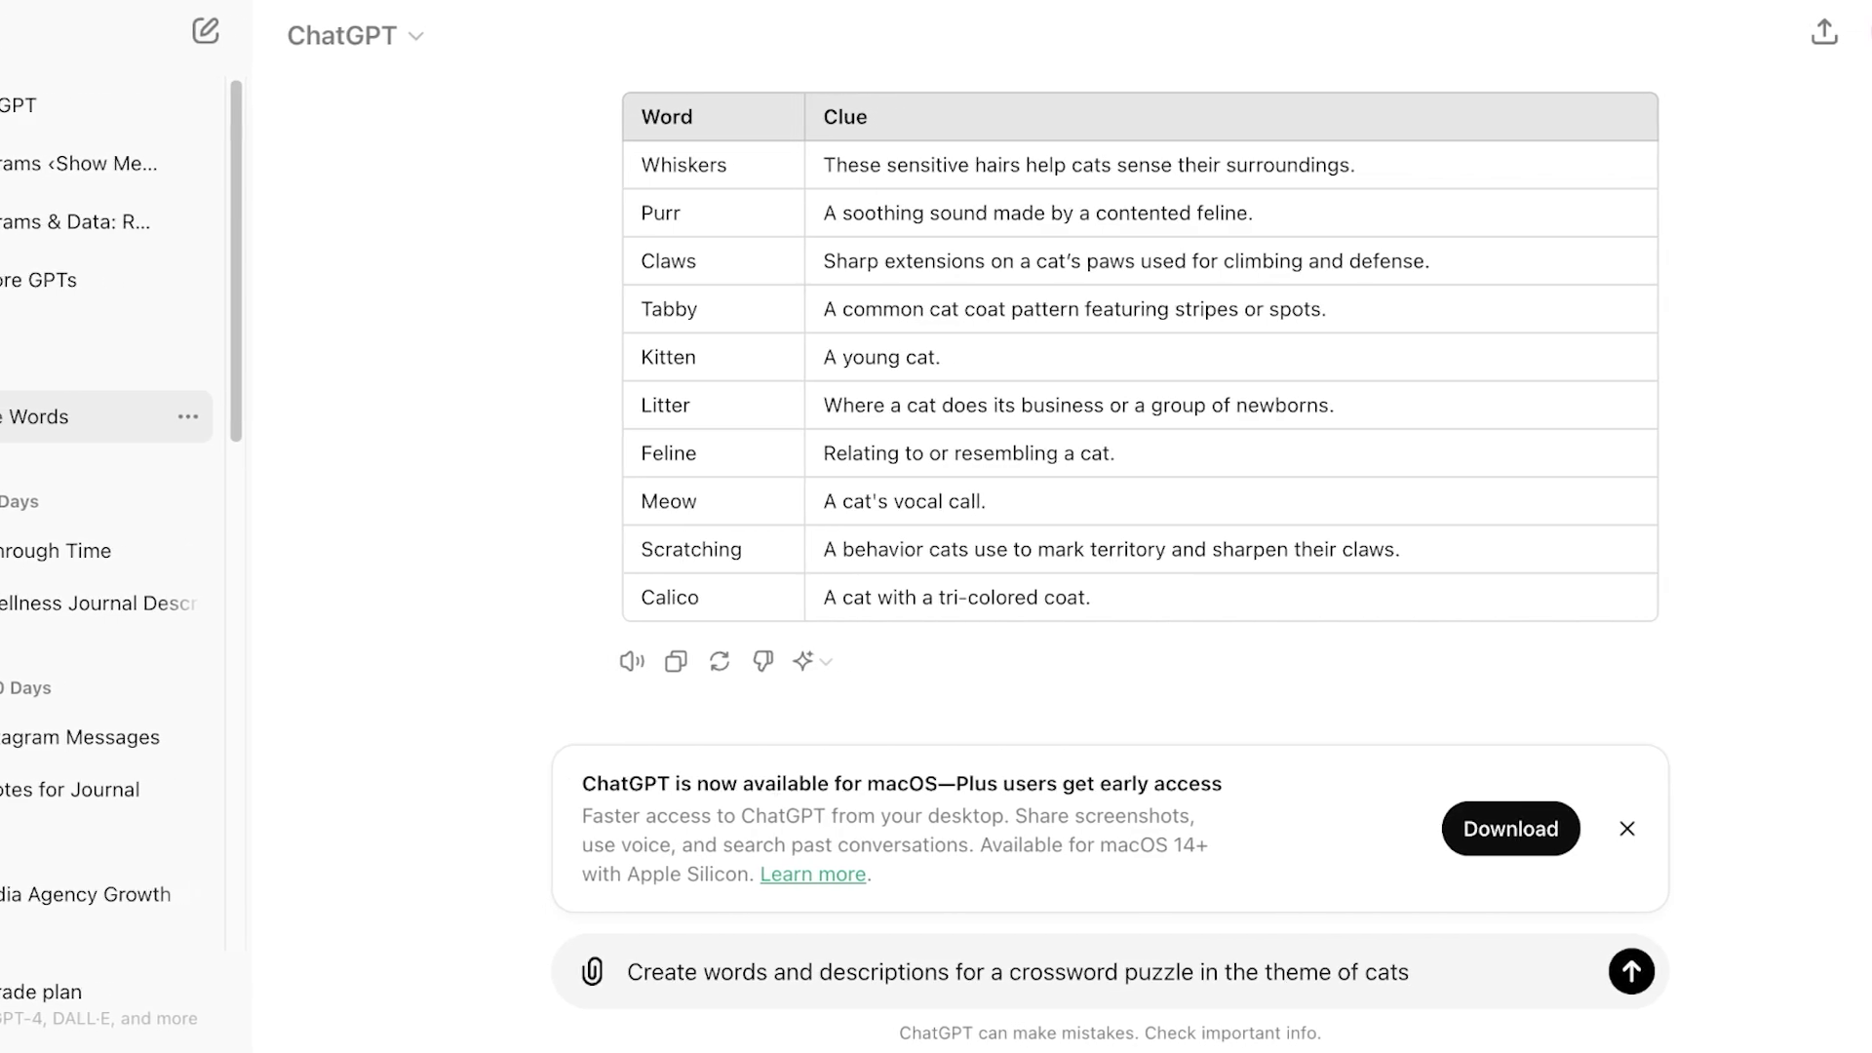
# Switch to ChatGPT and send the prompt "Create words and descriptions for a crossword puzzle in the theme of cats".
pyautogui.moveTo(1338, 972); pyautogui.dragTo(571, 972)
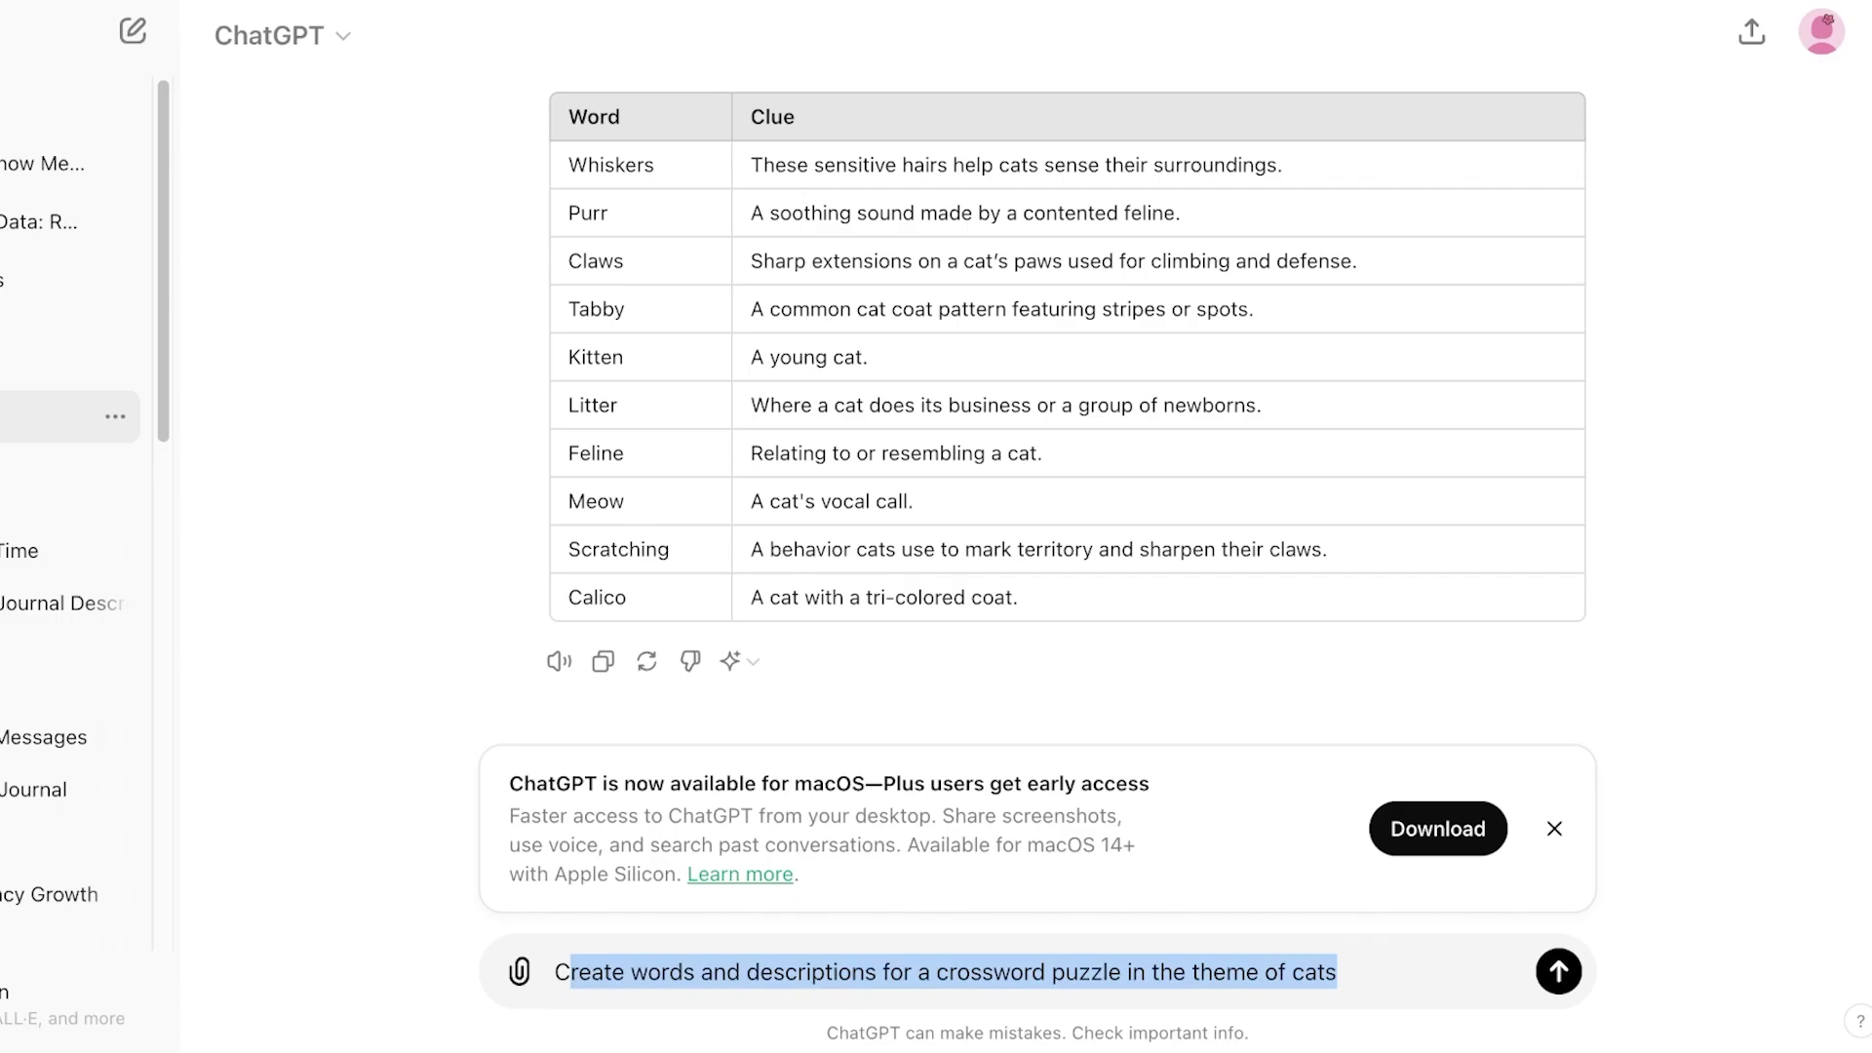
pyautogui.click(1318, 972)
pyautogui.moveTo(1337, 972); pyautogui.dragTo(1265, 973)
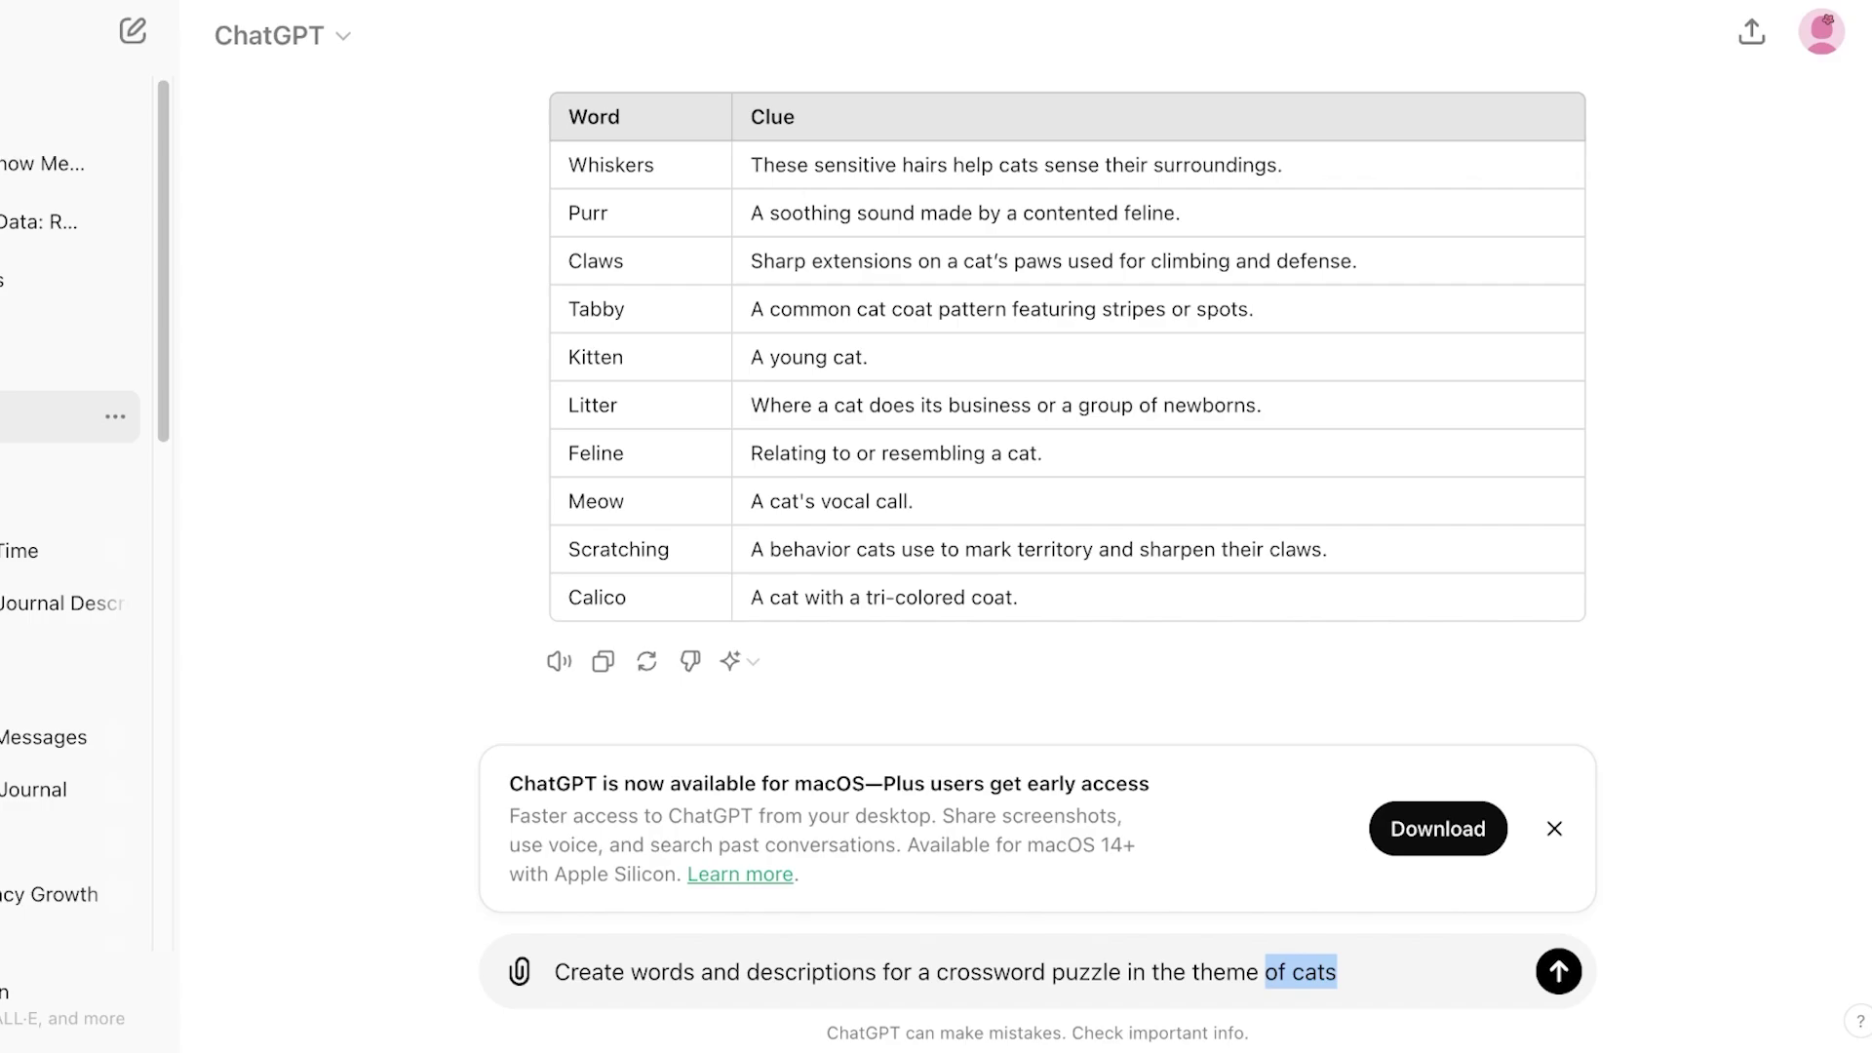
pyautogui.press('Return')
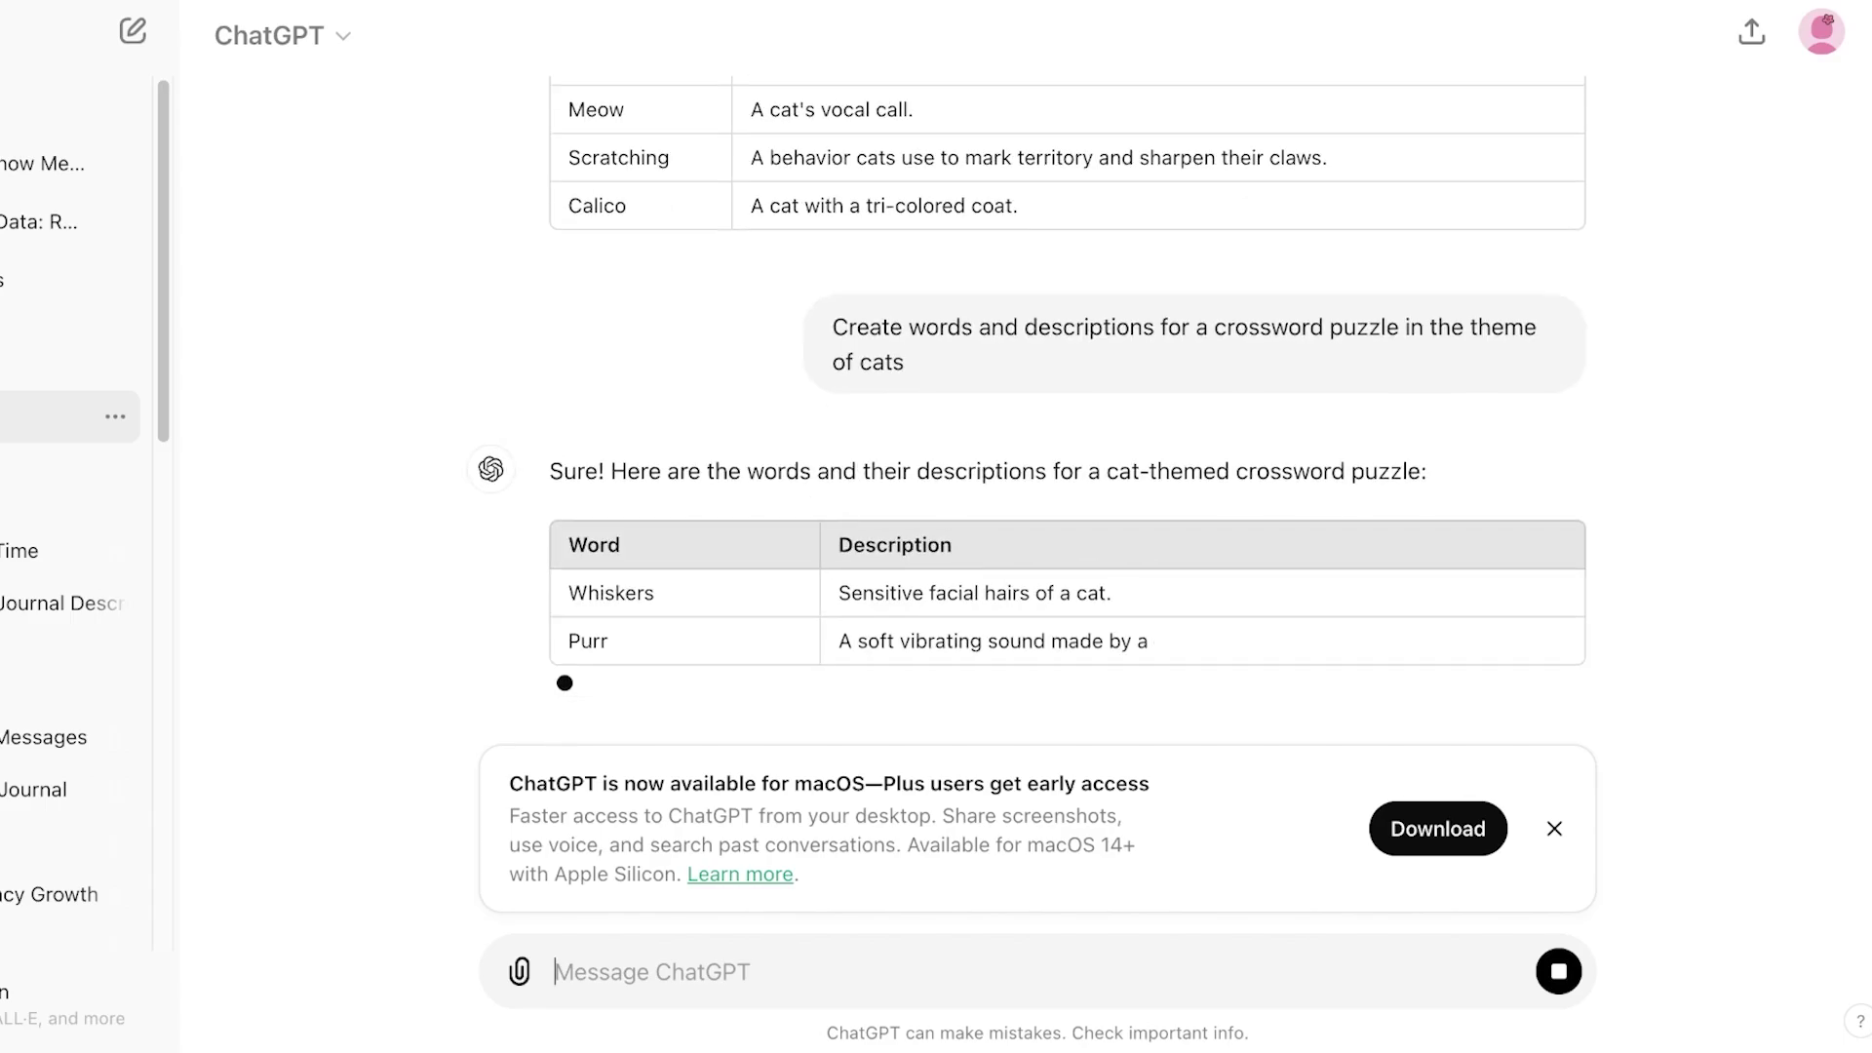
# Copy the generated table's word and description rows from Whiskers through Collar, leaving out the header row.
pyautogui.scroll(10, 1034, 488)
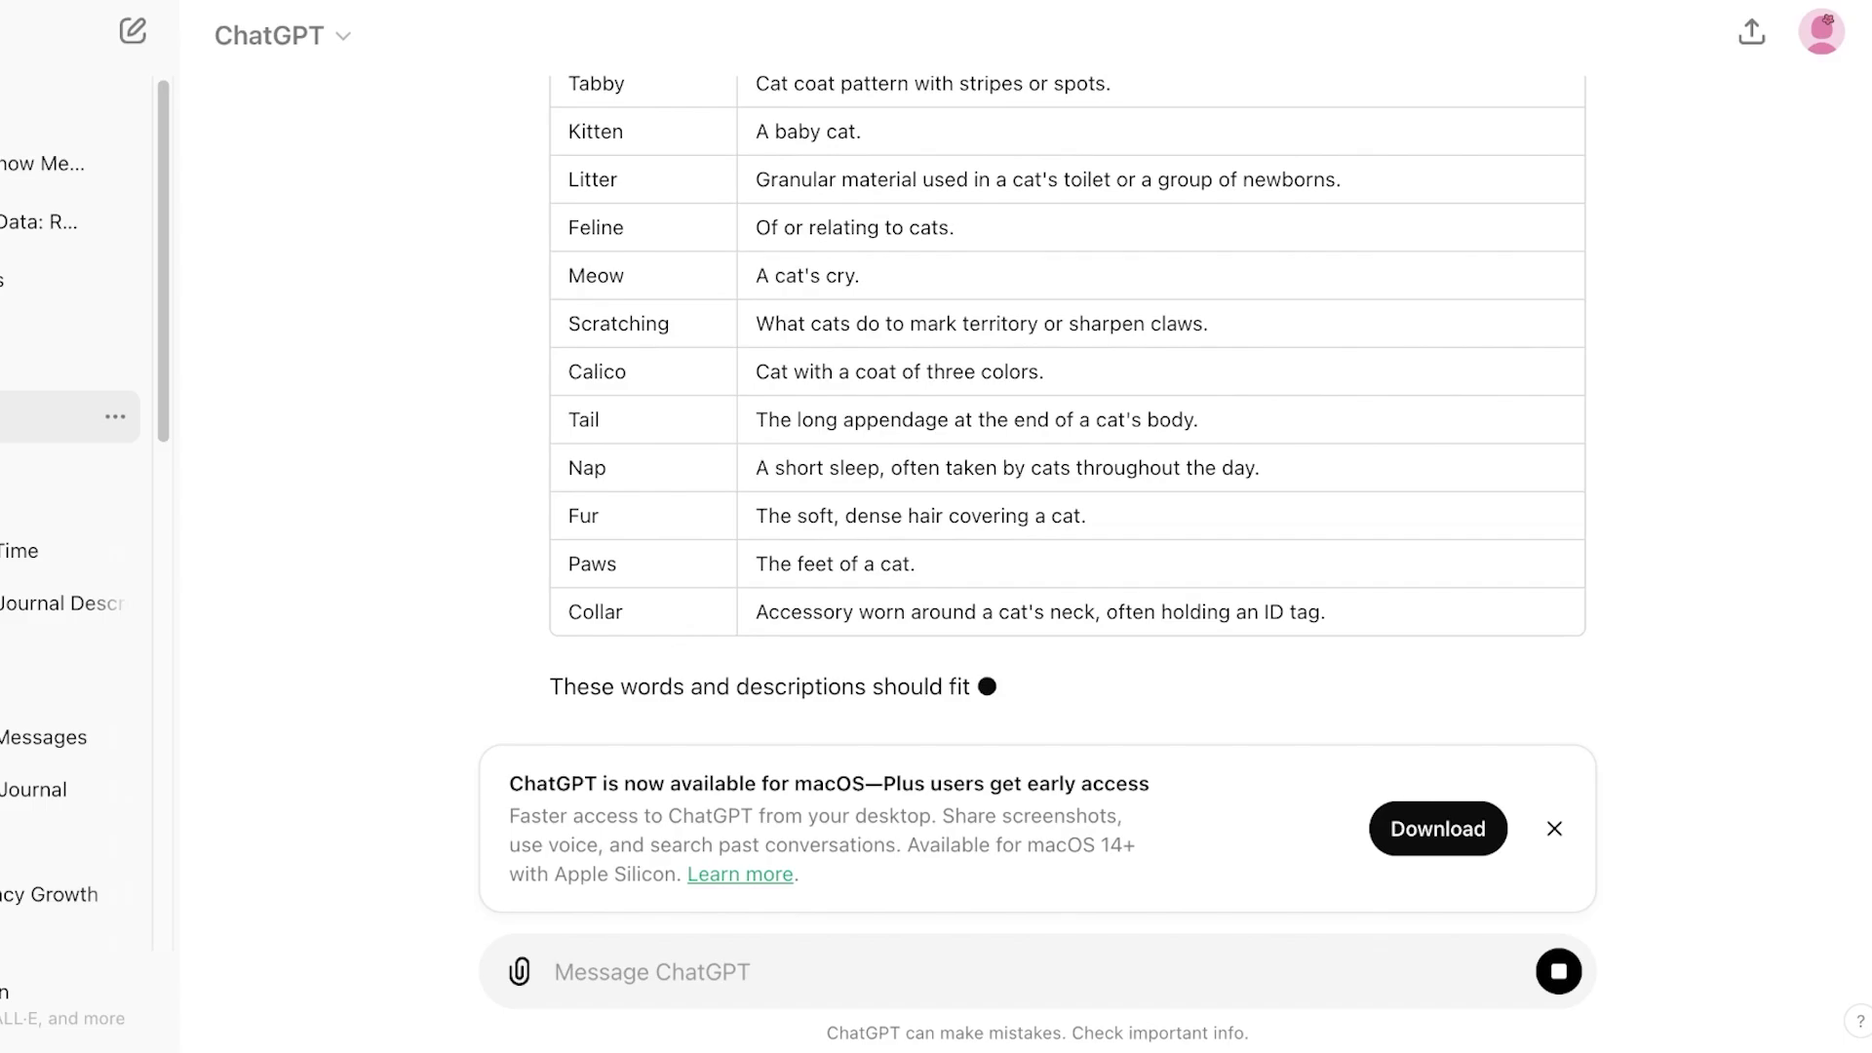
pyautogui.scroll(3, 1066, 410)
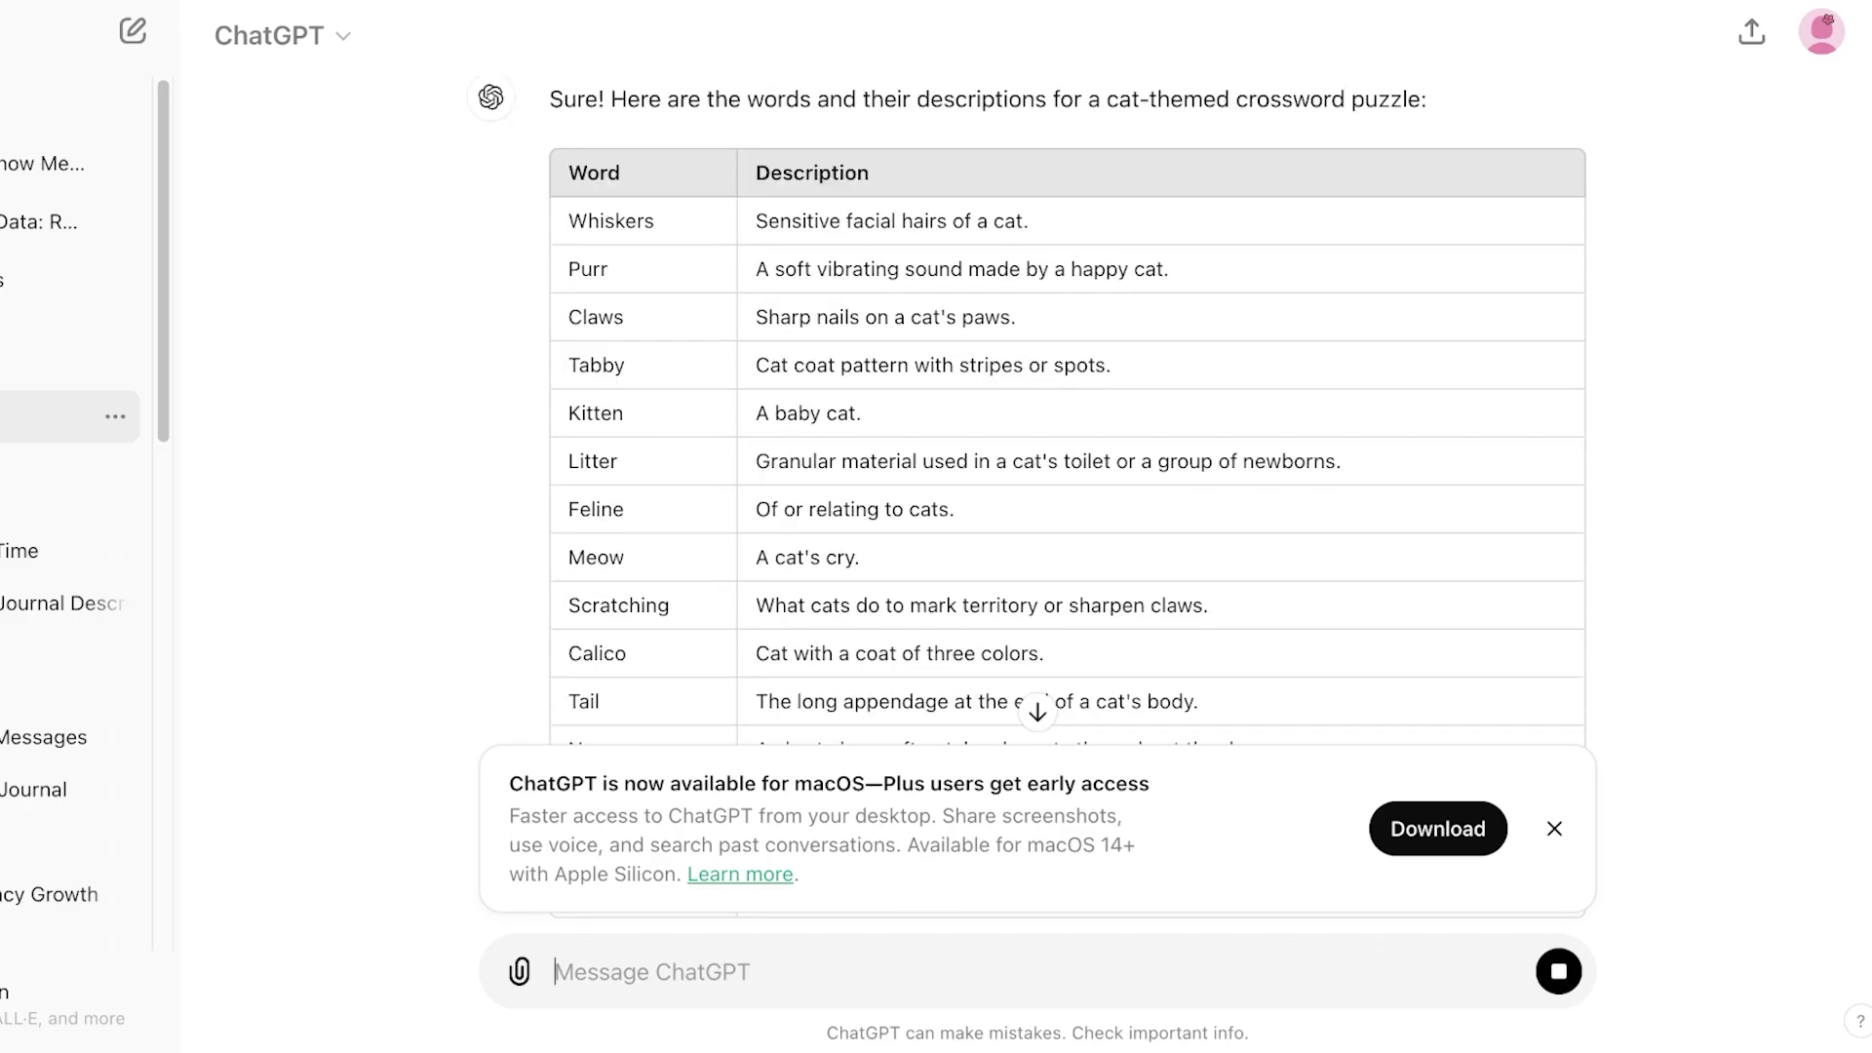
pyautogui.scroll(-4, 1067, 410)
pyautogui.scroll(4, 1067, 410)
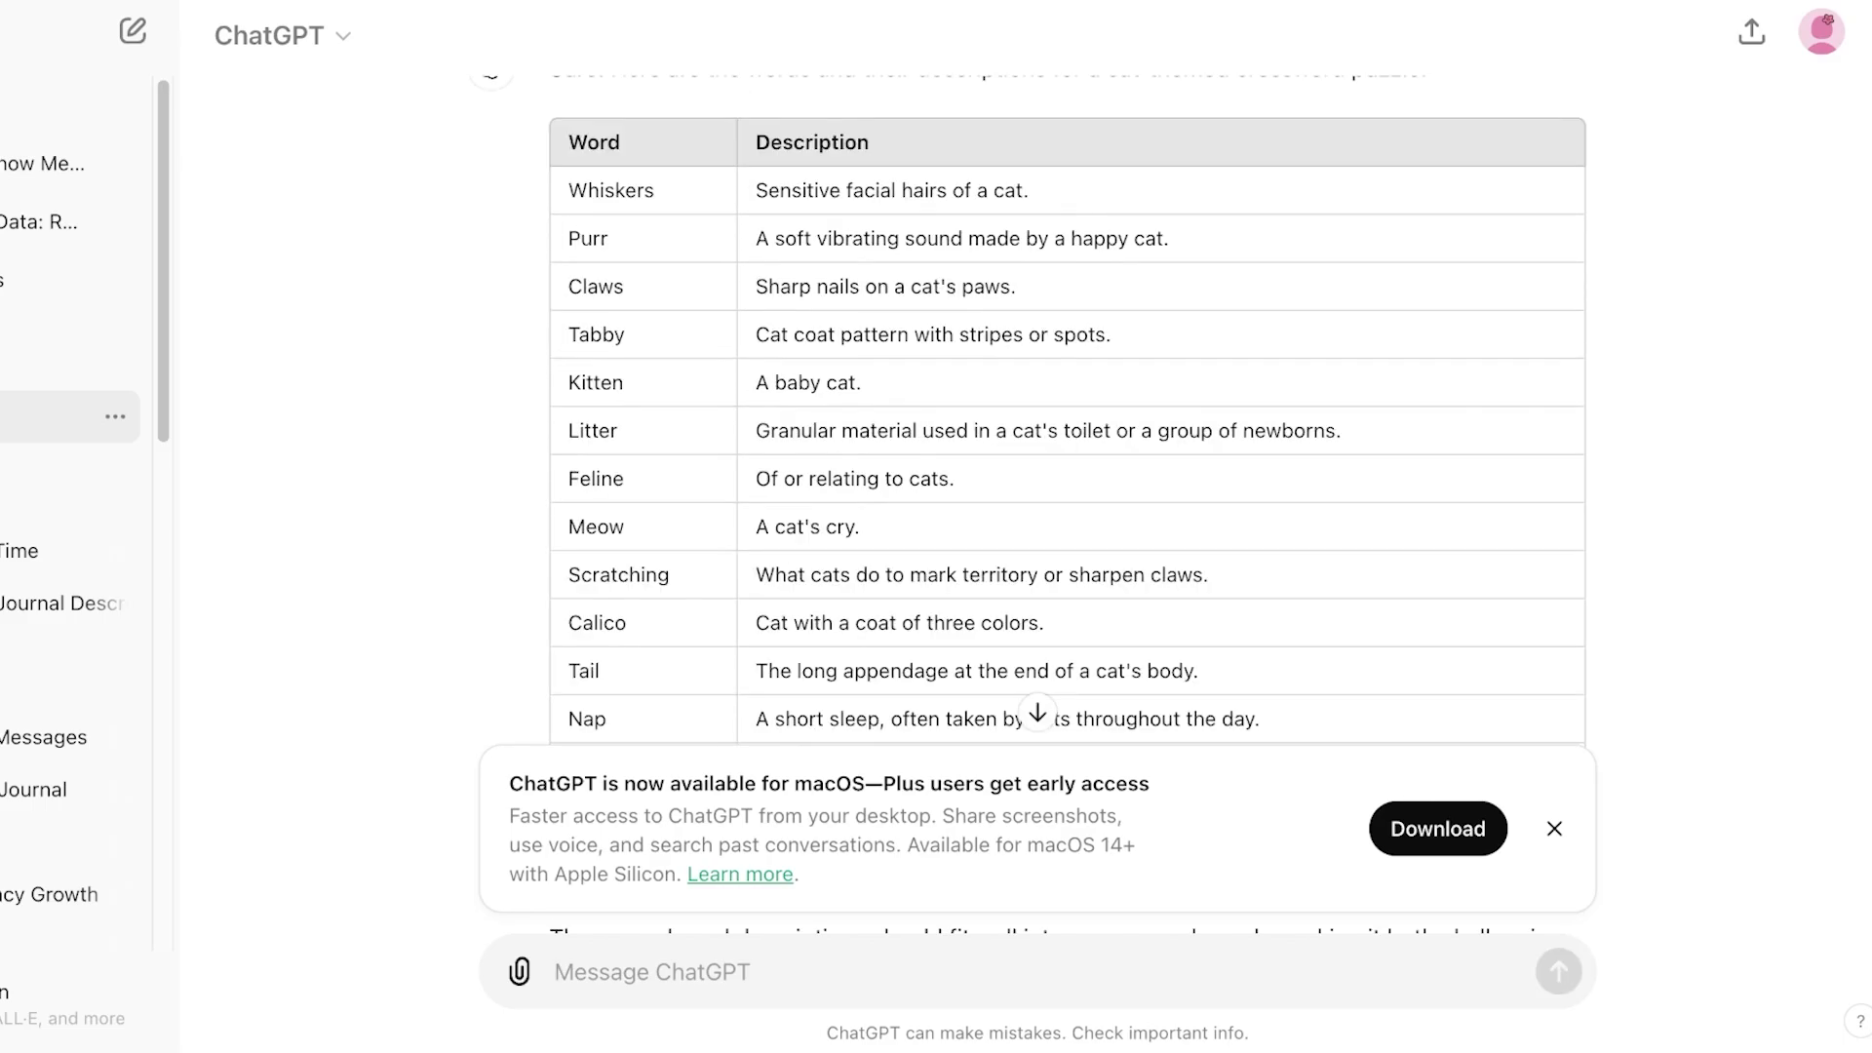
pyautogui.moveTo(569, 190); pyautogui.dragTo(1325, 492)
pyautogui.hotkey('ctrl', 'c')
pyautogui.scroll(-4, 1067, 431)
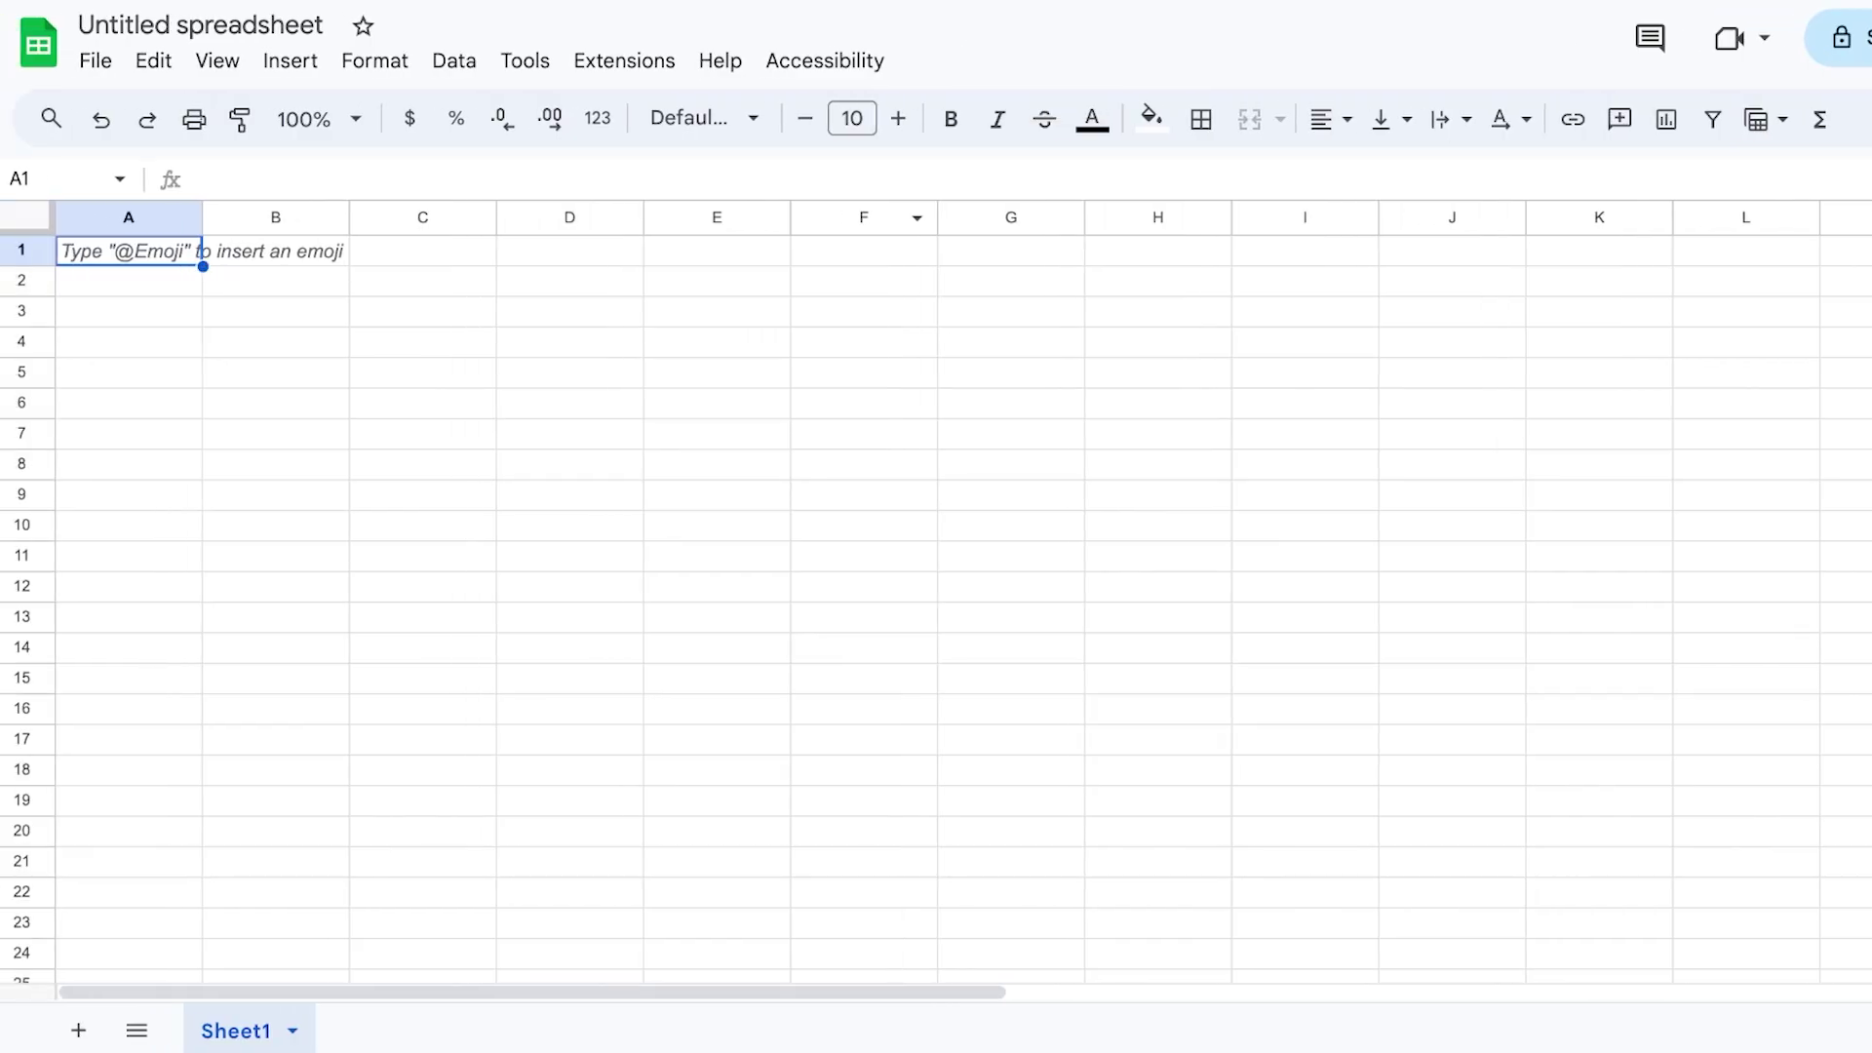
pyautogui.rightClick(147, 252)
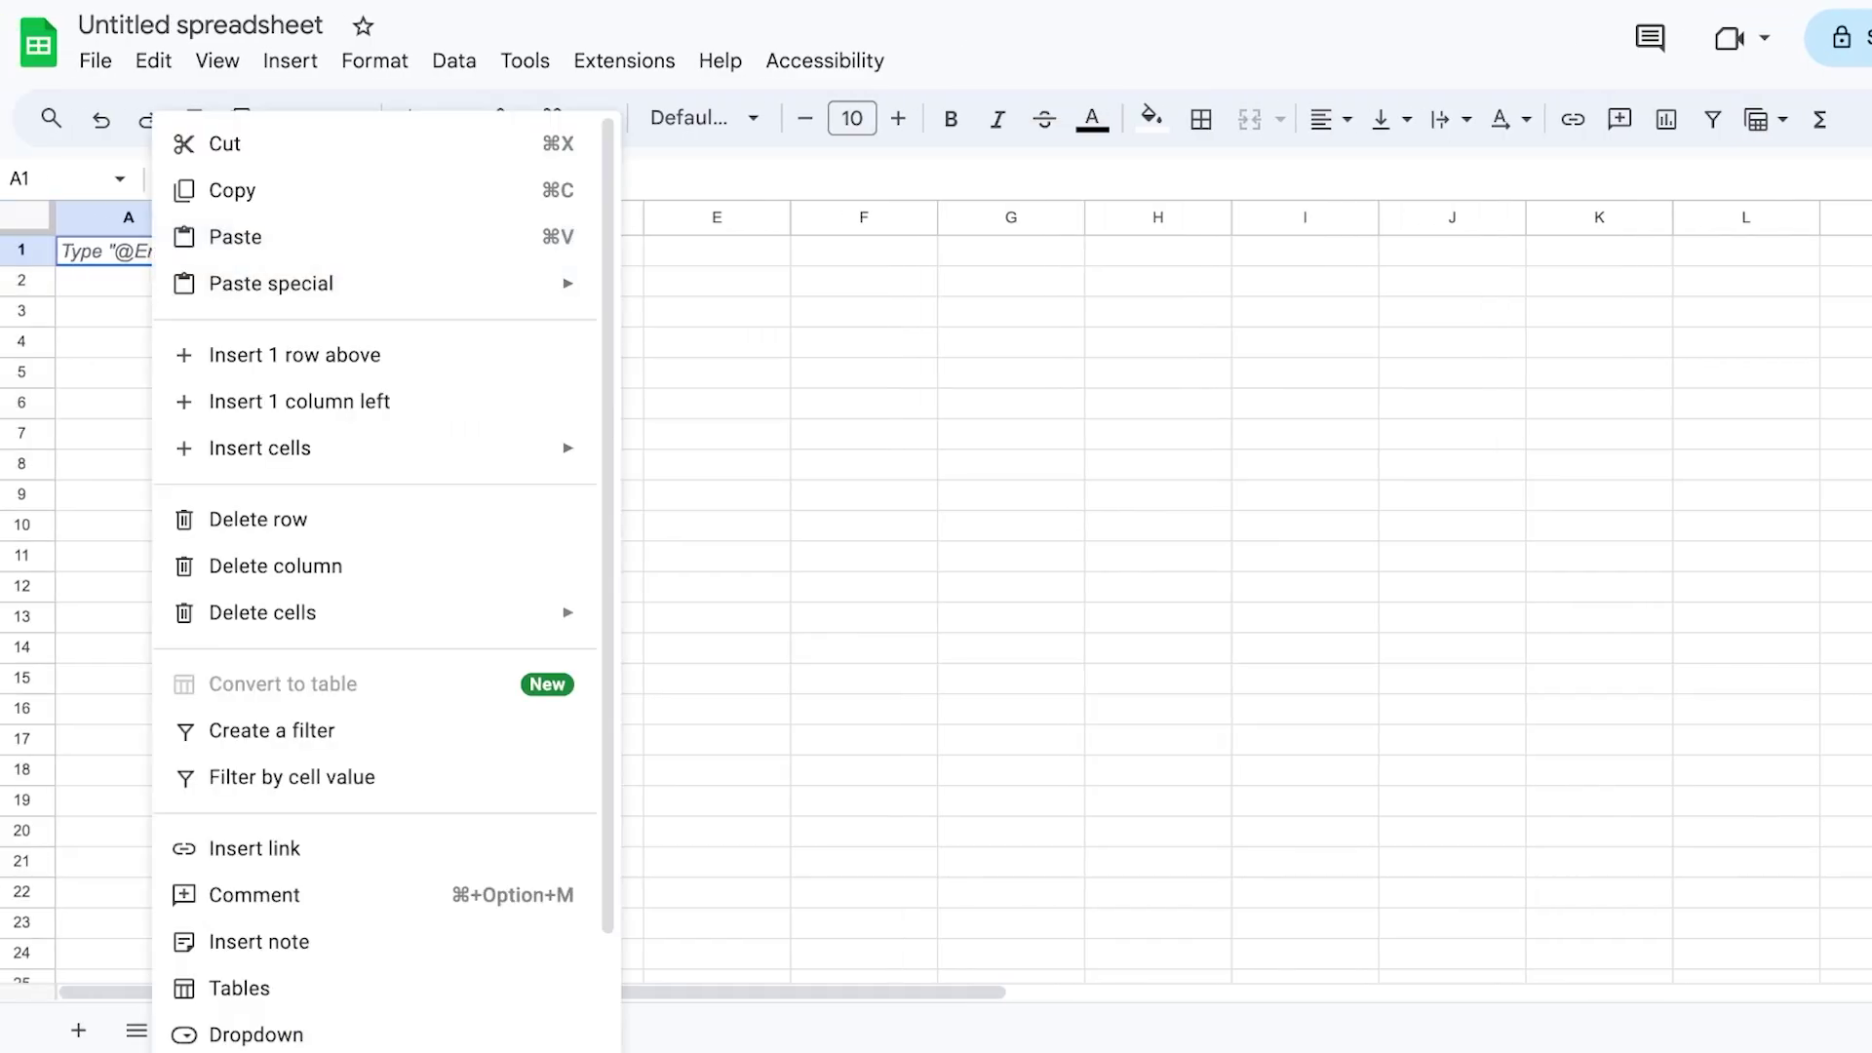
pyautogui.click(235, 237)
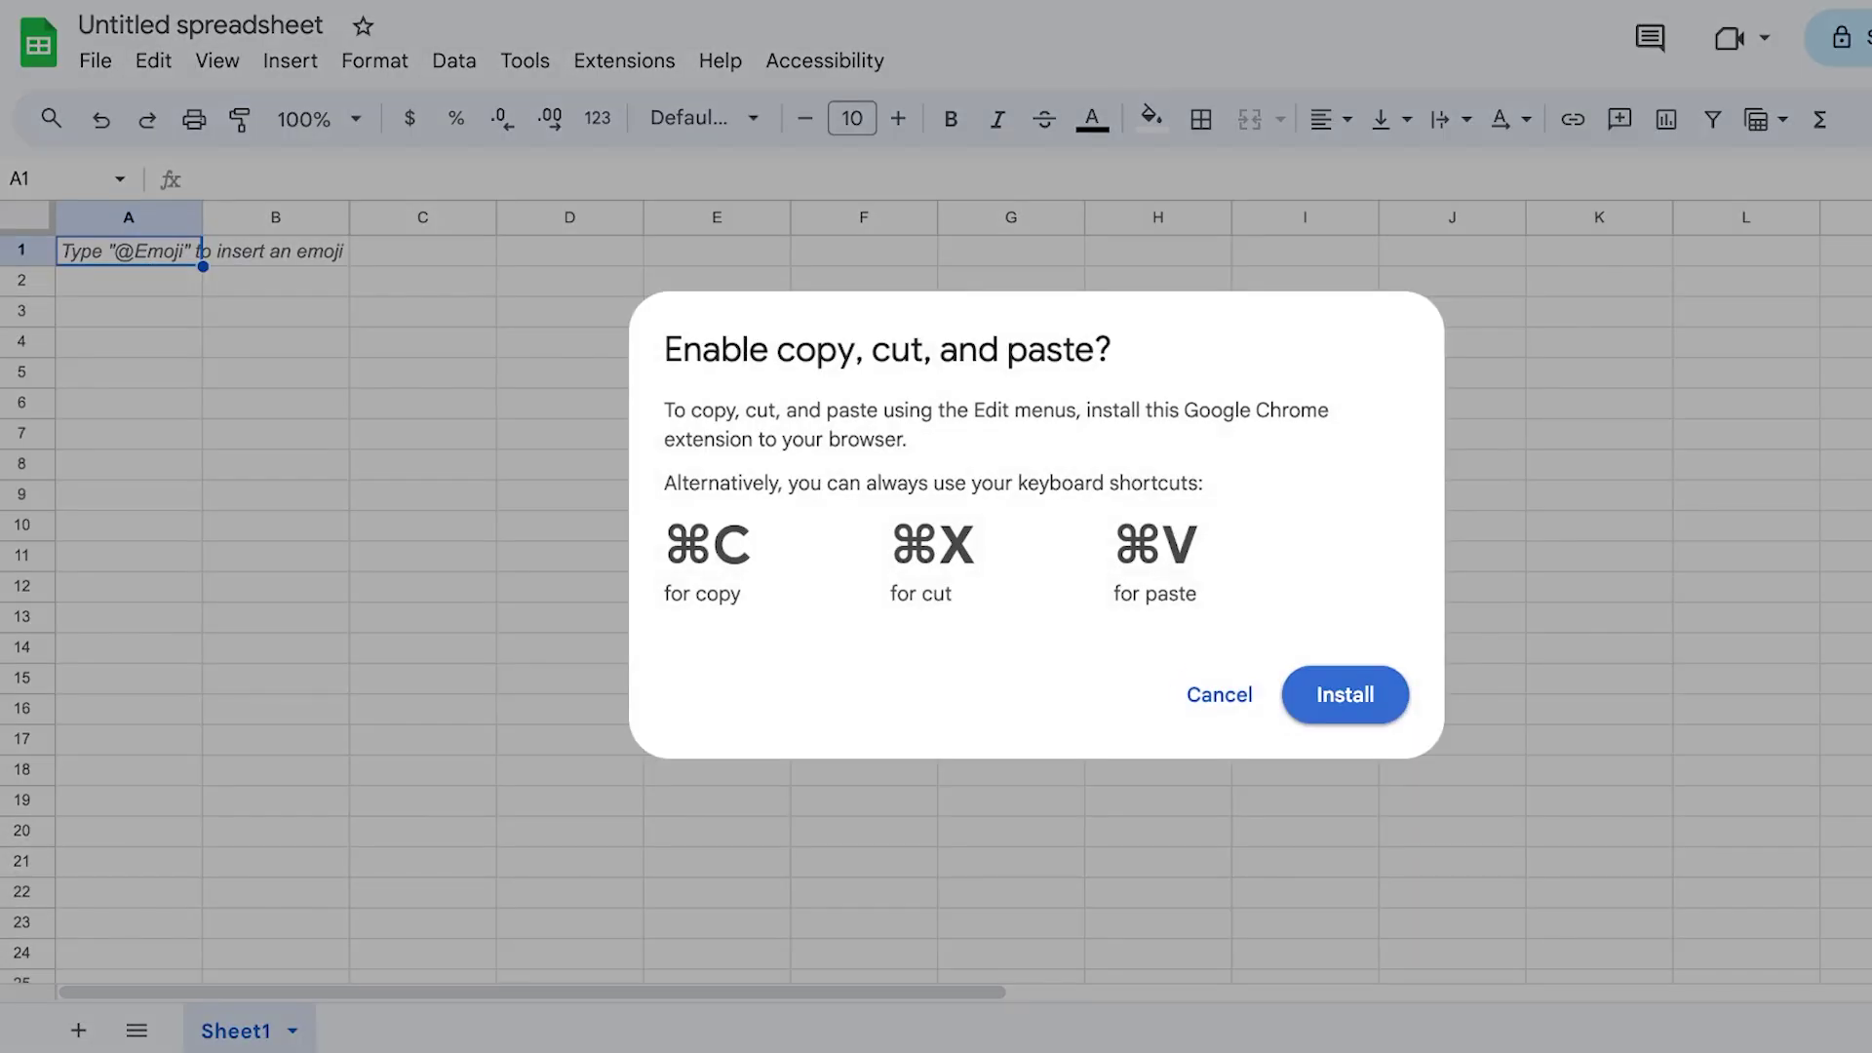
pyautogui.press('Escape')
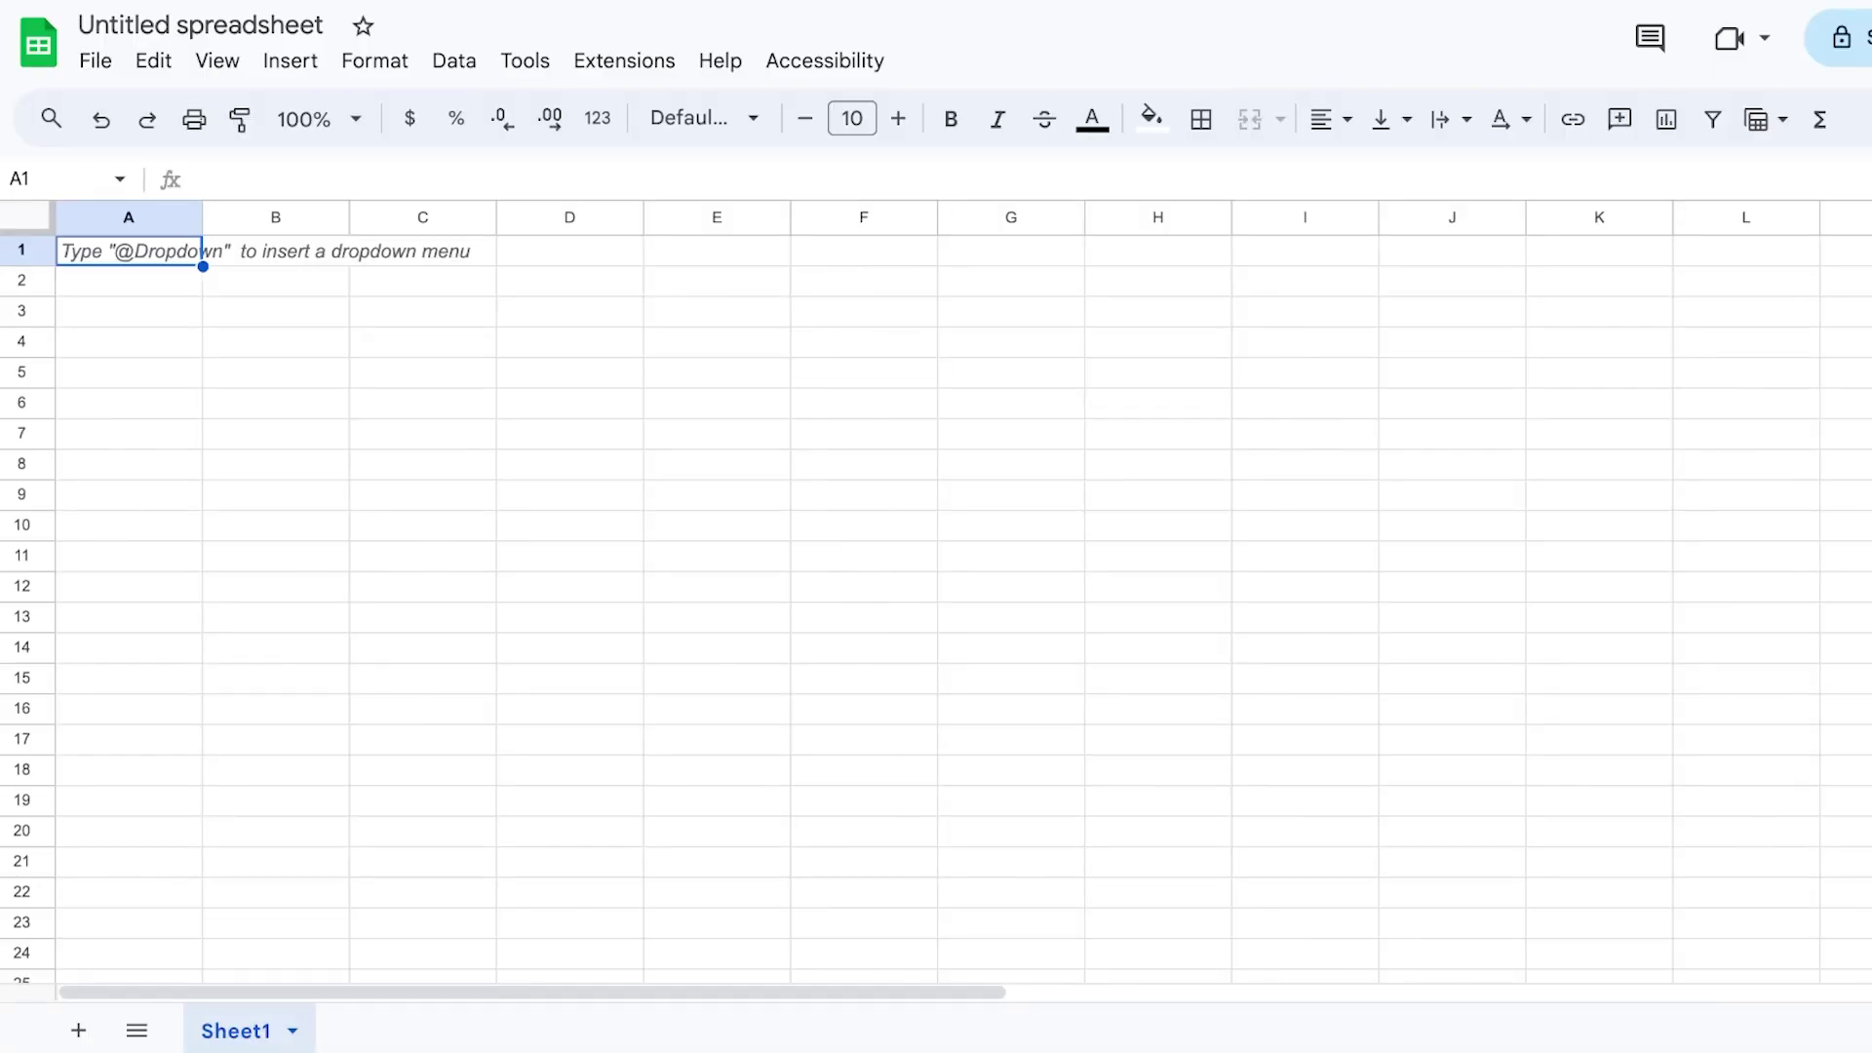
# Paste the copied cat words and descriptions into the blank Google Sheets spreadsheet from cell A1 and select the description column.
pyautogui.hotkey('ctrl', 'v')
pyautogui.click(569, 404)
pyautogui.click(275, 216)
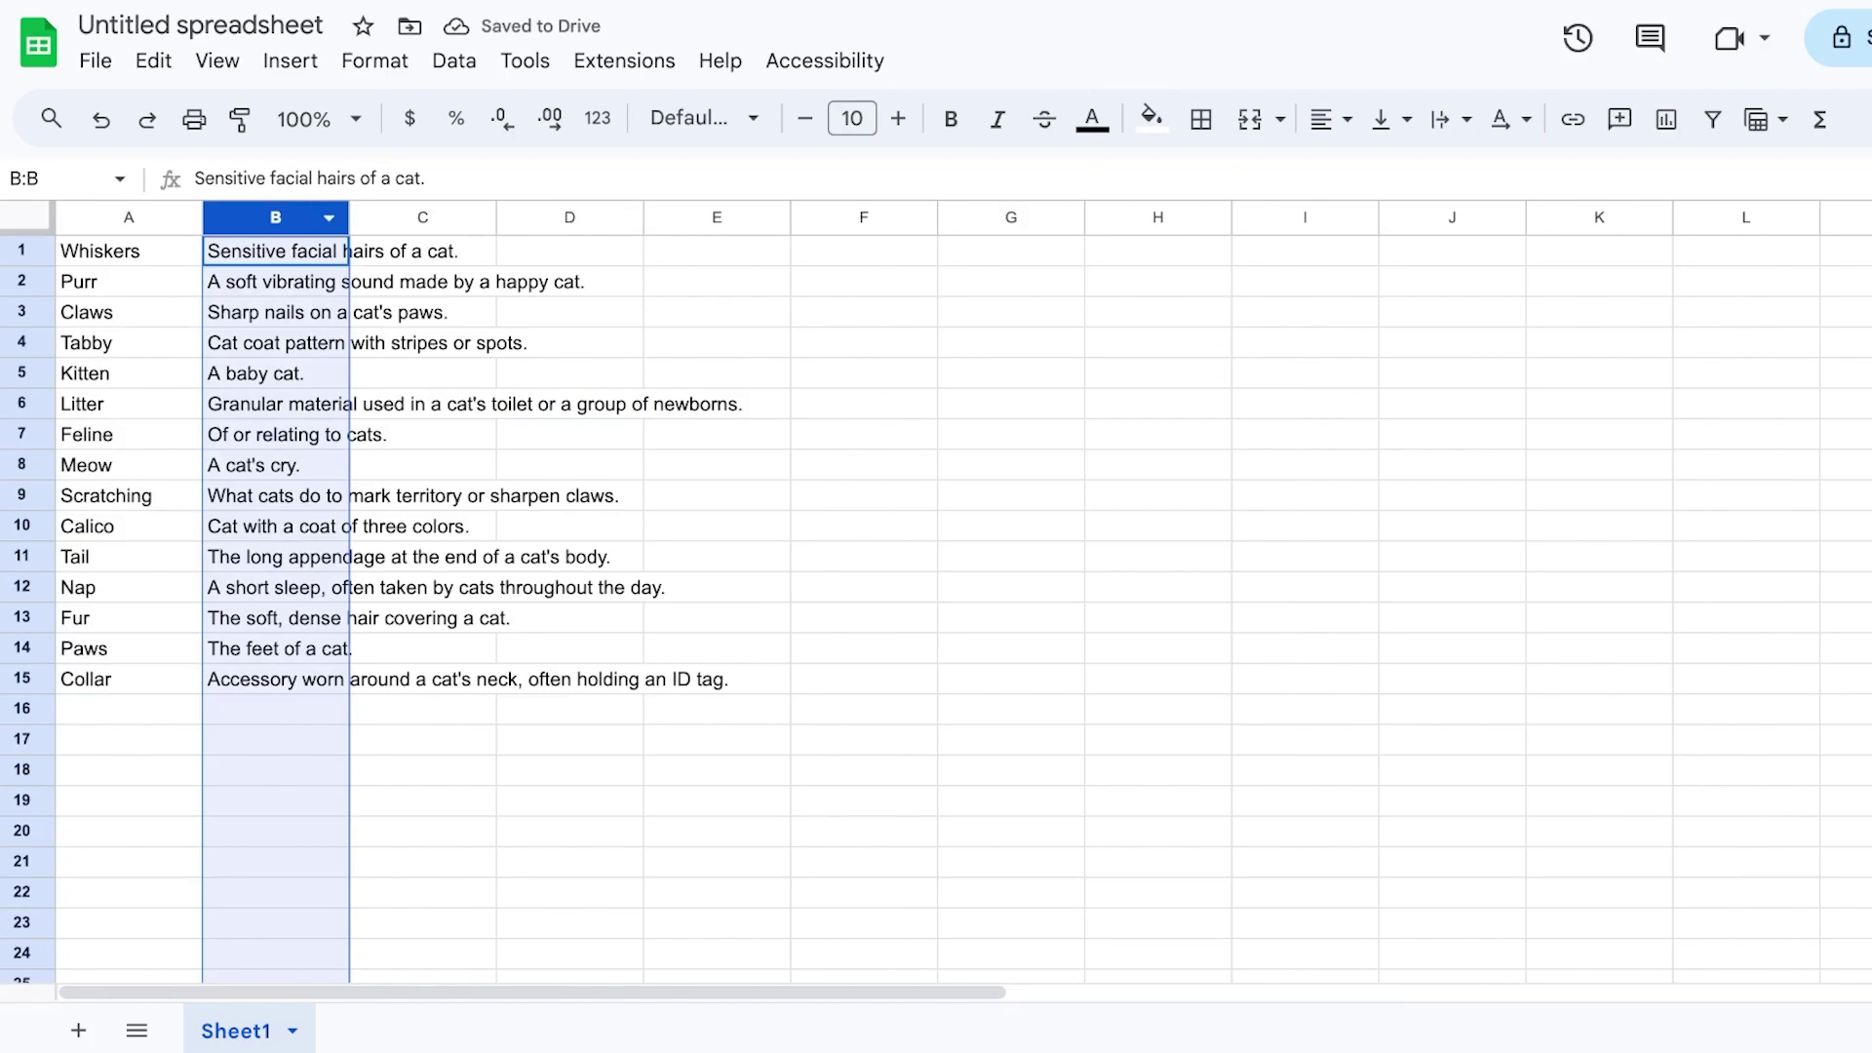
pyautogui.moveTo(196, 216)
pyautogui.mouseDown()
pyautogui.moveTo(396, 217)
pyautogui.moveTo(196, 217)
pyautogui.mouseUp()
pyautogui.click(275, 216)
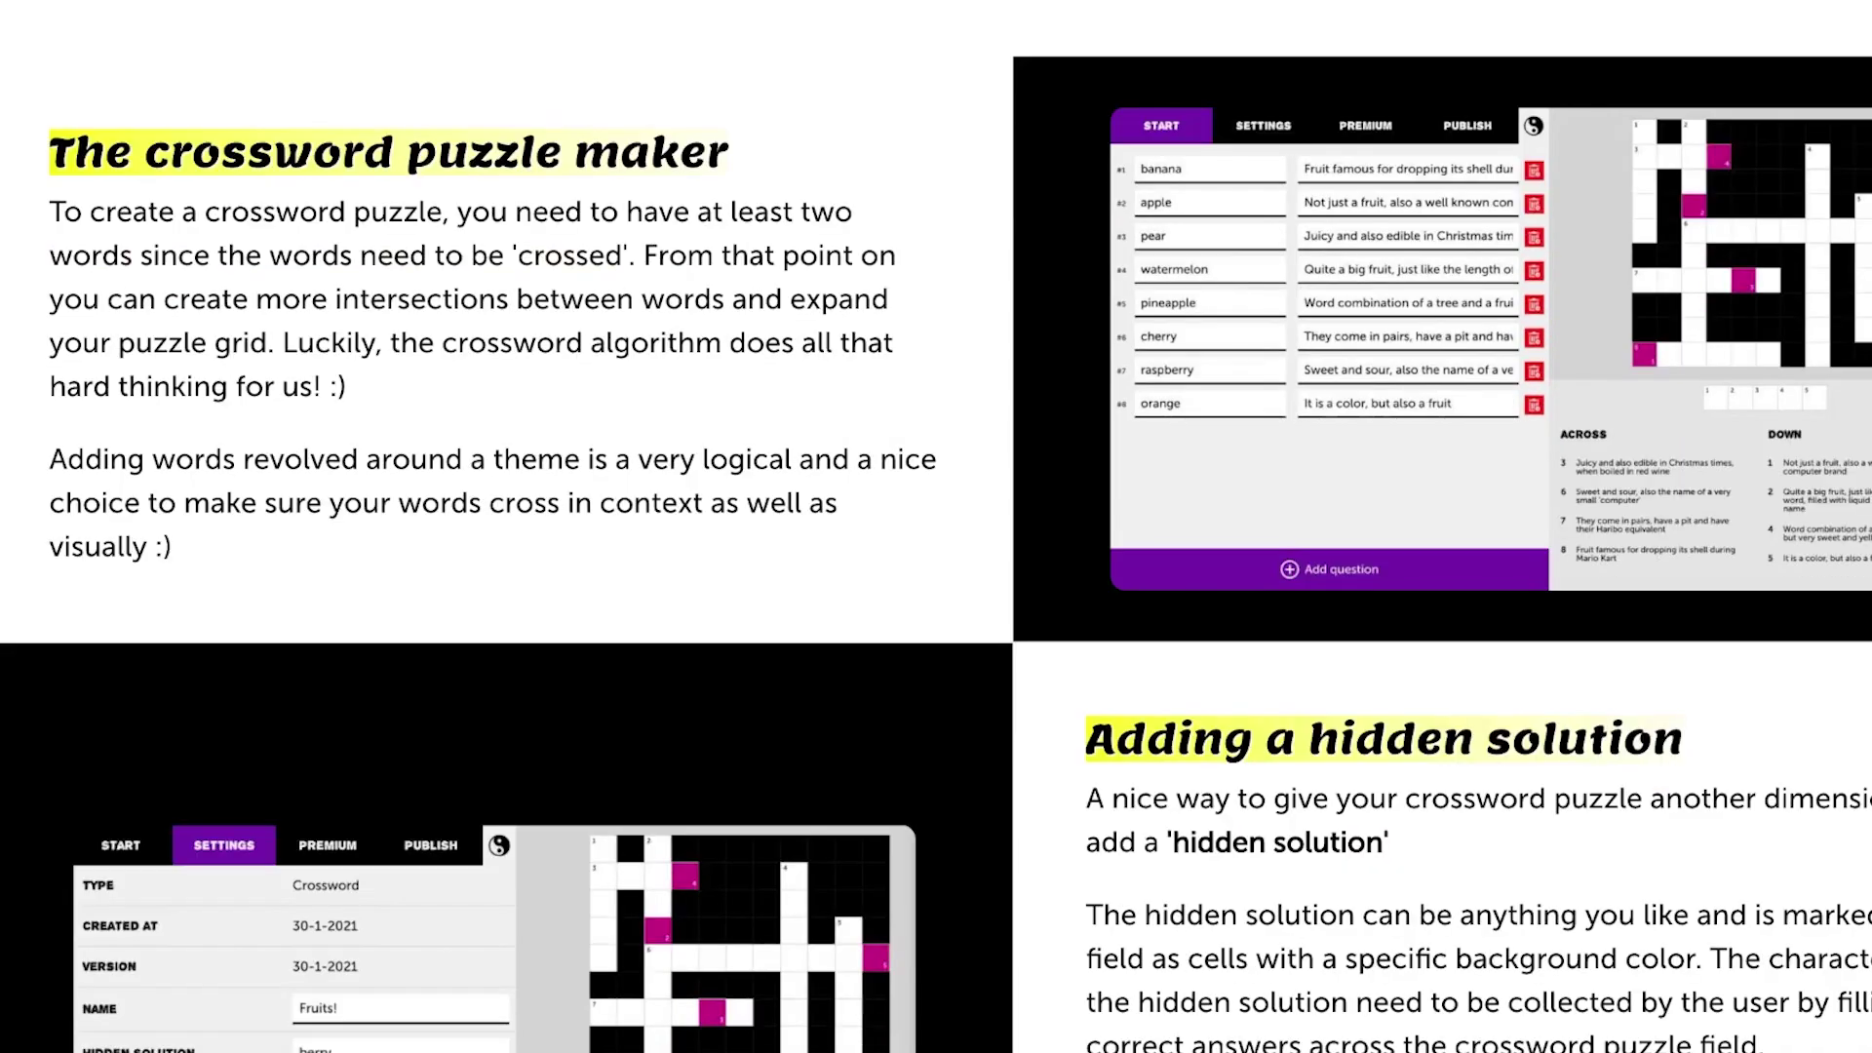
# Switch to the Puzzel.org crossword maker, delete the sample cat, dog and cow entries, and add an empty question.
pyautogui.scroll(12, 937, 526)
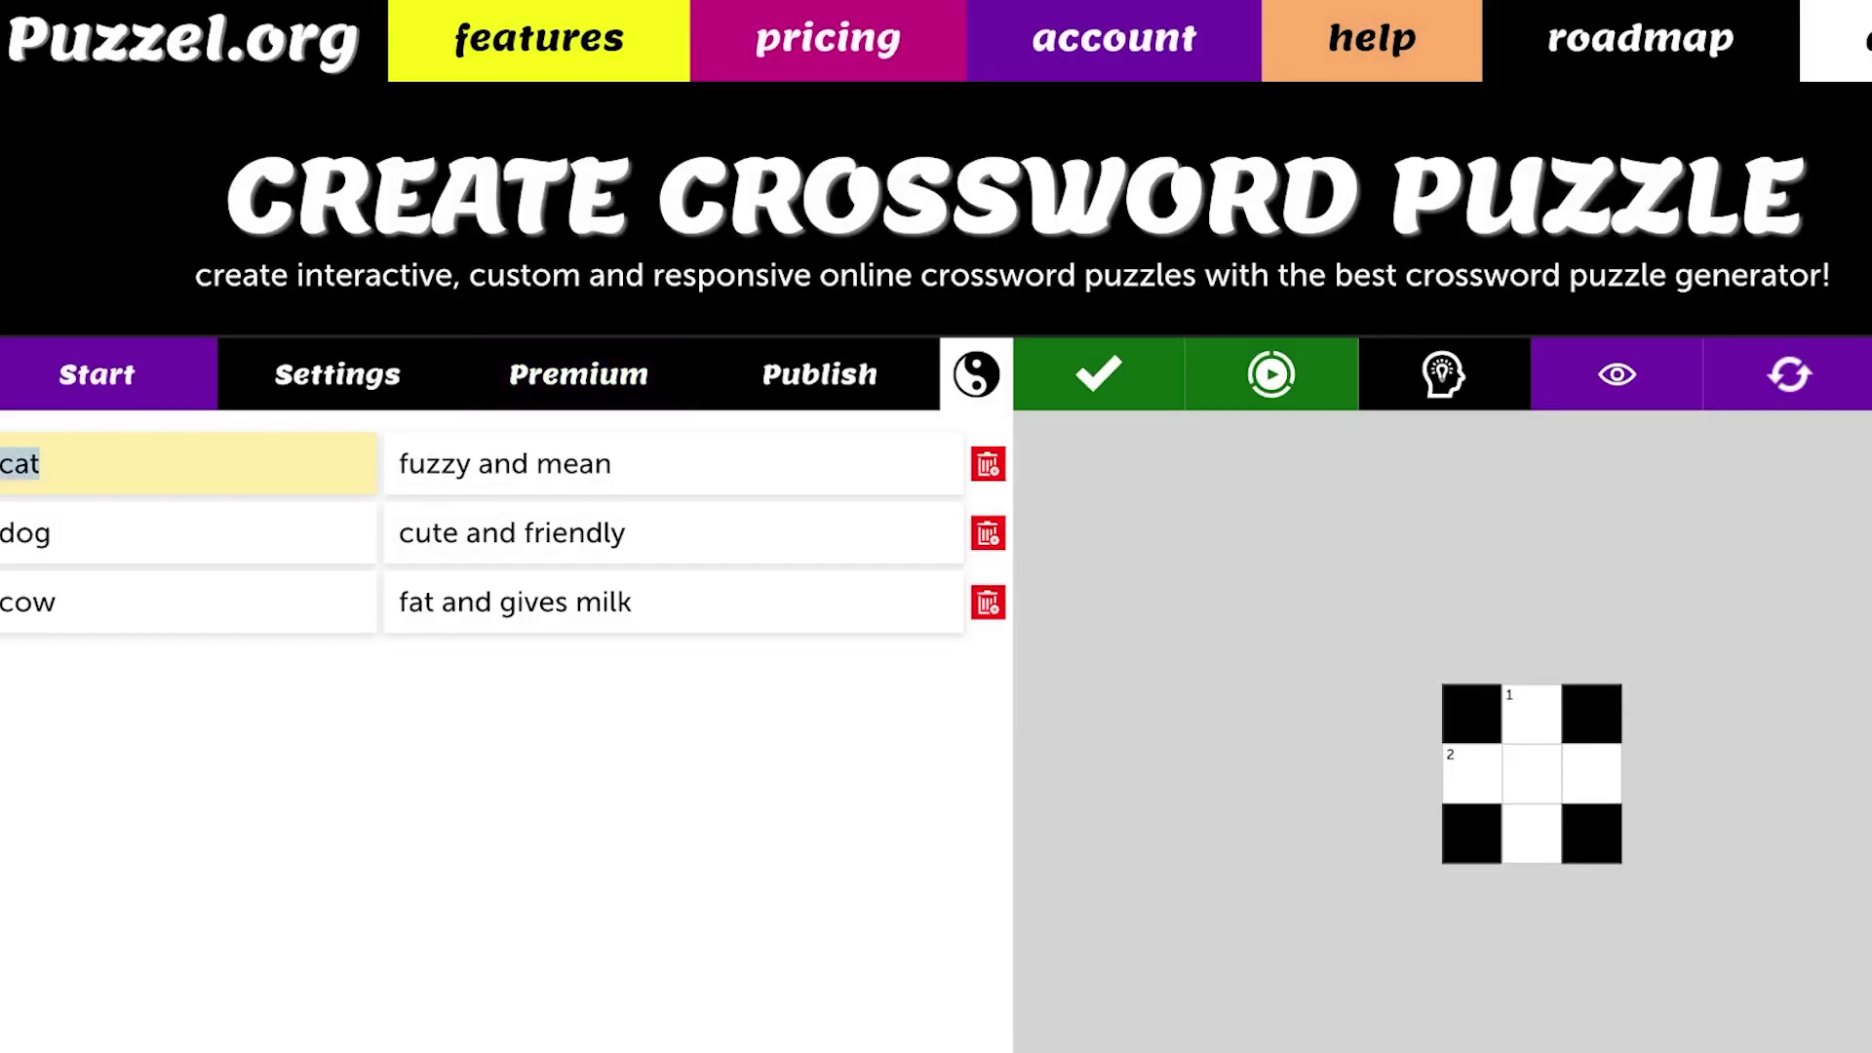
pyautogui.click(987, 464)
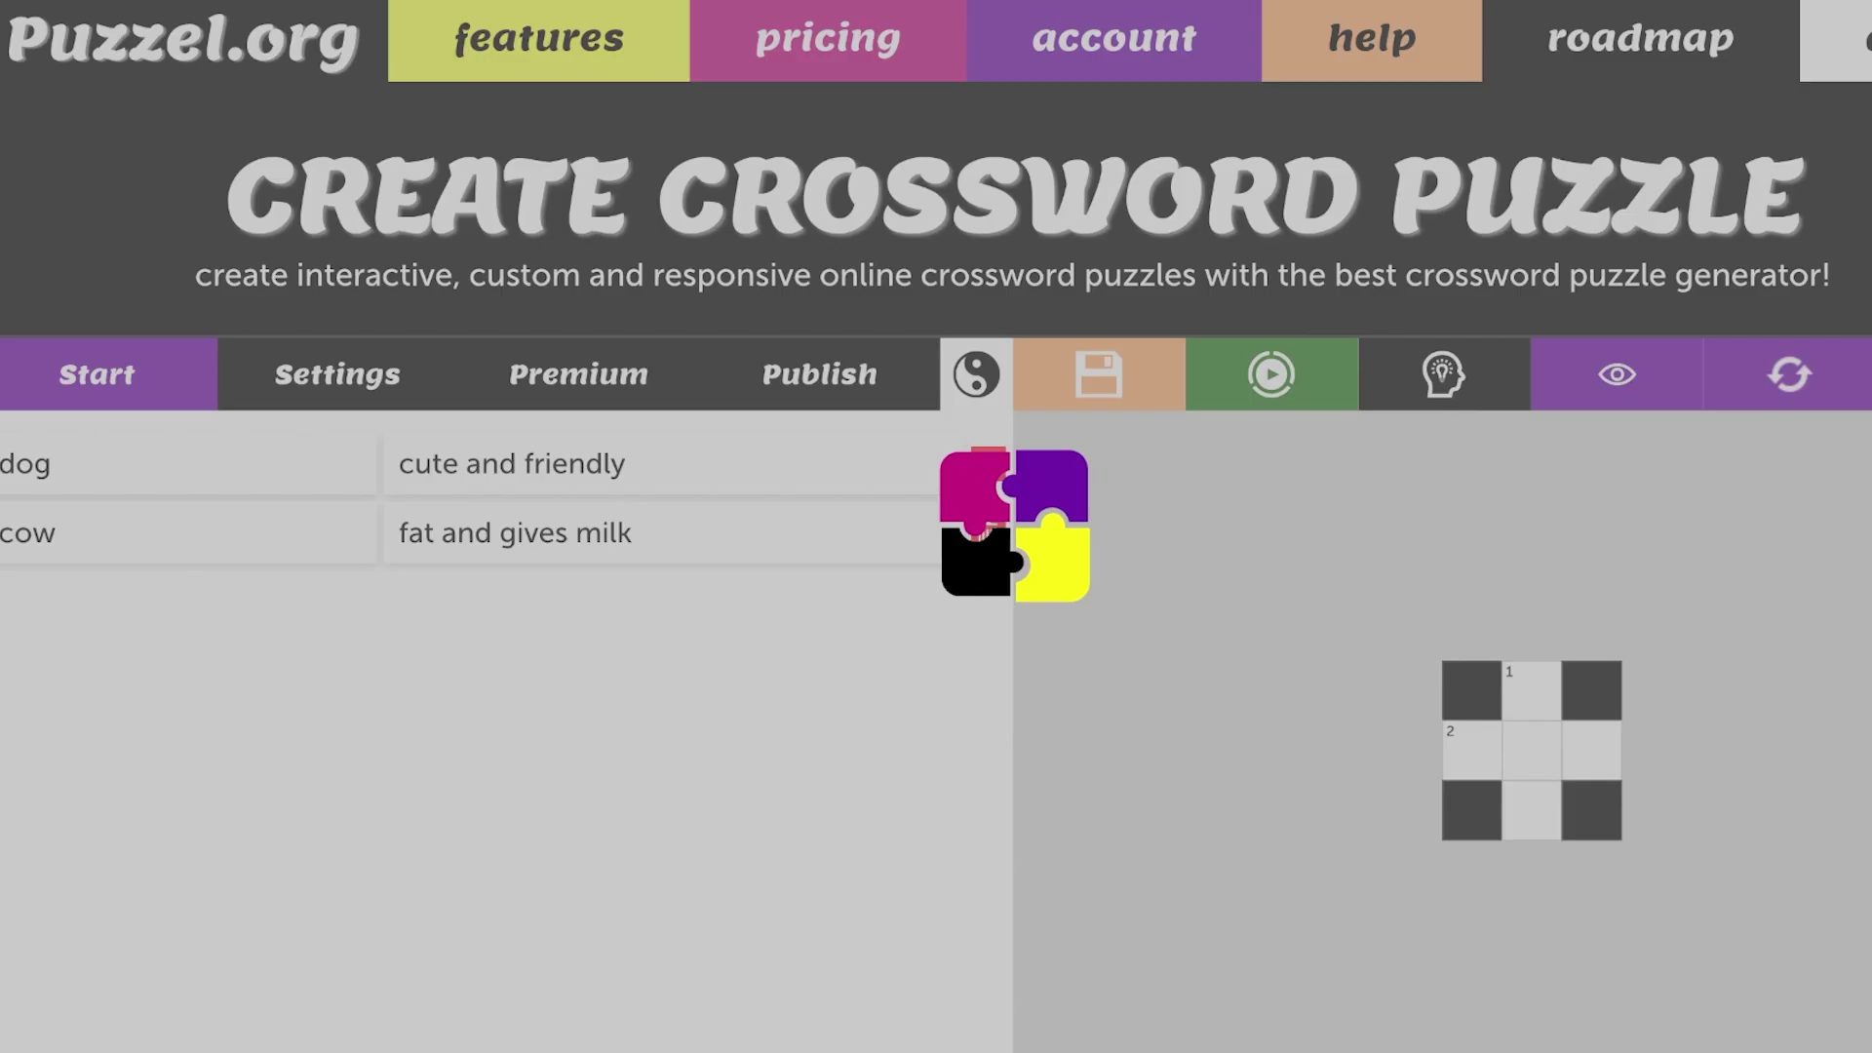
pyautogui.scroll(-5, 936, 526)
pyautogui.scroll(-4, 936, 527)
pyautogui.click(492, 512)
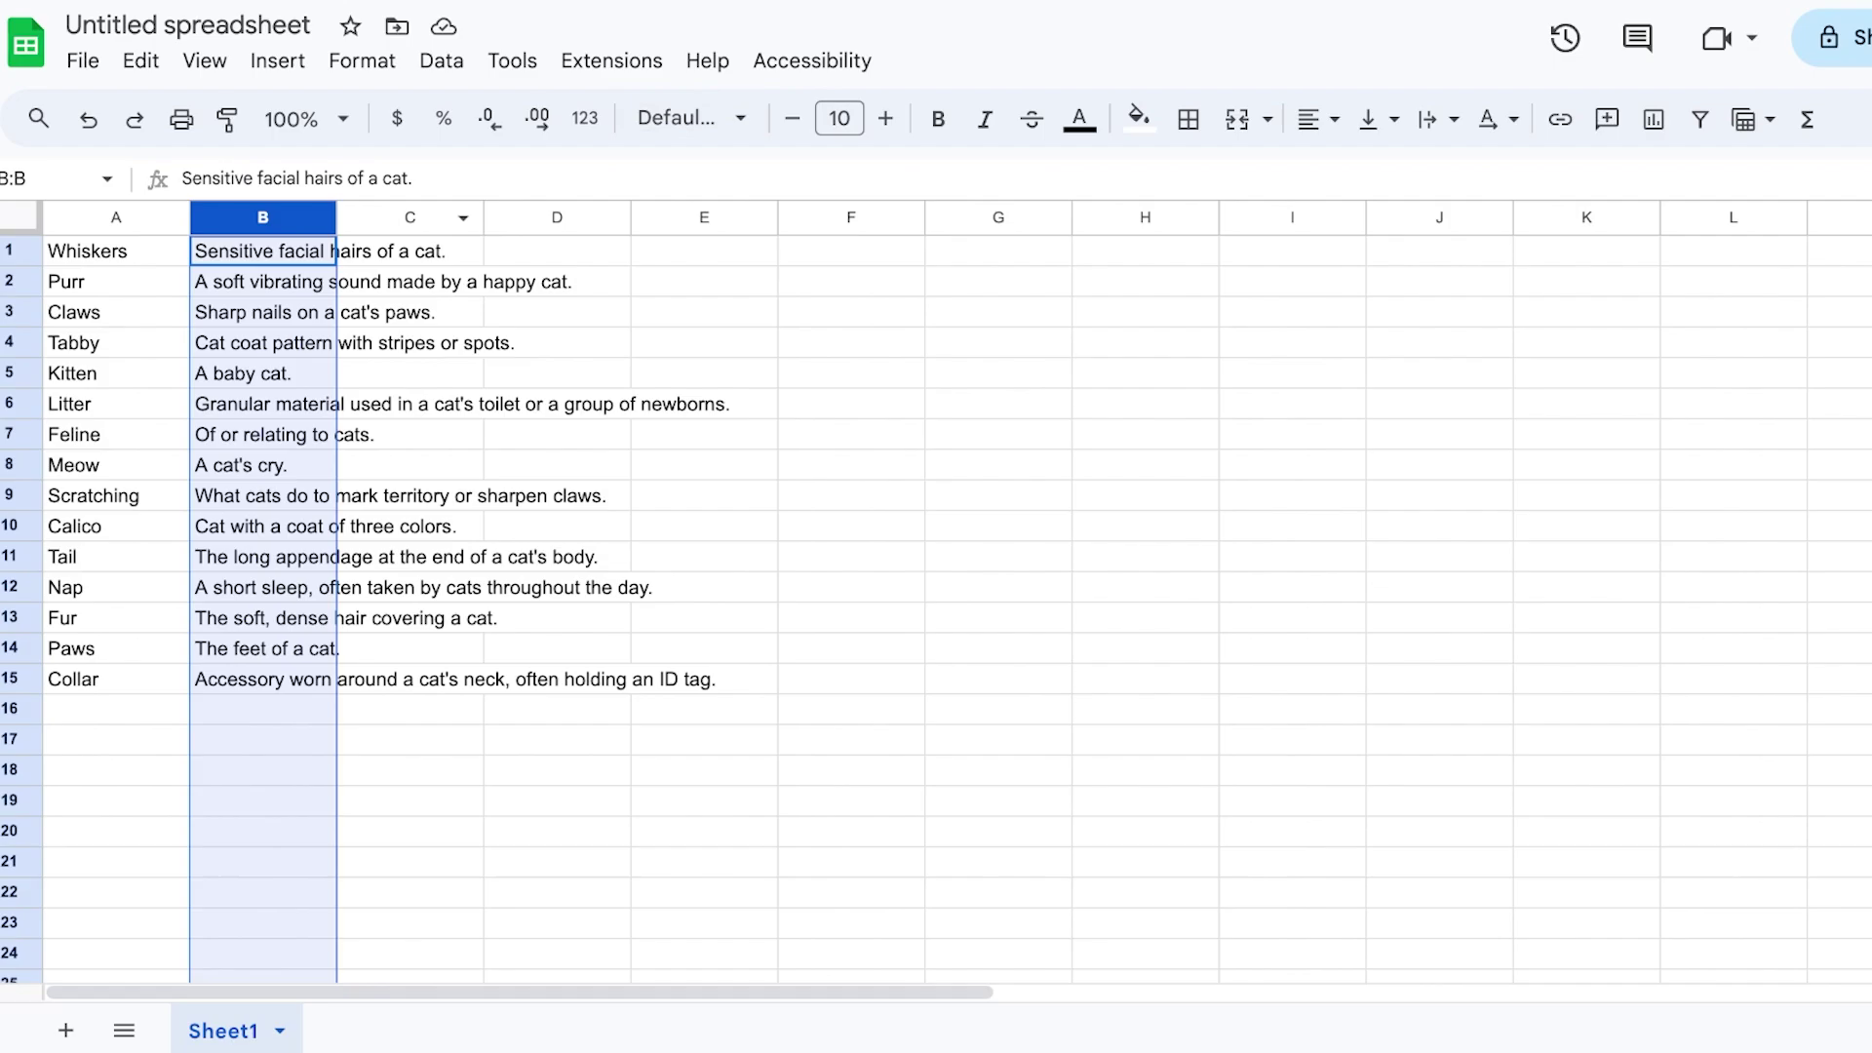
# Copy the word Whiskers from cell A1 in Google Sheets into the first question's answer in Puzzel.org.
pyautogui.click(115, 251)
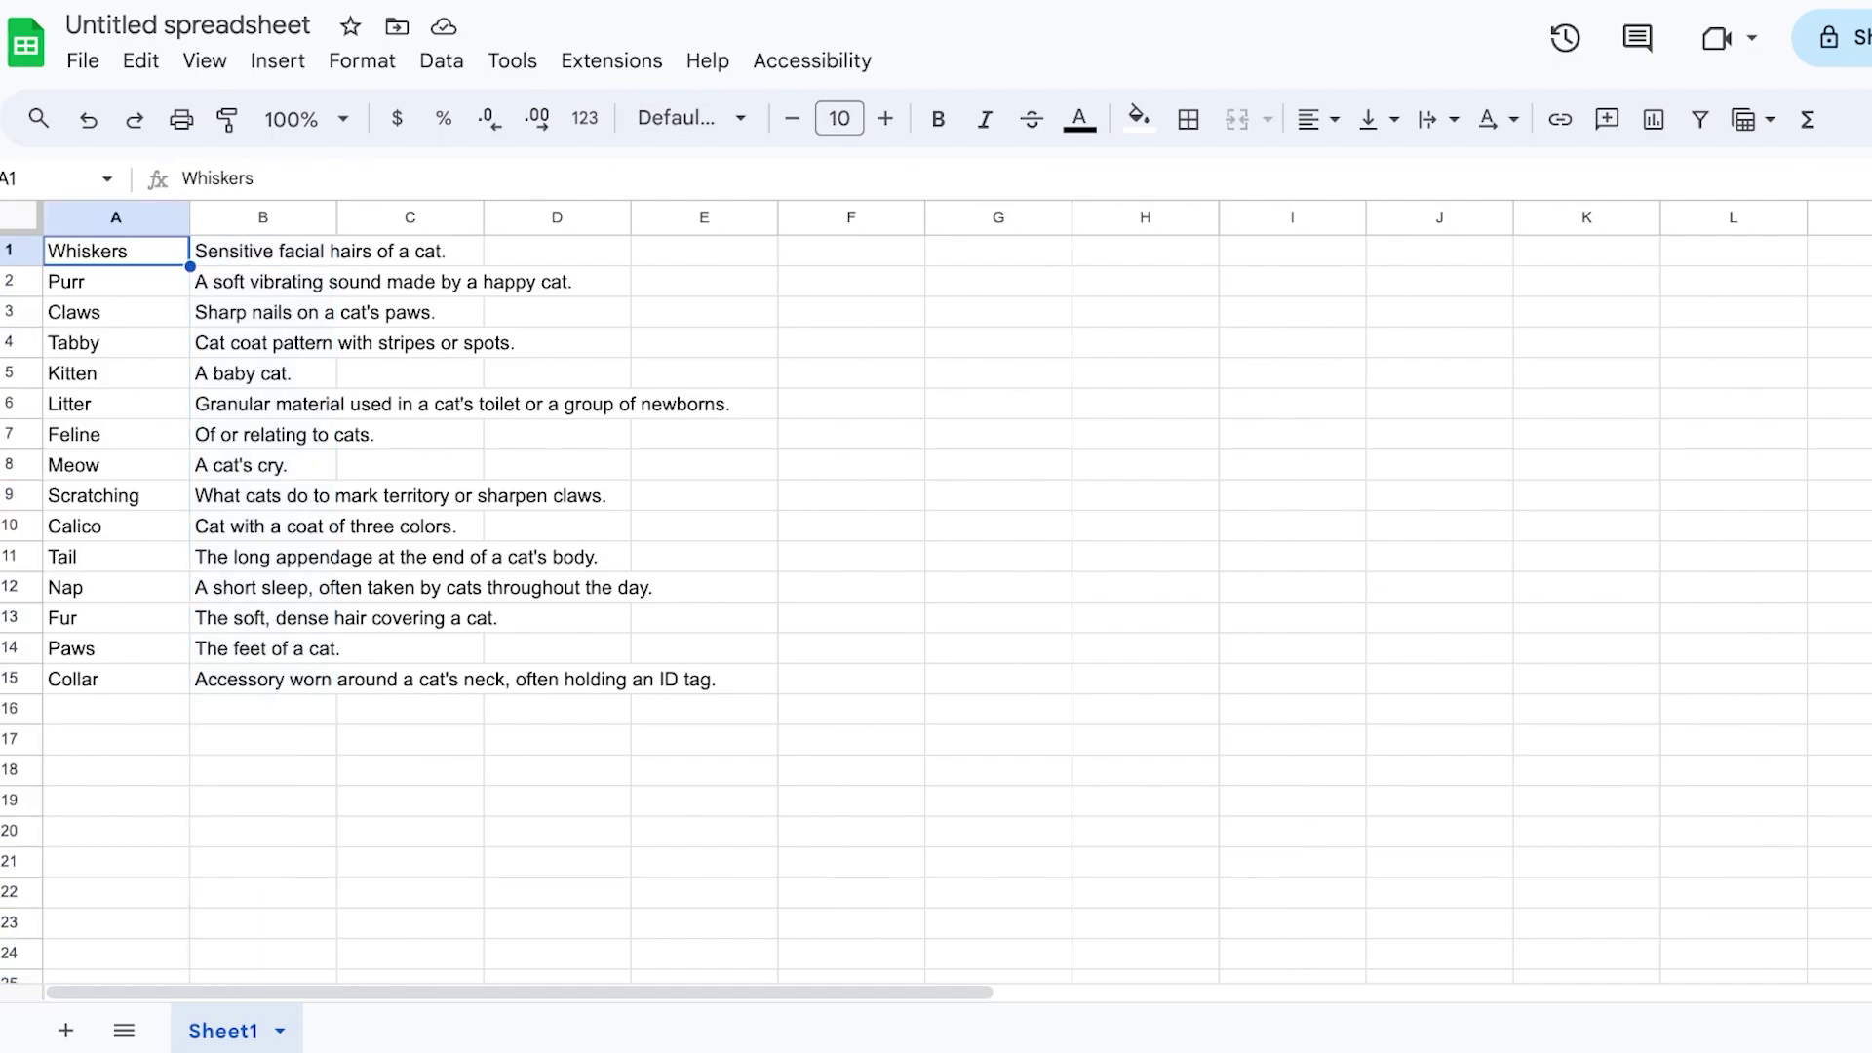
pyautogui.doubleClick(86, 251)
pyautogui.hotkey('ctrl', 'c')
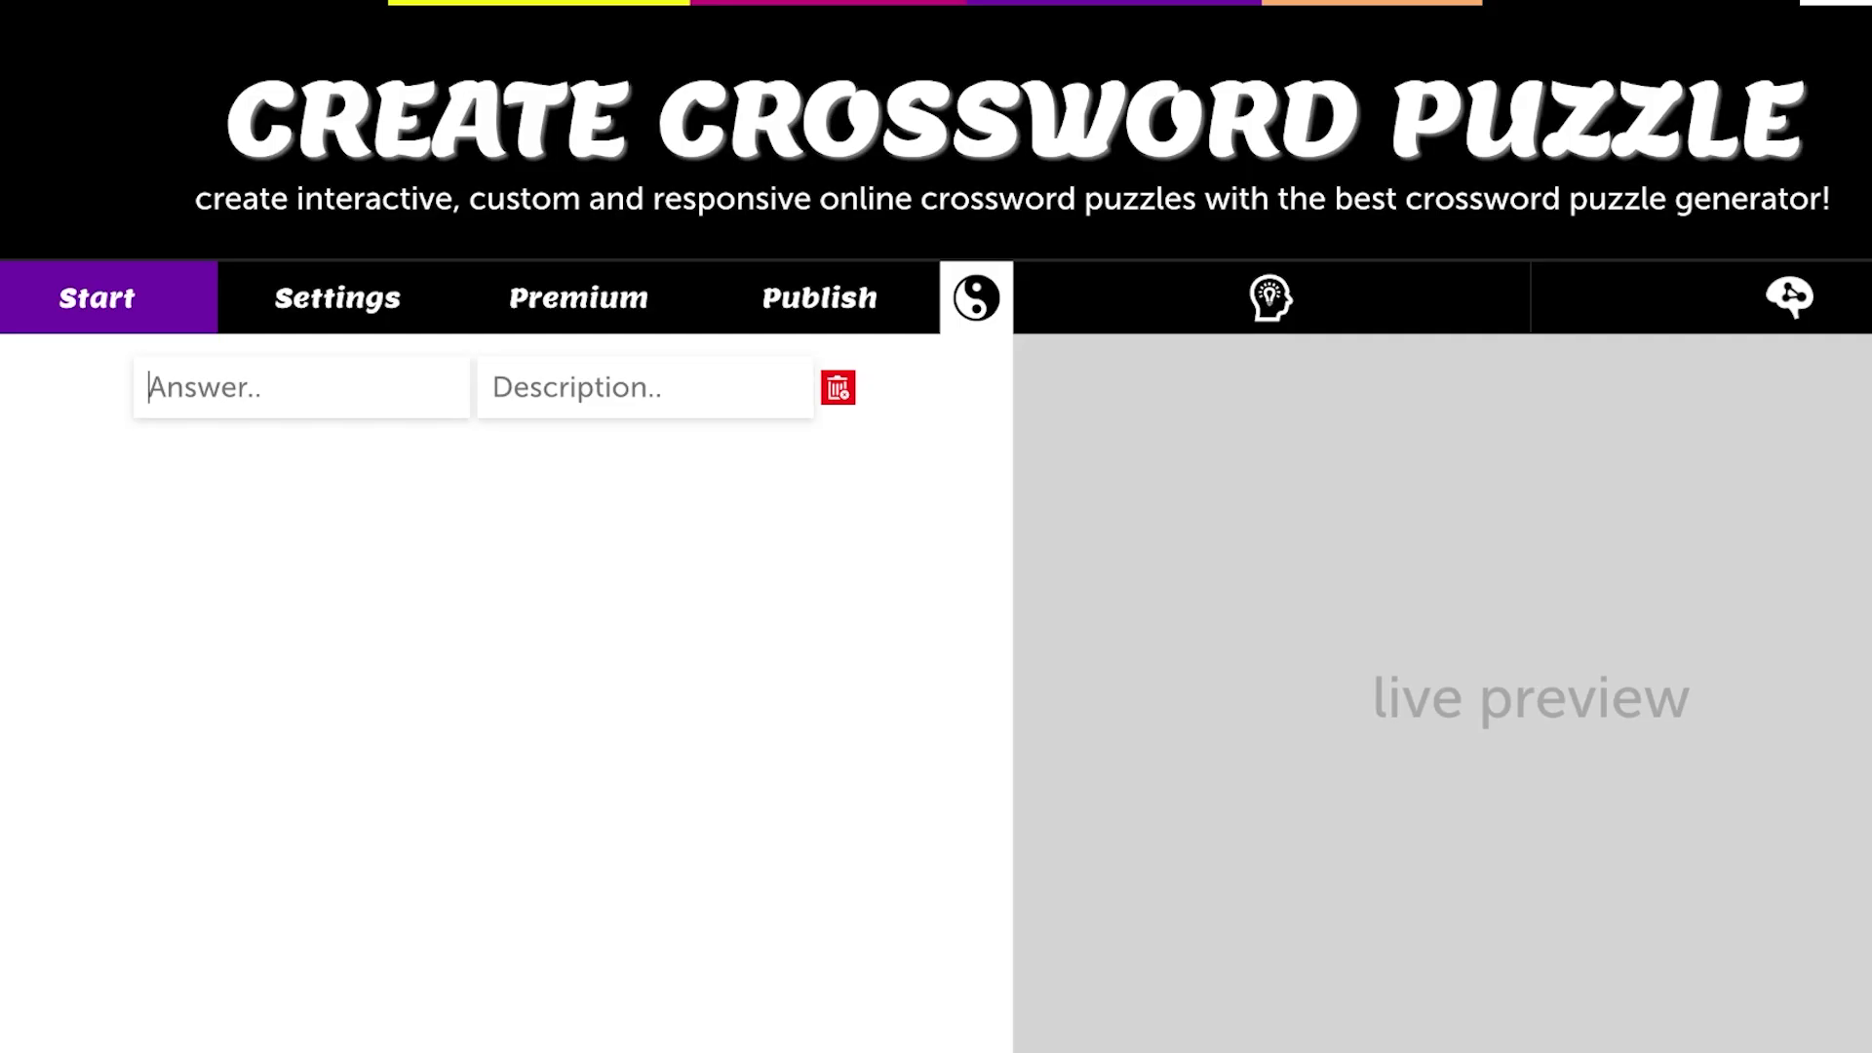
pyautogui.click(300, 387)
pyautogui.hotkey('ctrl', 'v')
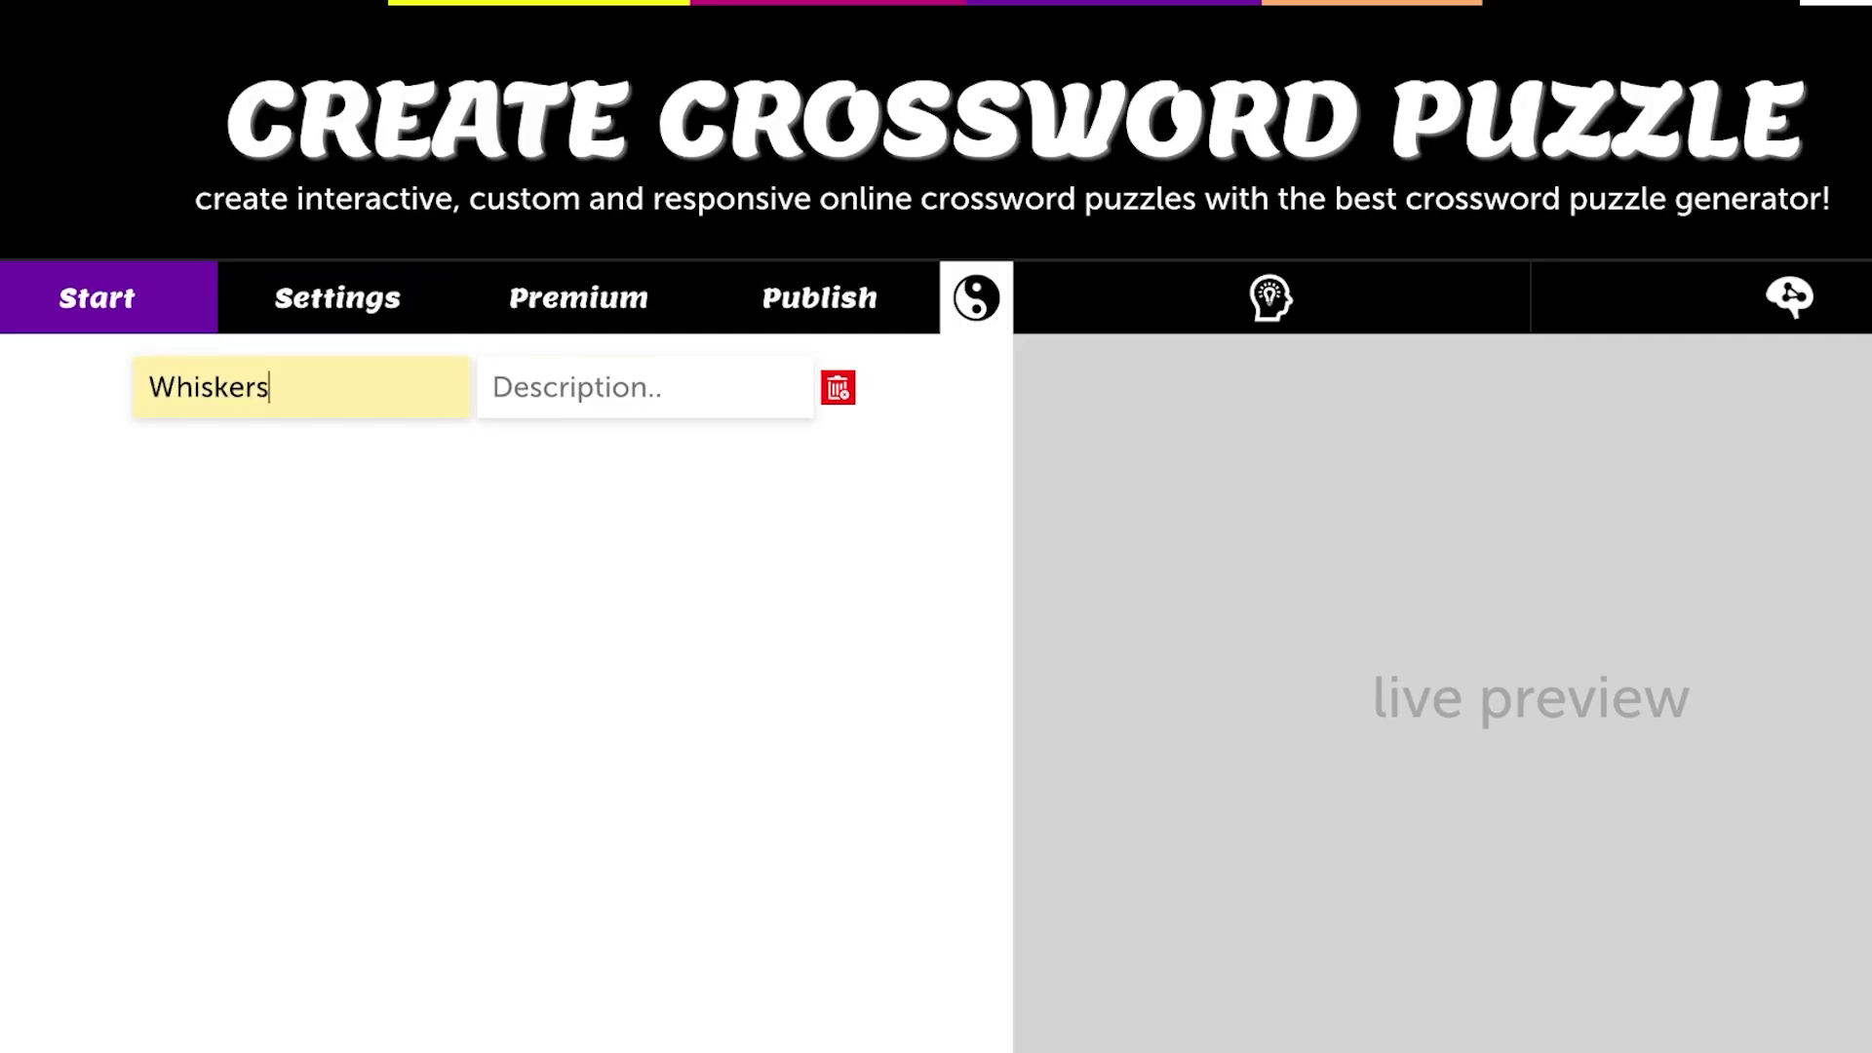
pyautogui.press('Tab')
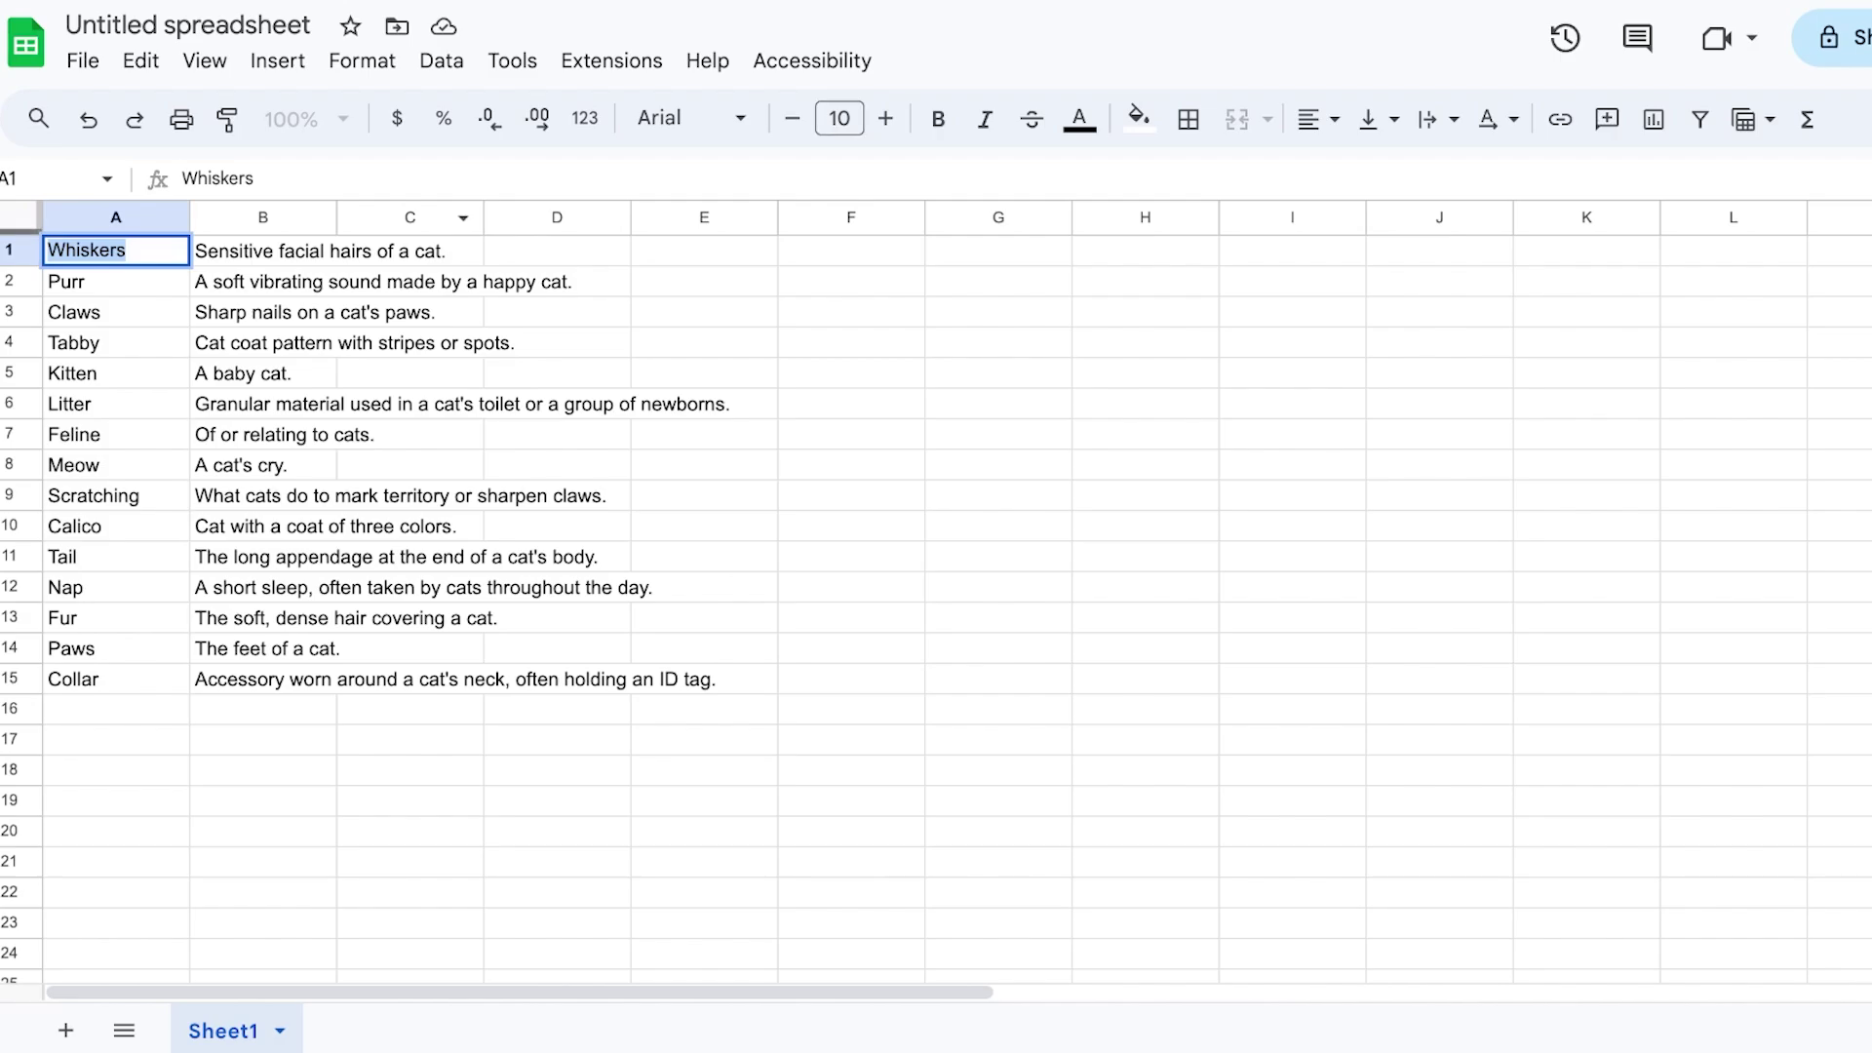
# Copy the clue "Sensitive facial hairs of a cat." from cell B1 into the description of the Whiskers question.
pyautogui.doubleClick(318, 251)
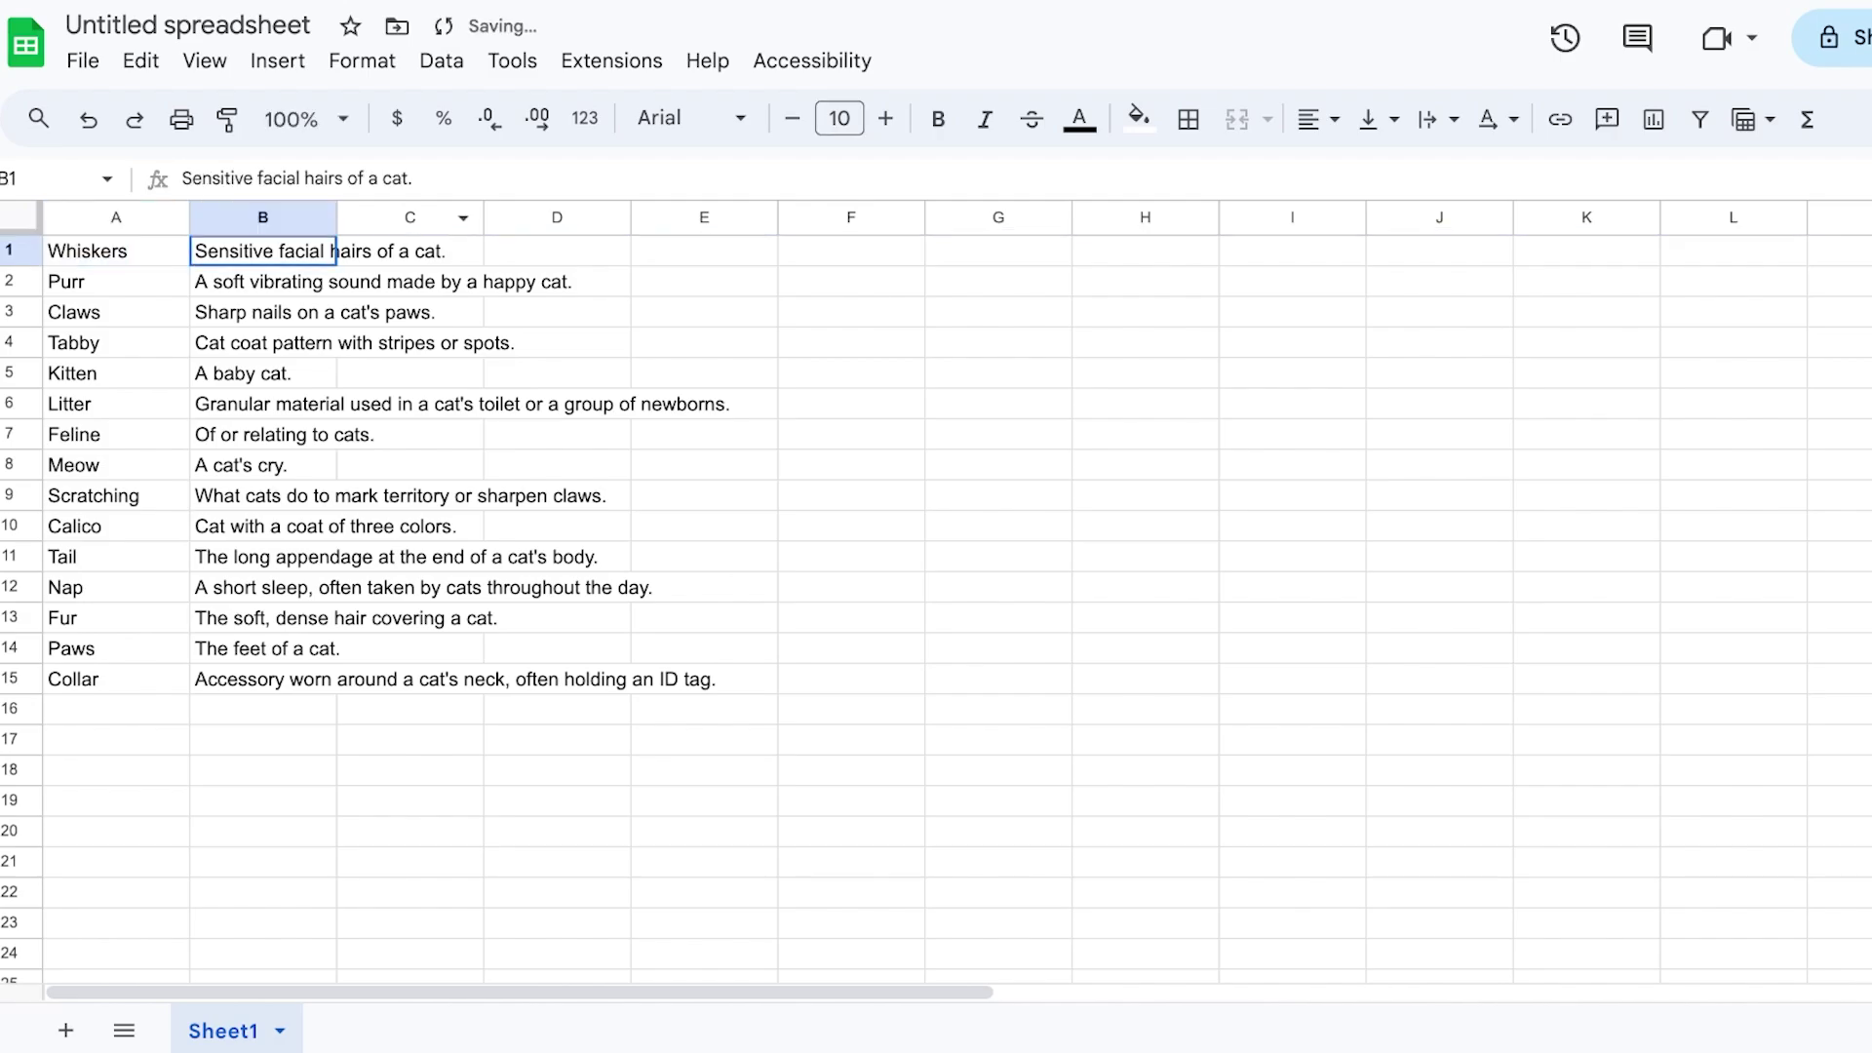
pyautogui.tripleClick(318, 251)
pyautogui.hotkey('ctrl', 'c')
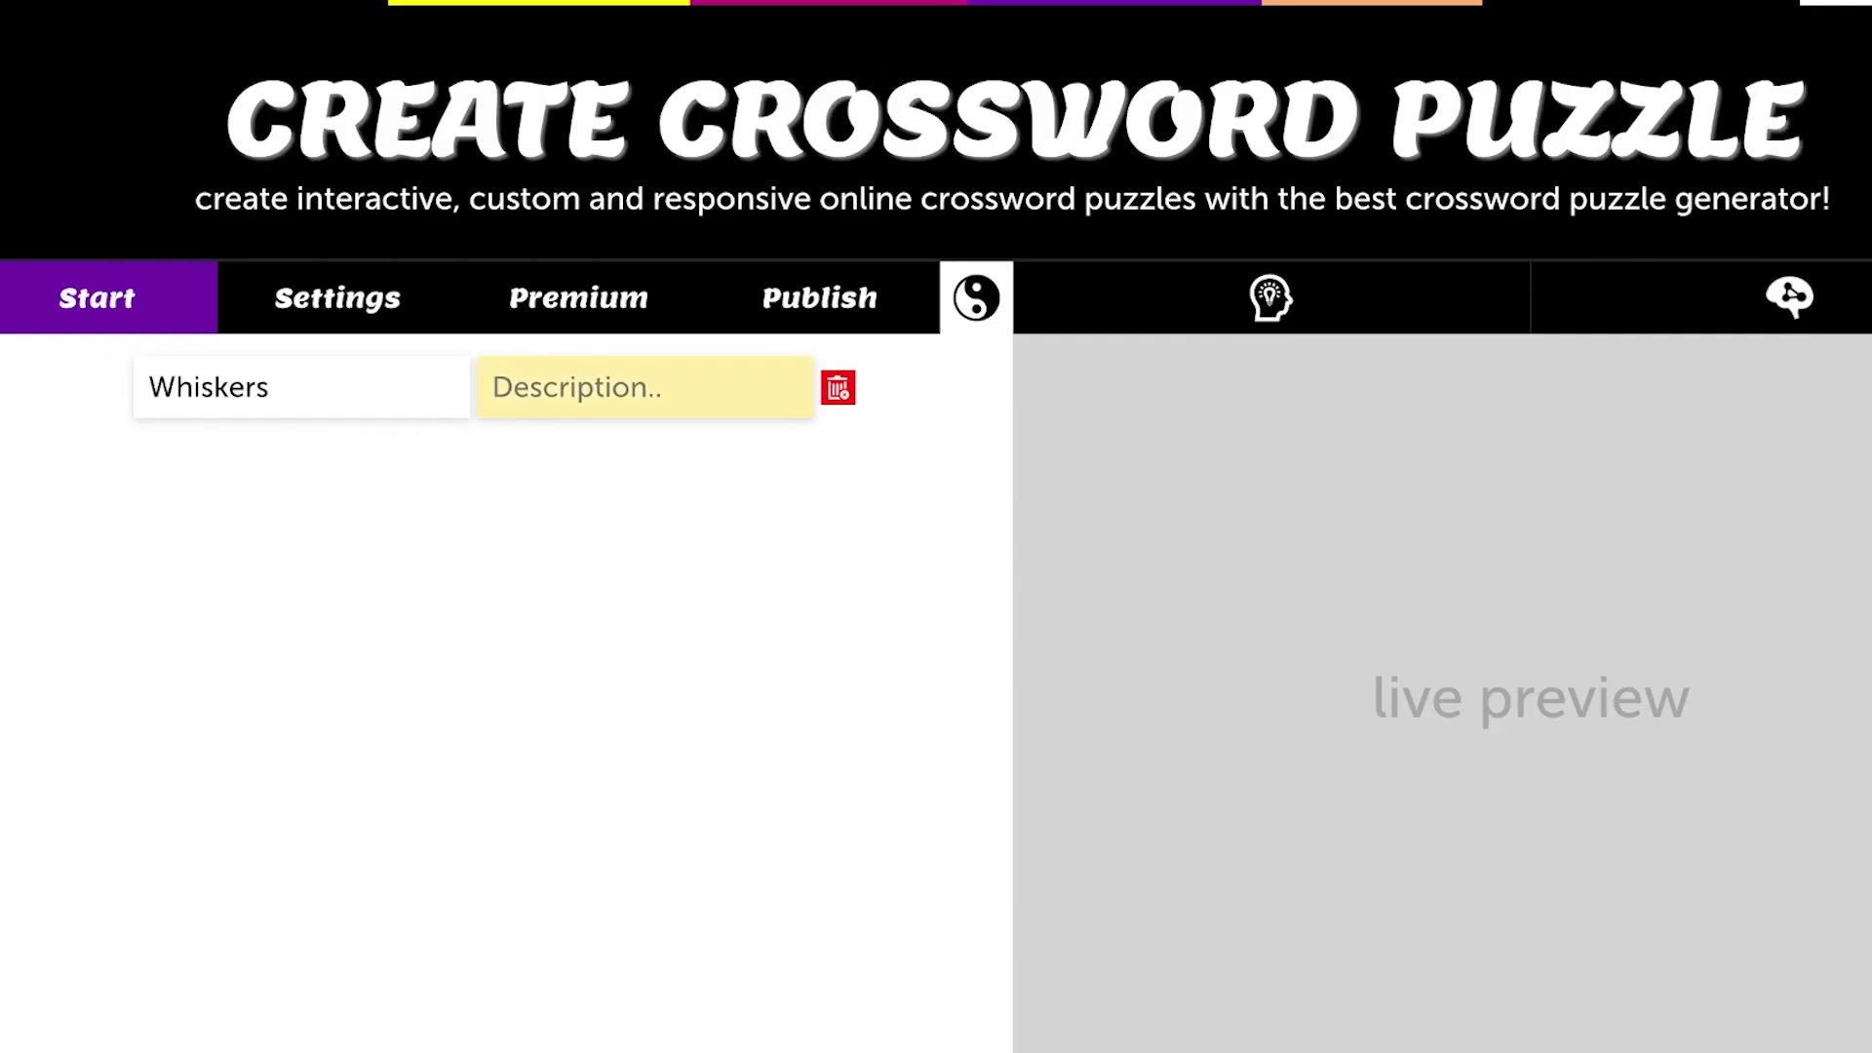
pyautogui.hotkey('ctrl', 'v')
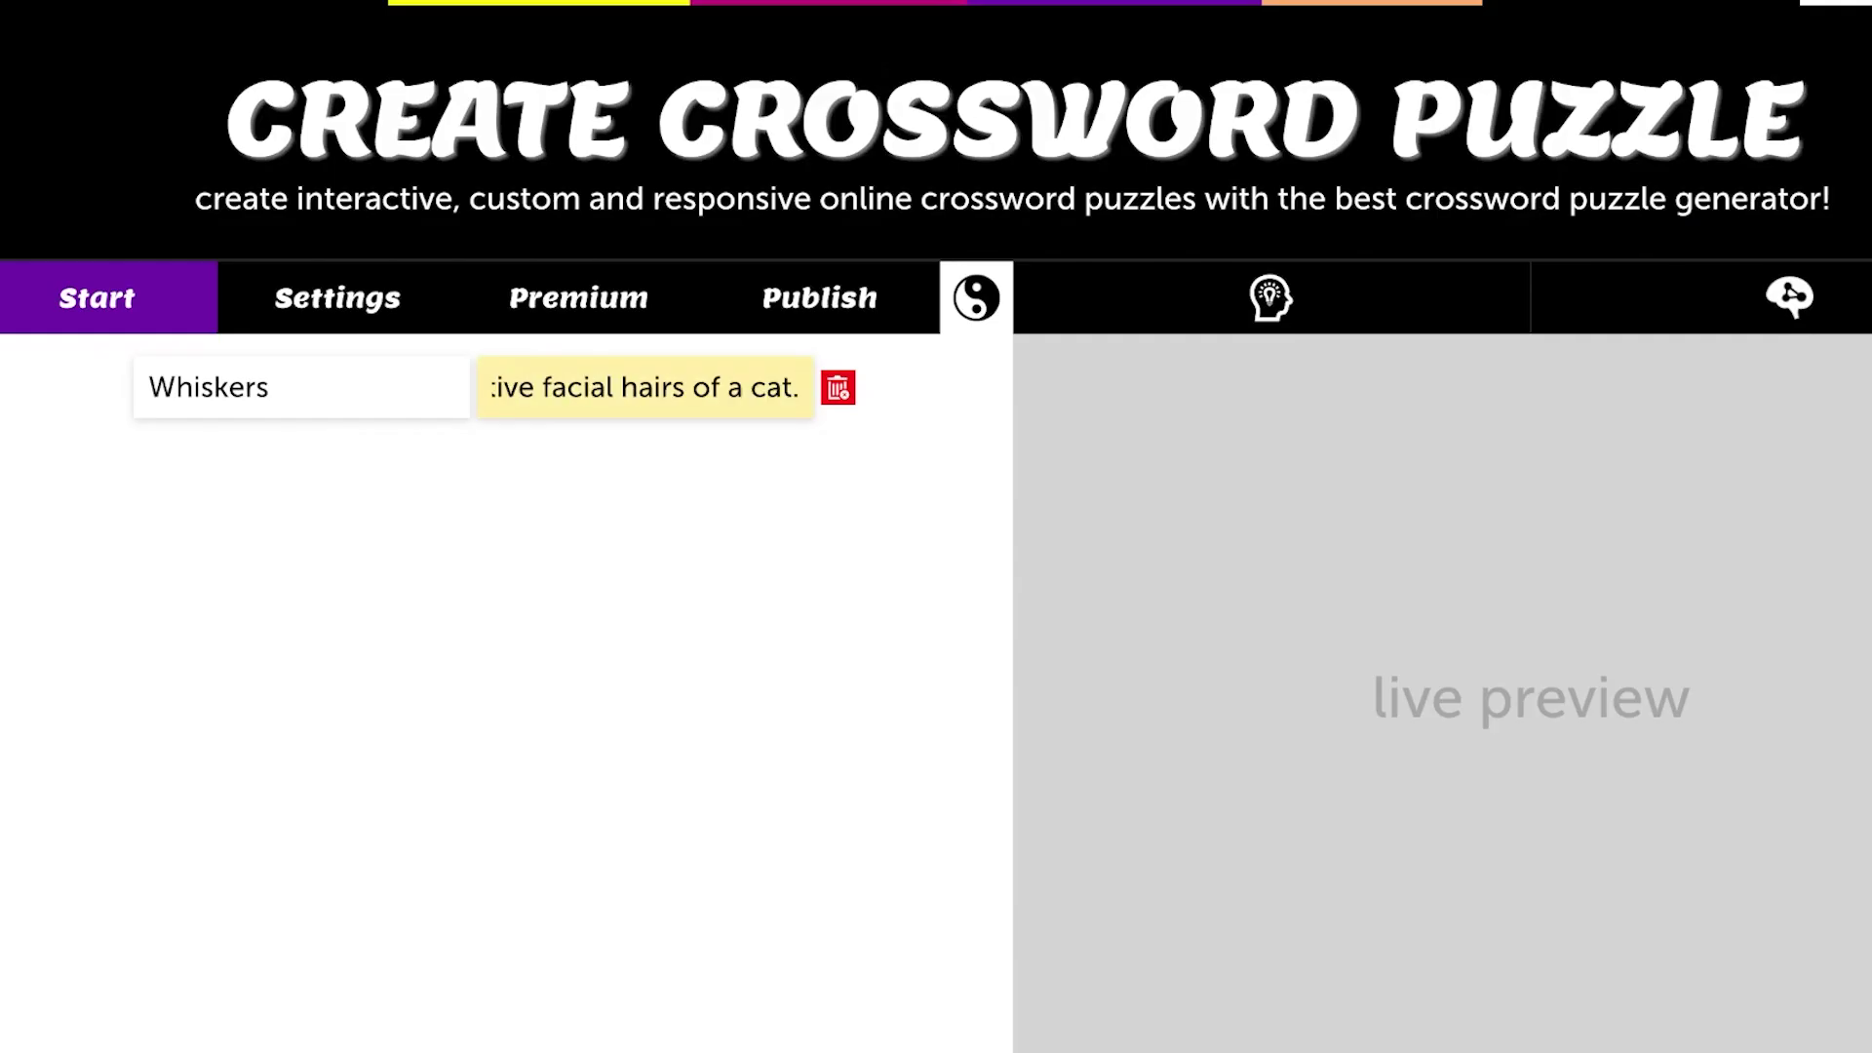
pyautogui.press('Tab')
# Add a second crossword question and fill its answer with the word Purr from cell A2 of the spreadsheet.
pyautogui.scroll(-4, 937, 527)
pyautogui.click(492, 846)
pyautogui.scroll(3, 937, 527)
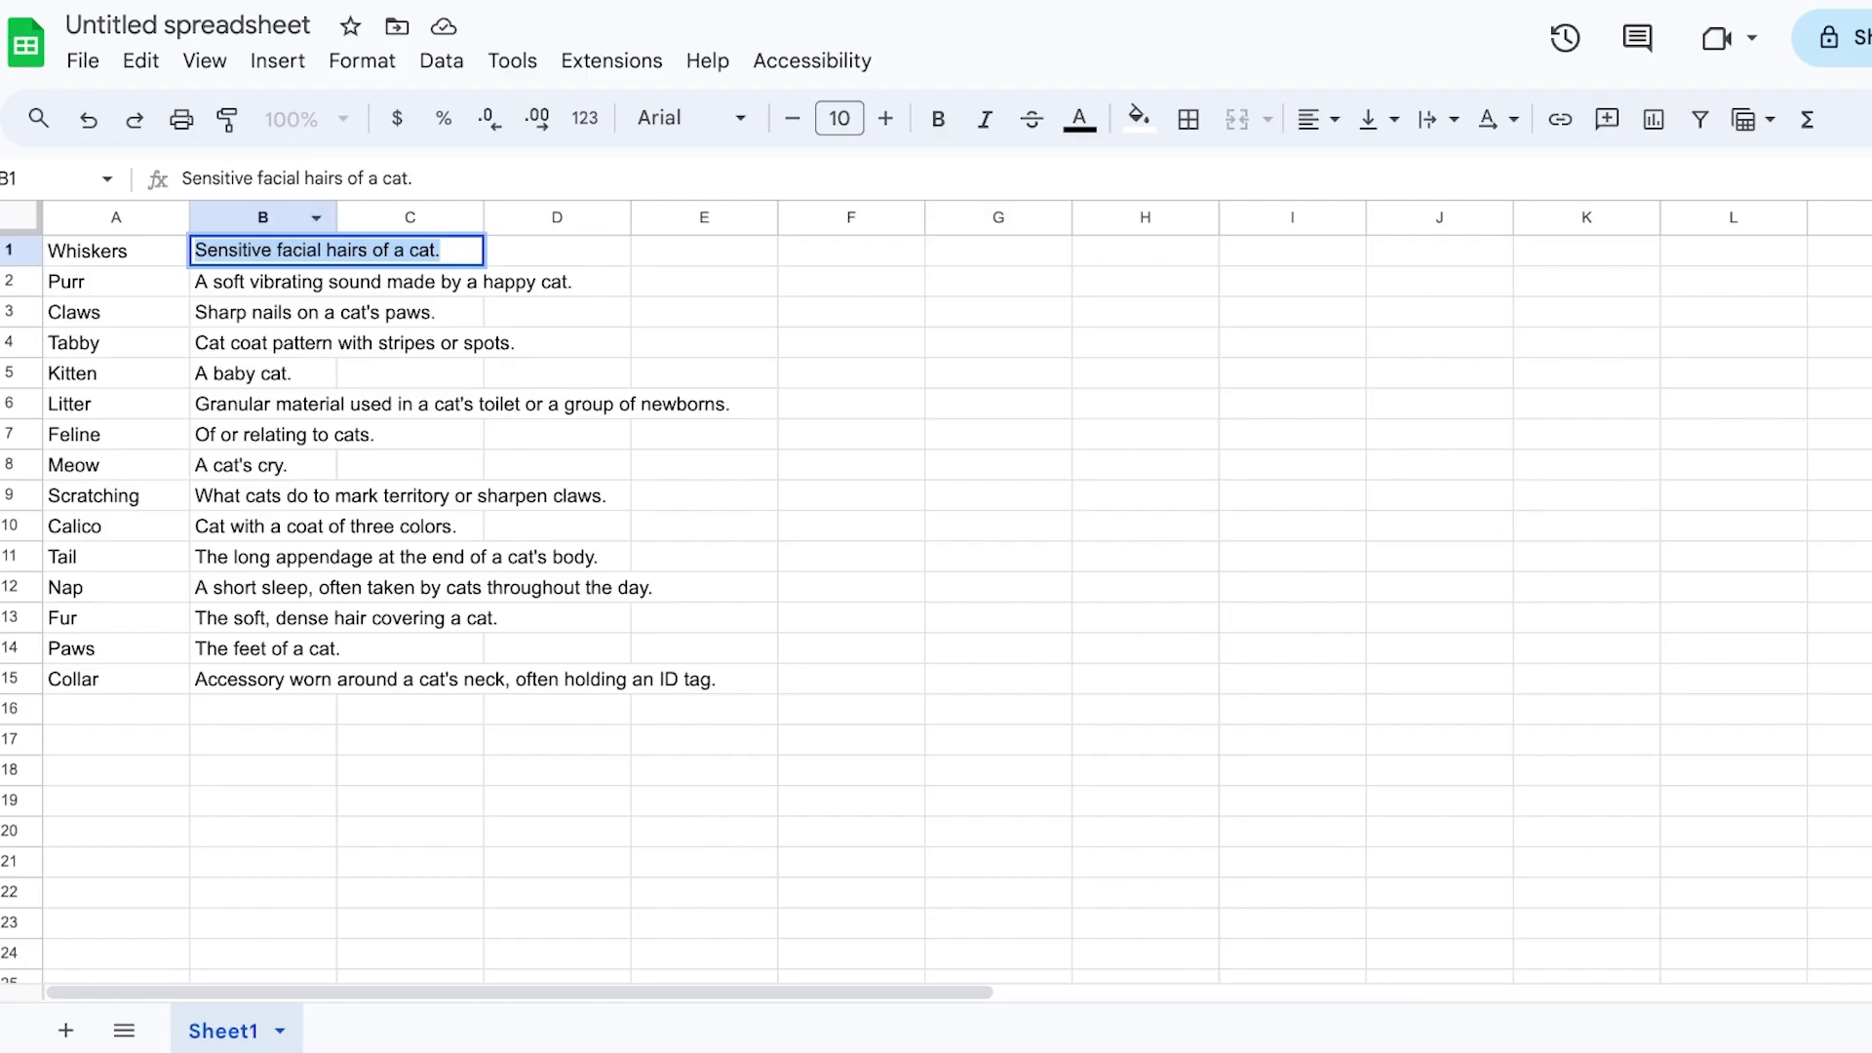
pyautogui.click(115, 281)
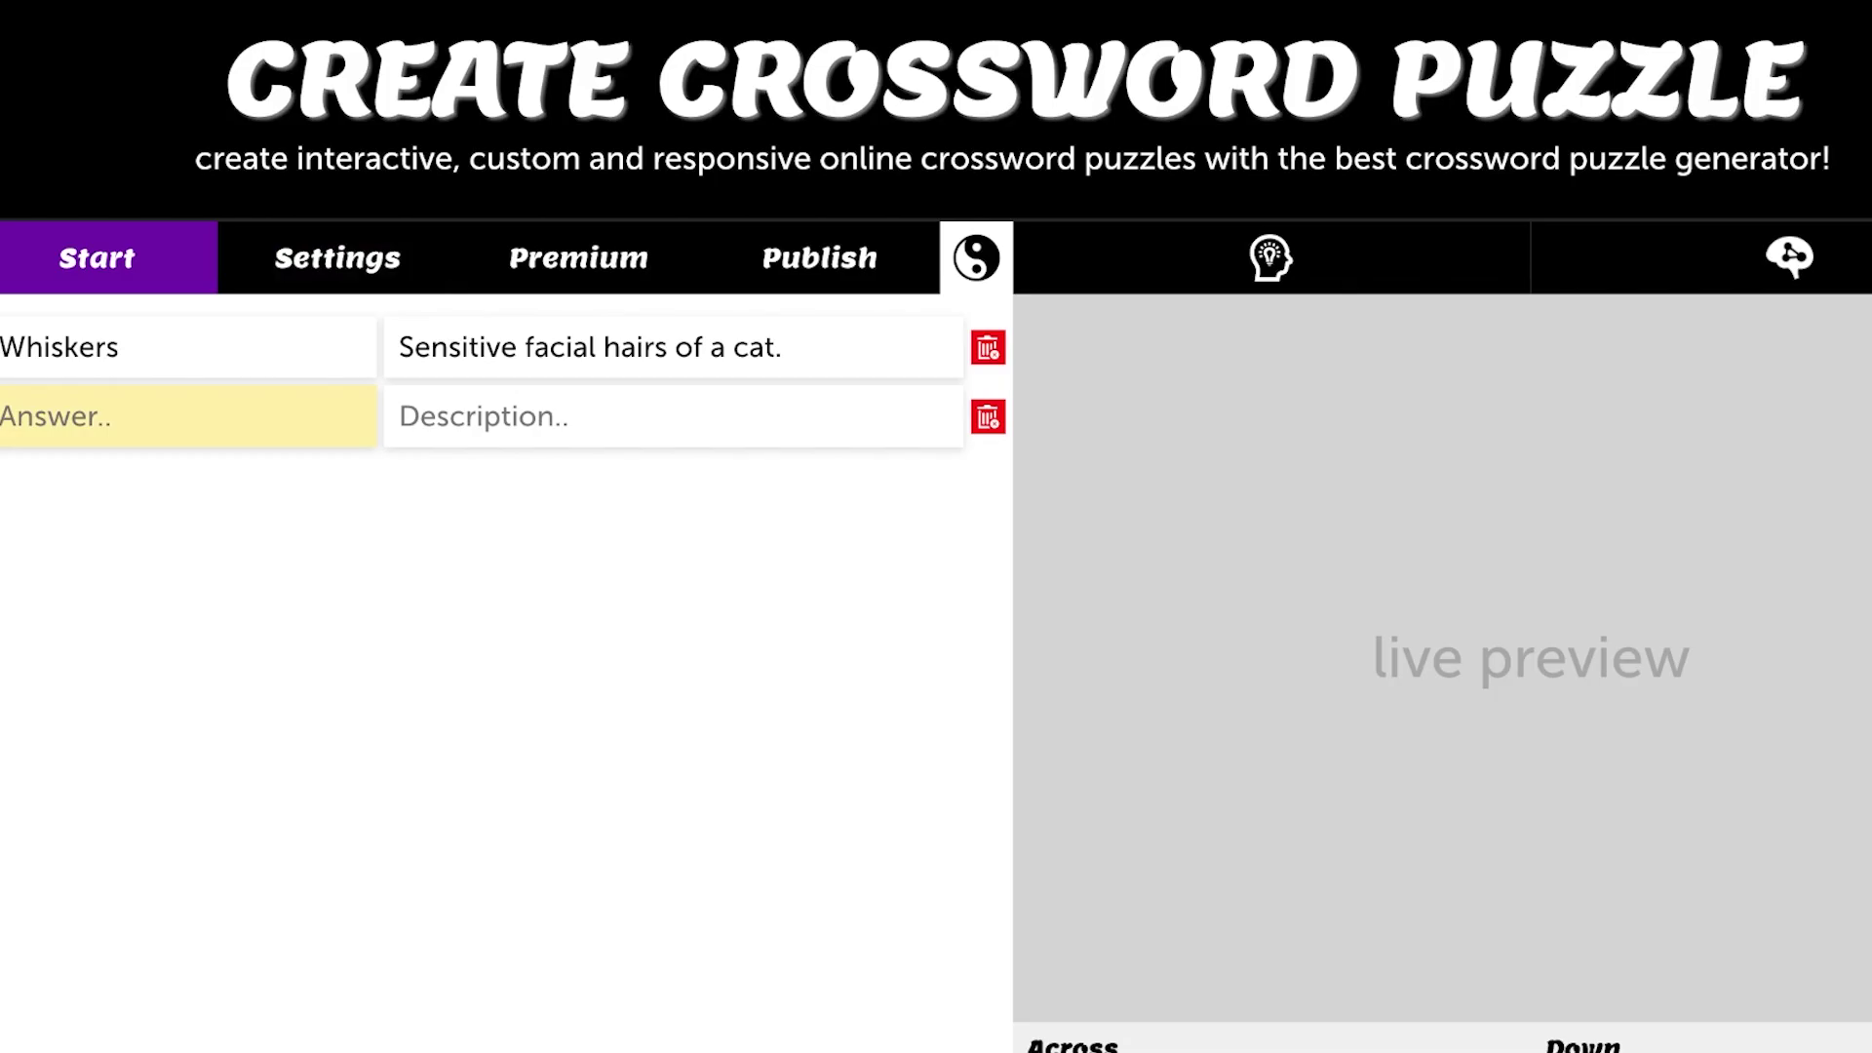
pyautogui.hotkey('ctrl', 'v')
pyautogui.press('Tab')
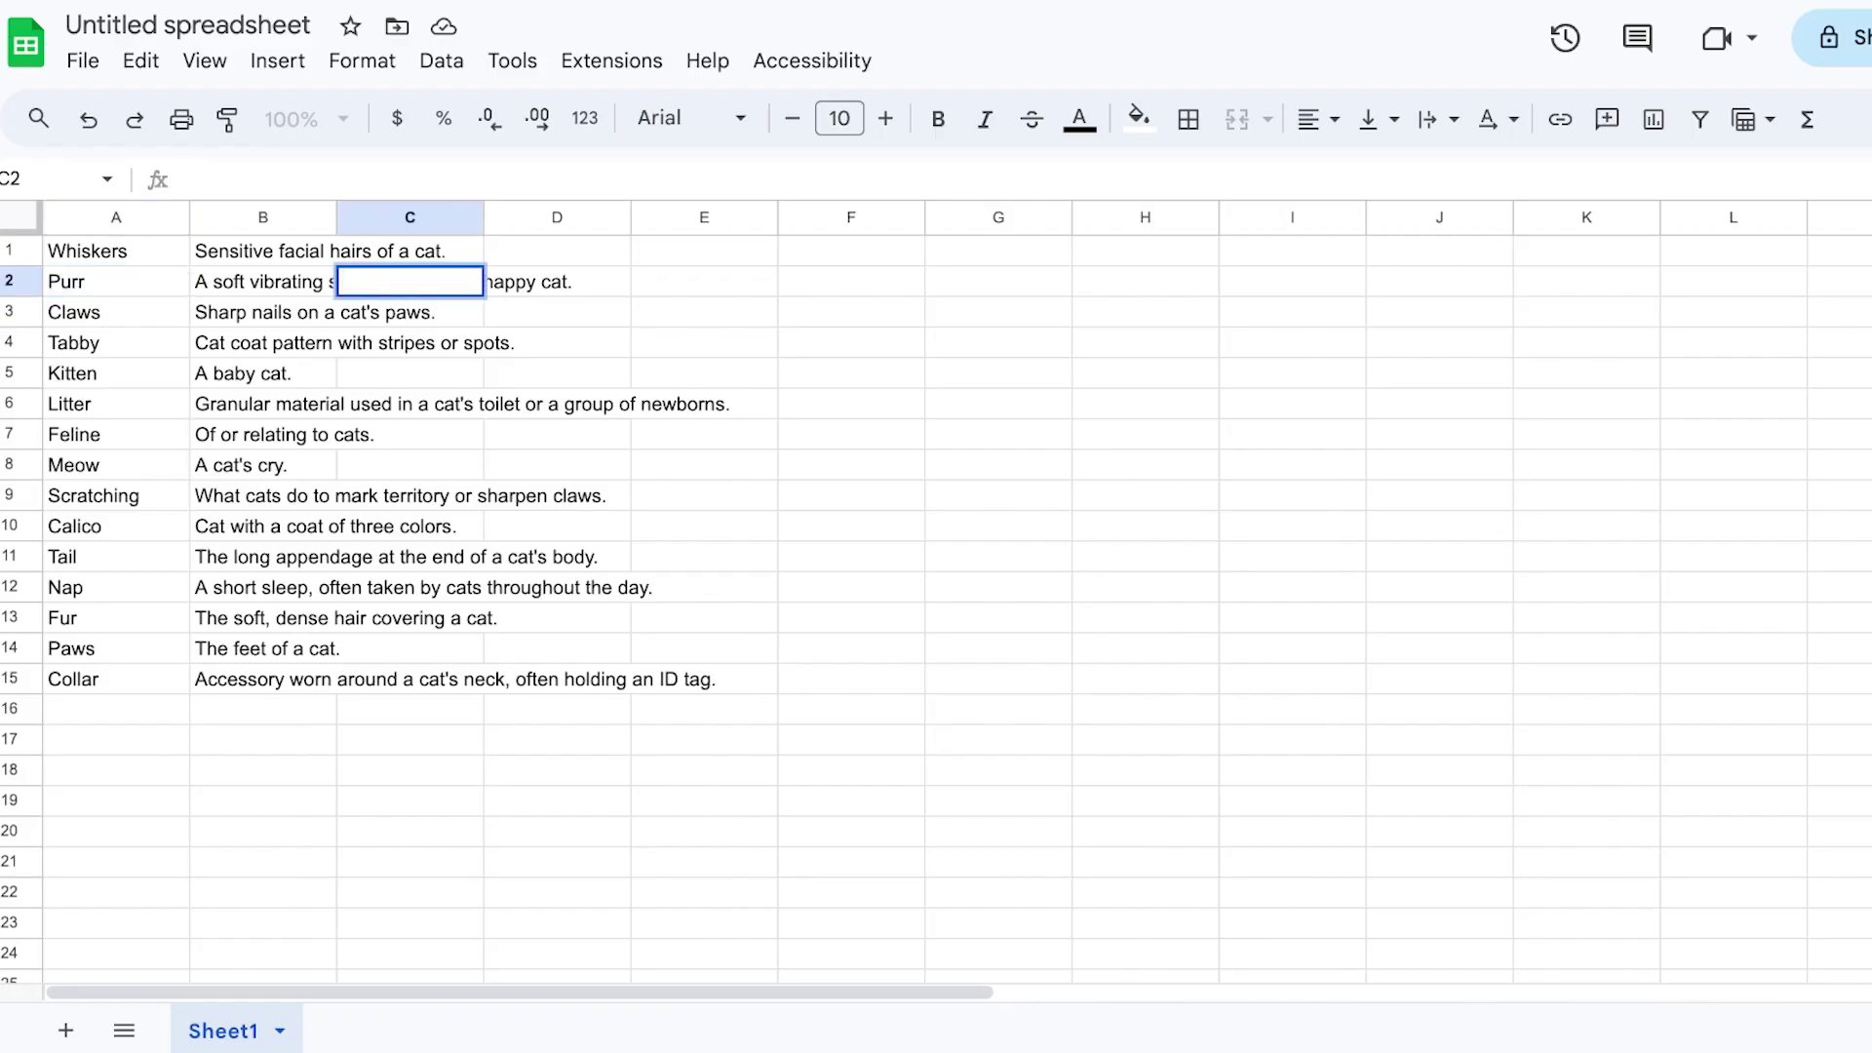
# Copy the clue "A soft vibrating sound made by a happy cat." from cell B2 in Google Sheets into the Purr question's description.
pyautogui.tripleClick(263, 281)
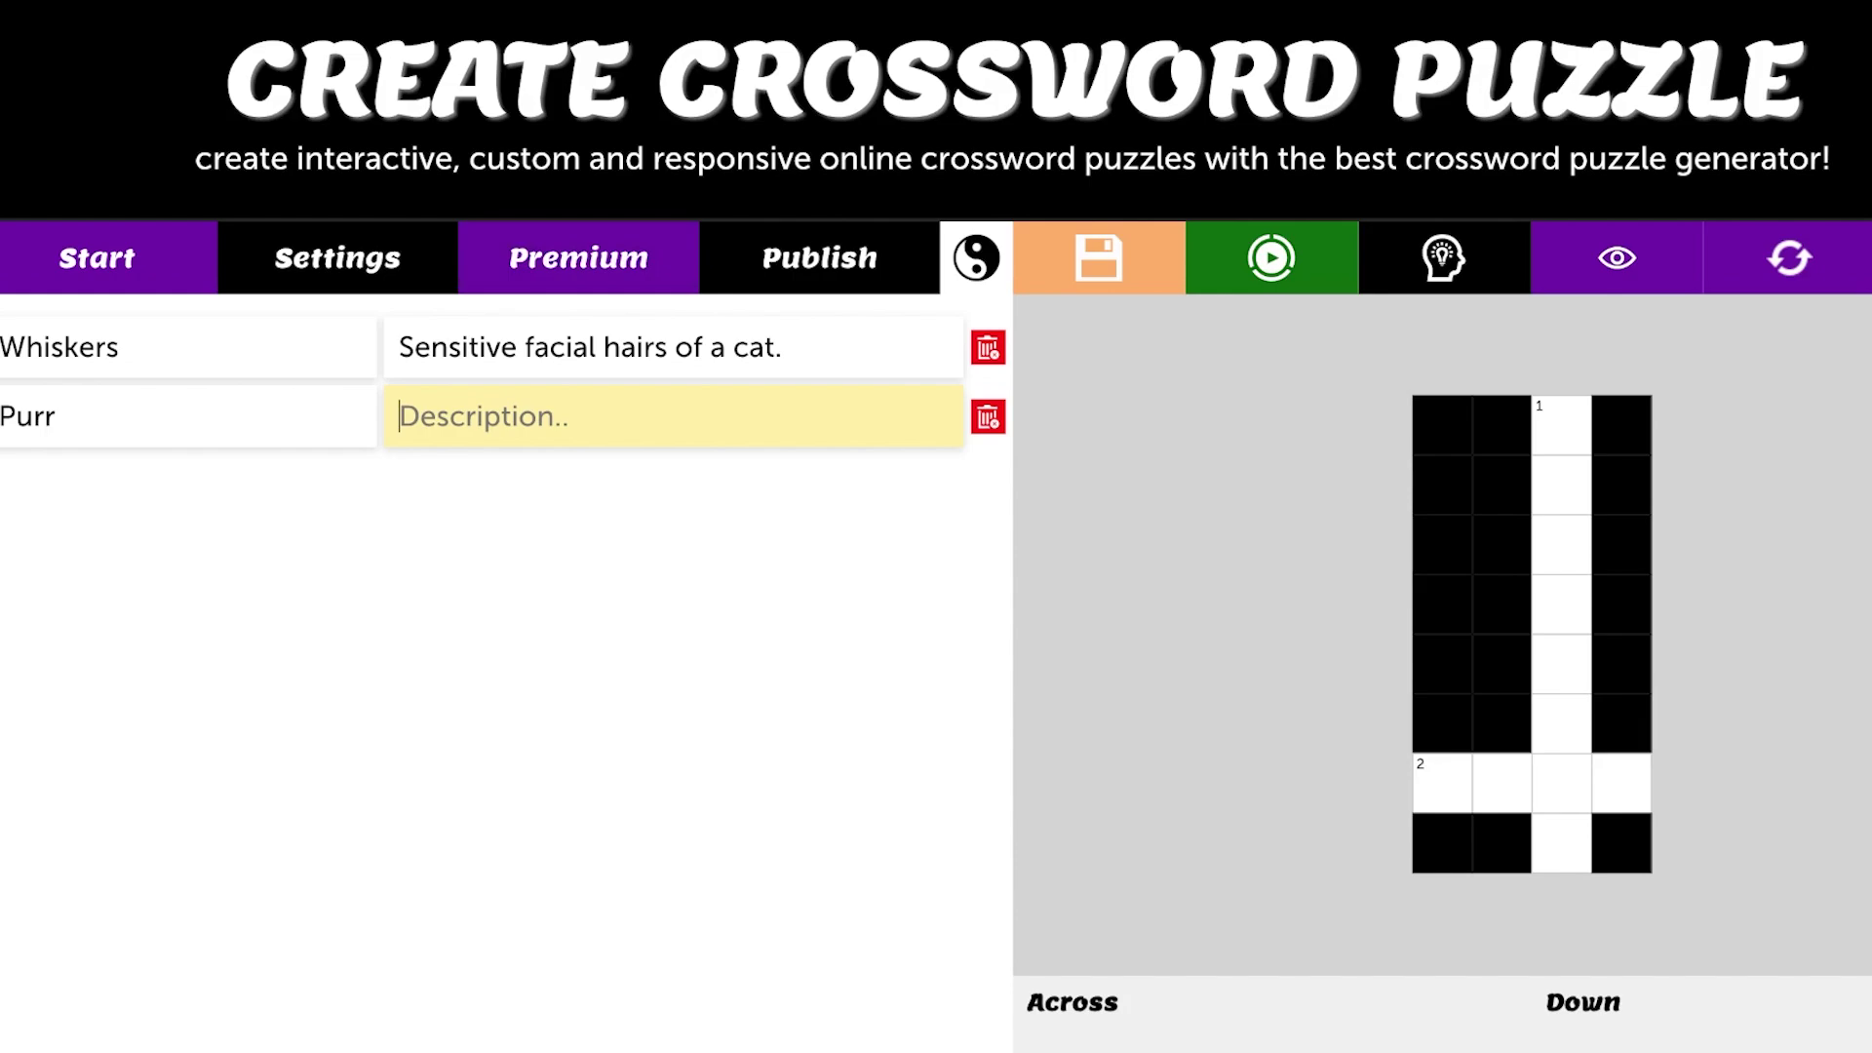
pyautogui.hotkey('ctrl', 'v')
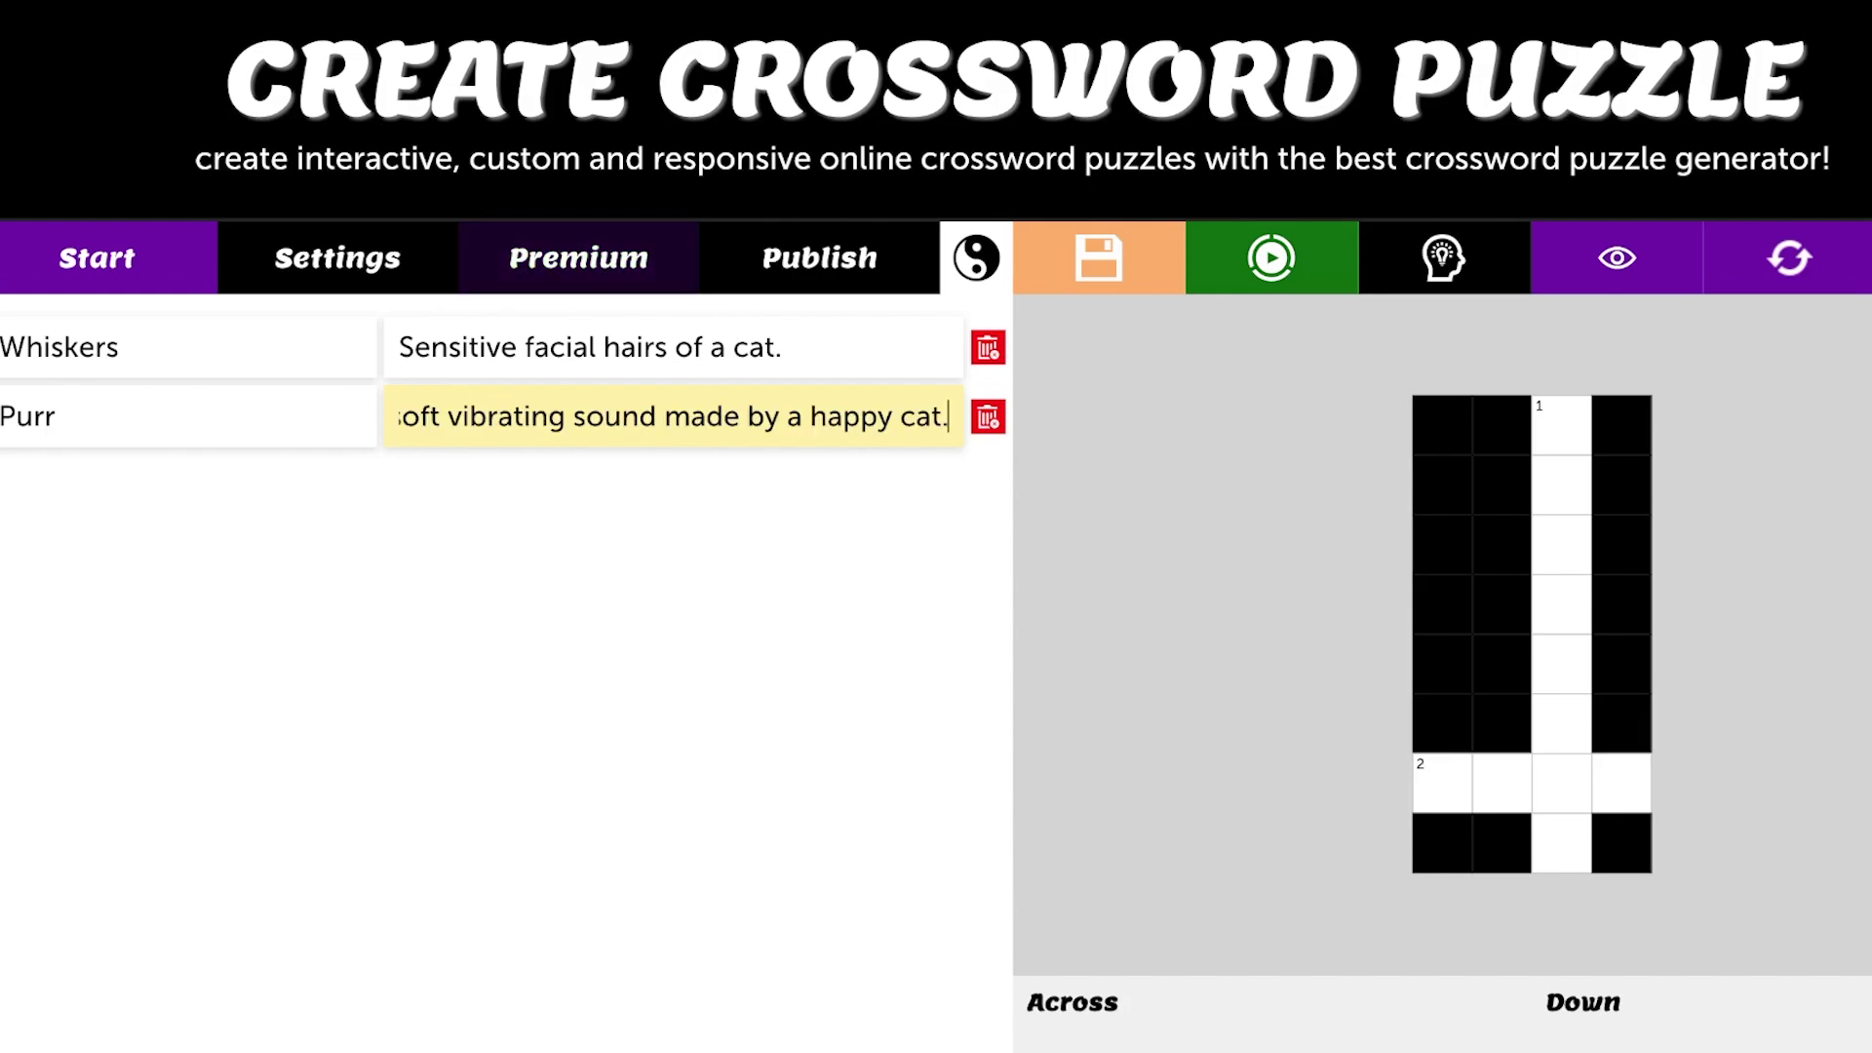
pyautogui.press('Tab')
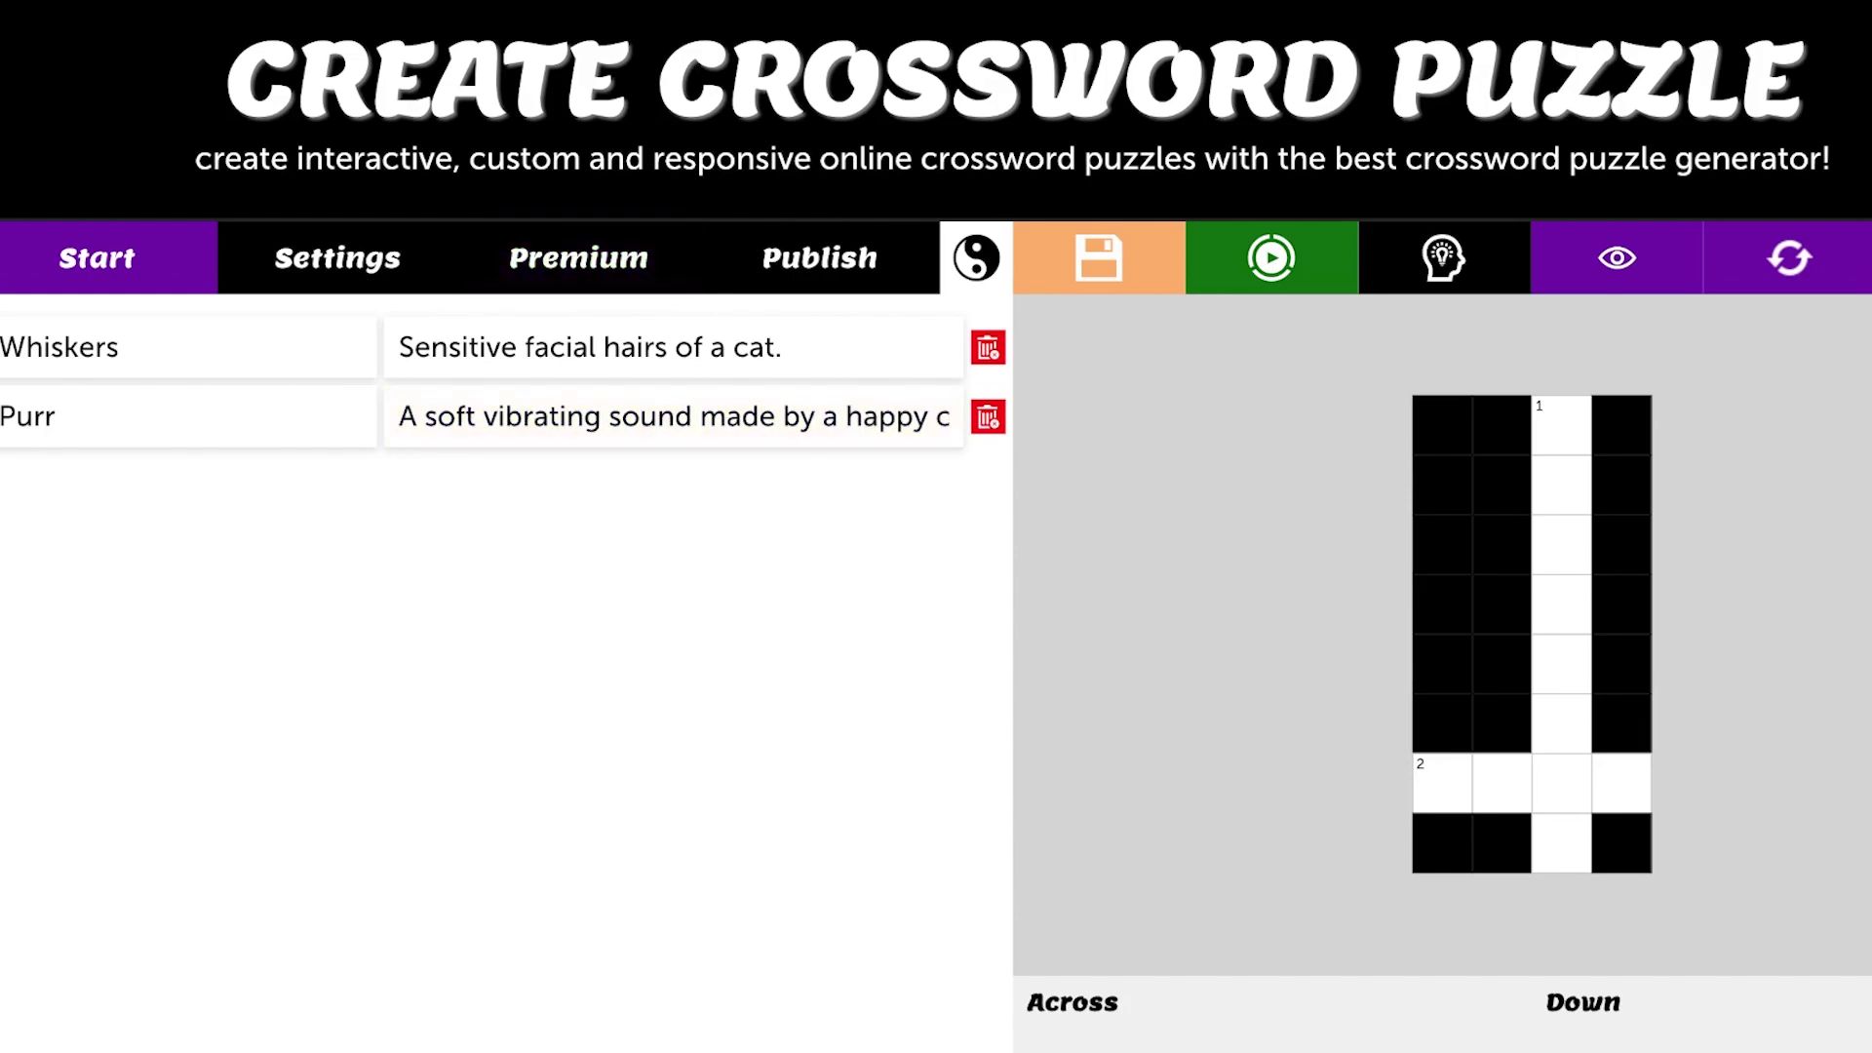
# Add four empty questions below the Purr entry in the crossword.
pyautogui.scroll(-12, 937, 526)
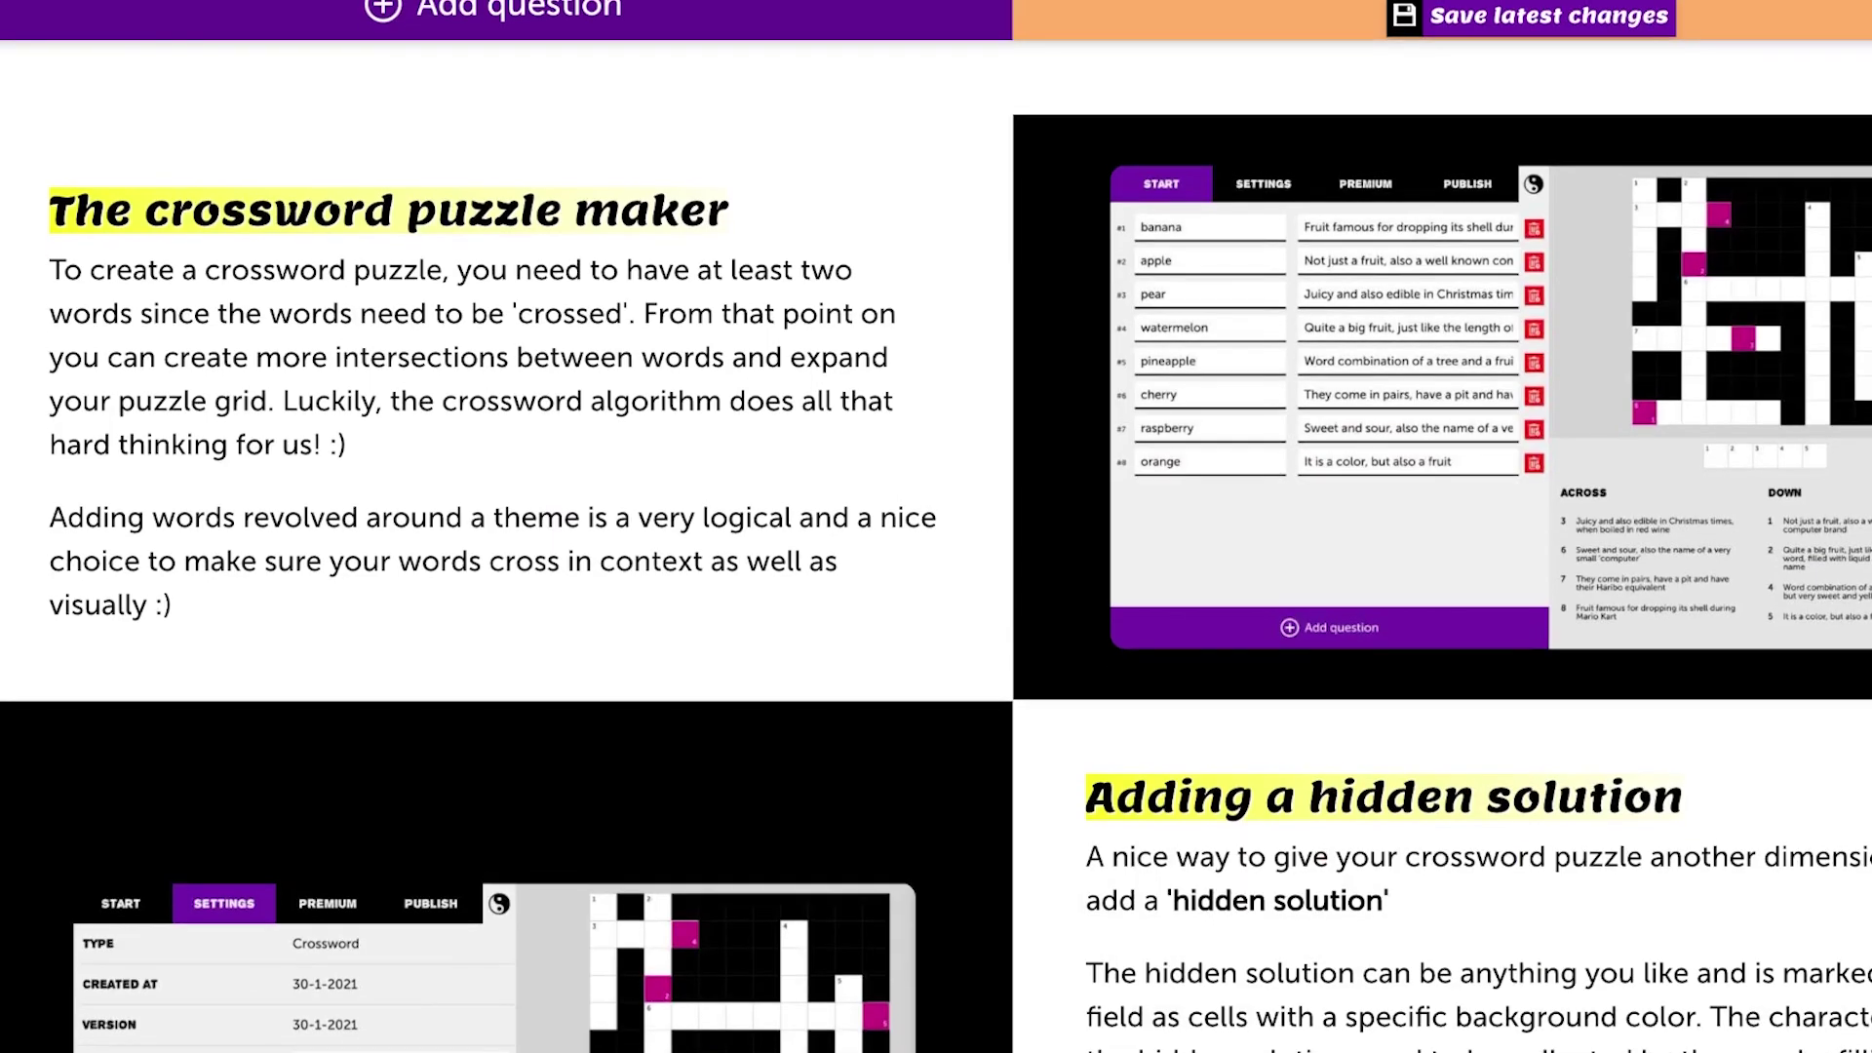
pyautogui.scroll(1, 937, 526)
pyautogui.scroll(11, 936, 527)
pyautogui.click(401, 456)
pyautogui.scroll(-4, 936, 527)
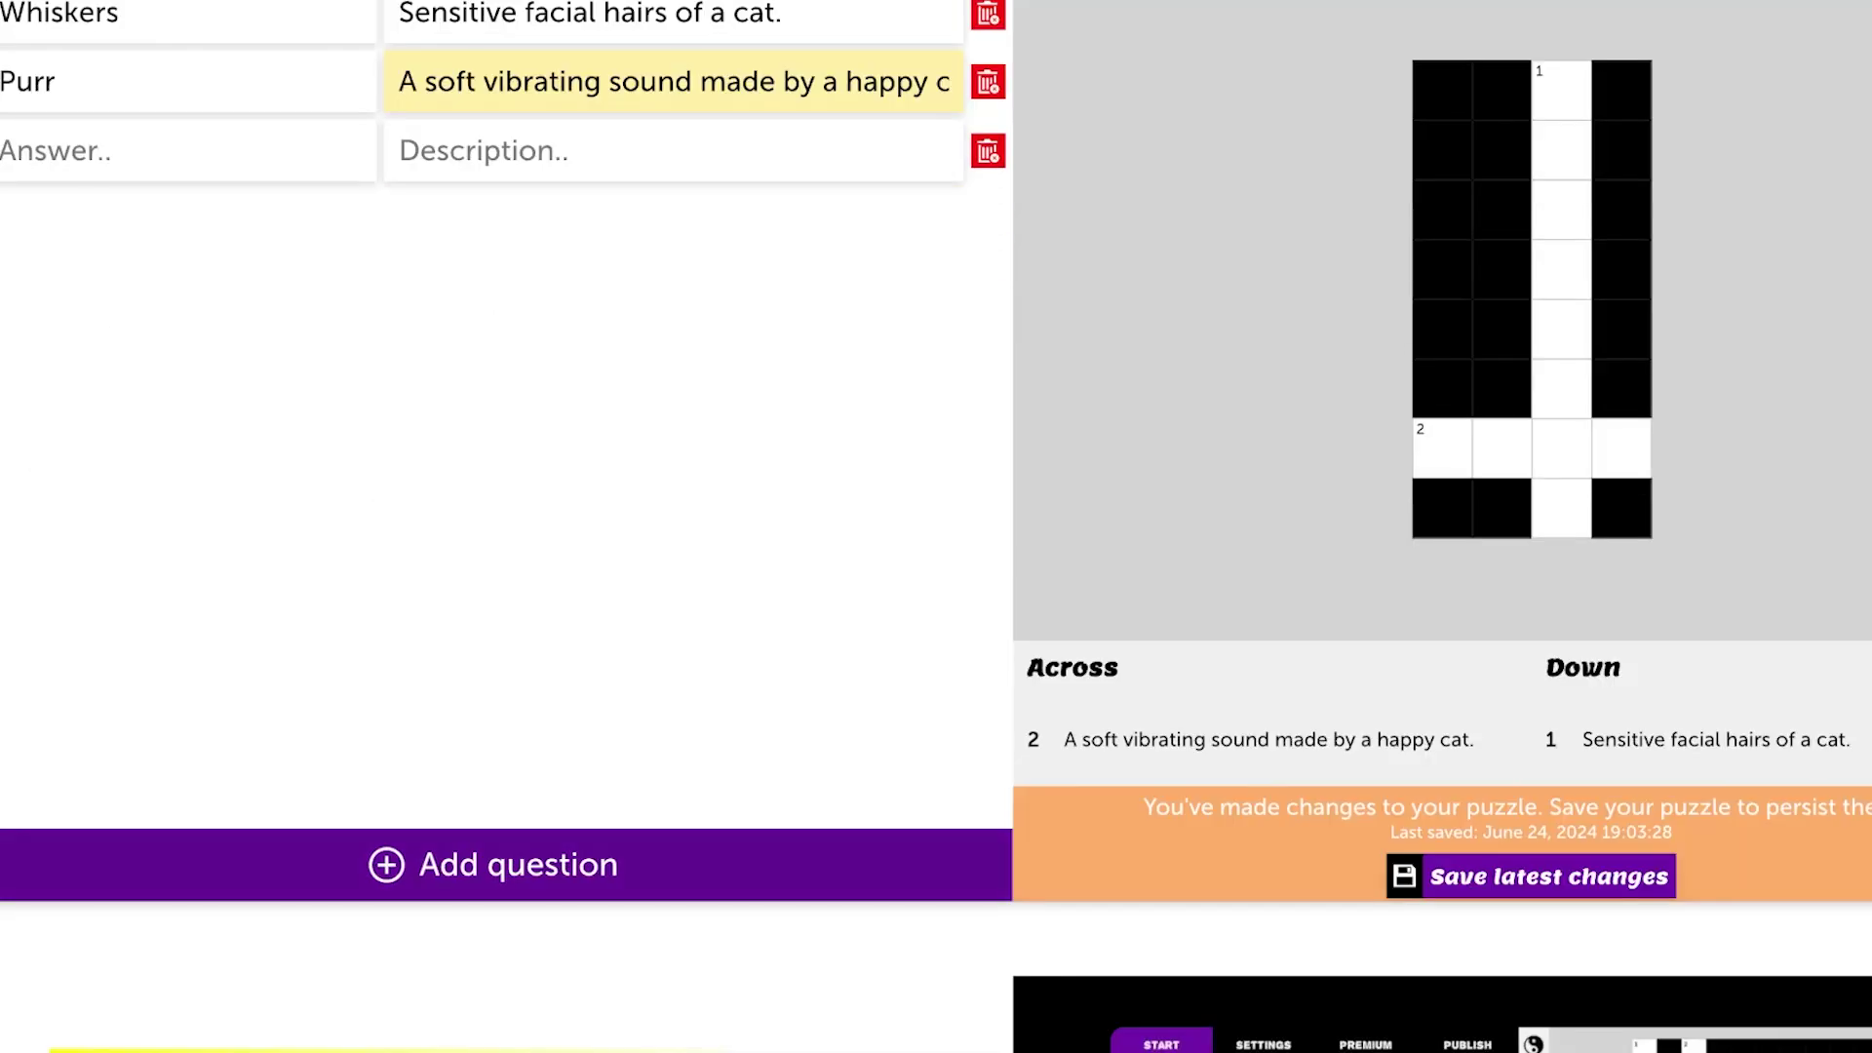
pyautogui.click(492, 865)
pyautogui.scroll(-4, 937, 526)
pyautogui.scroll(9, 936, 527)
pyautogui.scroll(-10, 936, 526)
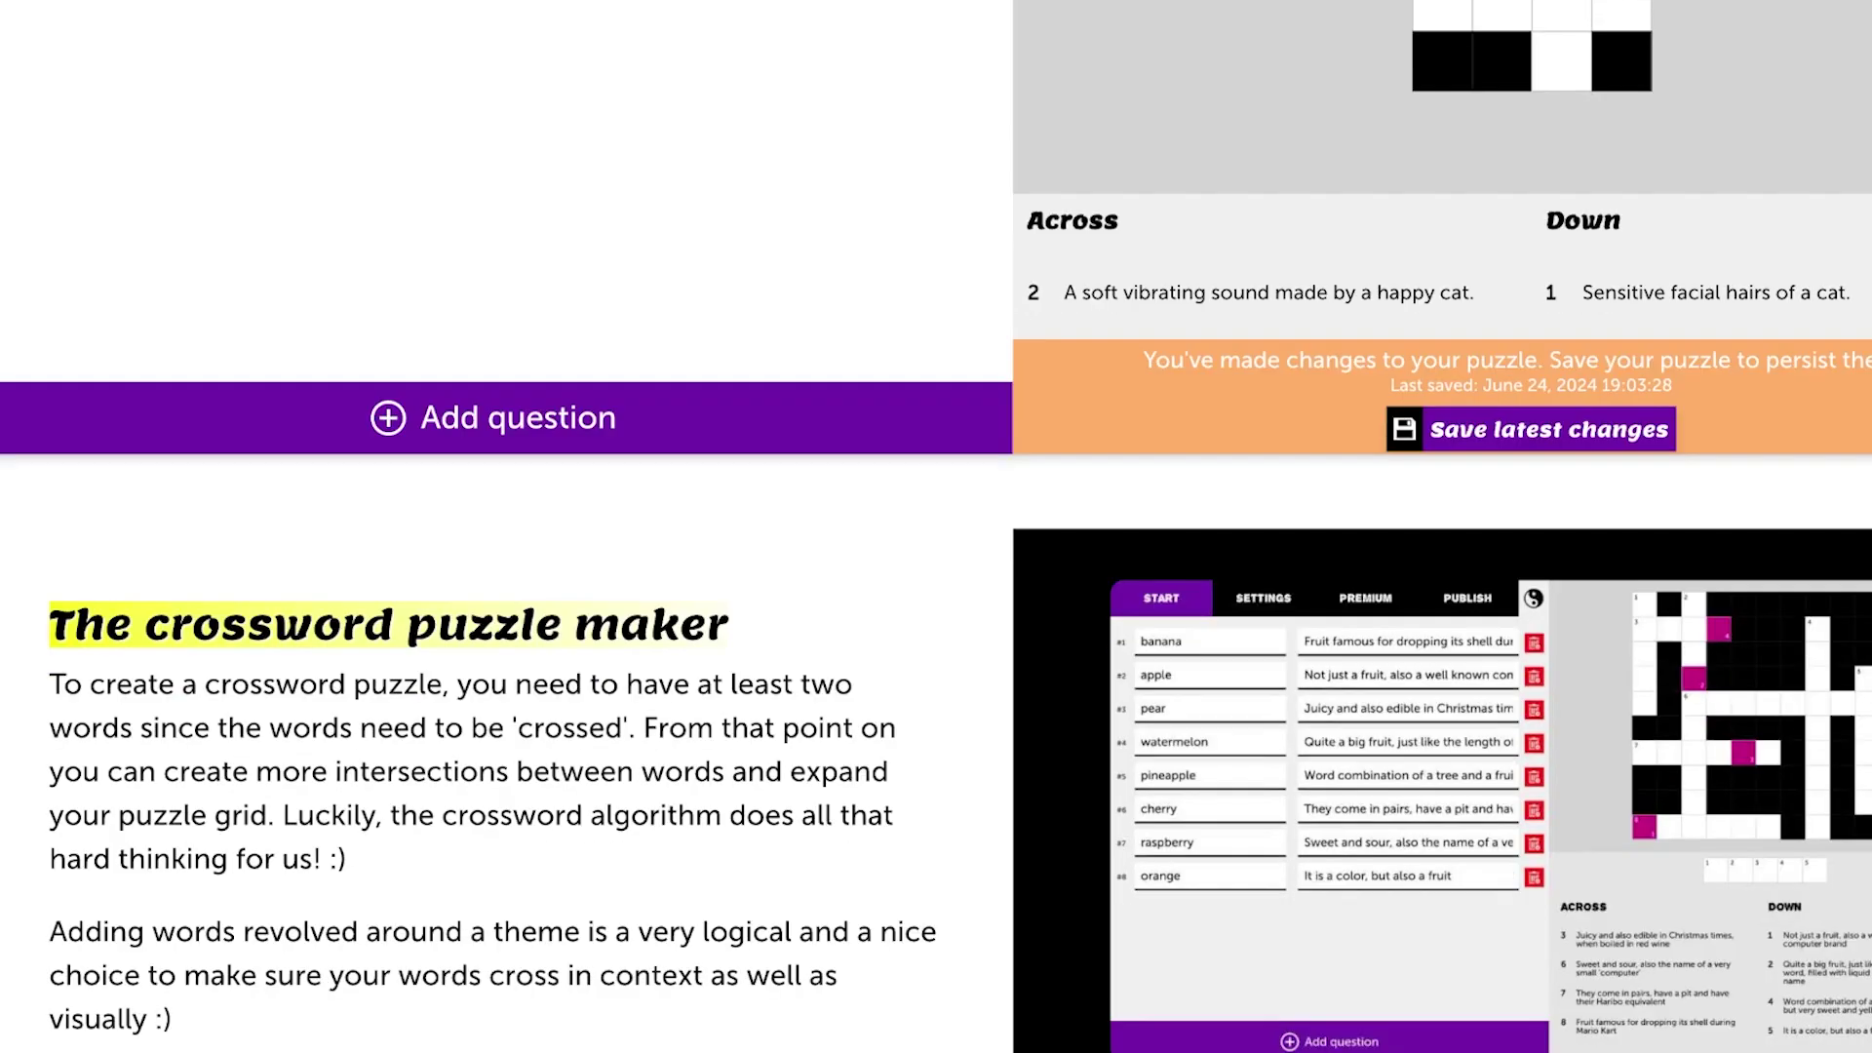
pyautogui.scroll(10, 936, 527)
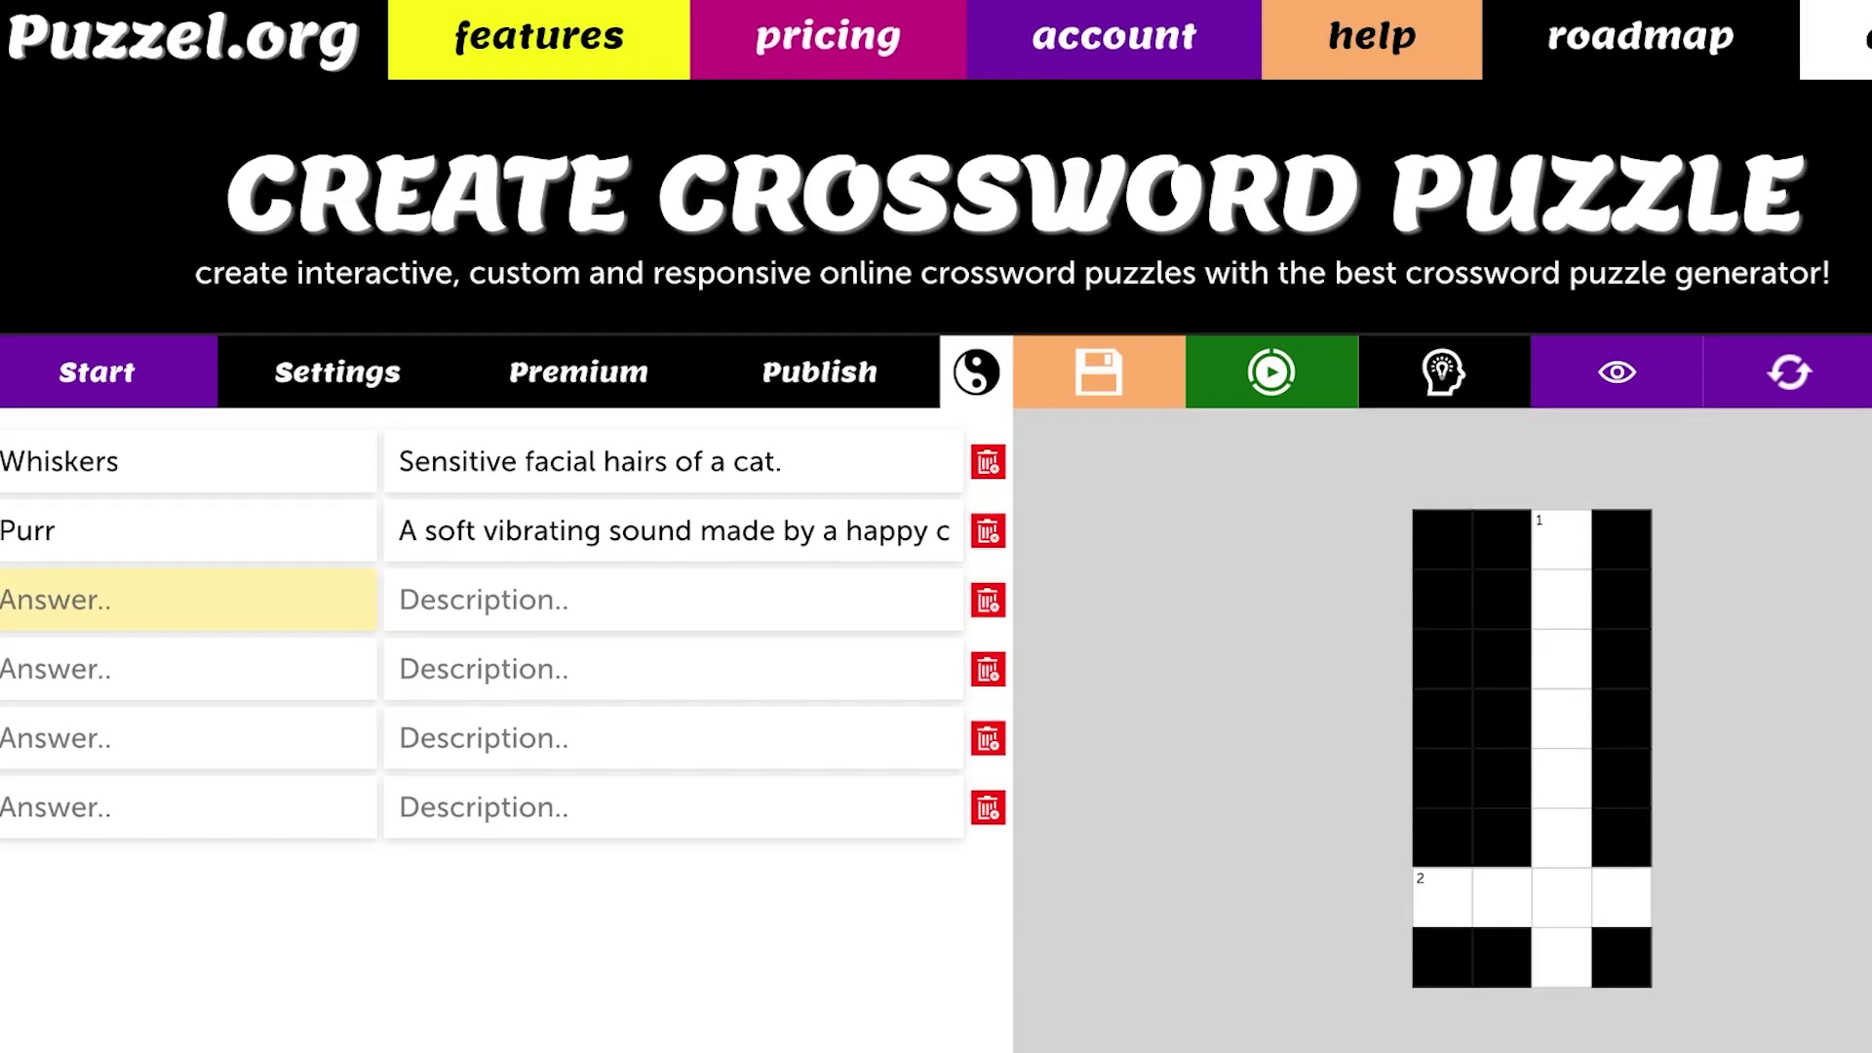
# Look through the crossword's settings, premium and publishing options, and return to the question list.
pyautogui.click(336, 372)
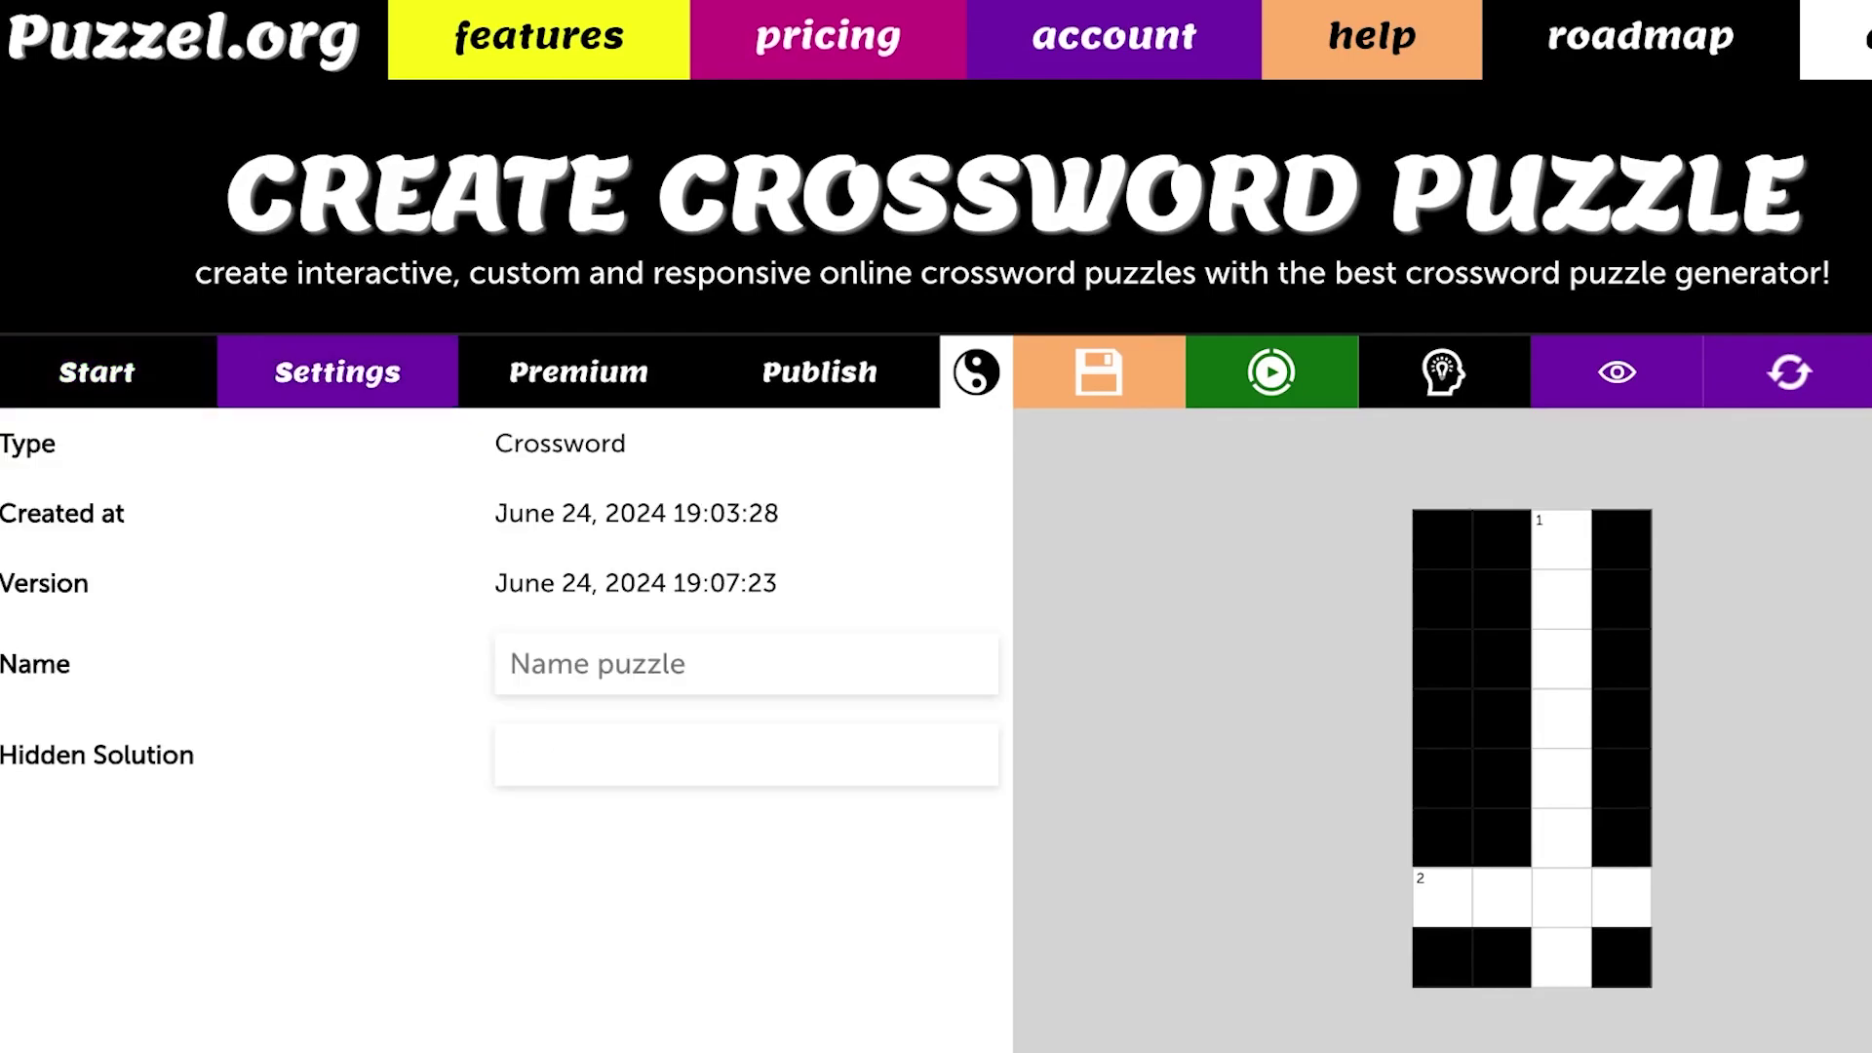
pyautogui.click(579, 371)
pyautogui.click(819, 371)
pyautogui.scroll(-2, 937, 527)
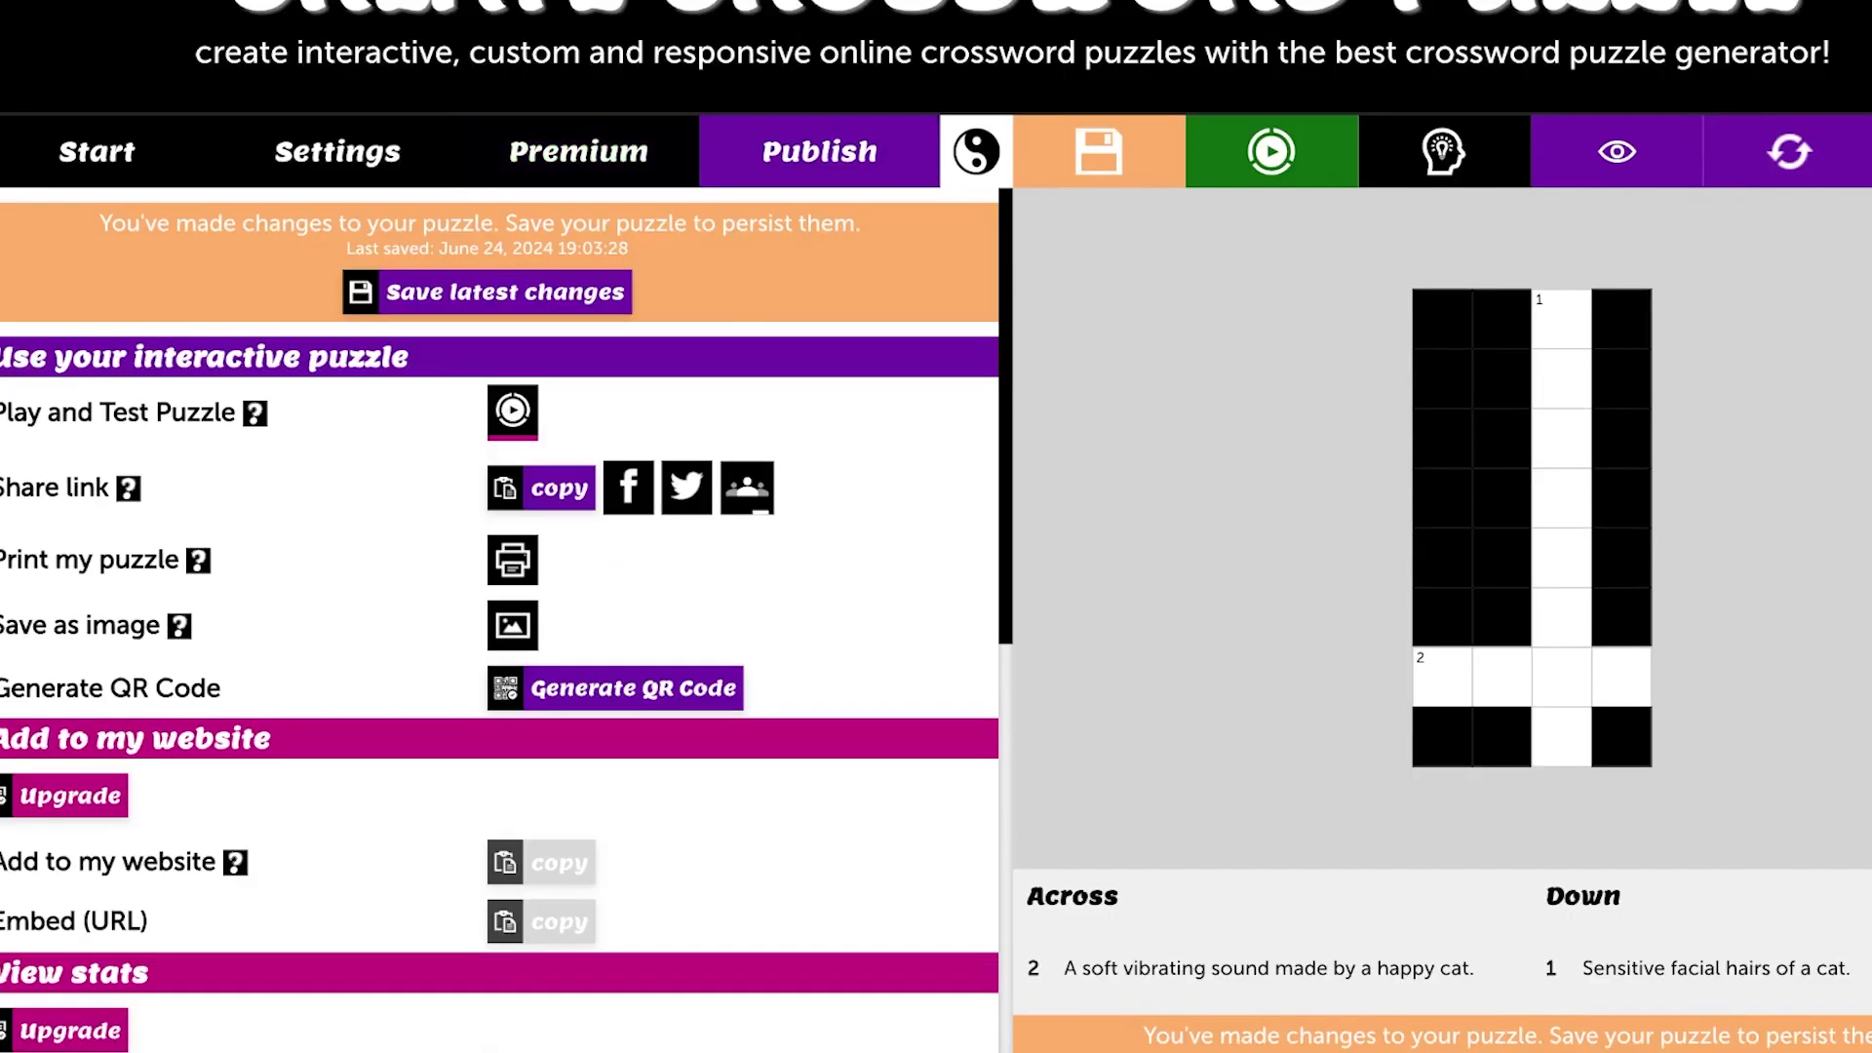
pyautogui.scroll(-3, 499, 620)
pyautogui.scroll(3, 500, 621)
pyautogui.click(96, 152)
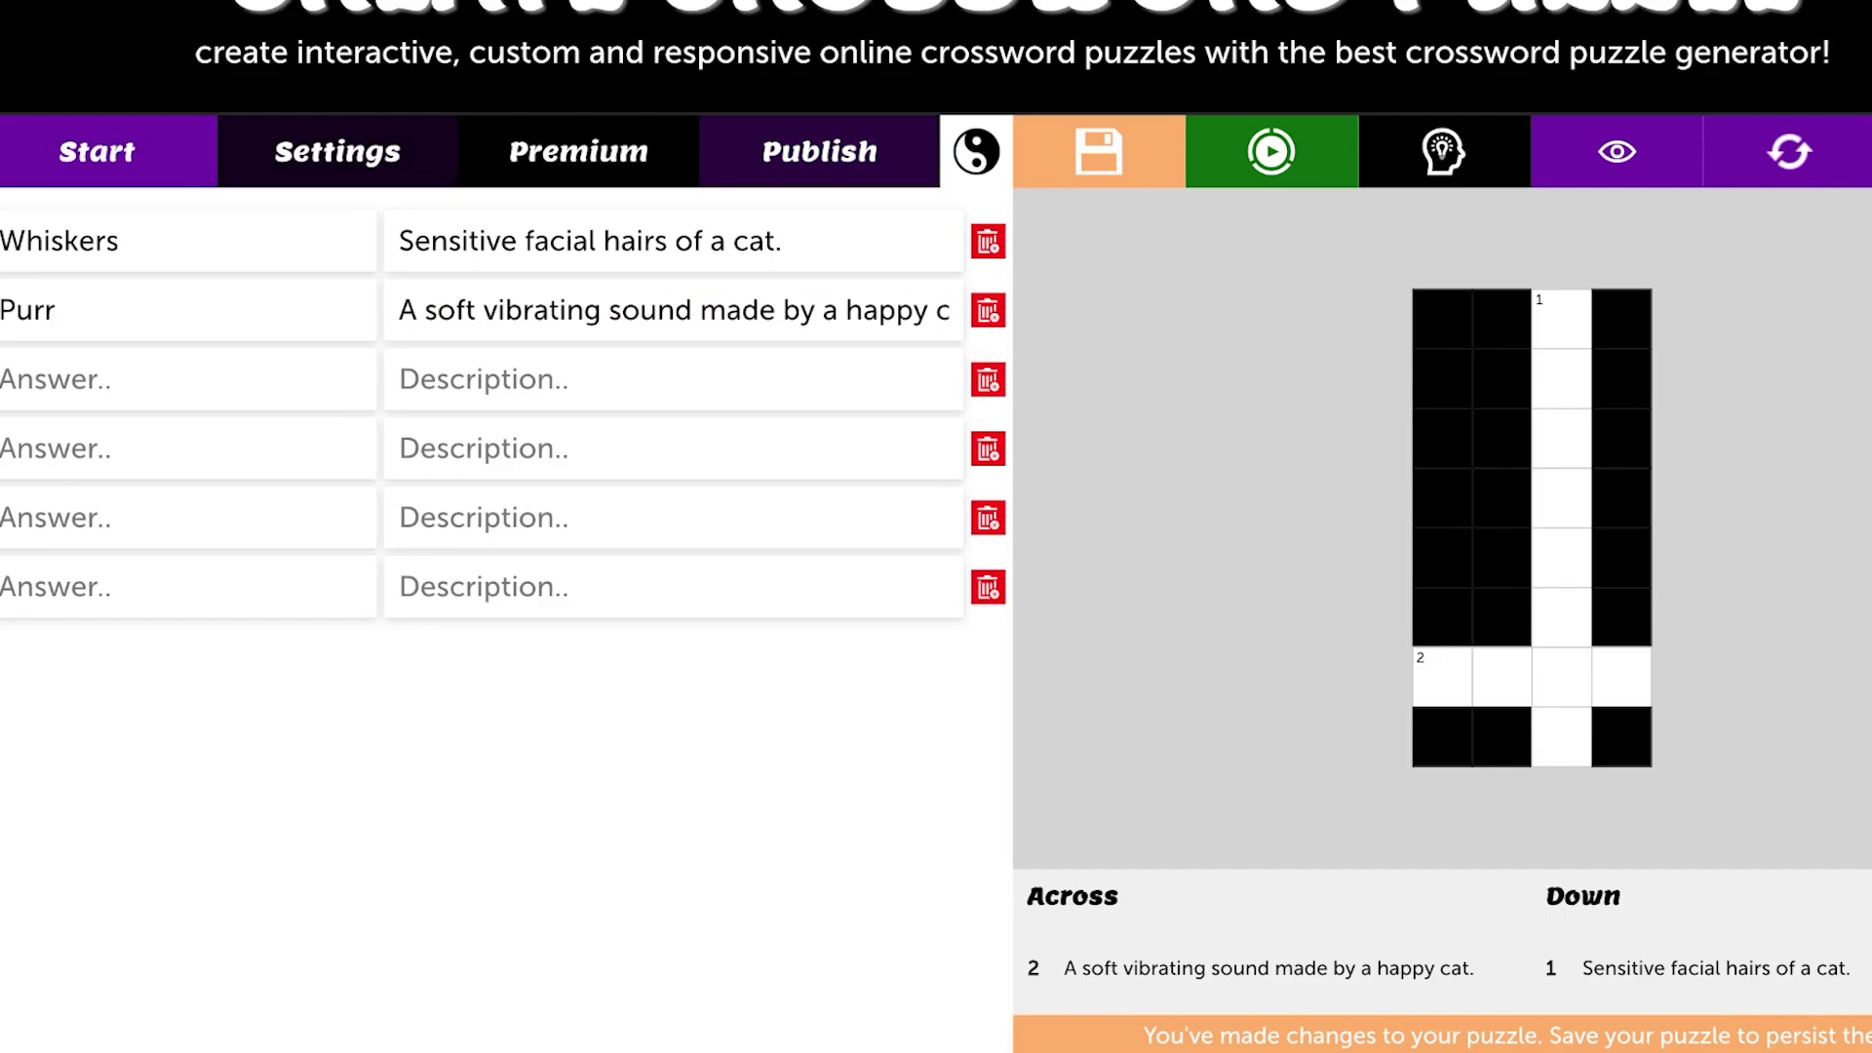
pyautogui.scroll(2, 936, 527)
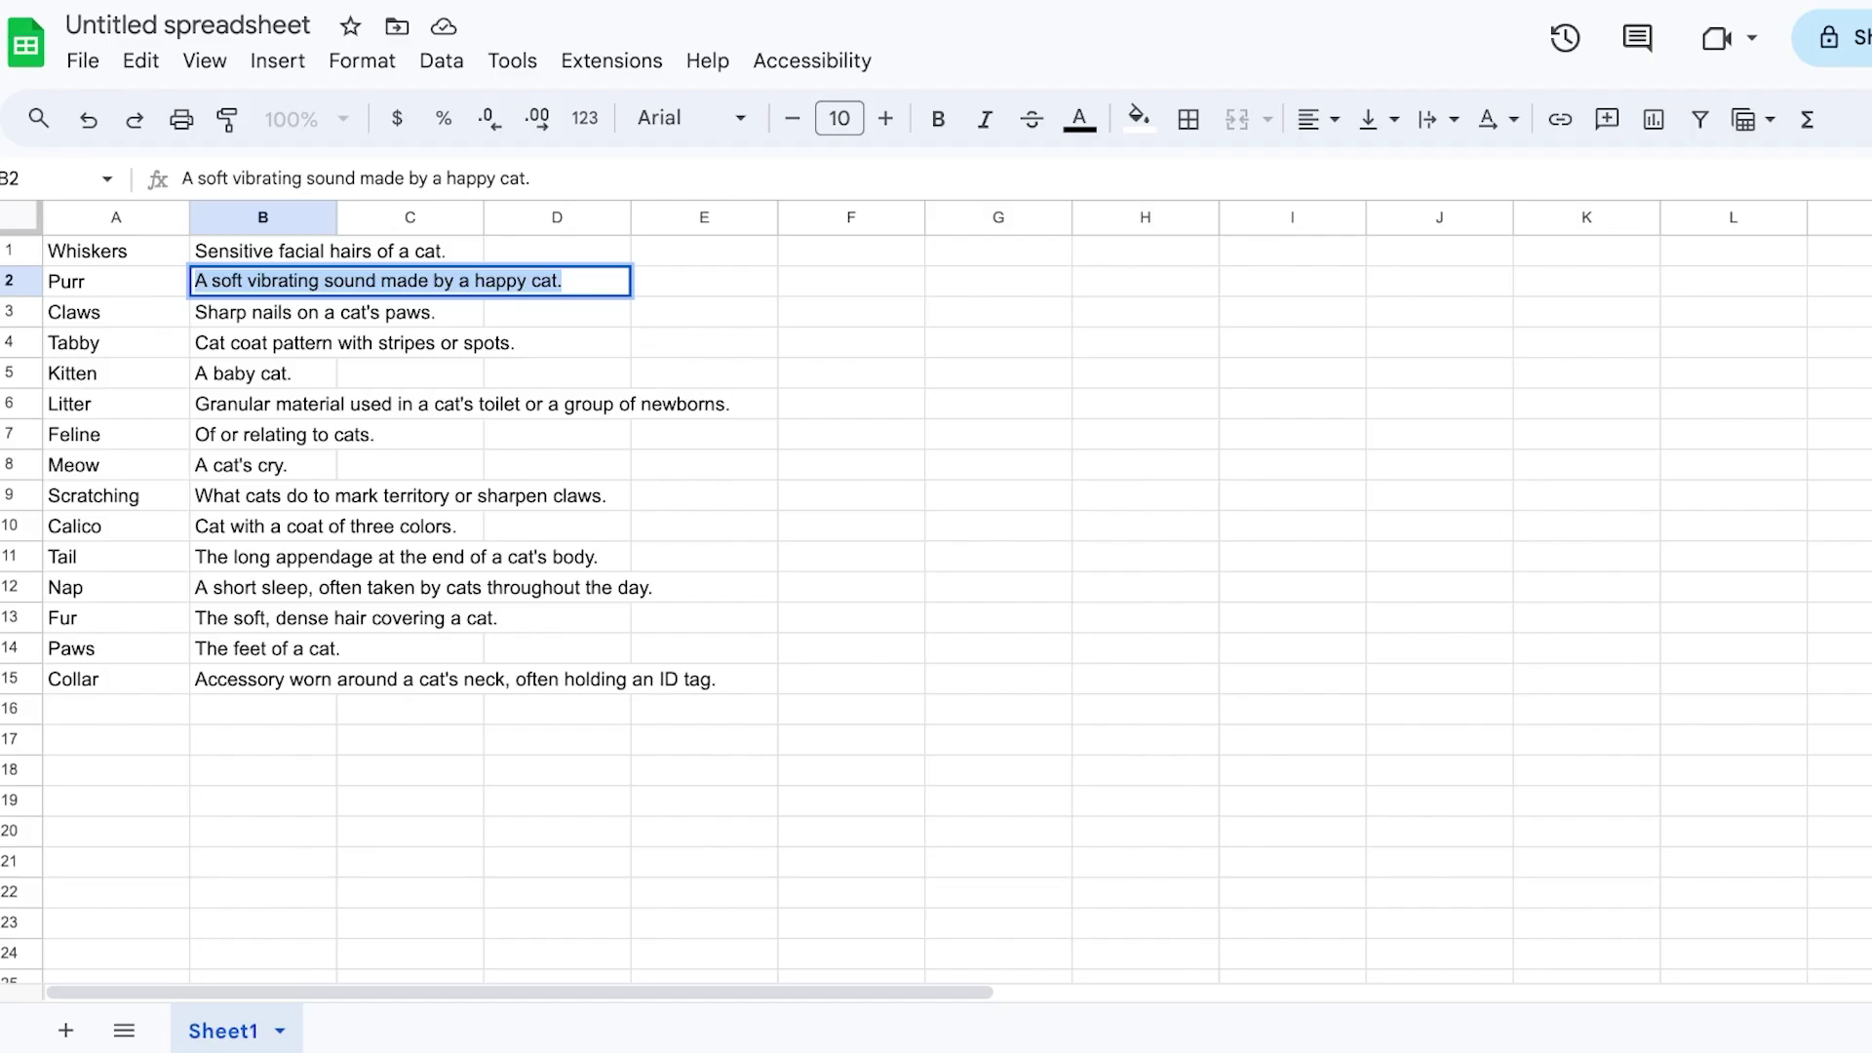
# Switch to Google Sheets and copy the whole word list in cells A1:A15.
pyautogui.click(104, 250)
pyautogui.rightClick(105, 250)
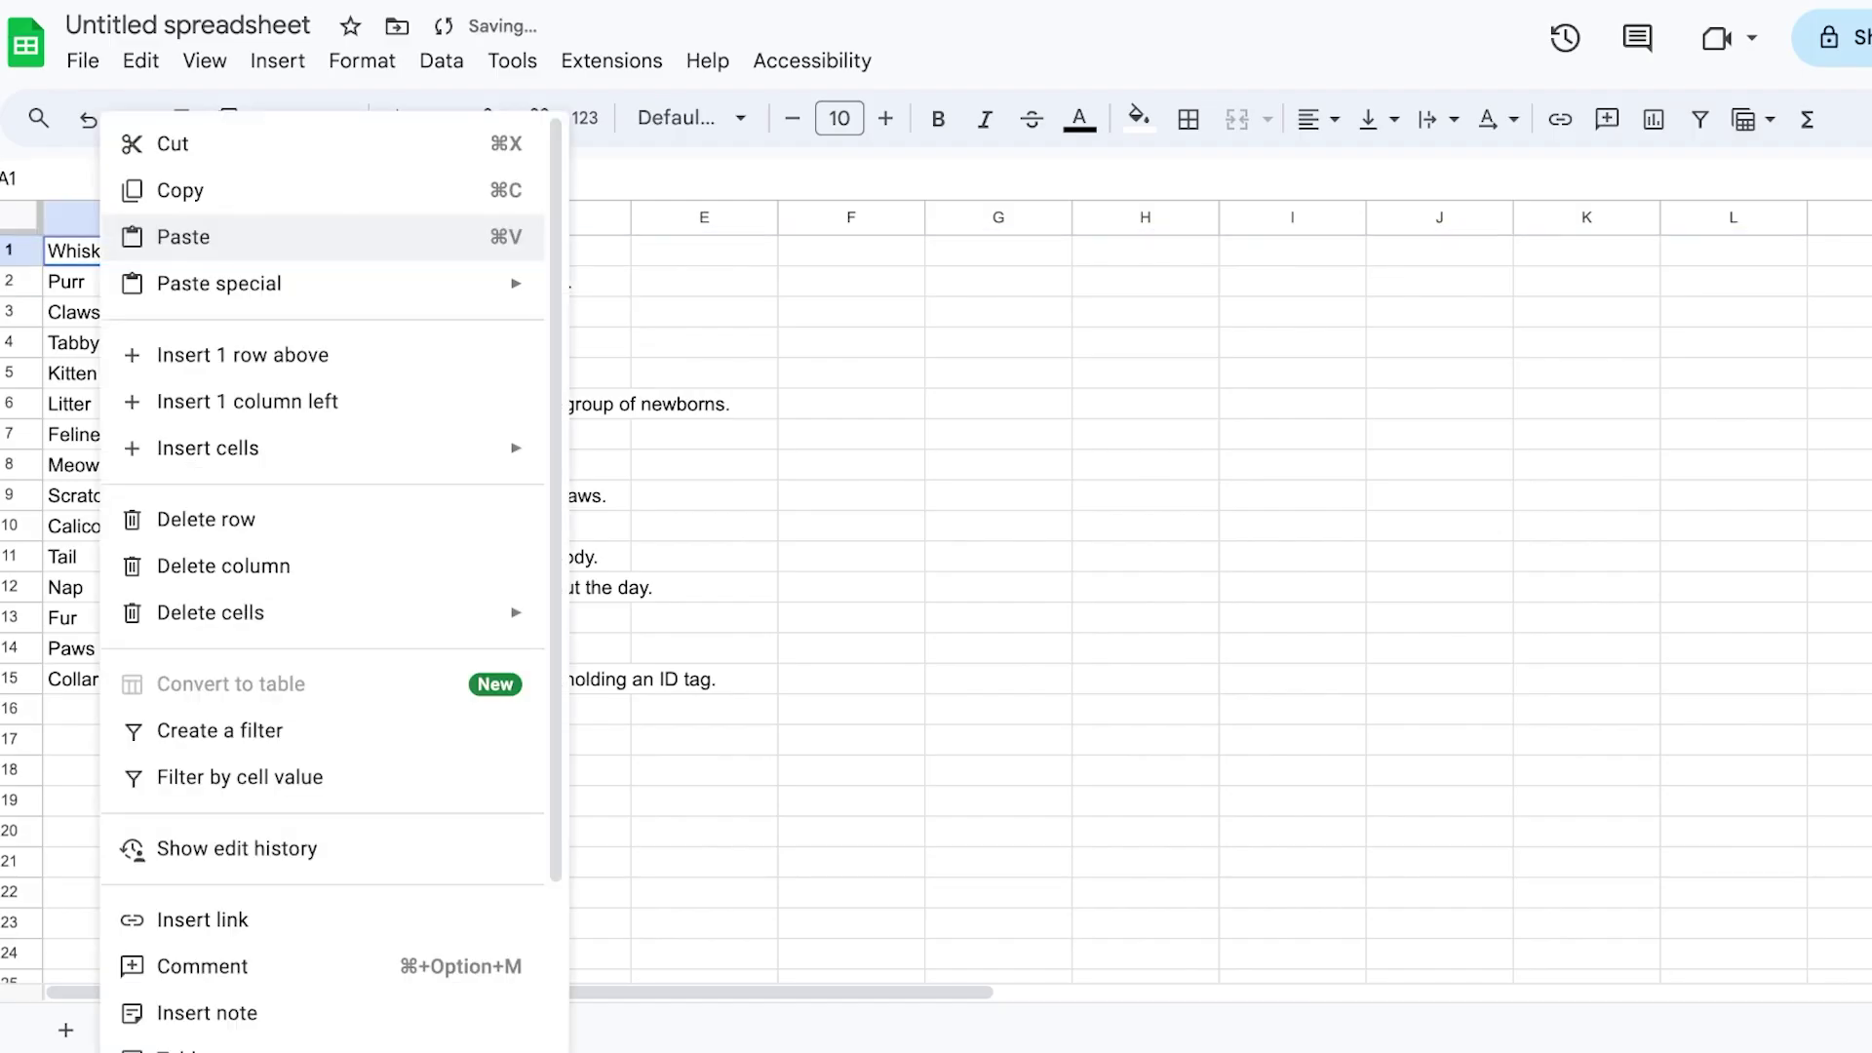
pyautogui.click(176, 189)
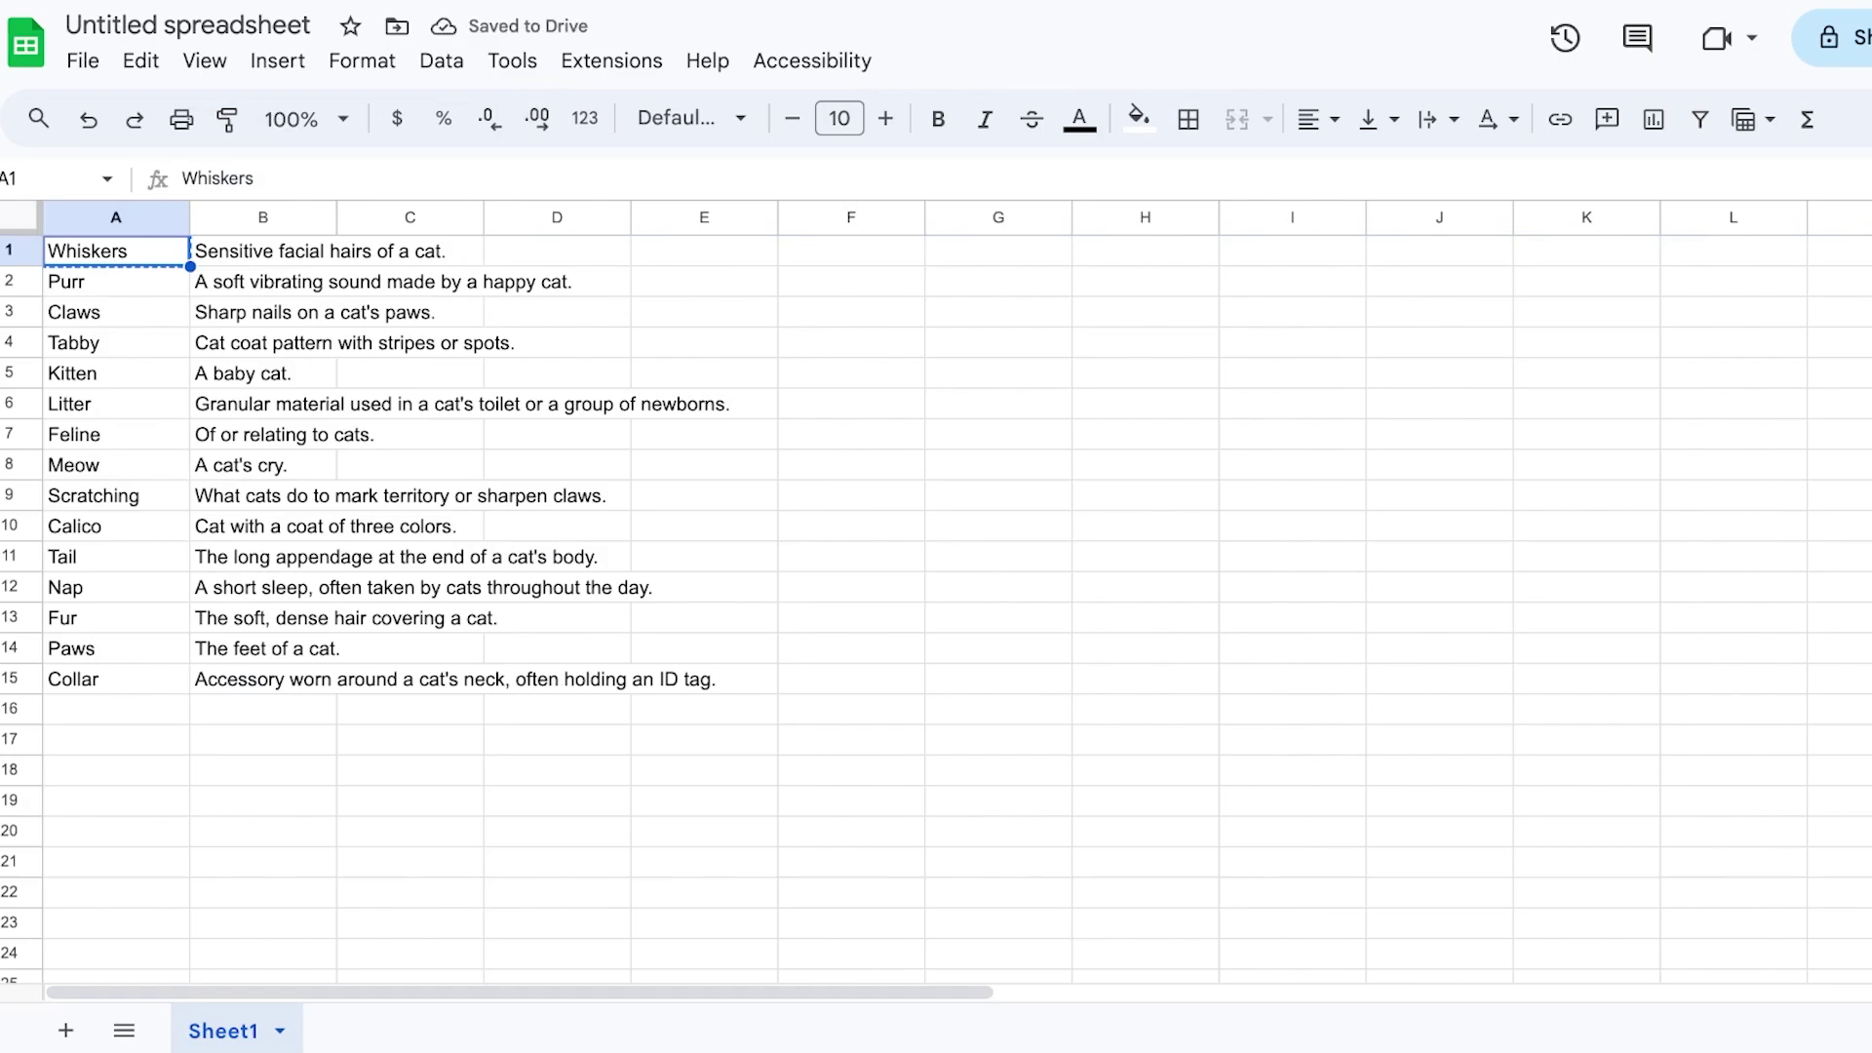
pyautogui.hotkey('shift', 'Down')
pyautogui.hotkey('shift', 'Down')
pyautogui.hotkey('shift', 'Down')
pyautogui.hotkey('shift', 'Down')
pyautogui.hotkey('shift', 'Down')
pyautogui.hotkey('shift', 'Down')
pyautogui.hotkey('shift', 'Down')
pyautogui.hotkey('shift', 'Down')
pyautogui.hotkey('shift', 'Down')
pyautogui.hotkey('shift', 'Down')
pyautogui.hotkey('shift', 'Down')
pyautogui.hotkey('shift', 'Down')
pyautogui.hotkey('shift', 'Down')
pyautogui.moveTo(115, 648); pyautogui.dragTo(115, 679)
pyautogui.rightClick(92, 251)
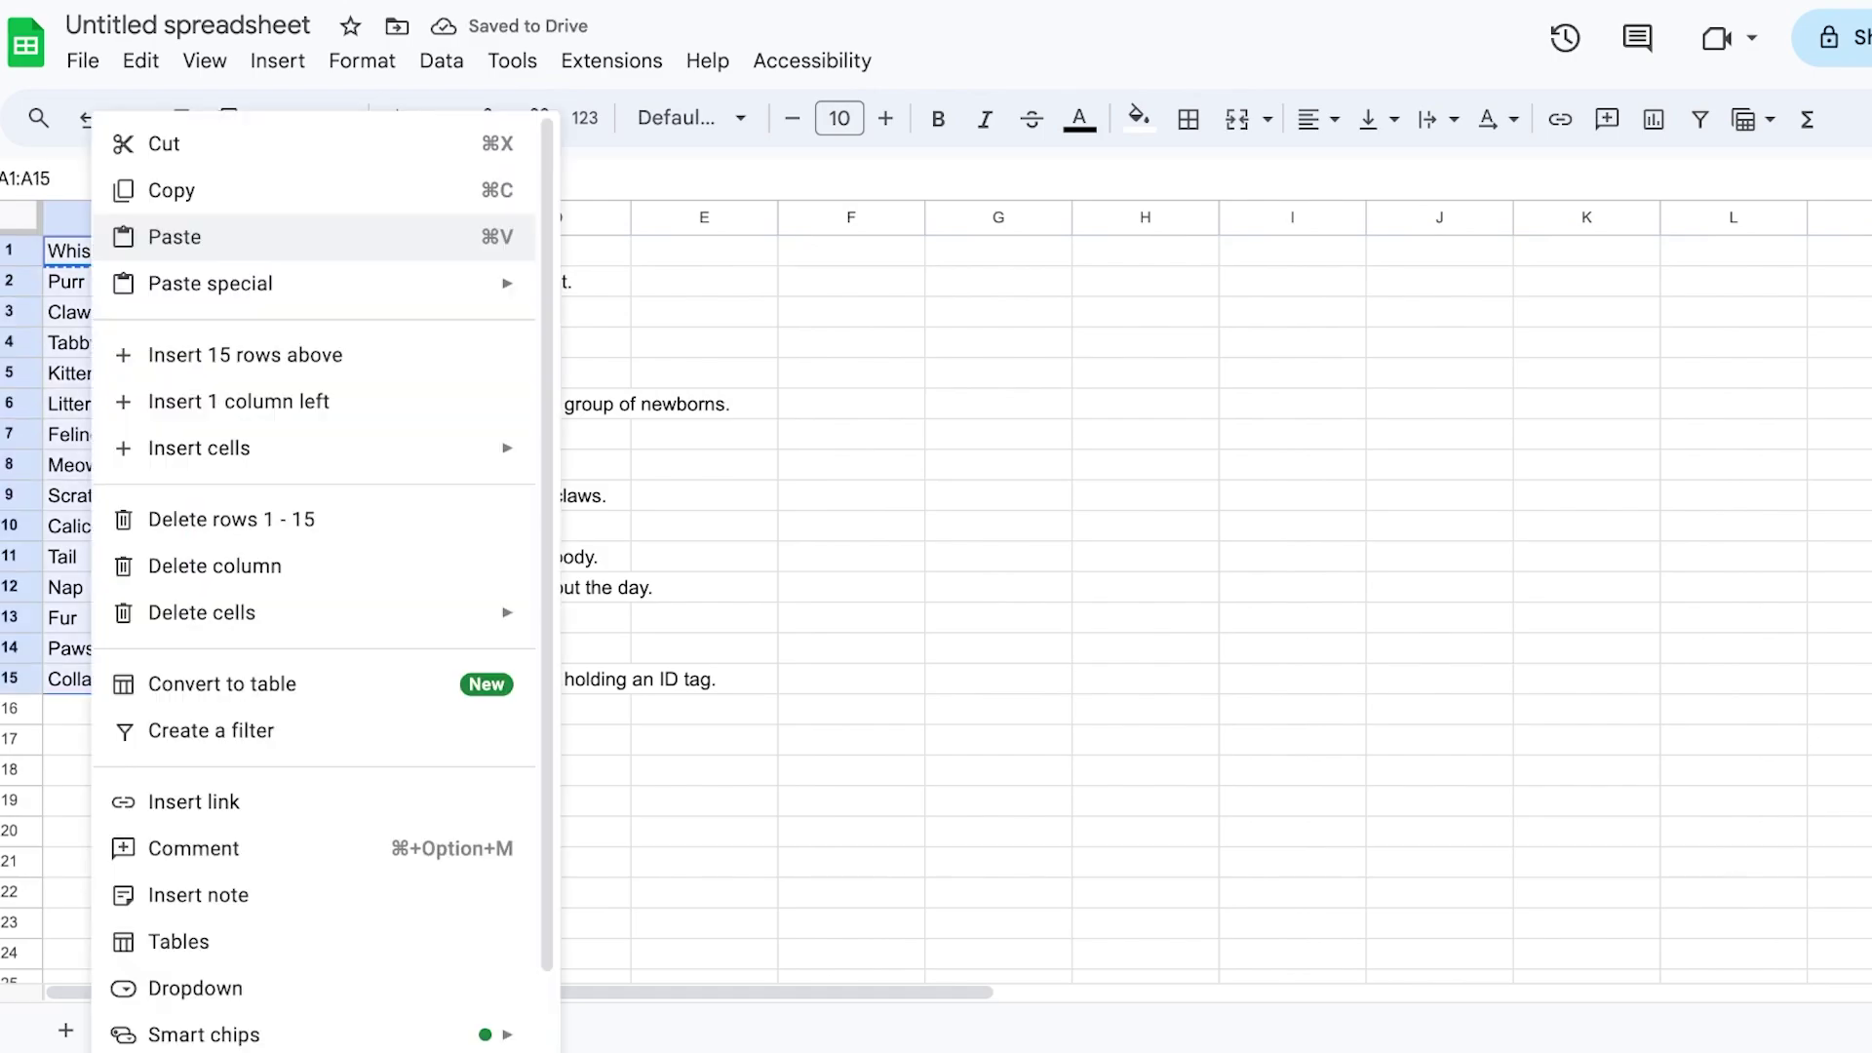
pyautogui.click(176, 191)
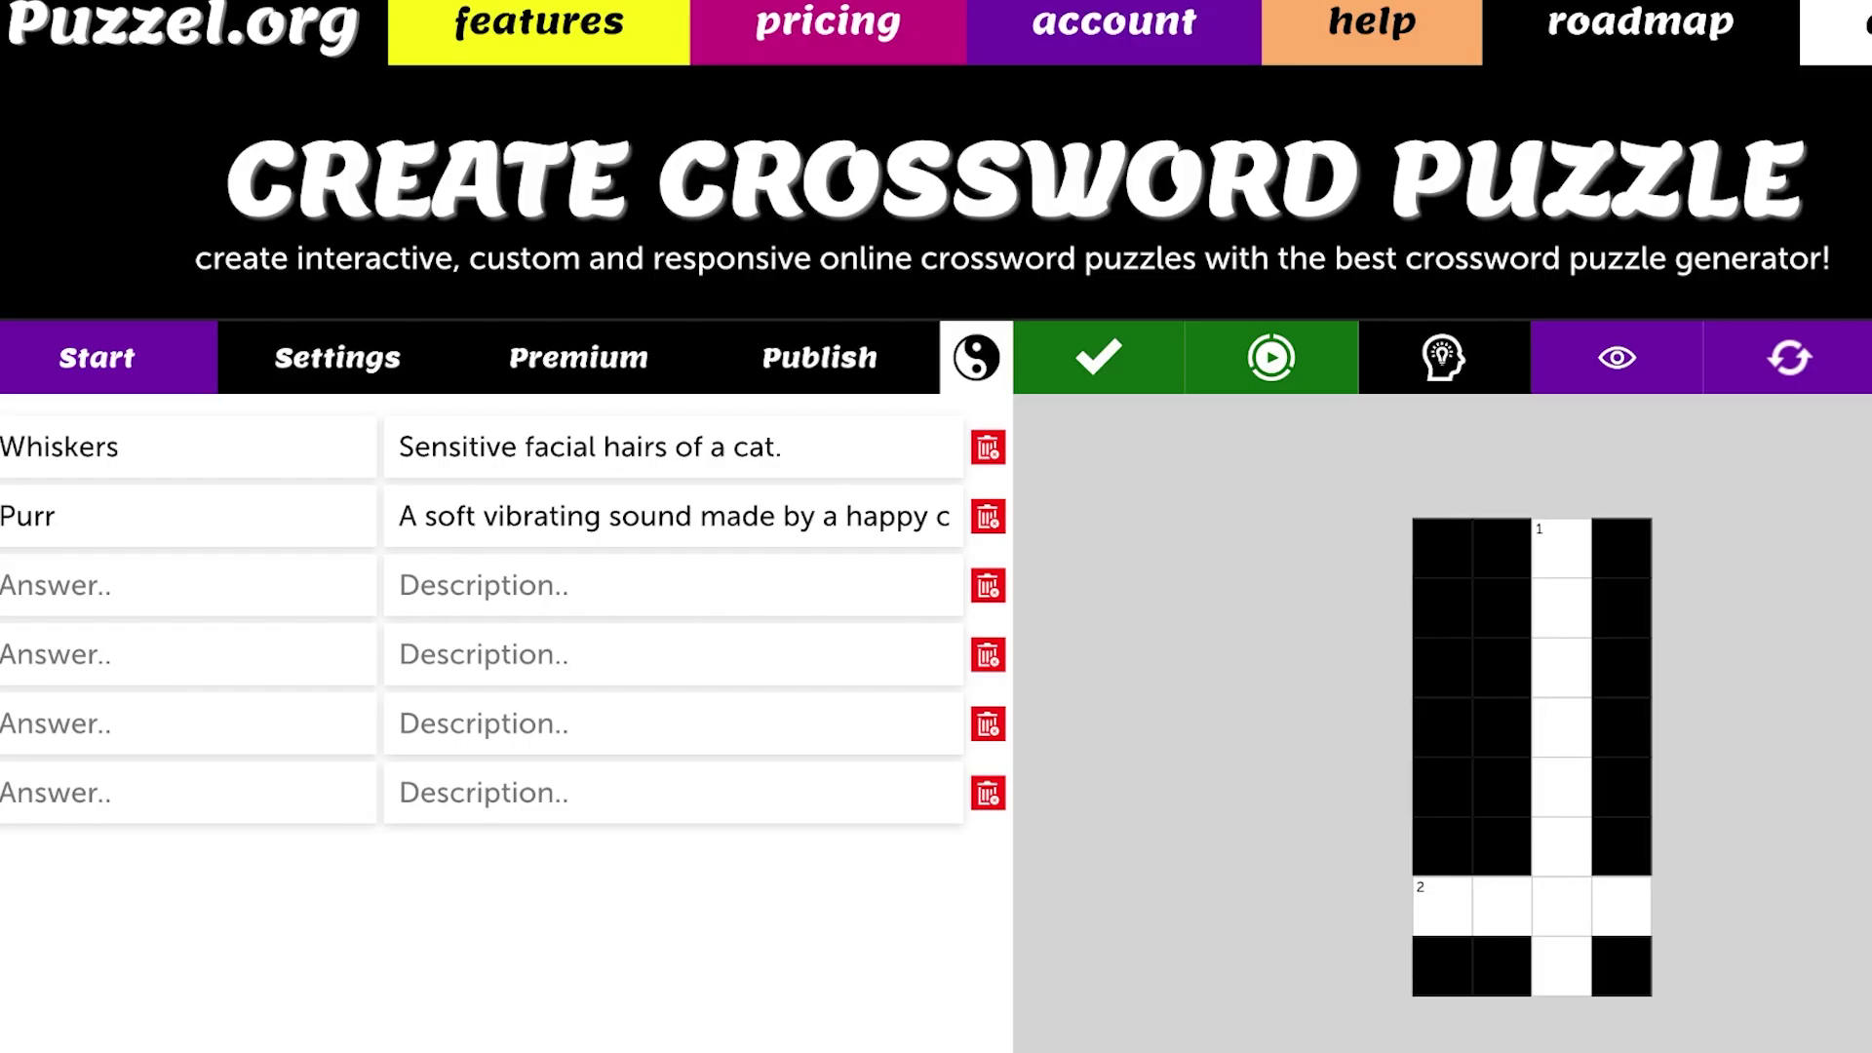
# Try to paste the copied word list into the third question's answer in Puzzel.org, and clear that answer again.
pyautogui.click(188, 585)
pyautogui.hotkey('ctrl', 'v')
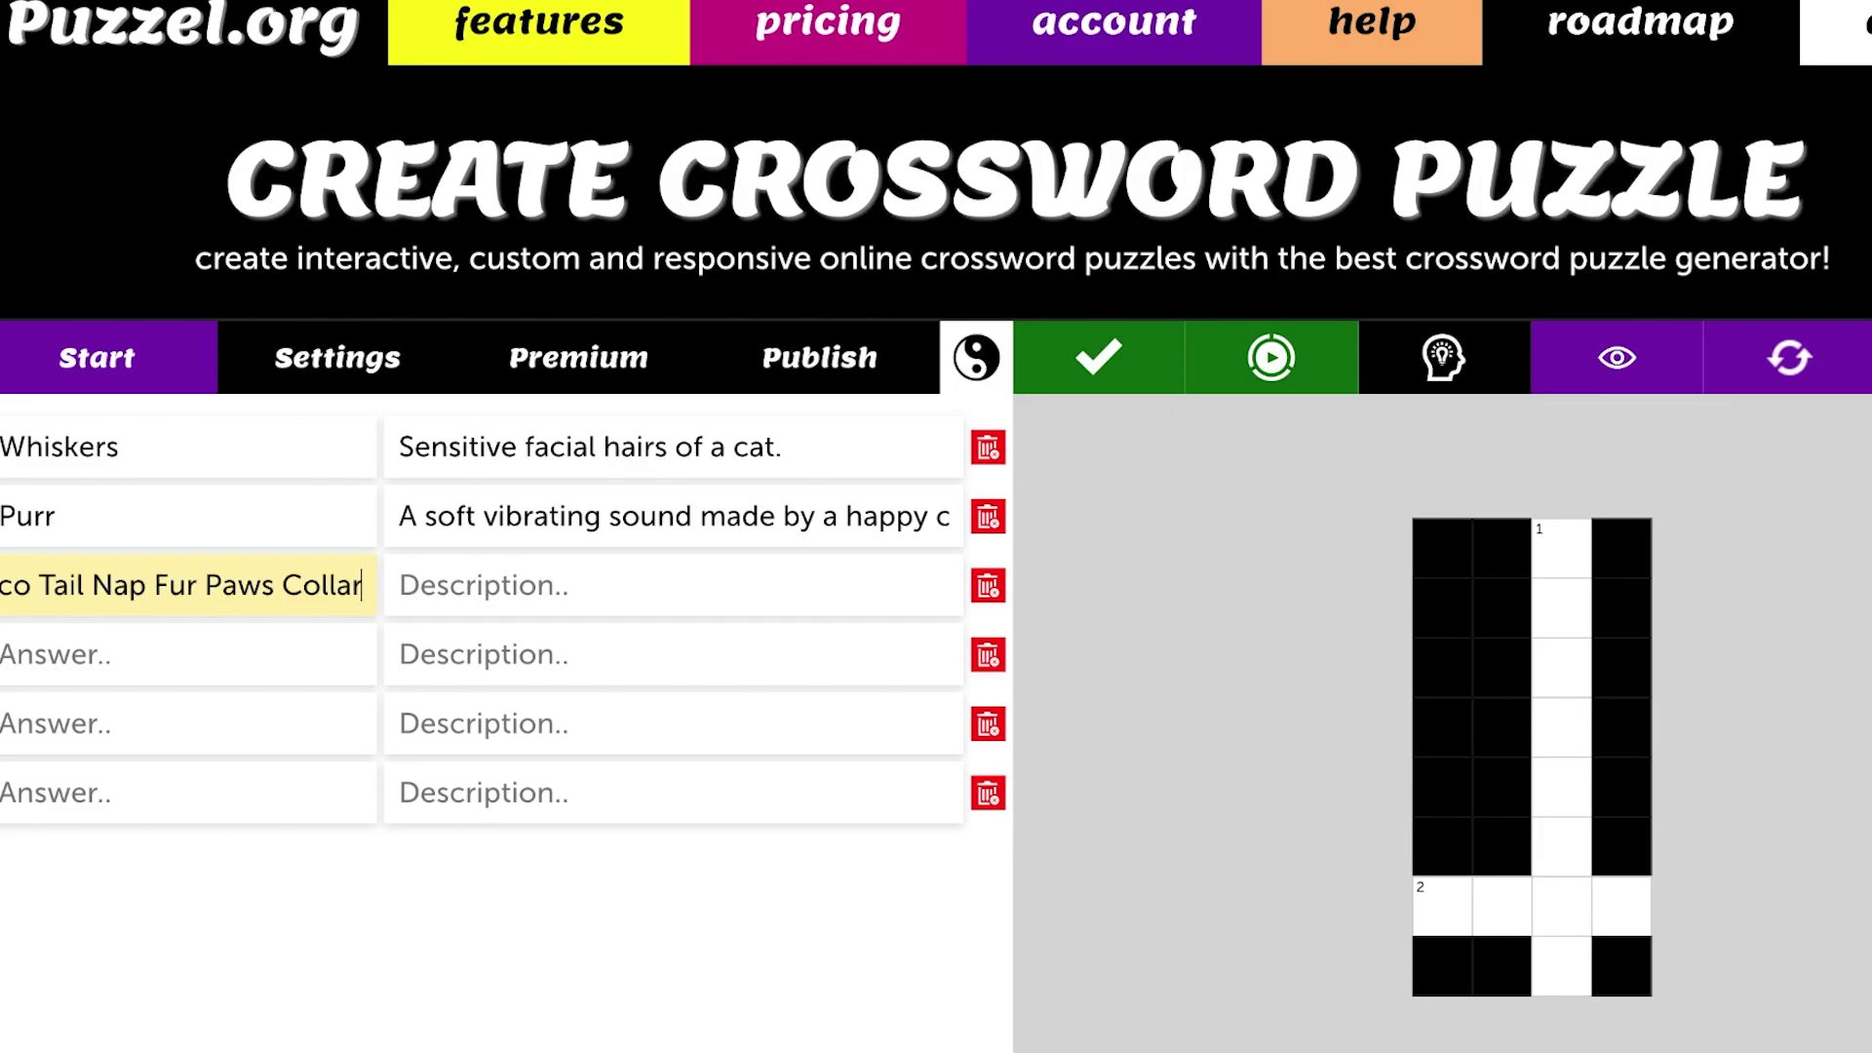
pyautogui.hotkey('ctrl', 'a')
pyautogui.hotkey('ctrl', 'x')
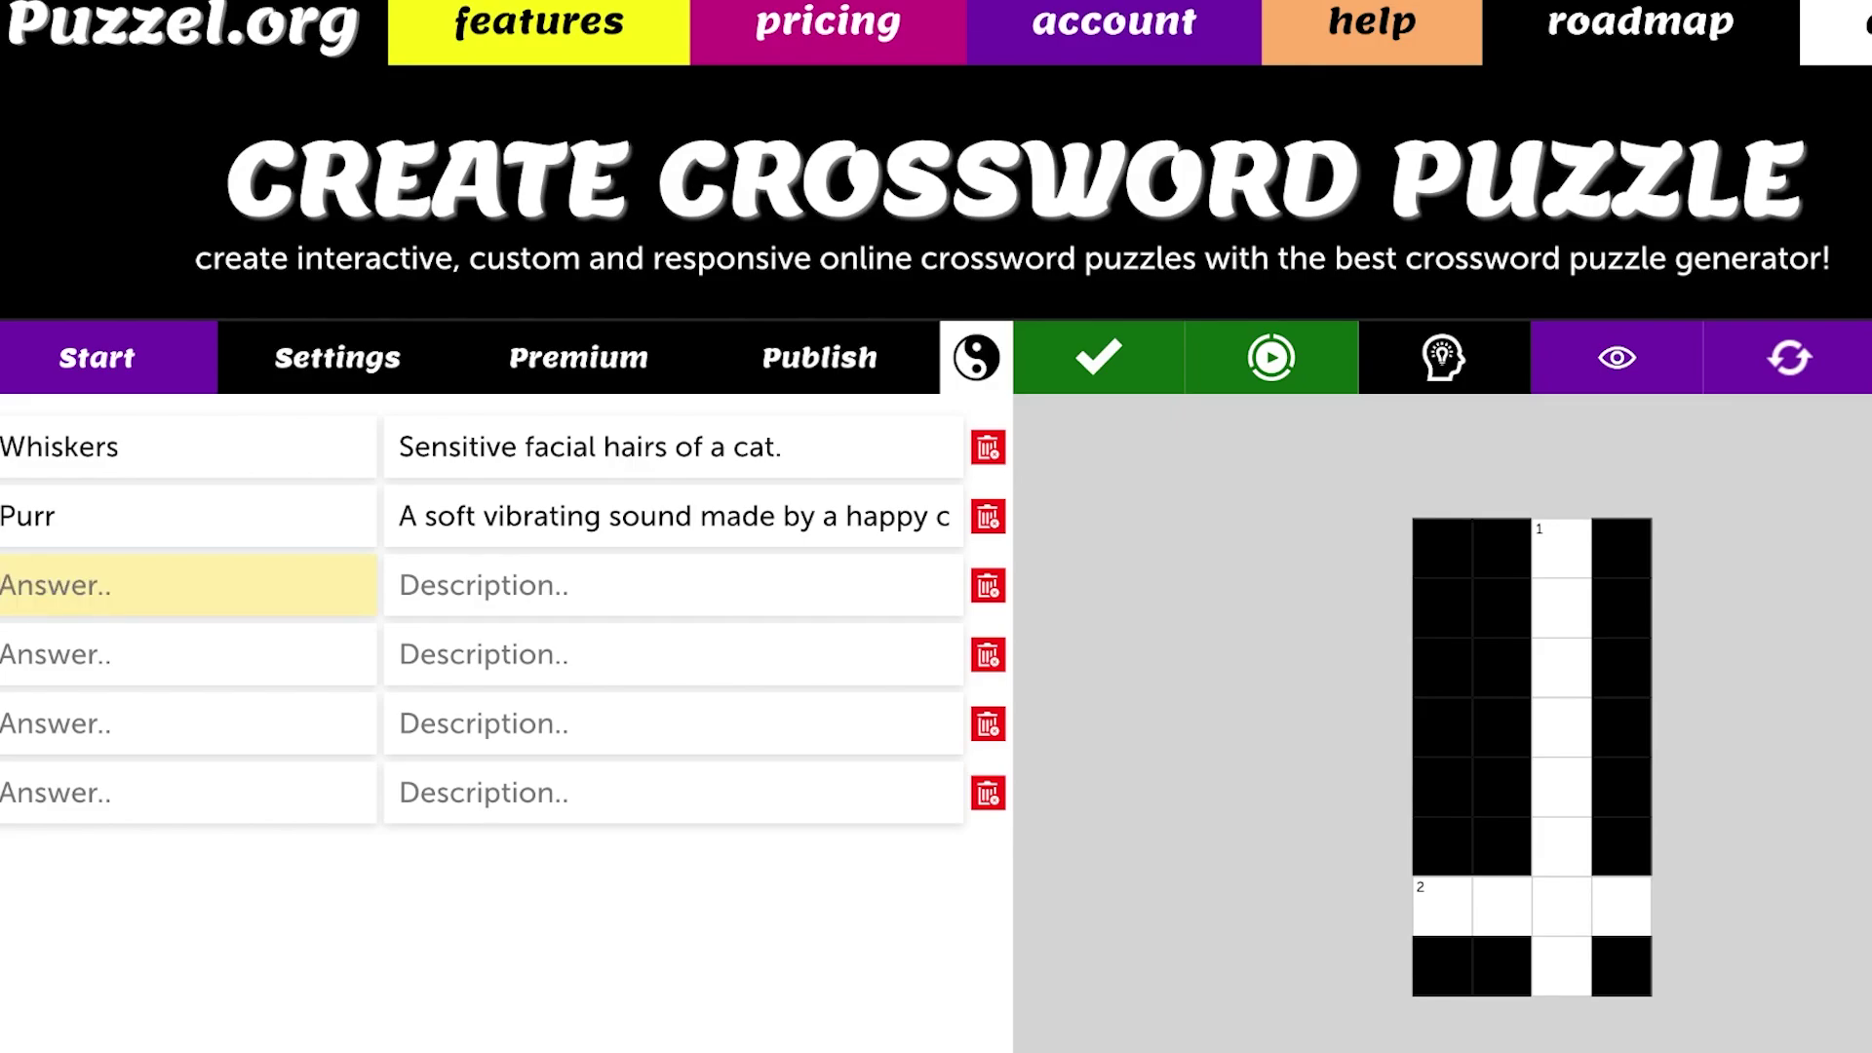
# Switch to Puzzlemaker's Criss-Cross Puzzle page and title the puzzle "Cat Puzzle".
pyautogui.scroll(-3, 936, 527)
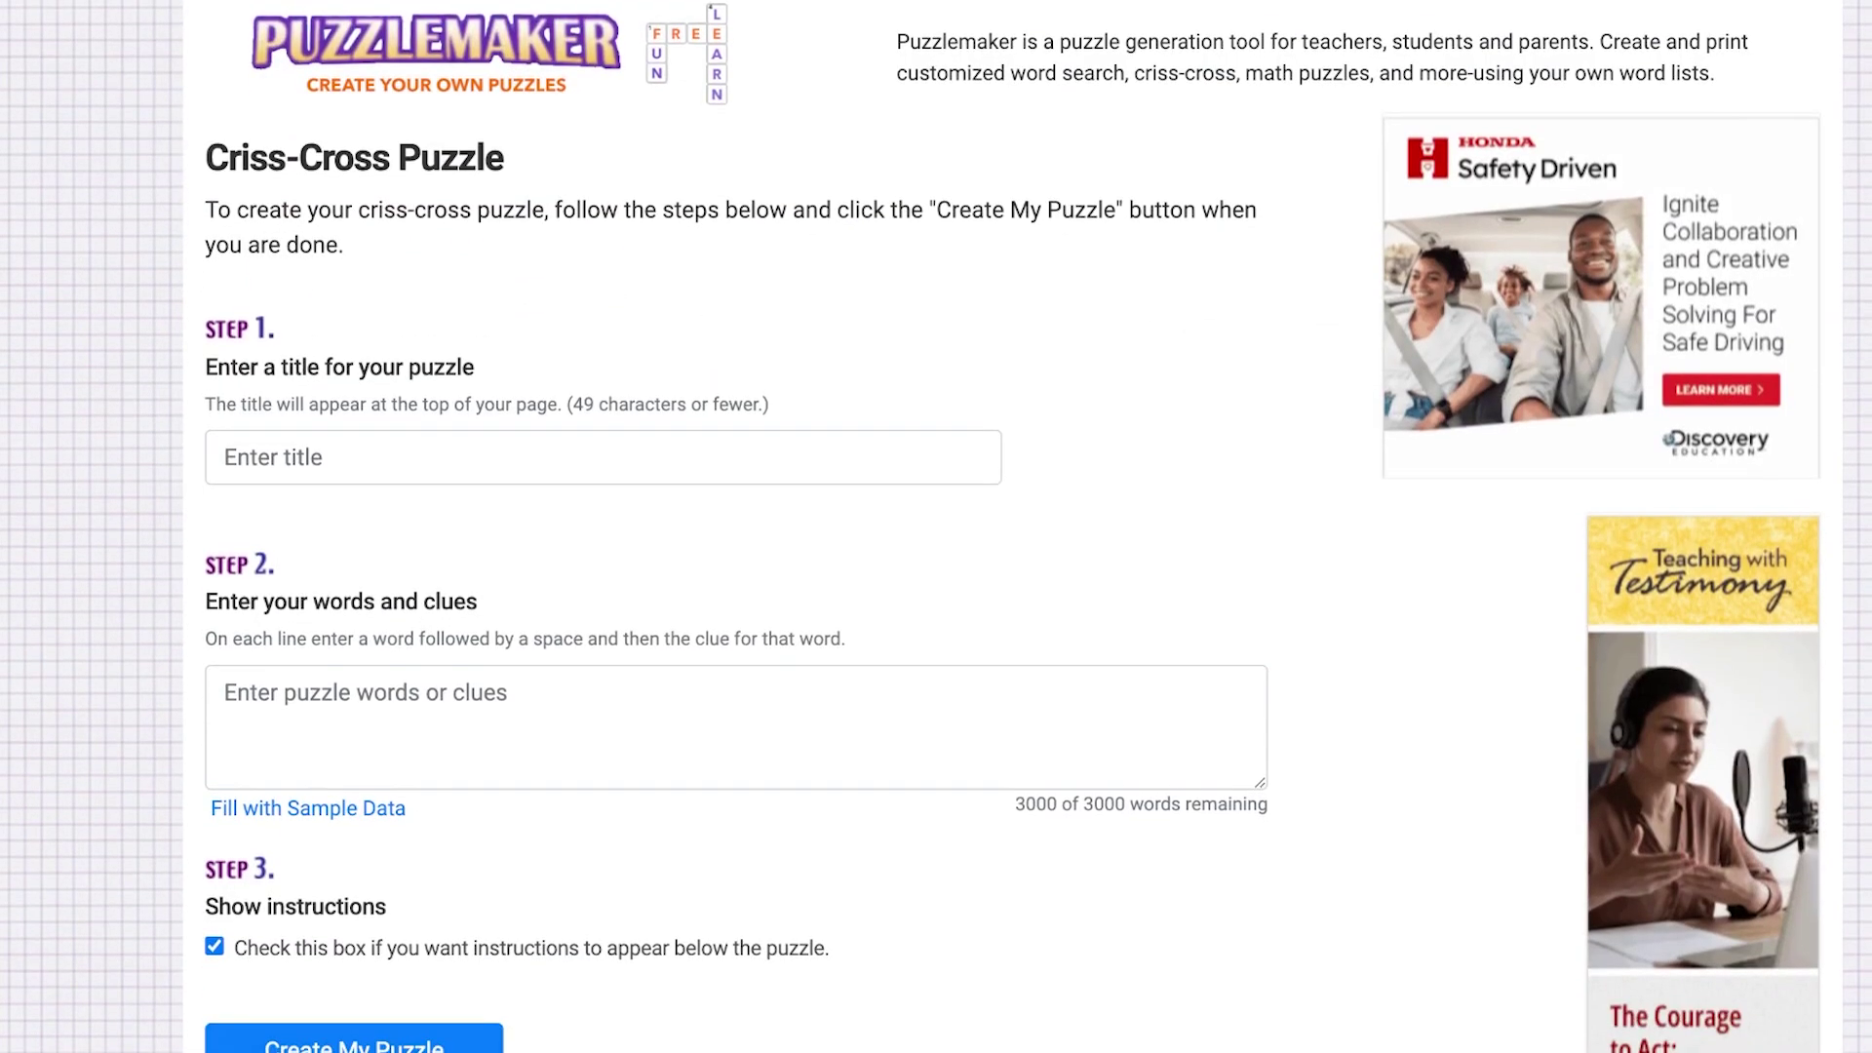
pyautogui.click(225, 456)
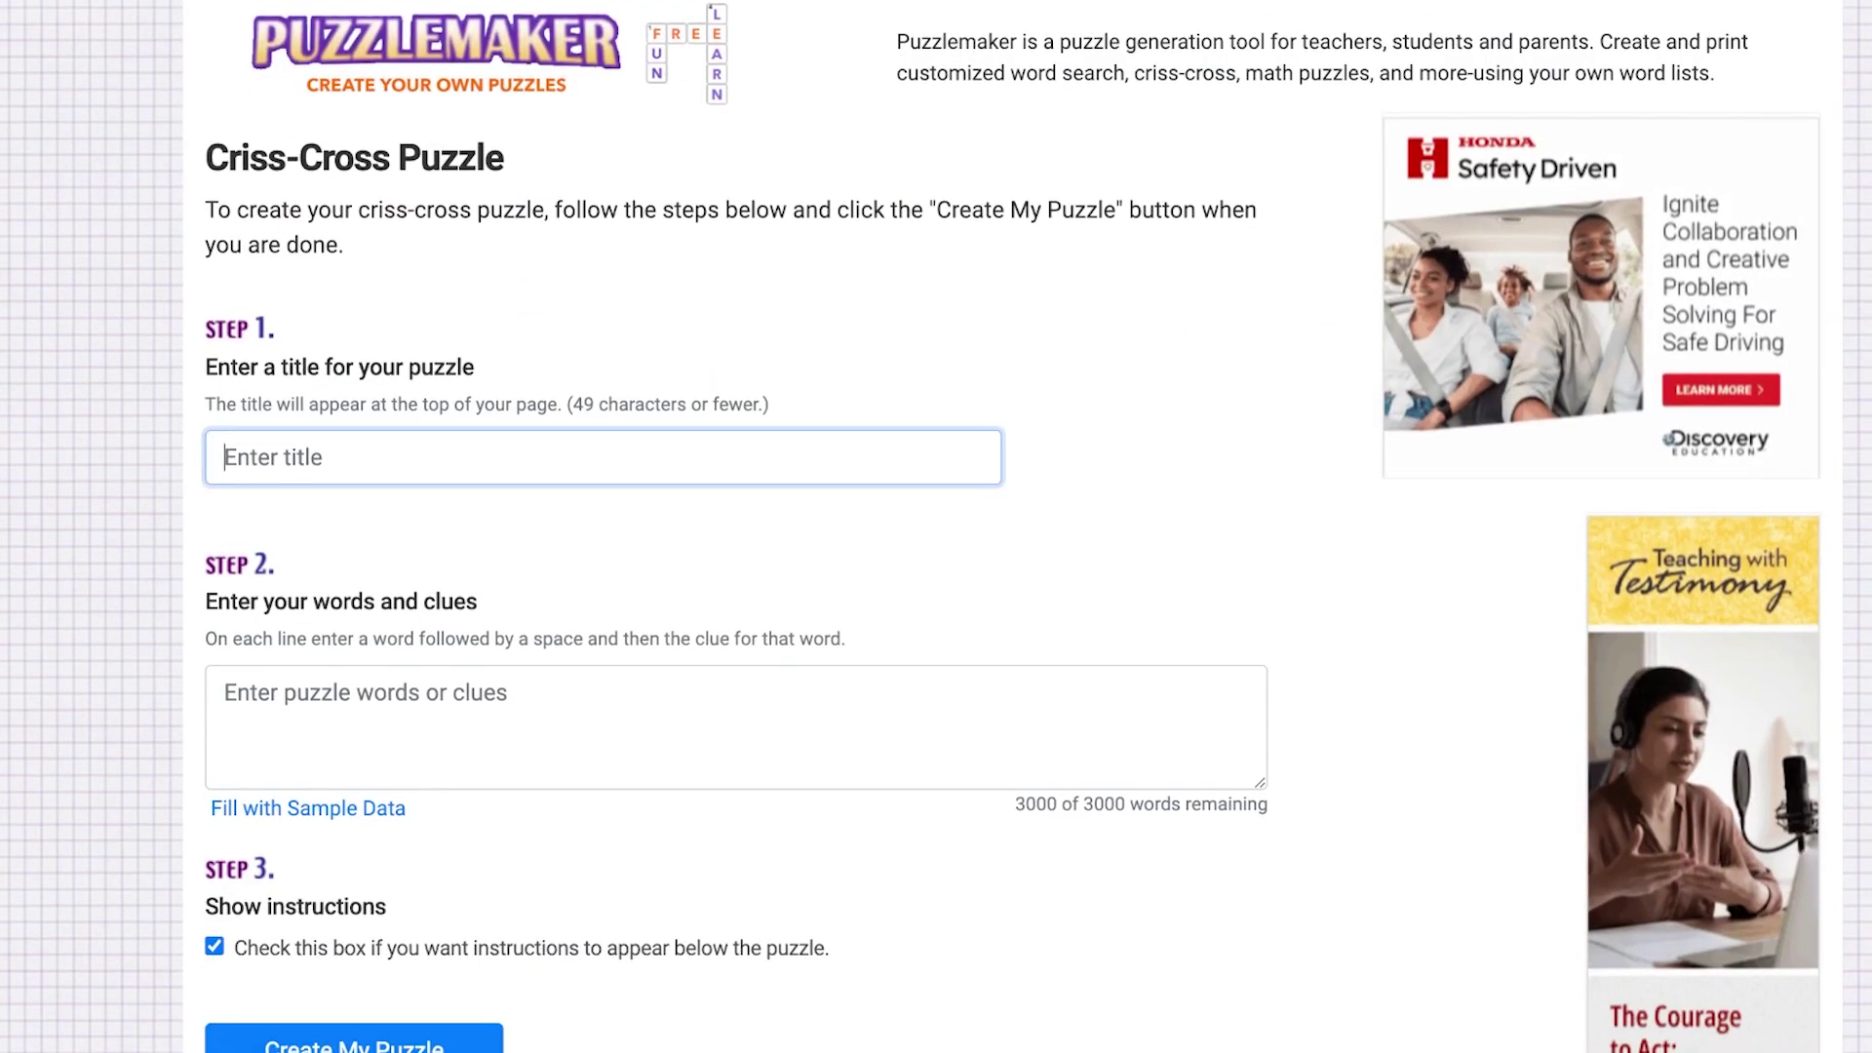
pyautogui.write('Cat Puzzle')
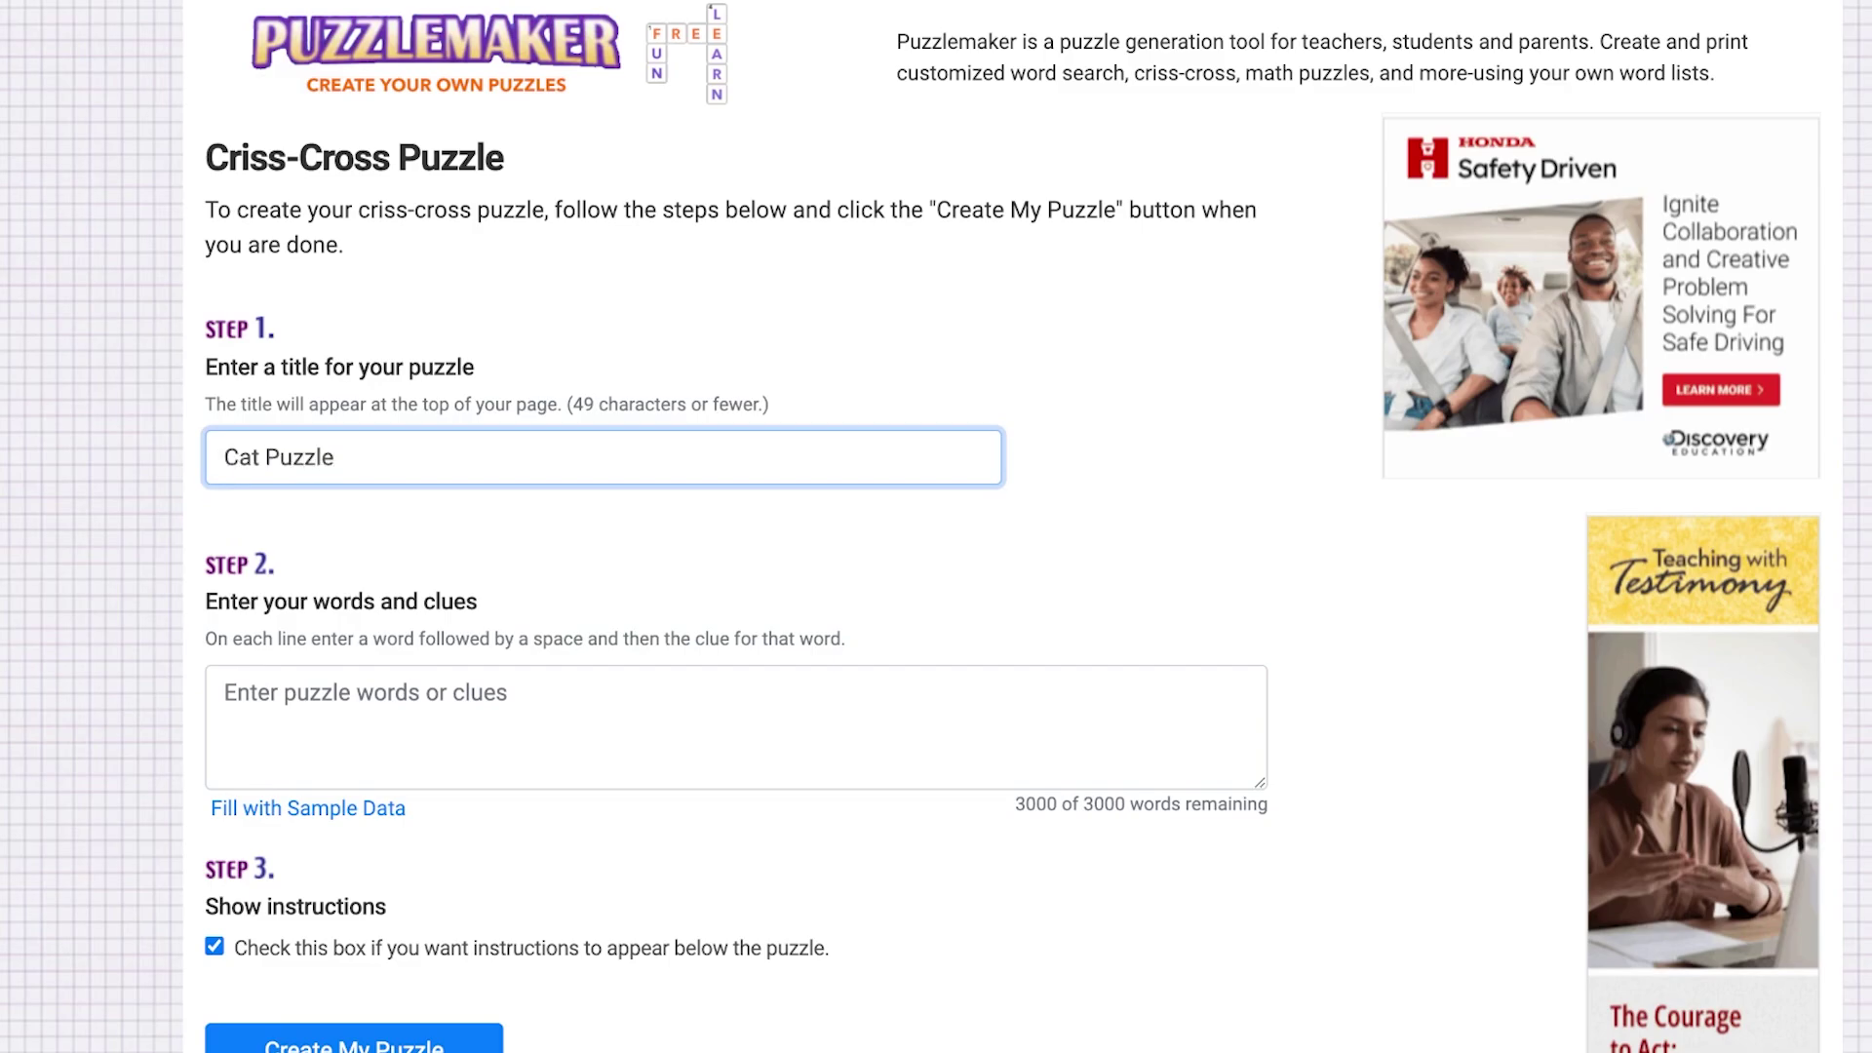
# Fill the words and clues with the sample data to check its format, and clear the sample text.
pyautogui.click(225, 693)
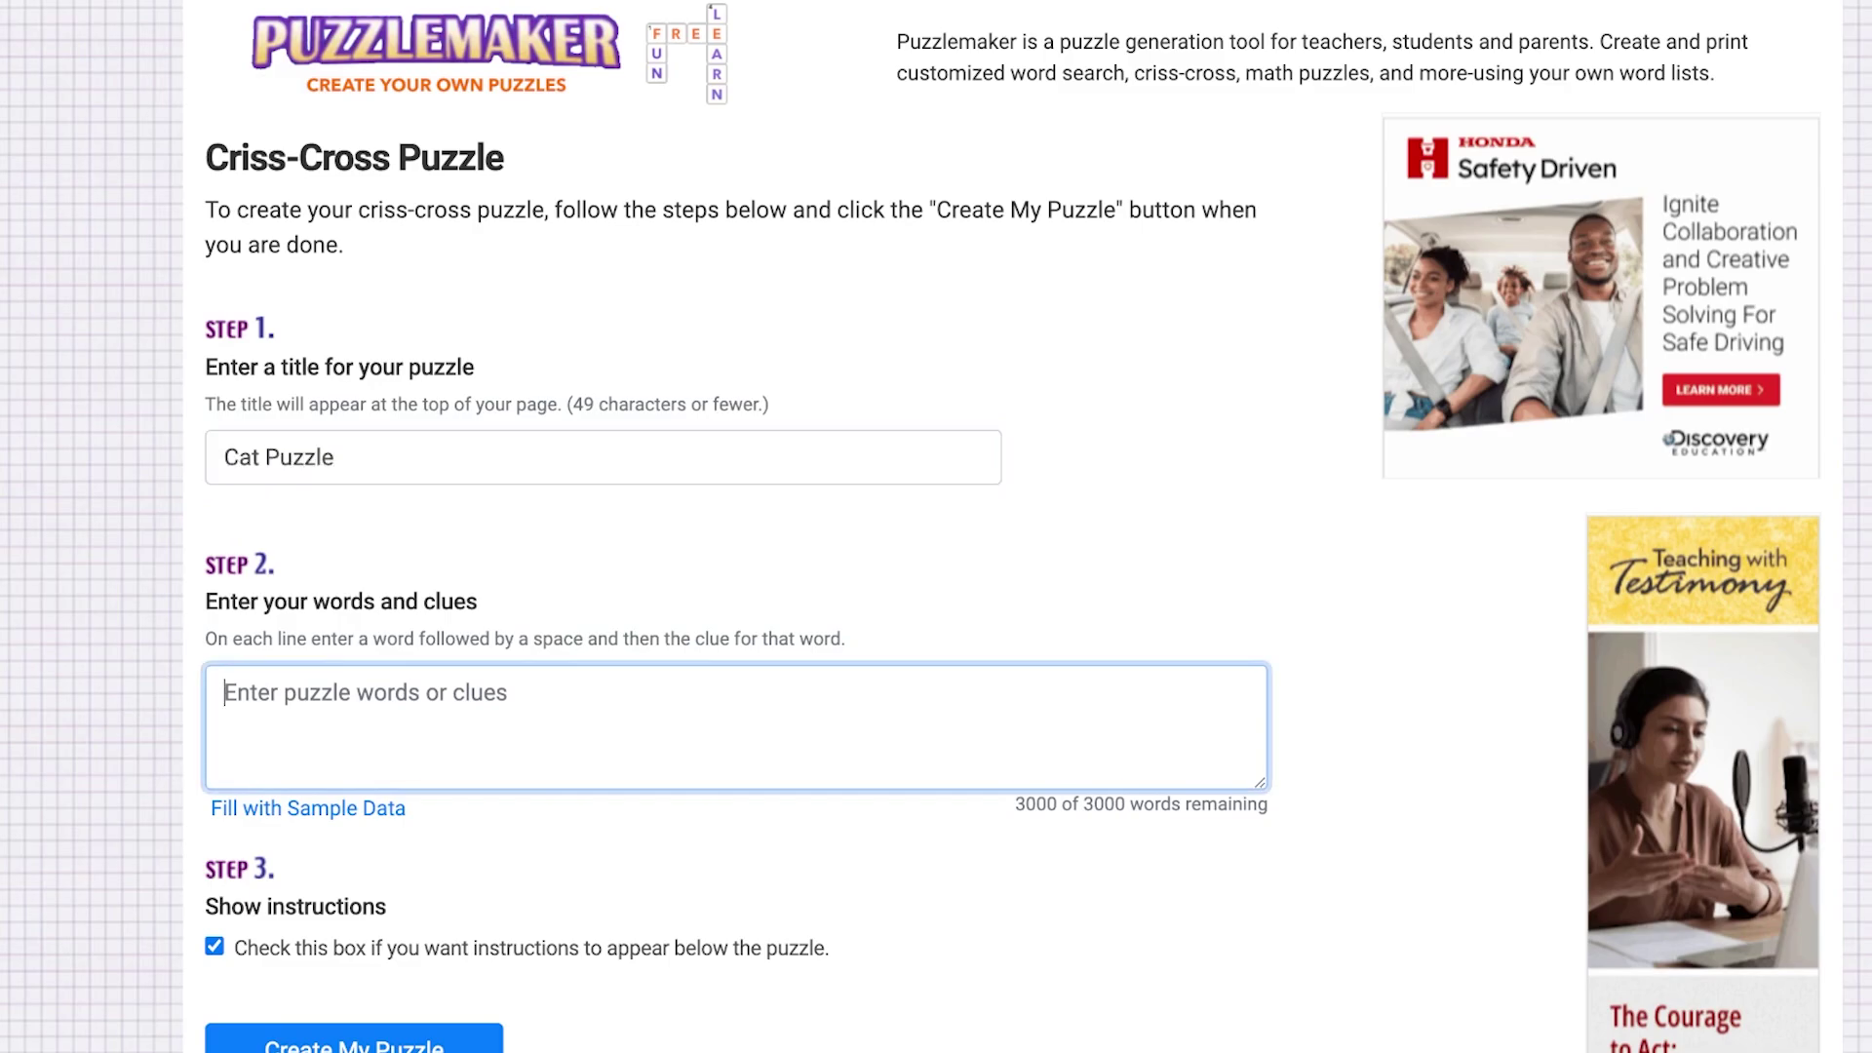
pyautogui.click(307, 807)
pyautogui.scroll(-4, 736, 727)
pyautogui.scroll(-4, 936, 527)
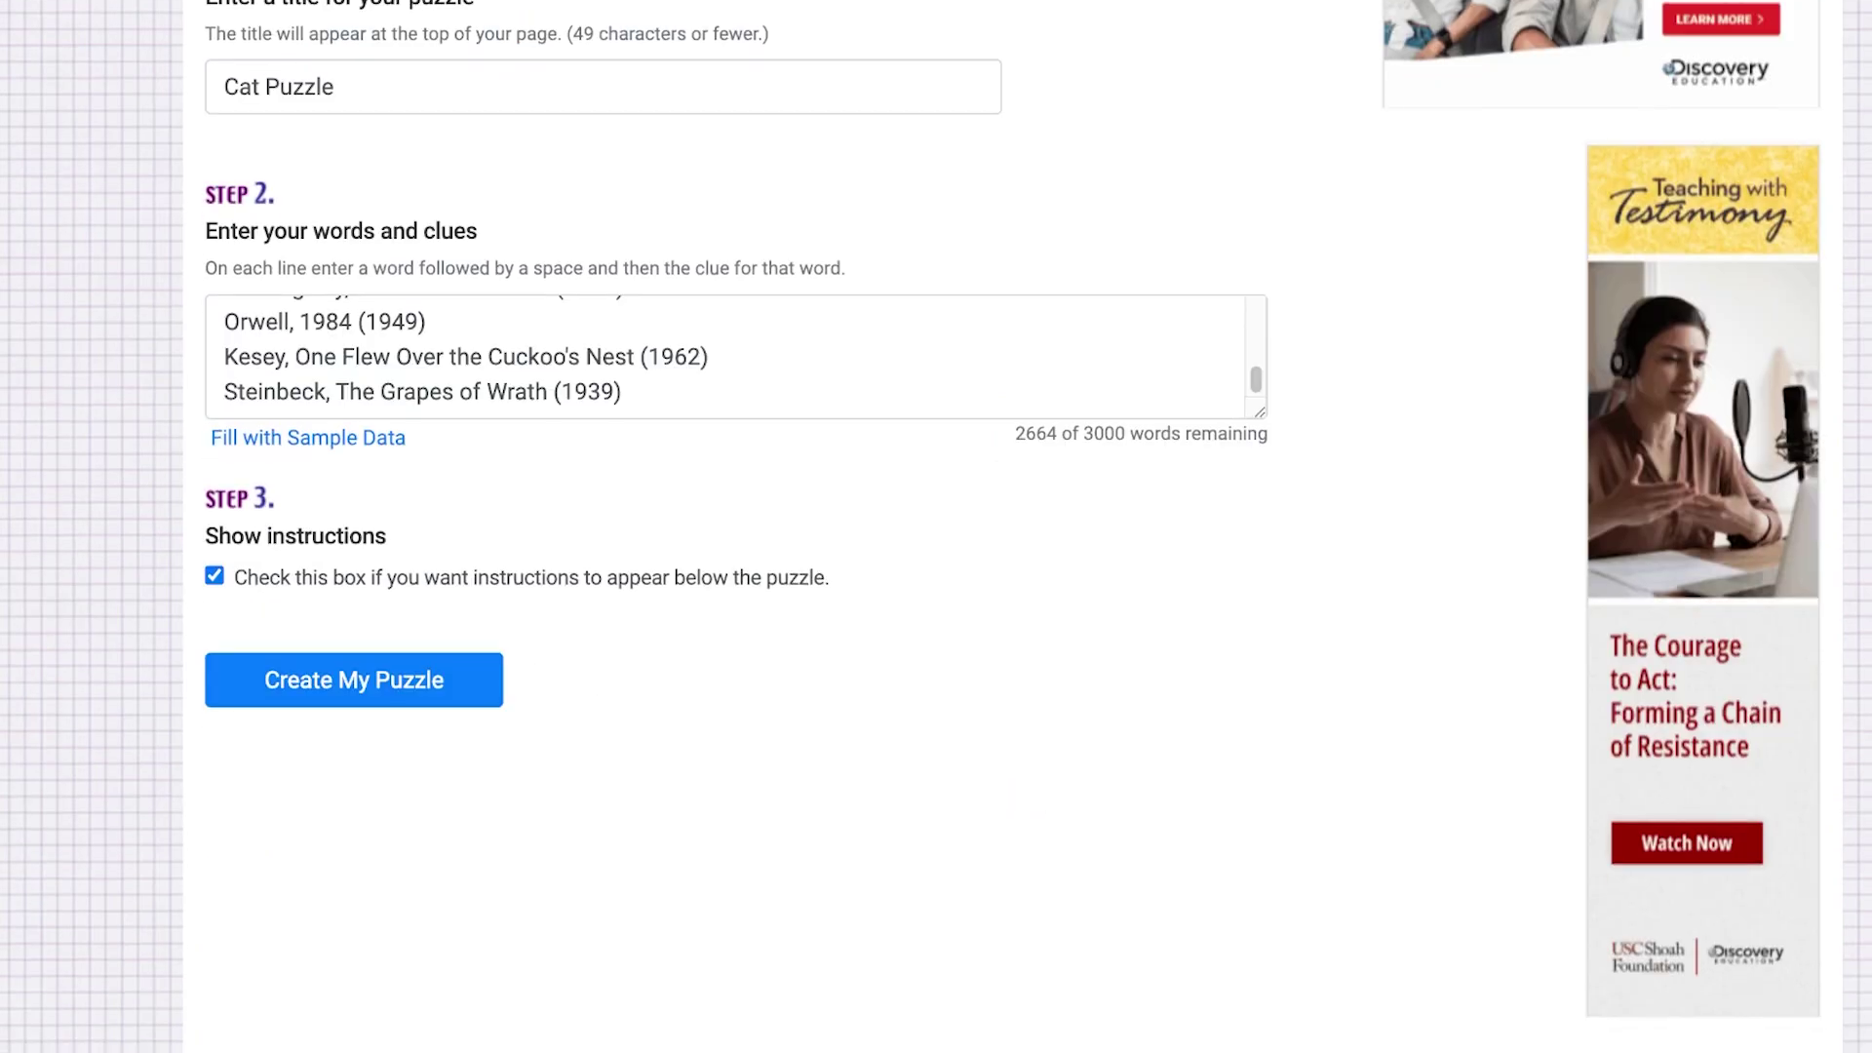
pyautogui.hotkey('ctrl', 'a')
pyautogui.press('BackSpace')
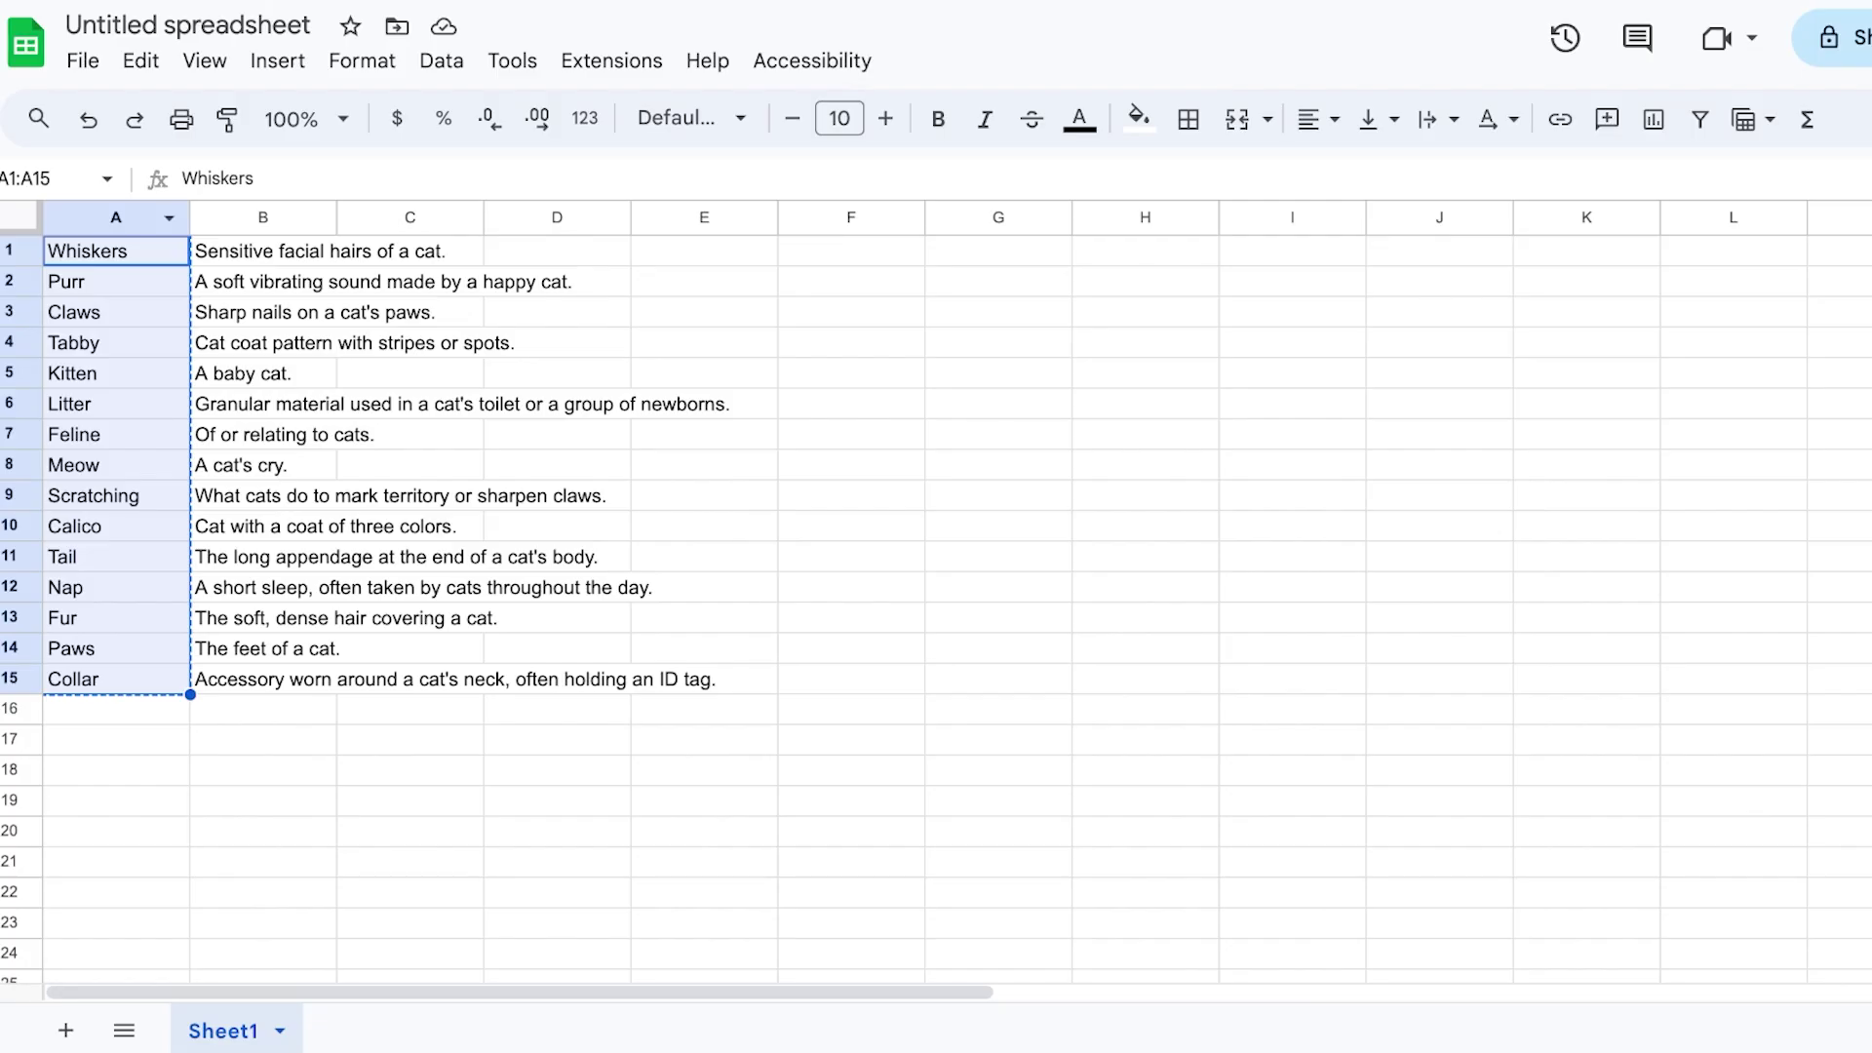
# Copy the words and clues in cells A1:B15 from Google Sheets into Puzzlemaker's words and clues box.
pyautogui.click(115, 216)
pyautogui.moveTo(115, 217); pyautogui.dragTo(272, 679)
pyautogui.click(409, 404)
pyautogui.rightClick(271, 678)
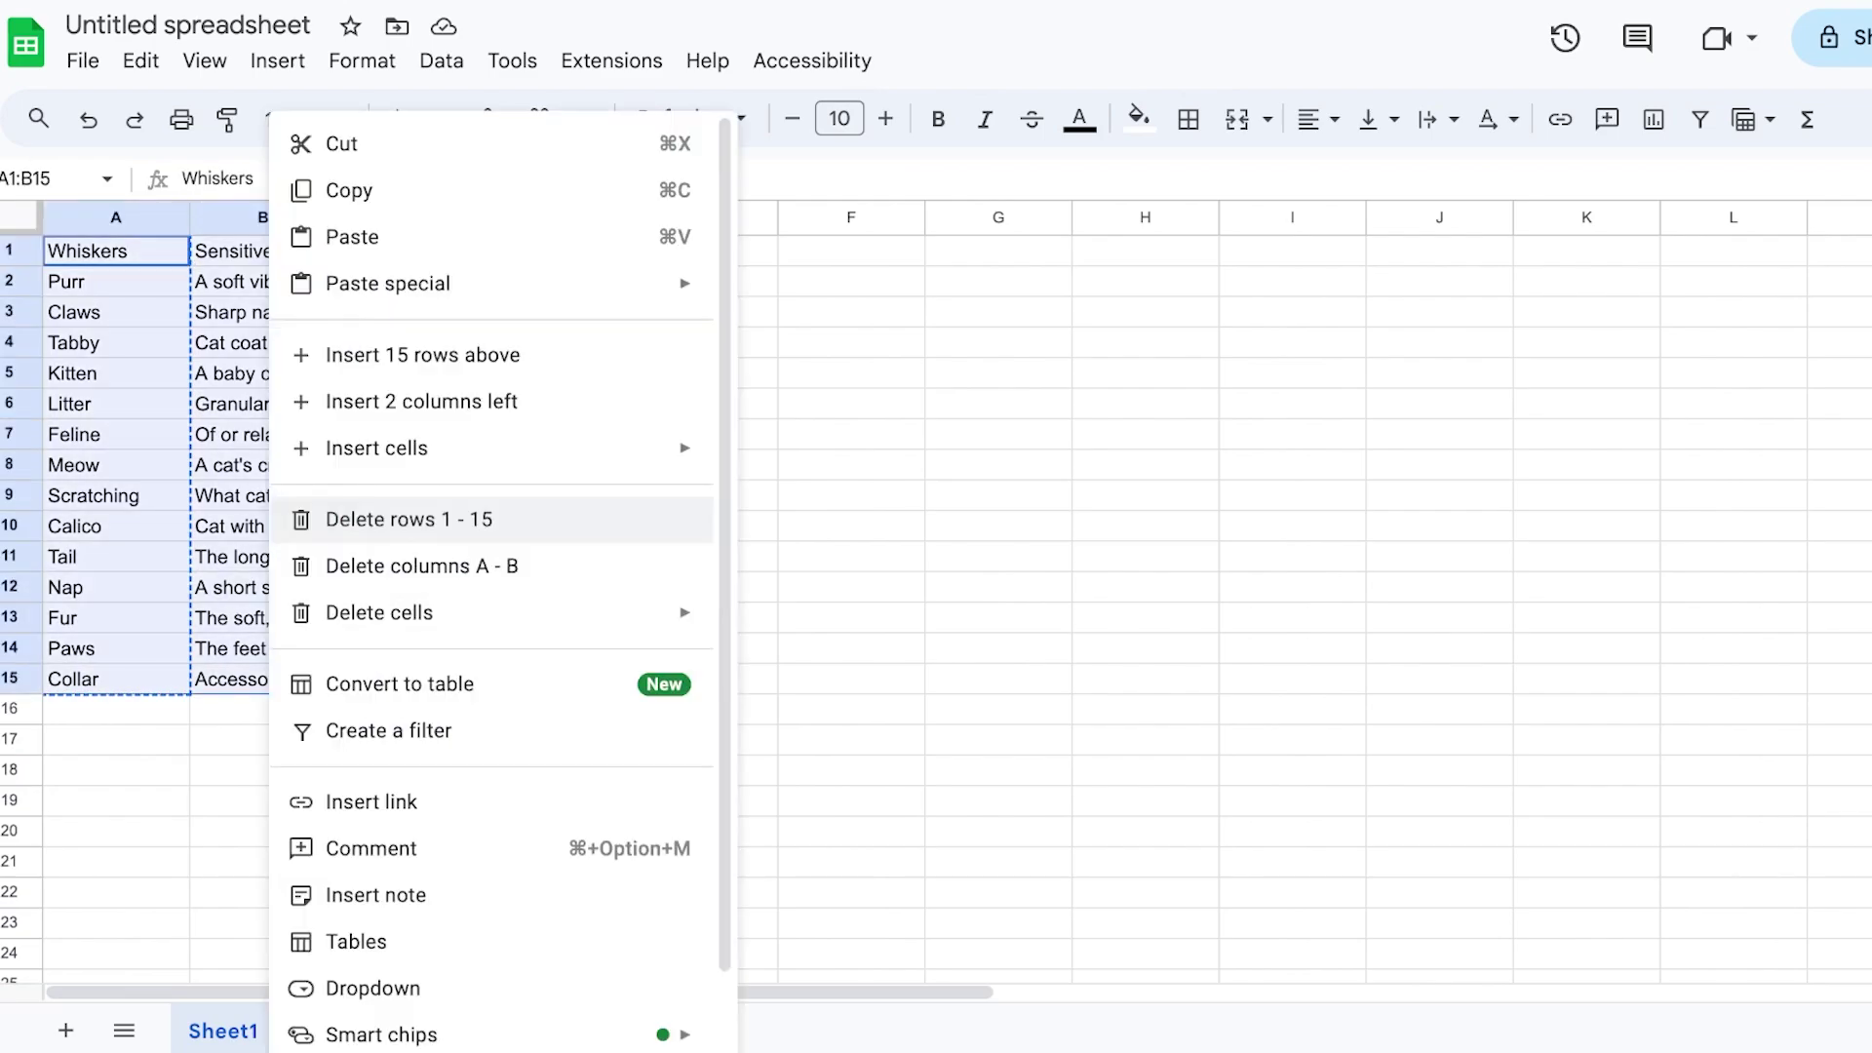
pyautogui.click(349, 190)
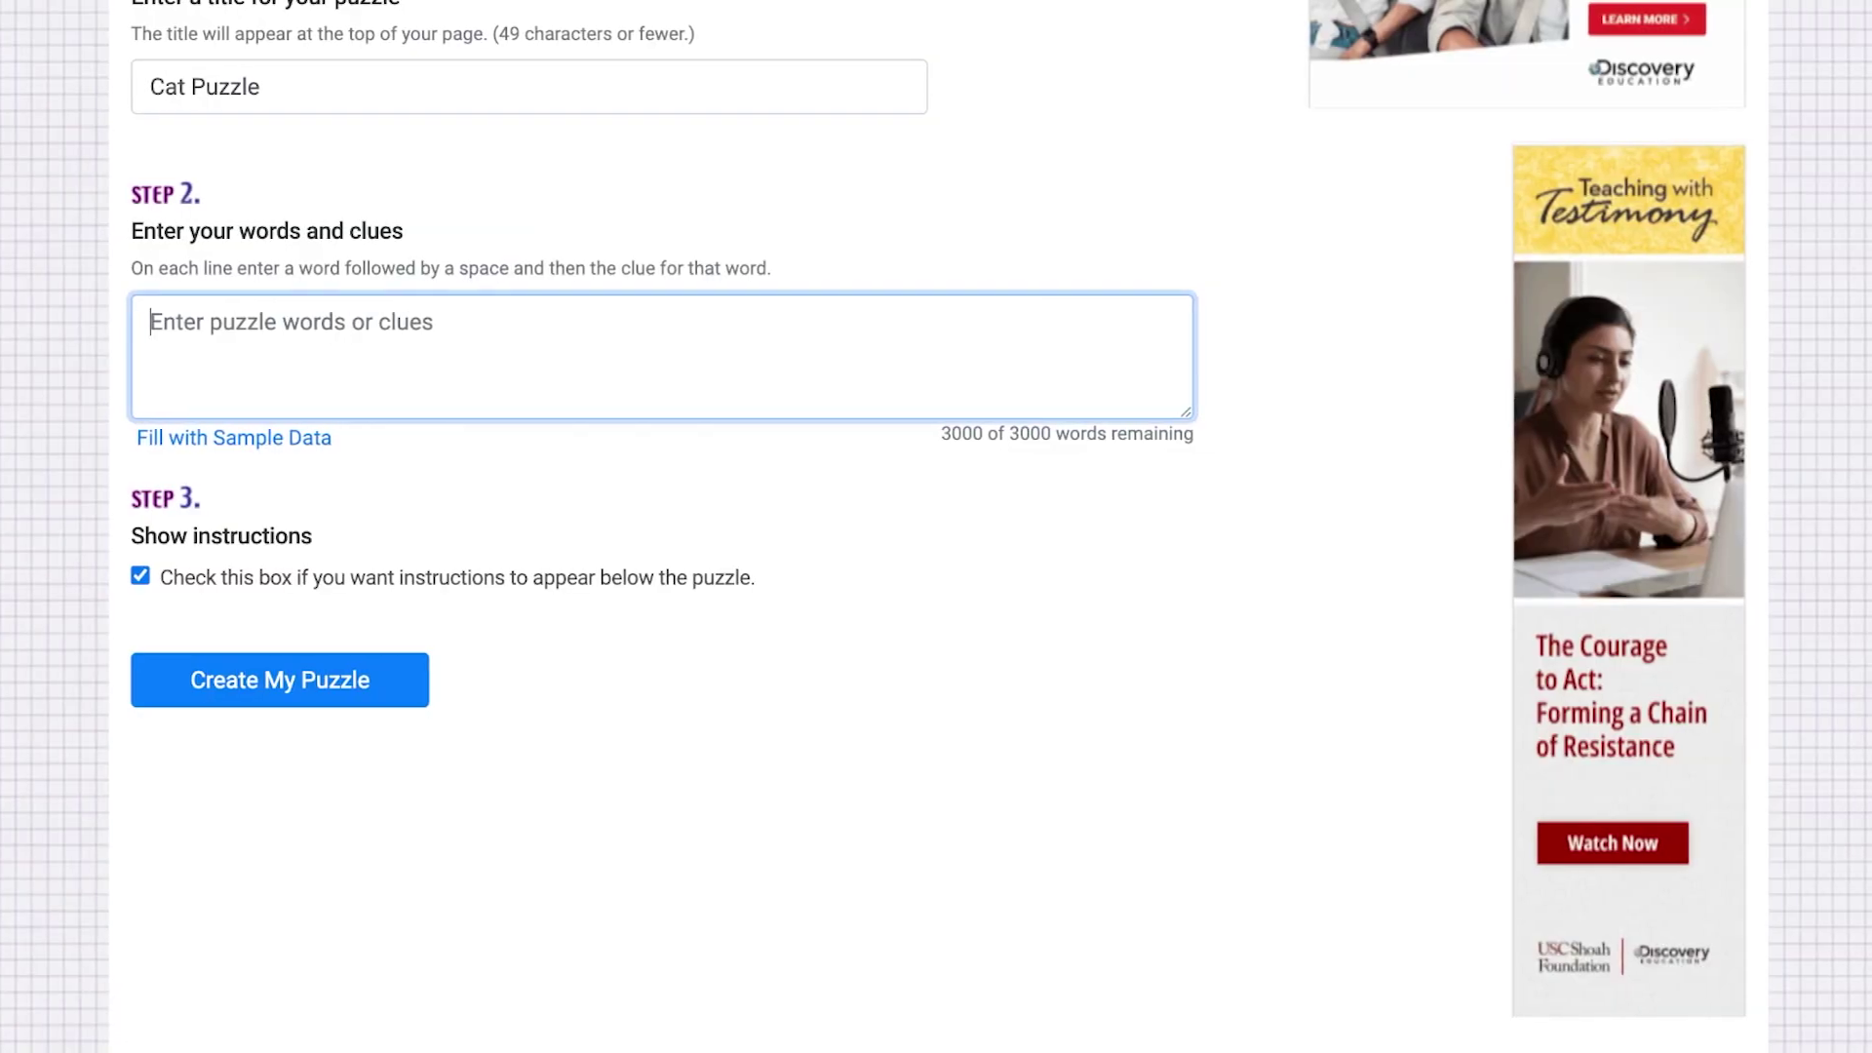
pyautogui.hotkey('ctrl', 'v')
pyautogui.scroll(5, 663, 356)
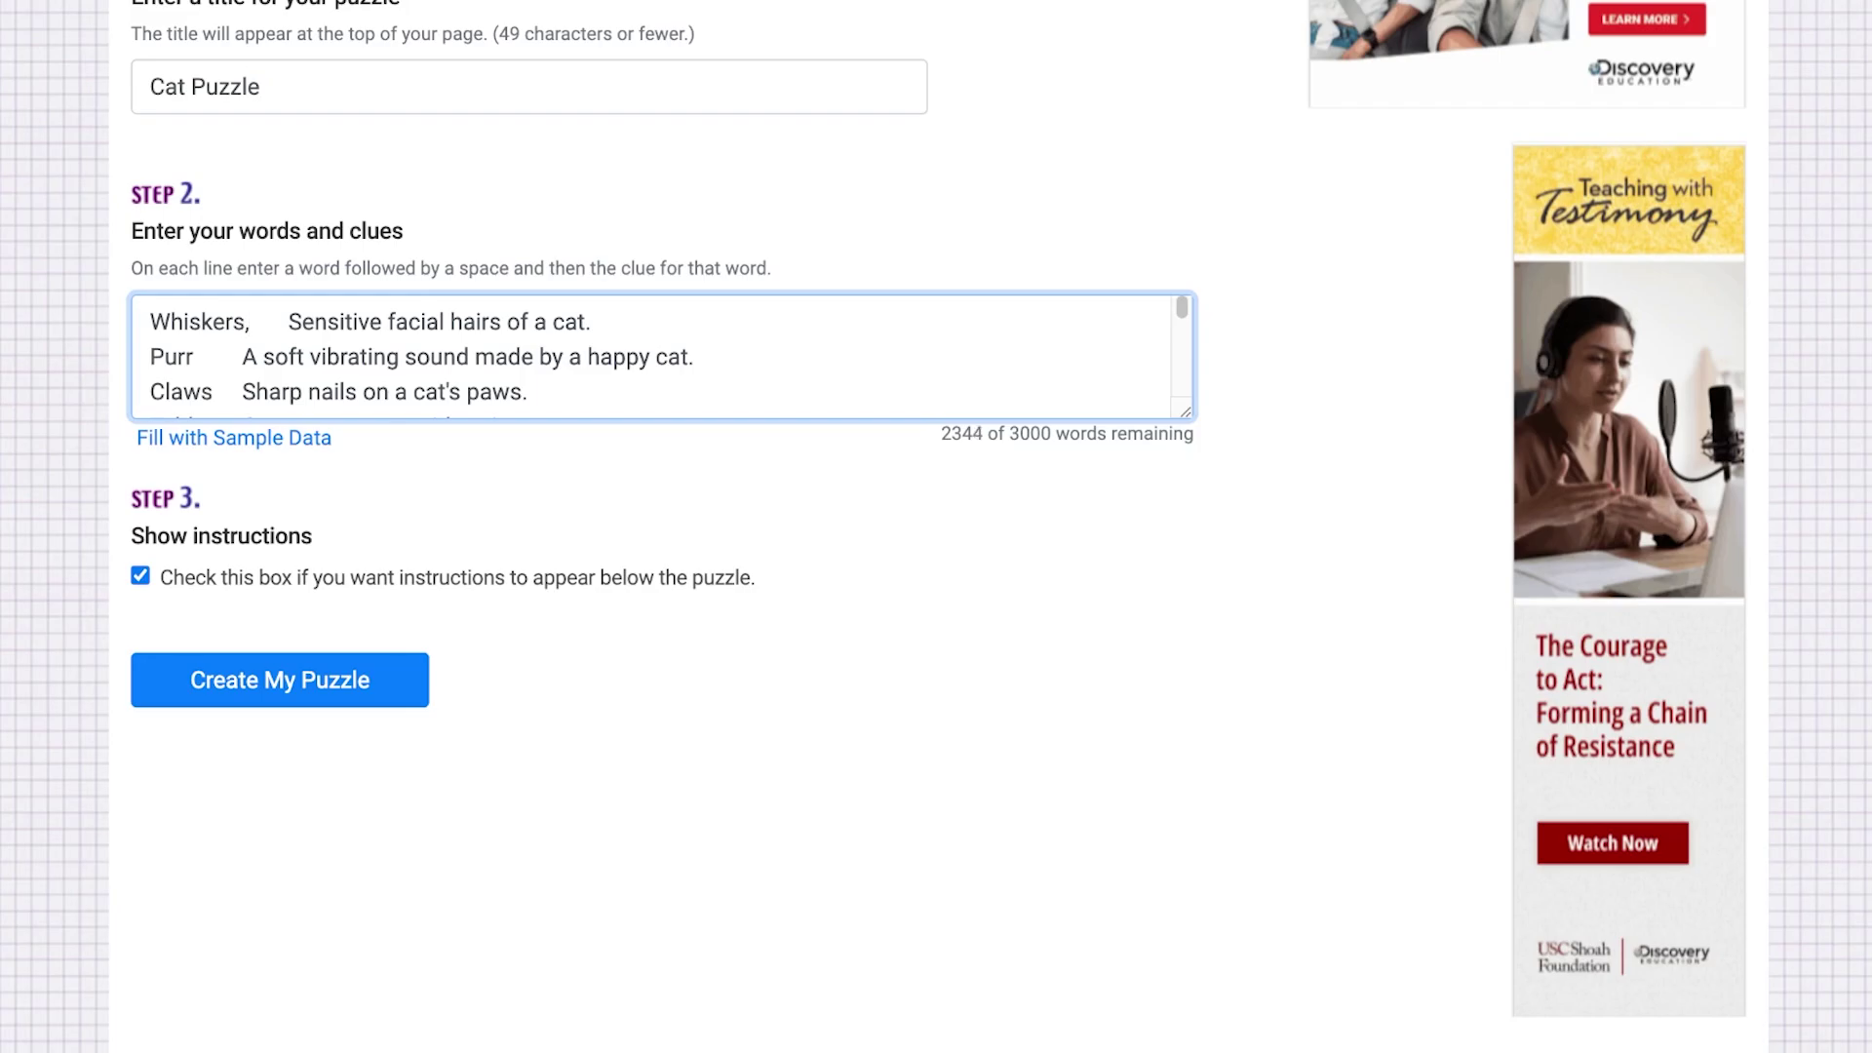
# Remove the comma after Whiskers in the word list and create the puzzle with instructions shown.
pyautogui.press('BackSpace')
pyautogui.scroll(-4, 454, 776)
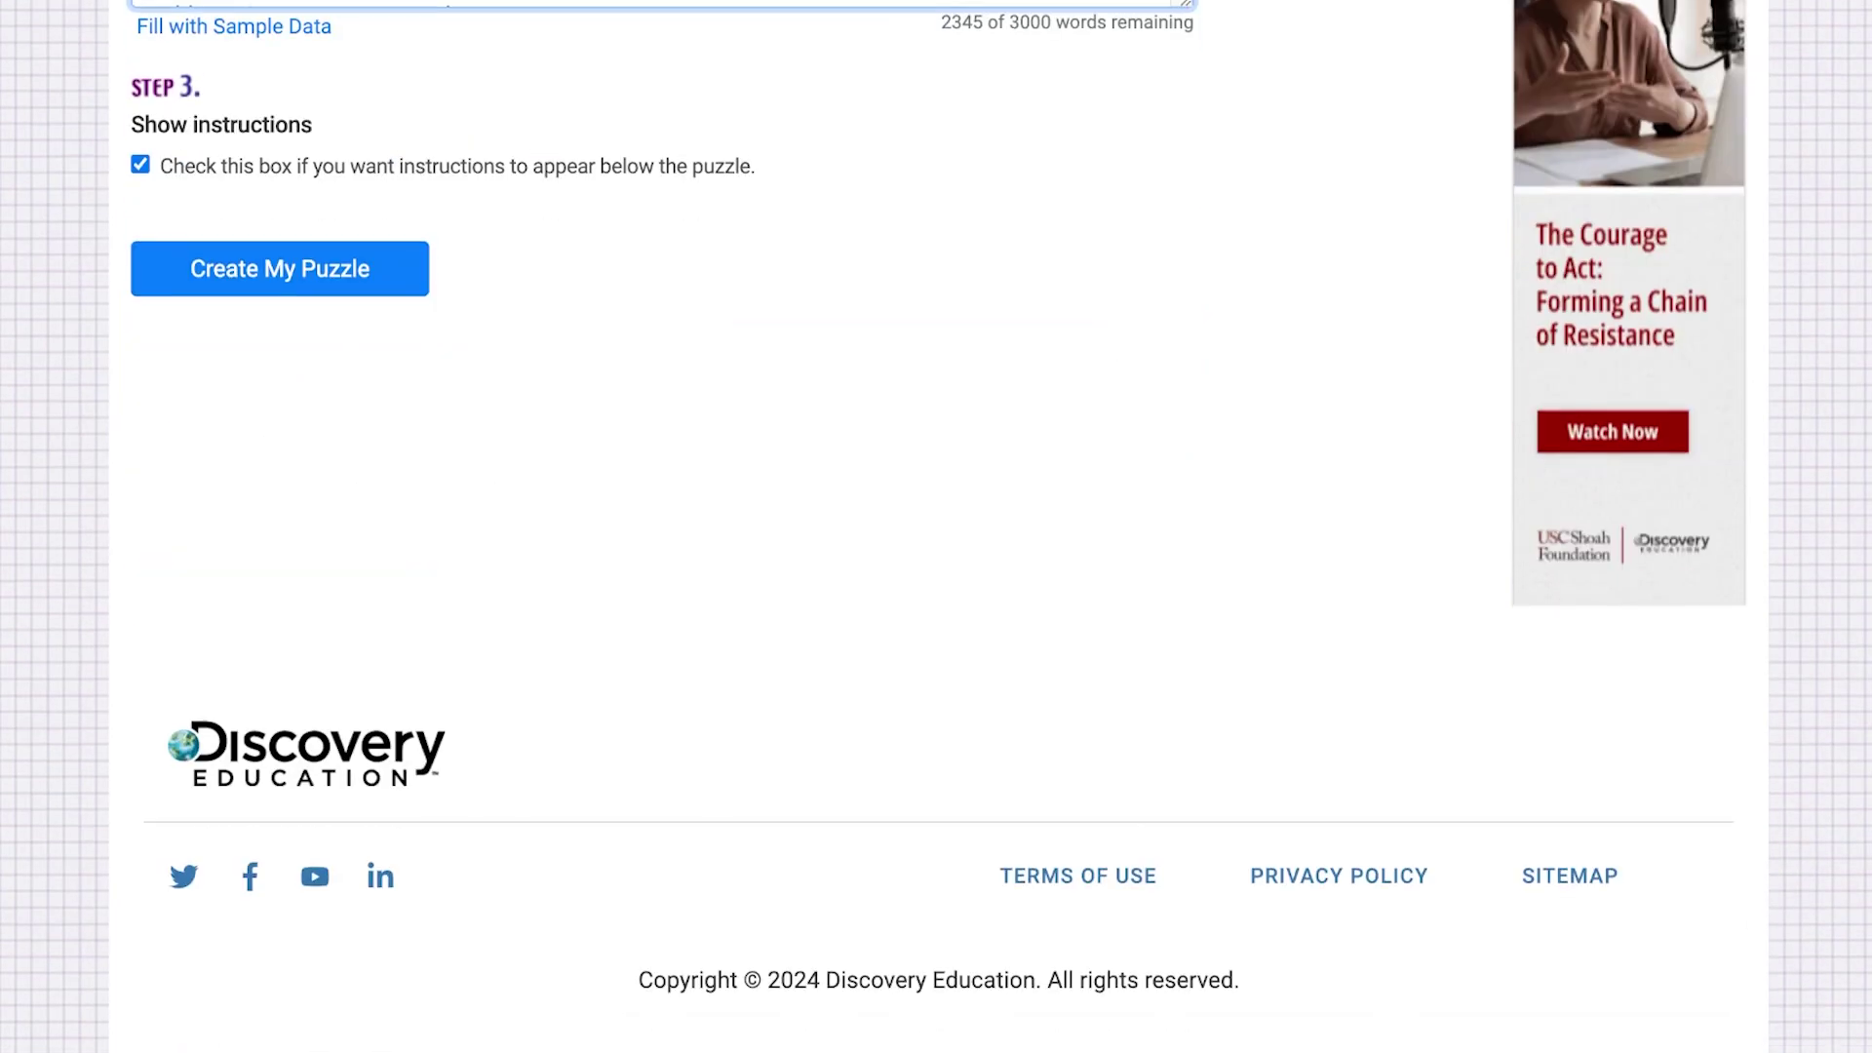
pyautogui.scroll(8, 454, 775)
pyautogui.scroll(-3, 455, 775)
pyautogui.scroll(-8, 663, 741)
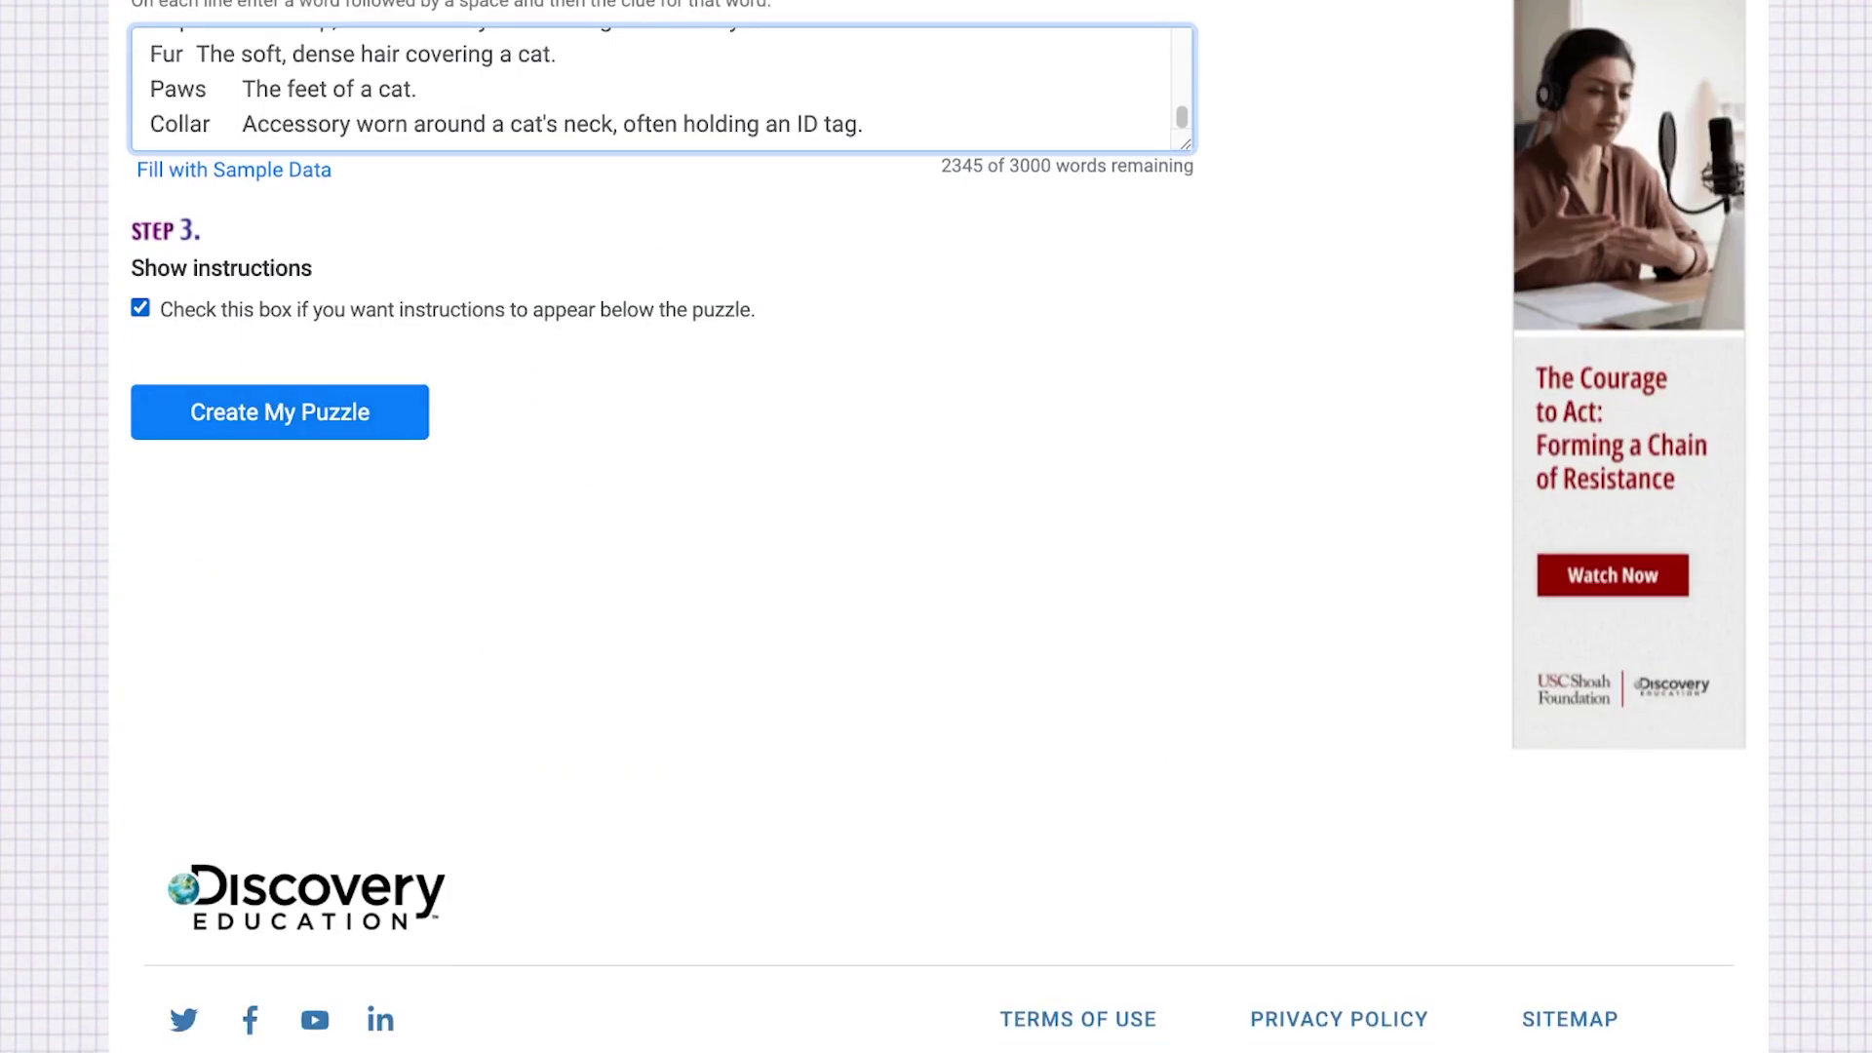
pyautogui.click(280, 411)
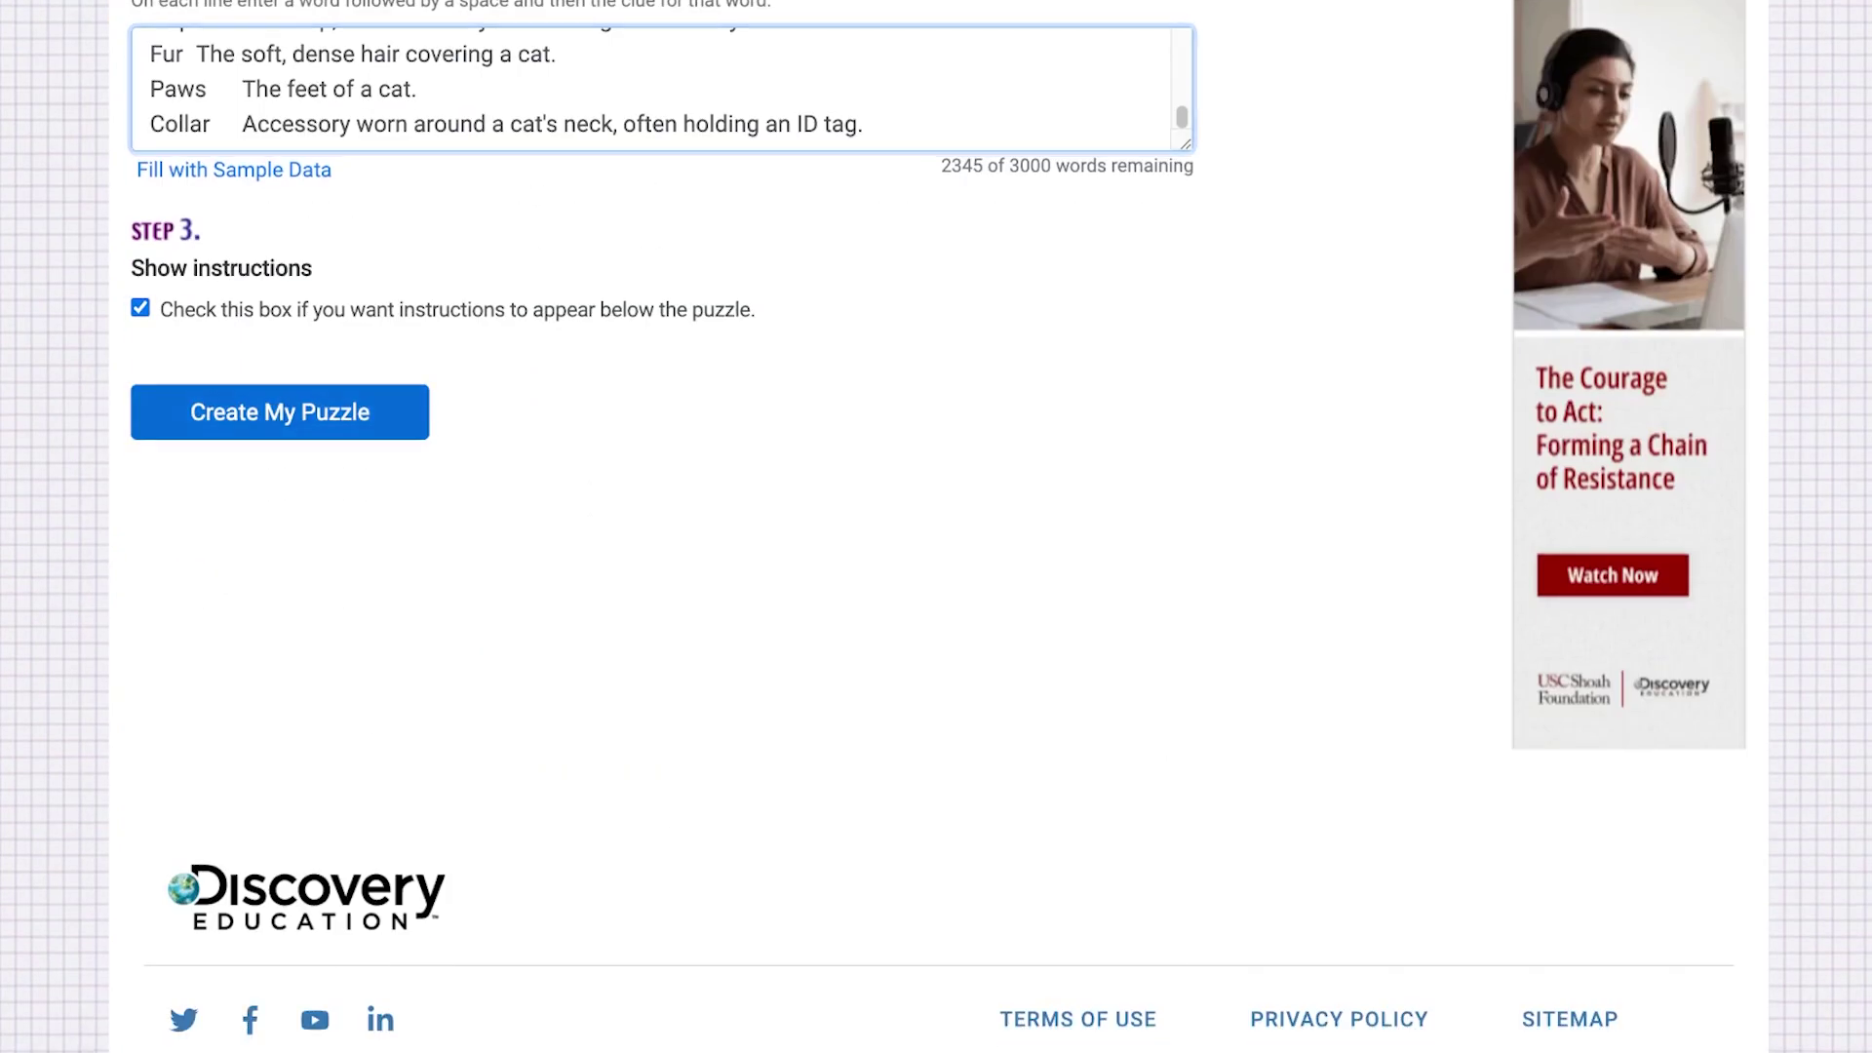
pyautogui.press('Return')
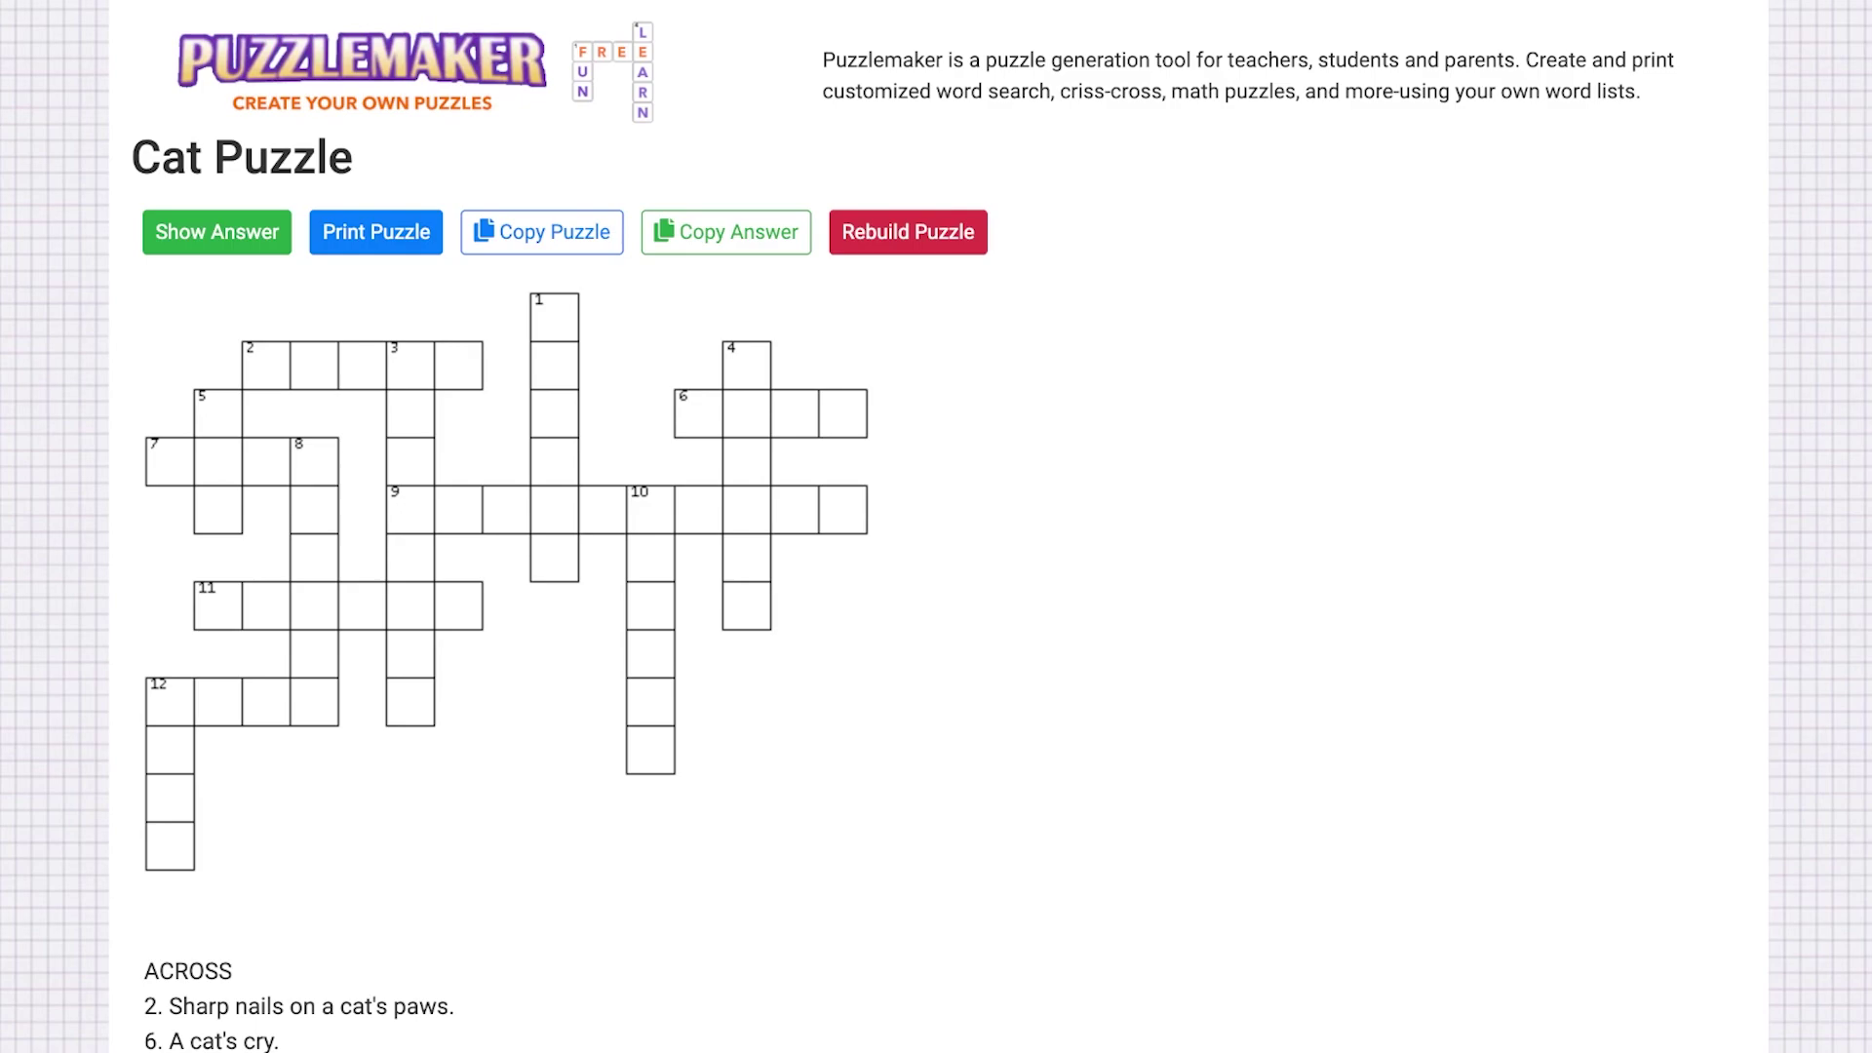
# Show the Cat Puzzle's answers, hide them again, and copy the blank puzzle.
pyautogui.click(217, 232)
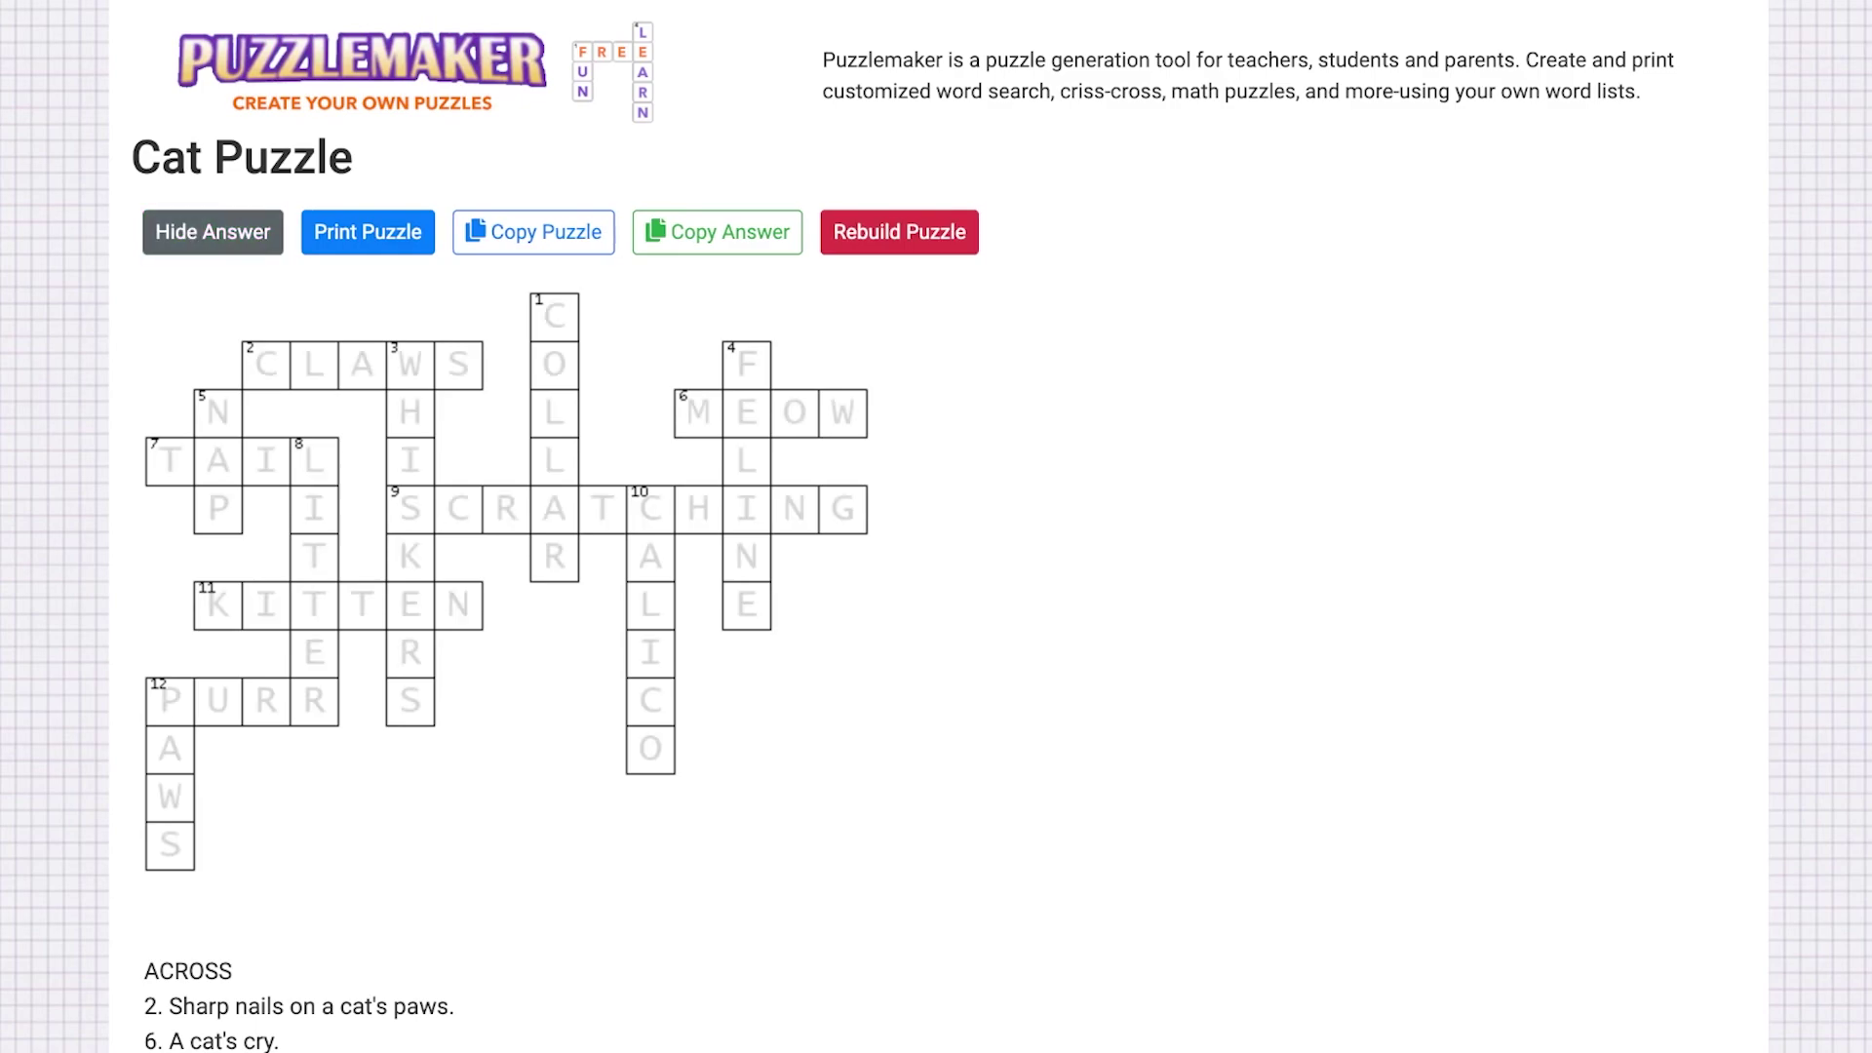
pyautogui.click(212, 232)
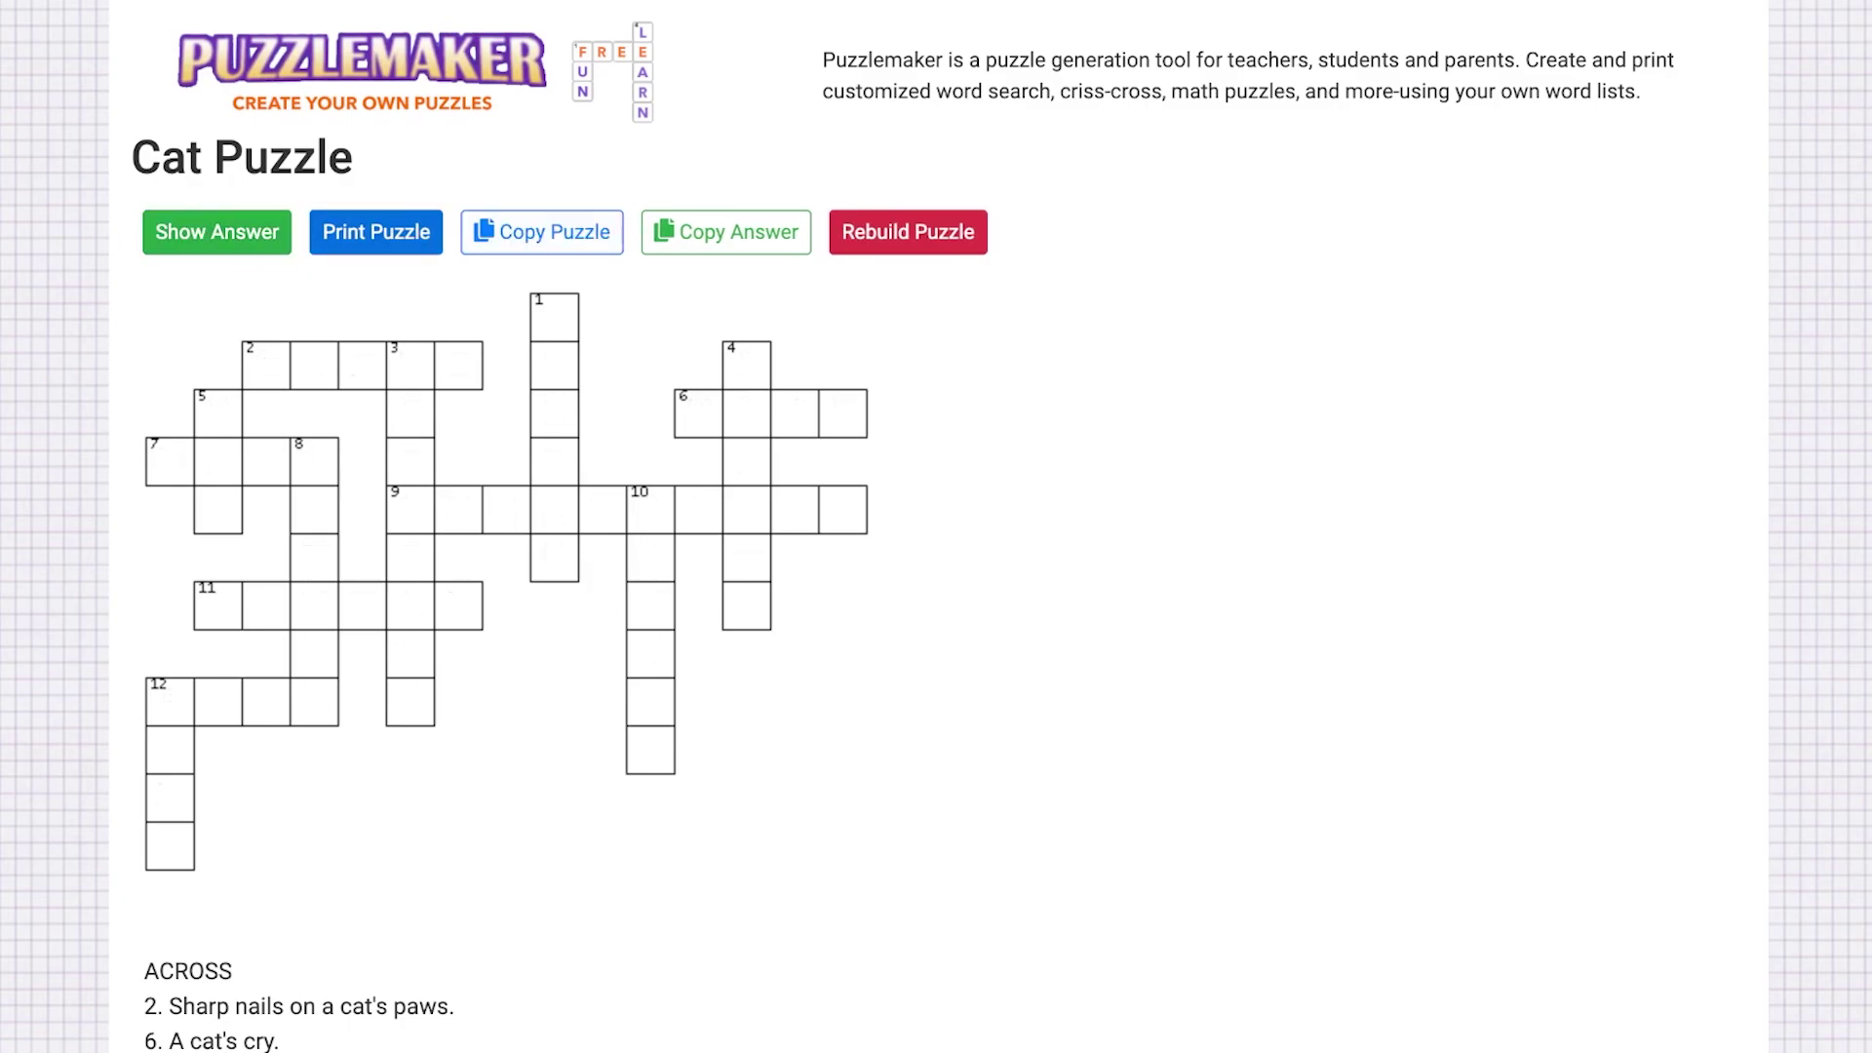
pyautogui.click(541, 232)
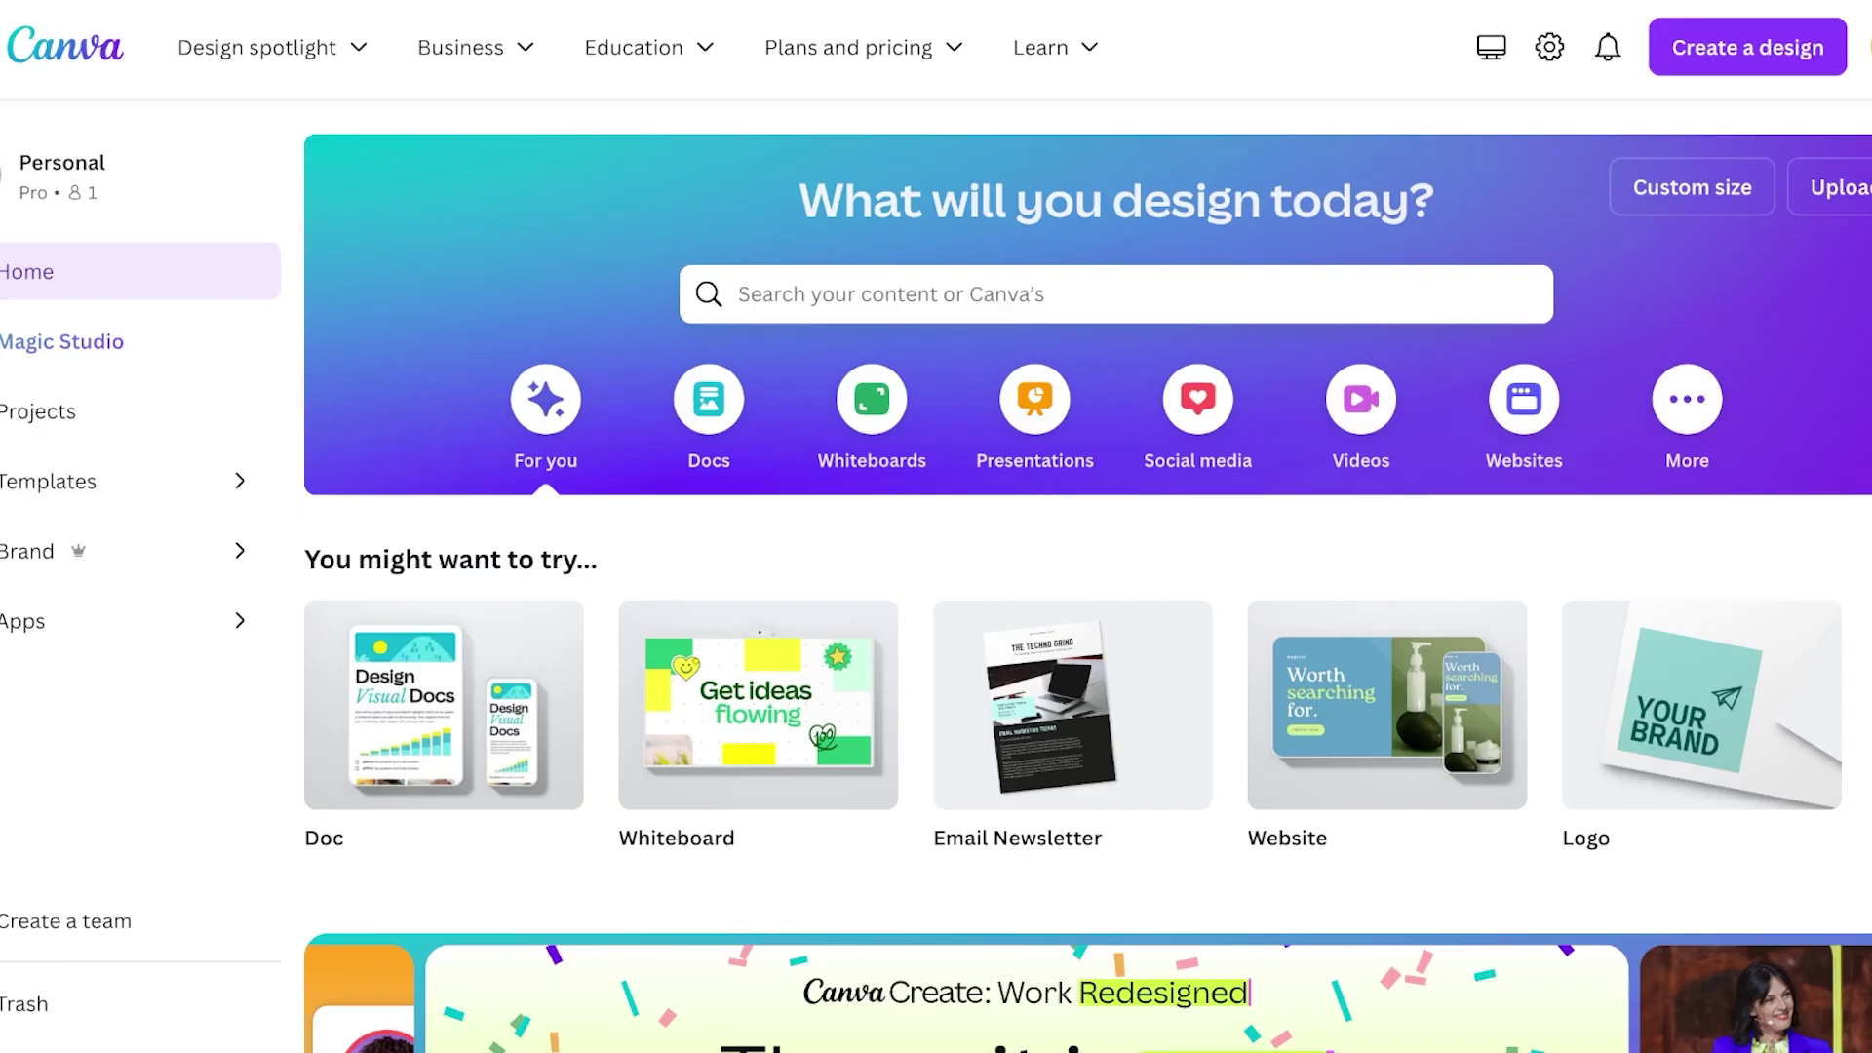
# Start a custom-size design in Canva with inches as the unit and a width of 6.25.
pyautogui.click(1579, 187)
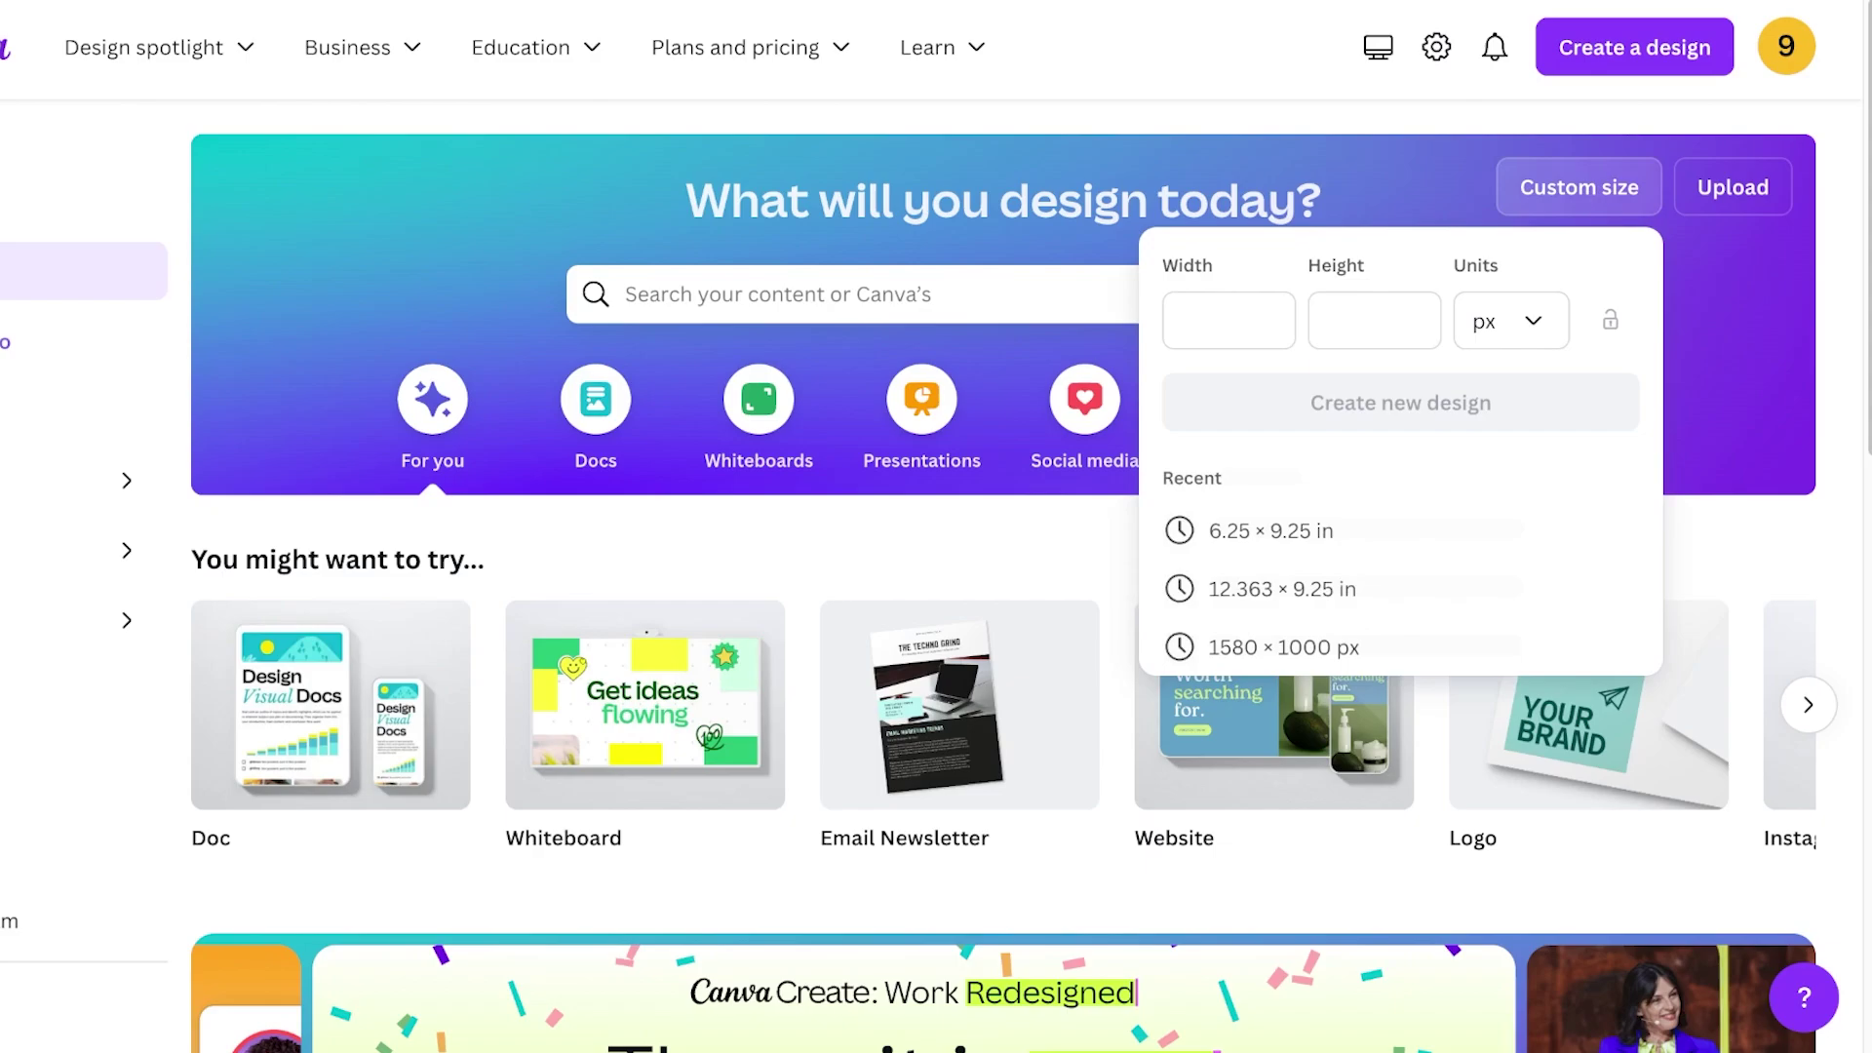
pyautogui.write('6')
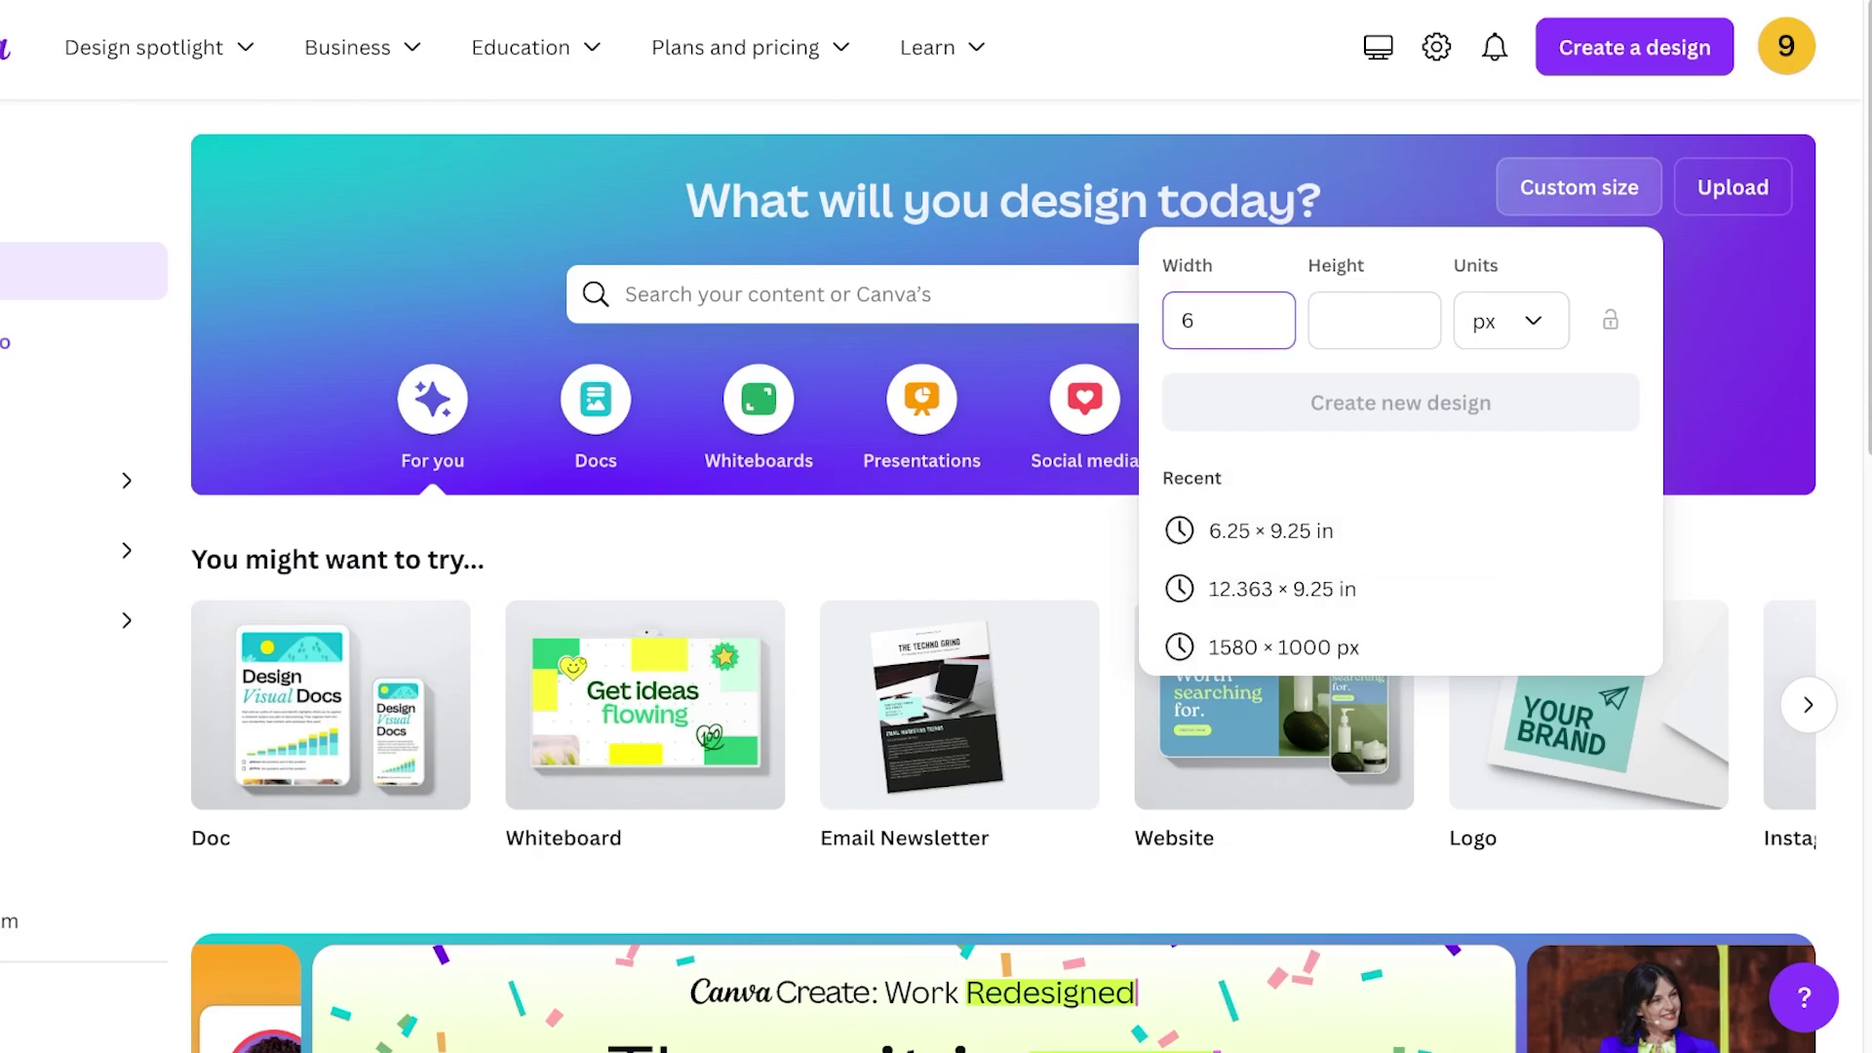
pyautogui.write('.25')
pyautogui.press('Tab')
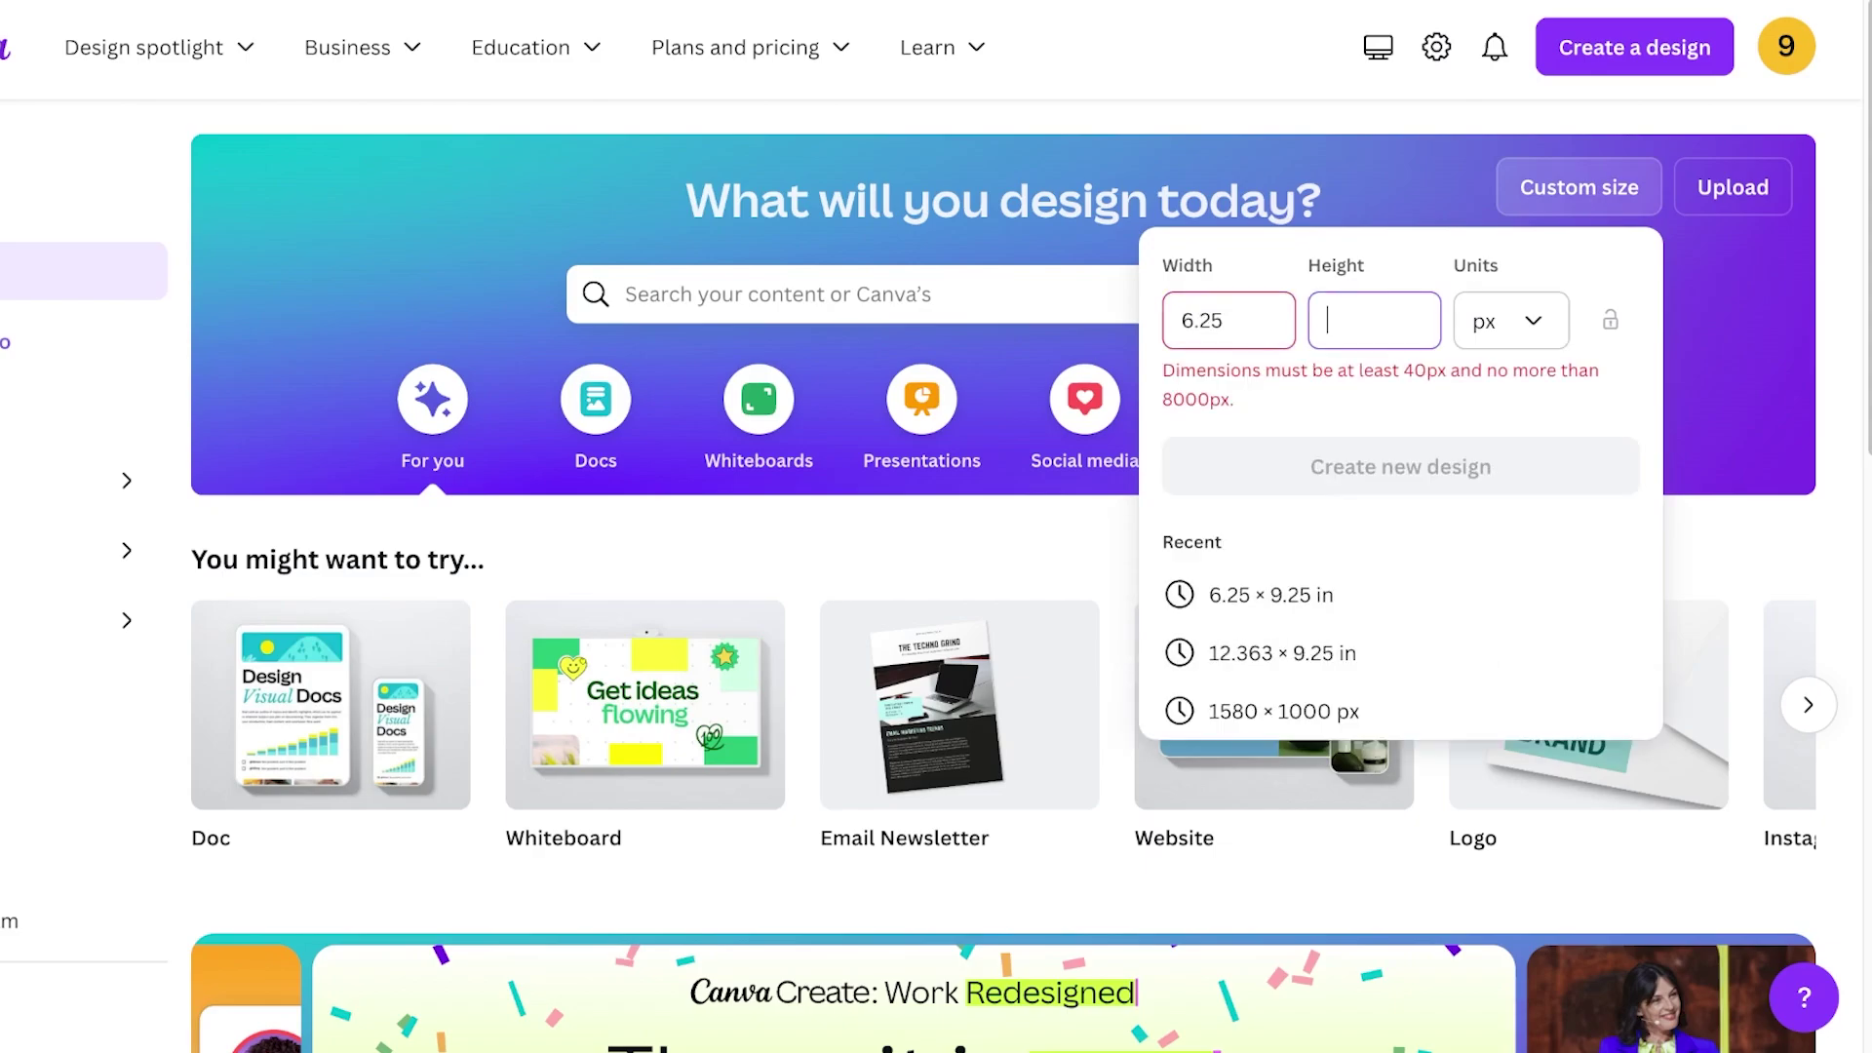
pyautogui.click(1511, 321)
pyautogui.click(1438, 461)
pyautogui.click(1228, 320)
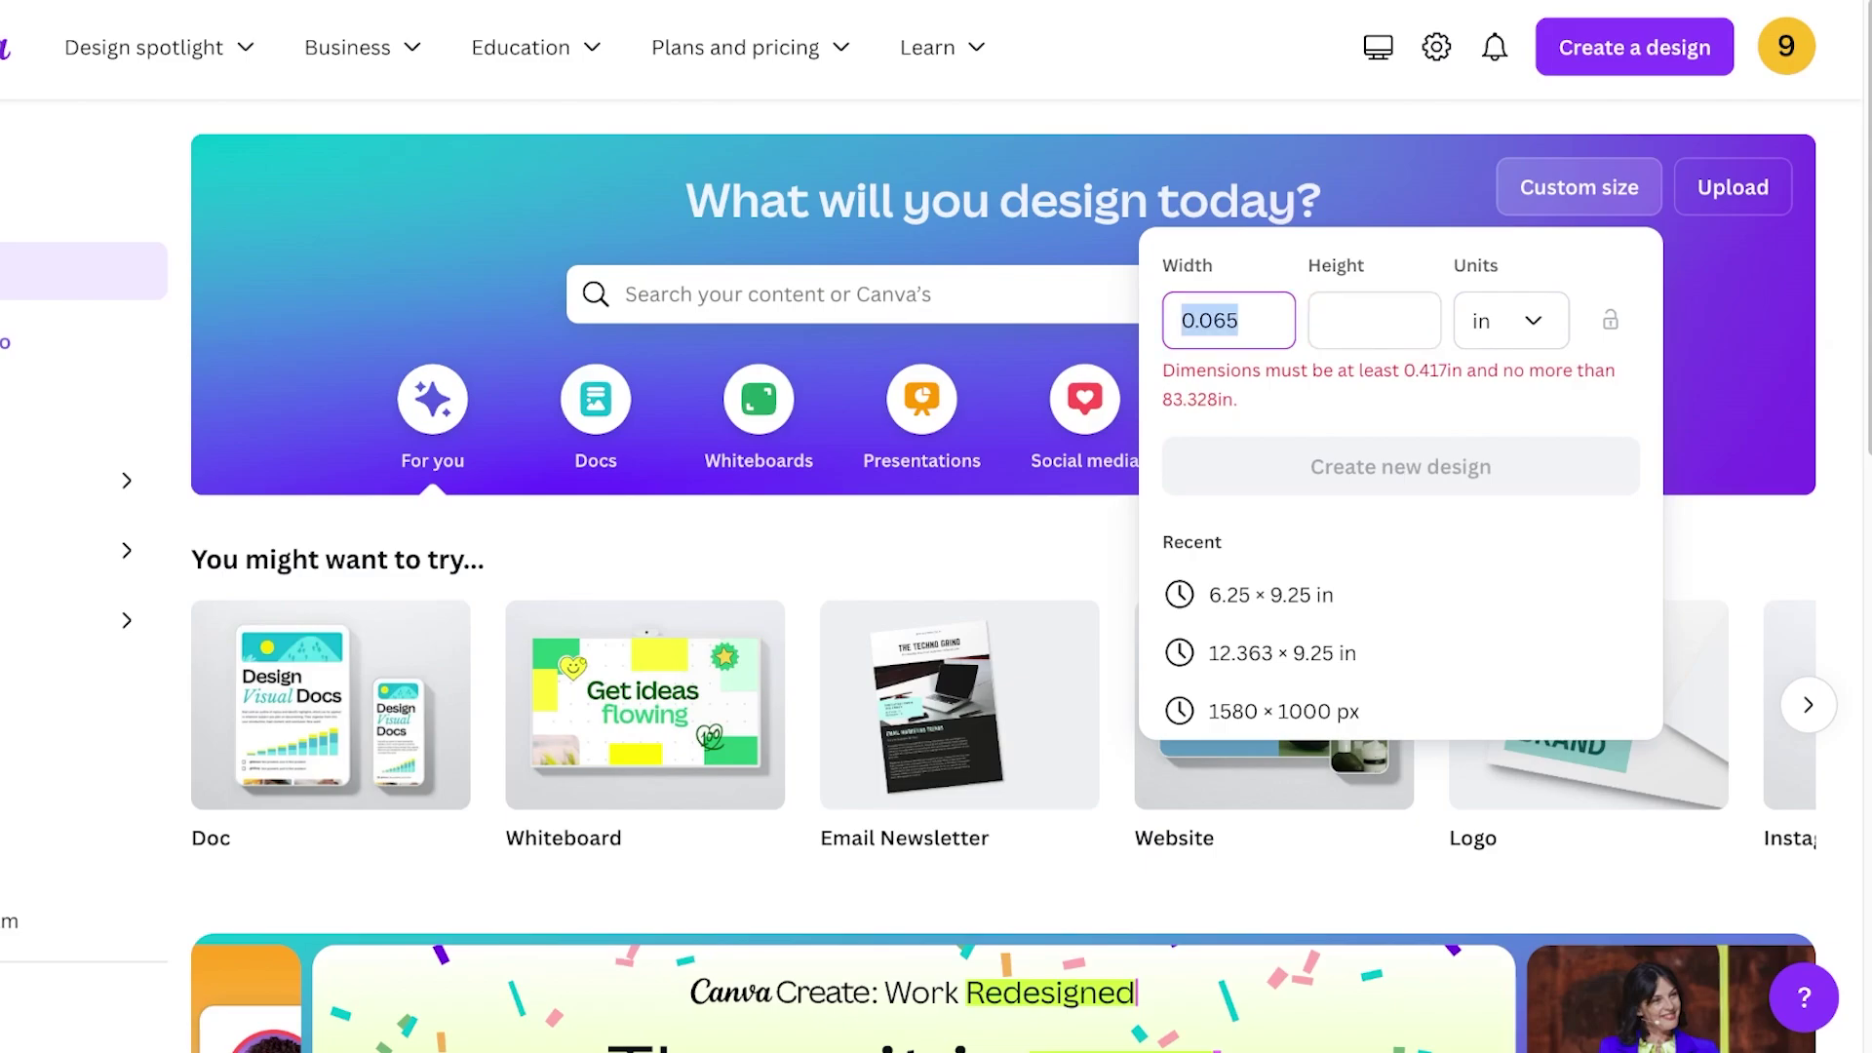
pyautogui.write('6.25')
pyautogui.press('Tab')
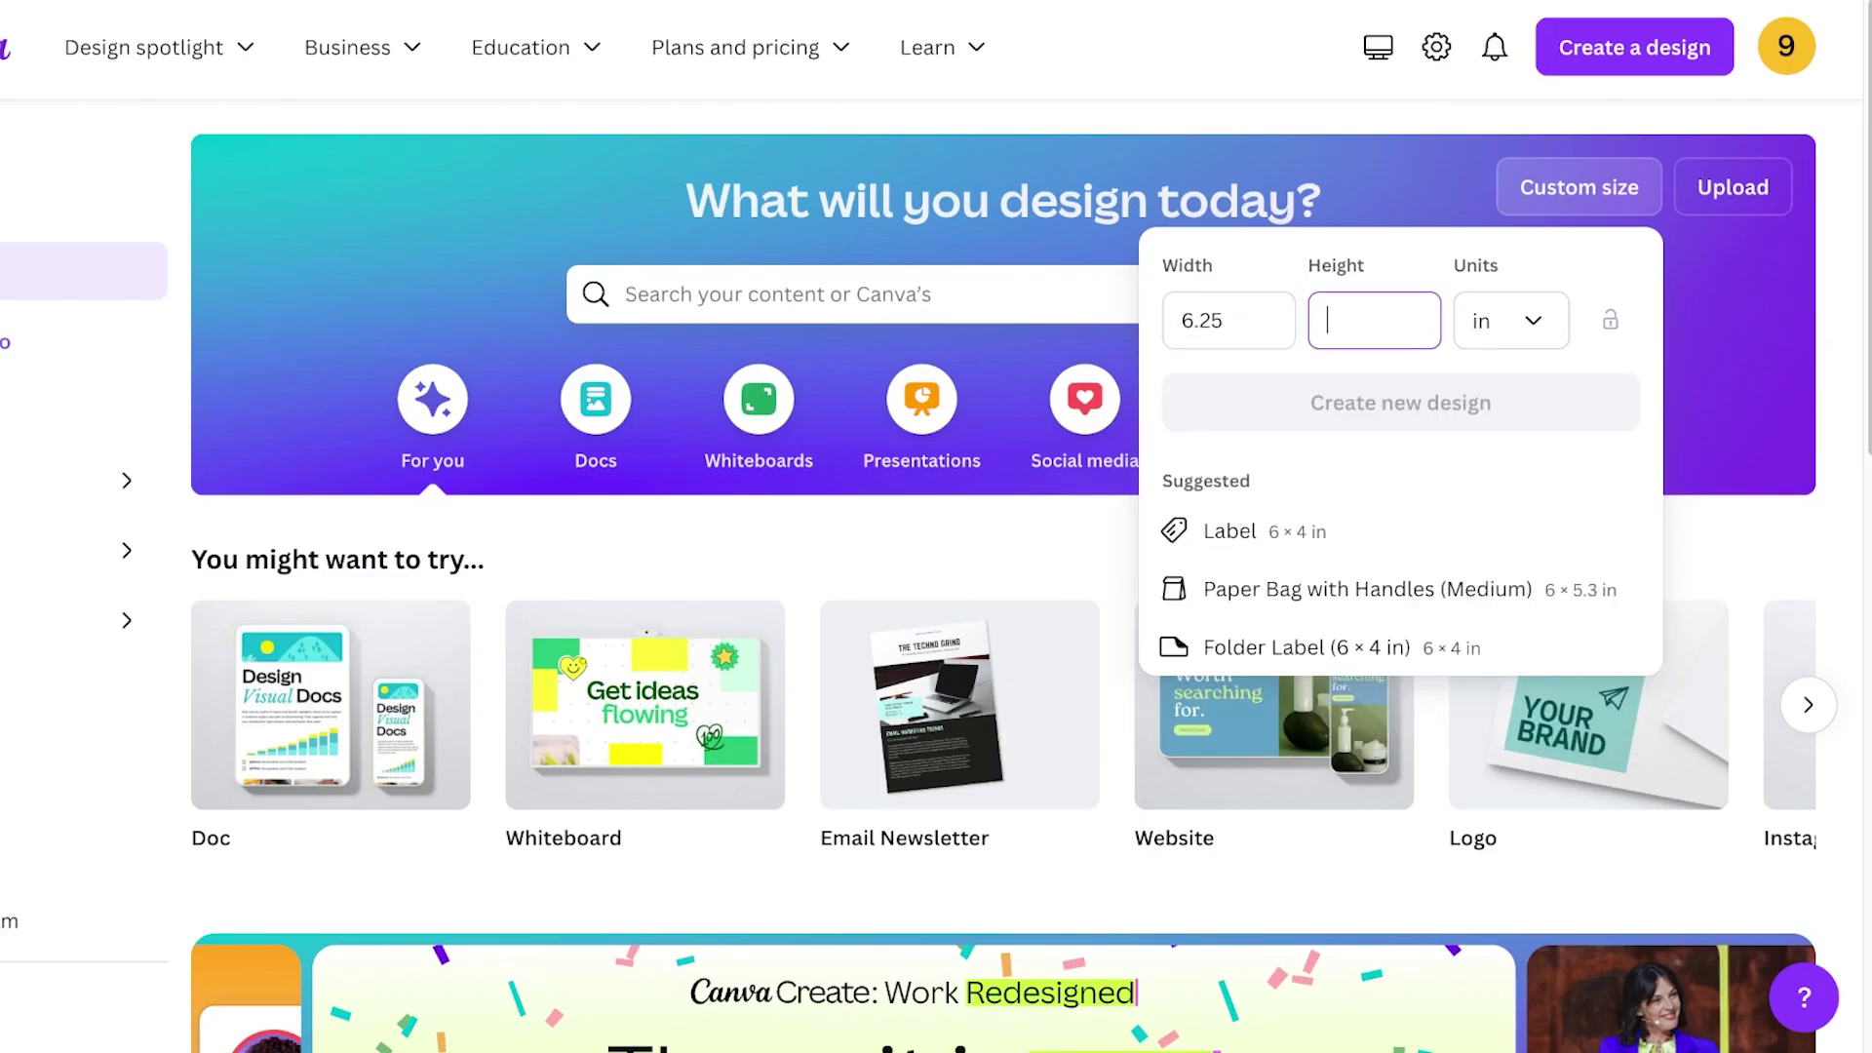
# Set the custom design's height to 9.25 in and create the design.
pyautogui.write('6.25')
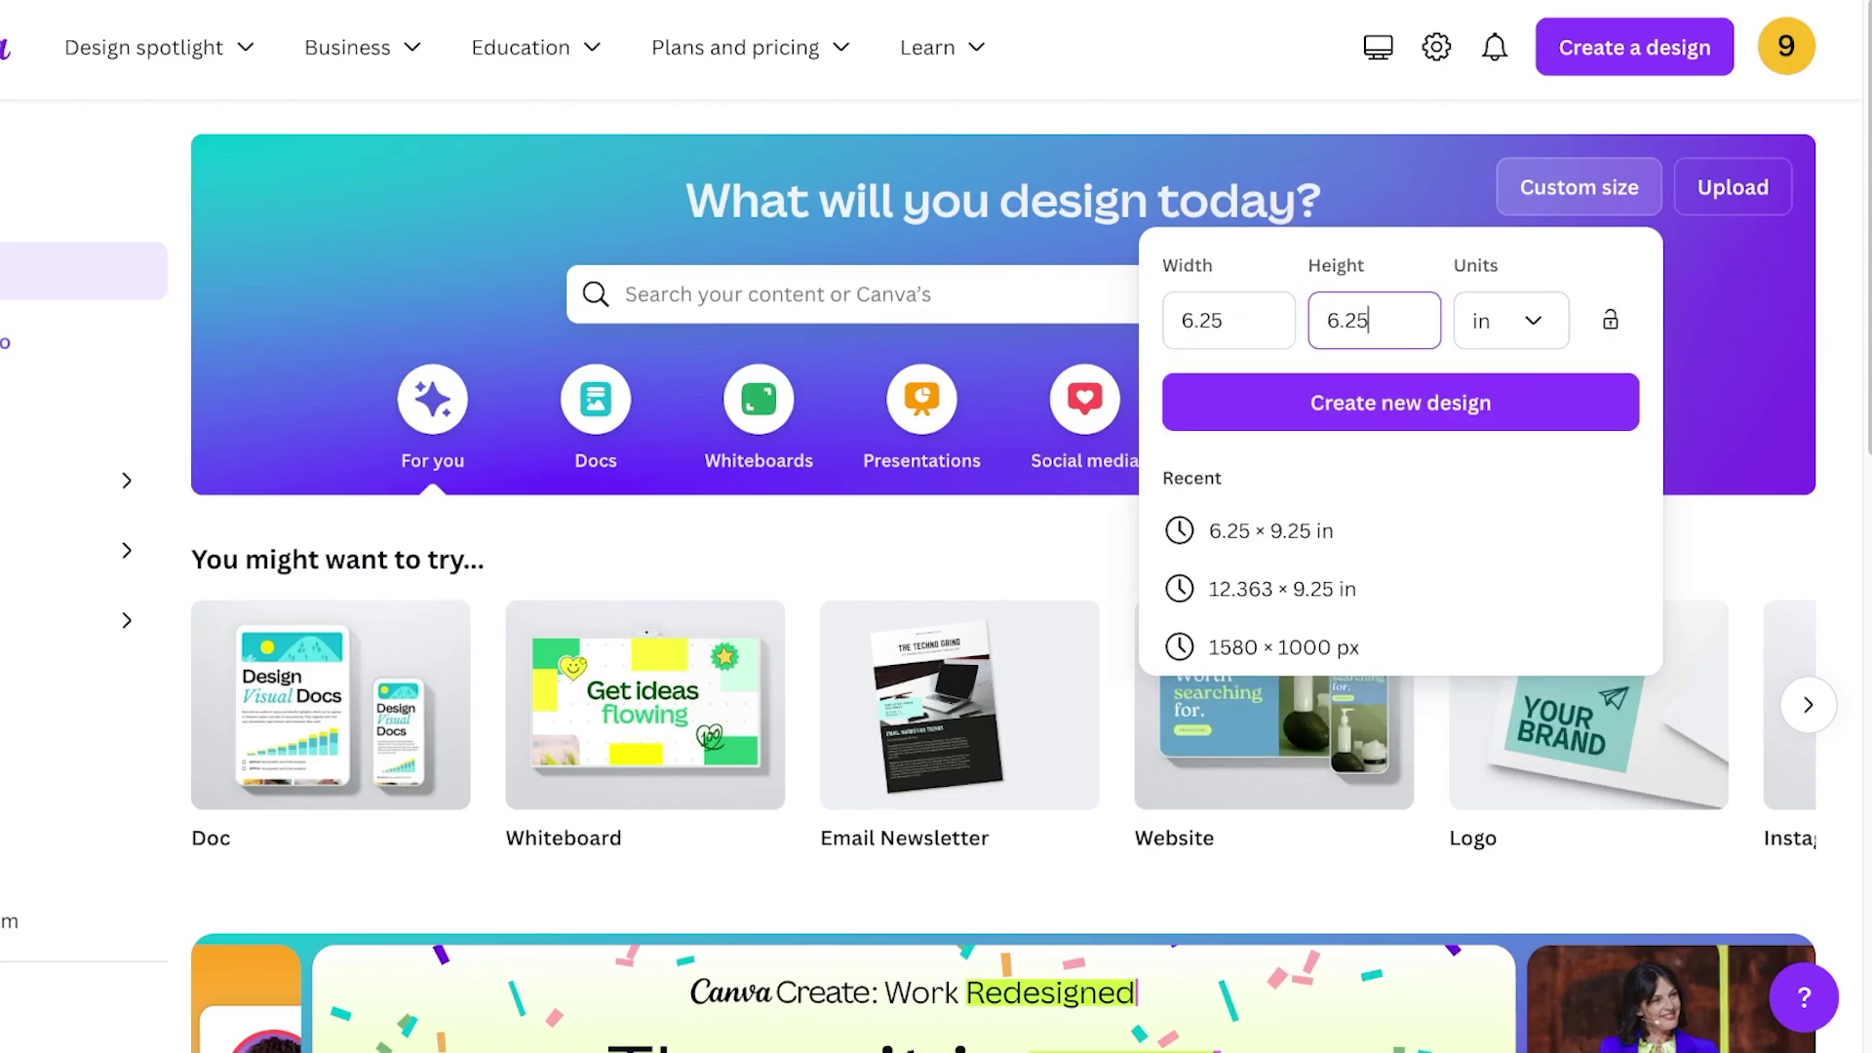
pyautogui.press('BackSpace')
pyautogui.press('BackSpace')
pyautogui.press('BackSpace')
pyautogui.press('BackSpace')
pyautogui.write('9.25')
pyautogui.press('Return')
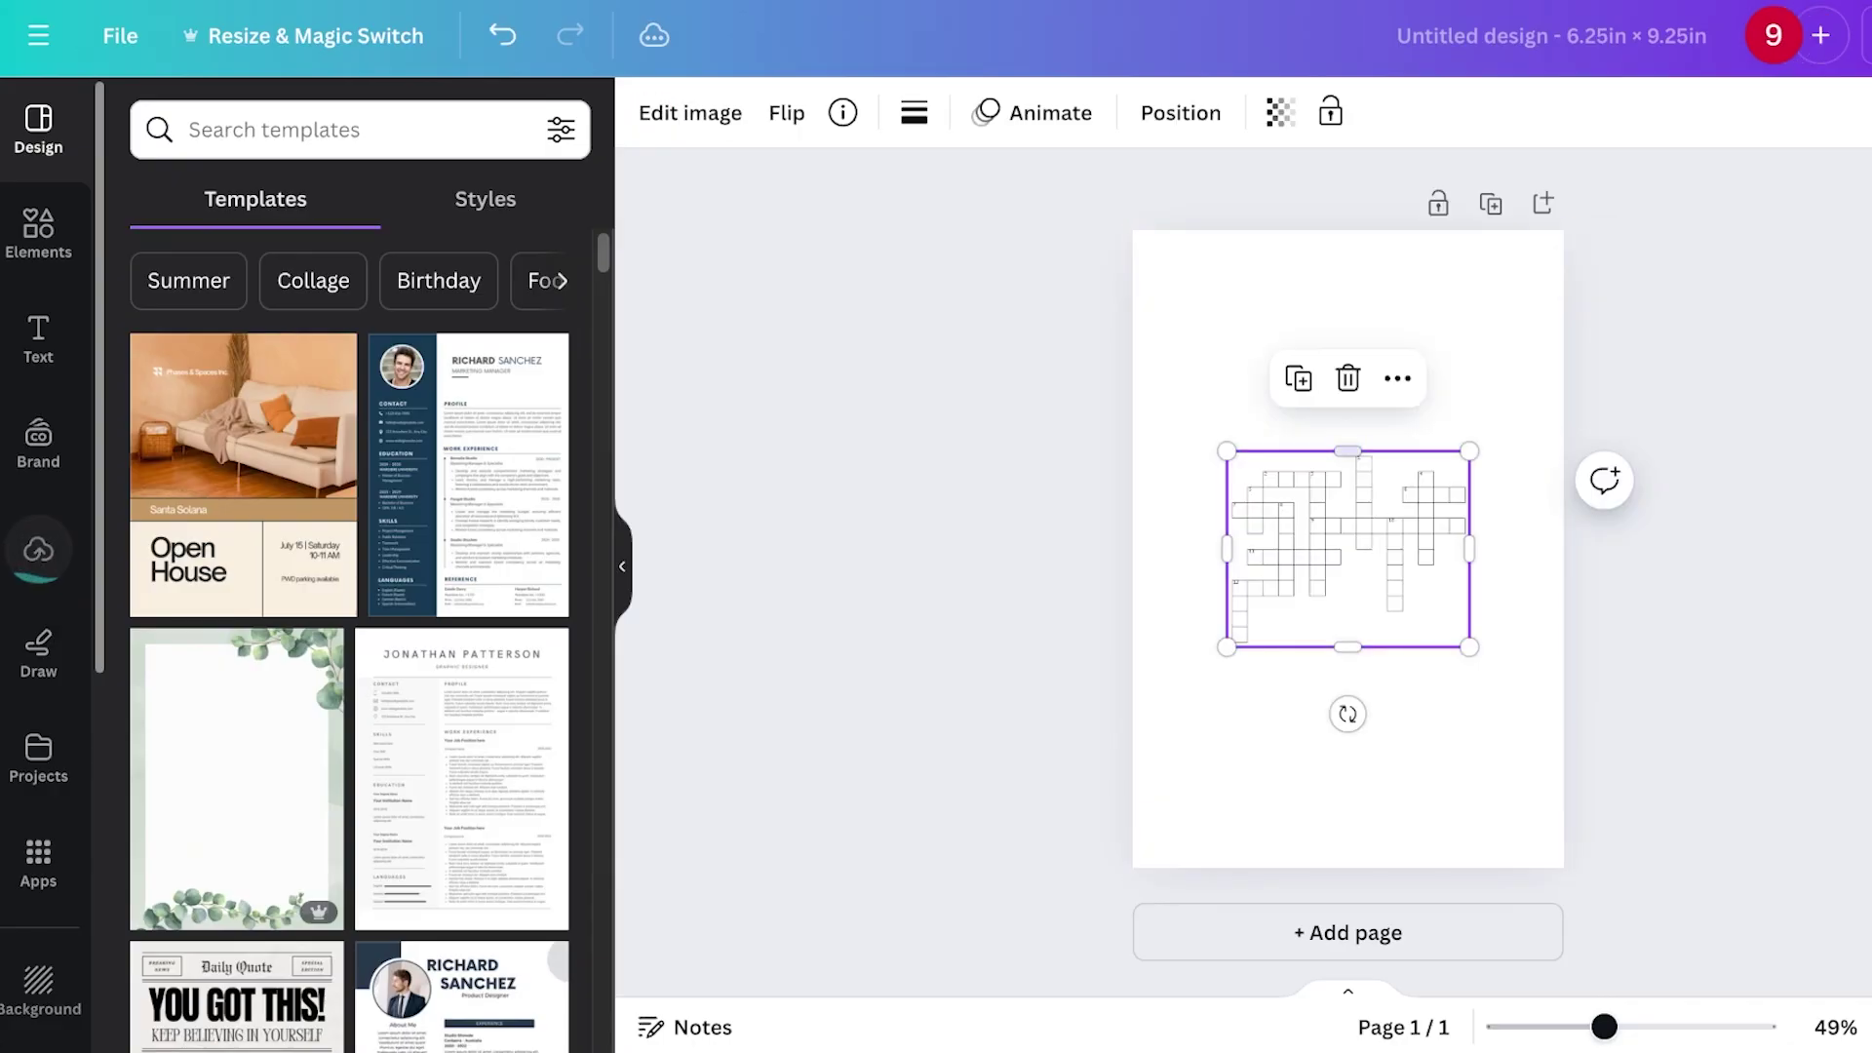
# Enlarge the crossword grid to almost the full page width and centre it in the upper half of the page.
pyautogui.moveTo(1348, 507); pyautogui.dragTo(1337, 329)
pyautogui.moveTo(1459, 469); pyautogui.dragTo(1379, 449)
pyautogui.moveTo(1598, 263); pyautogui.dragTo(1539, 313)
pyautogui.moveTo(1365, 468); pyautogui.dragTo(1369, 458)
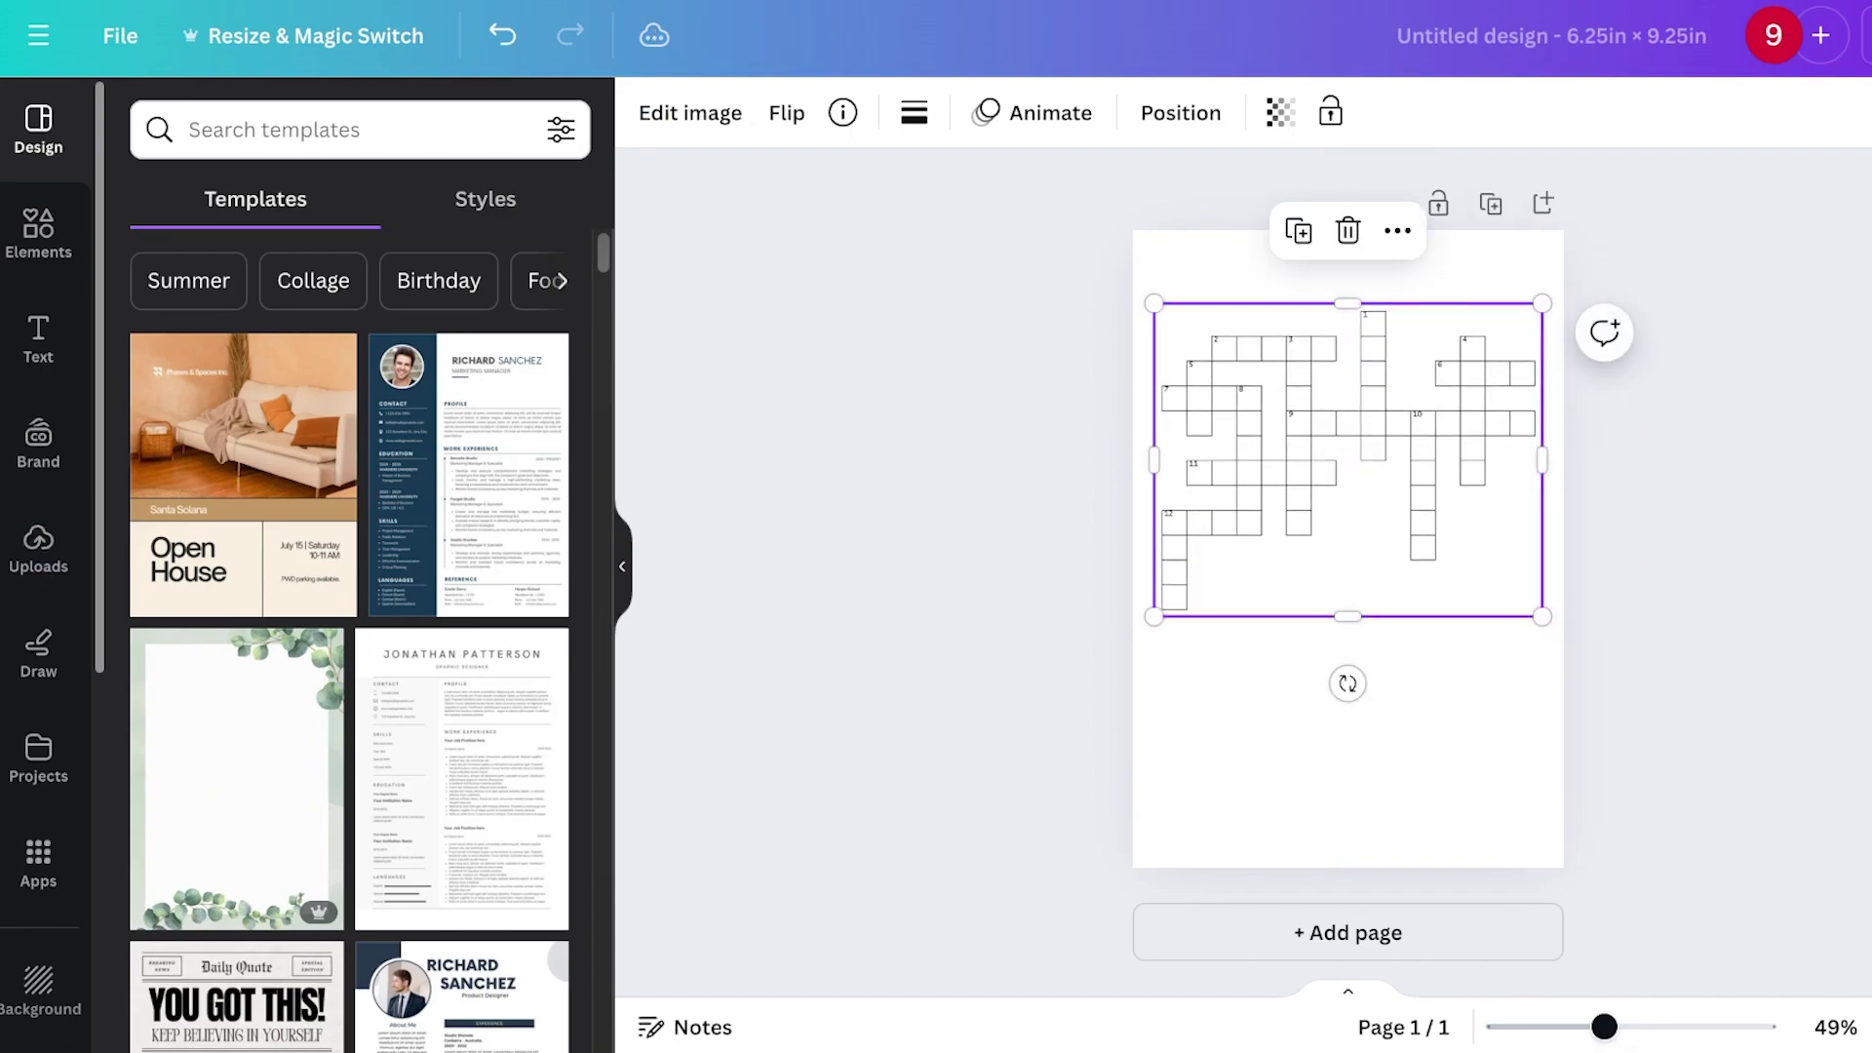
pyautogui.moveTo(1605, 1027); pyautogui.dragTo(1623, 1027)
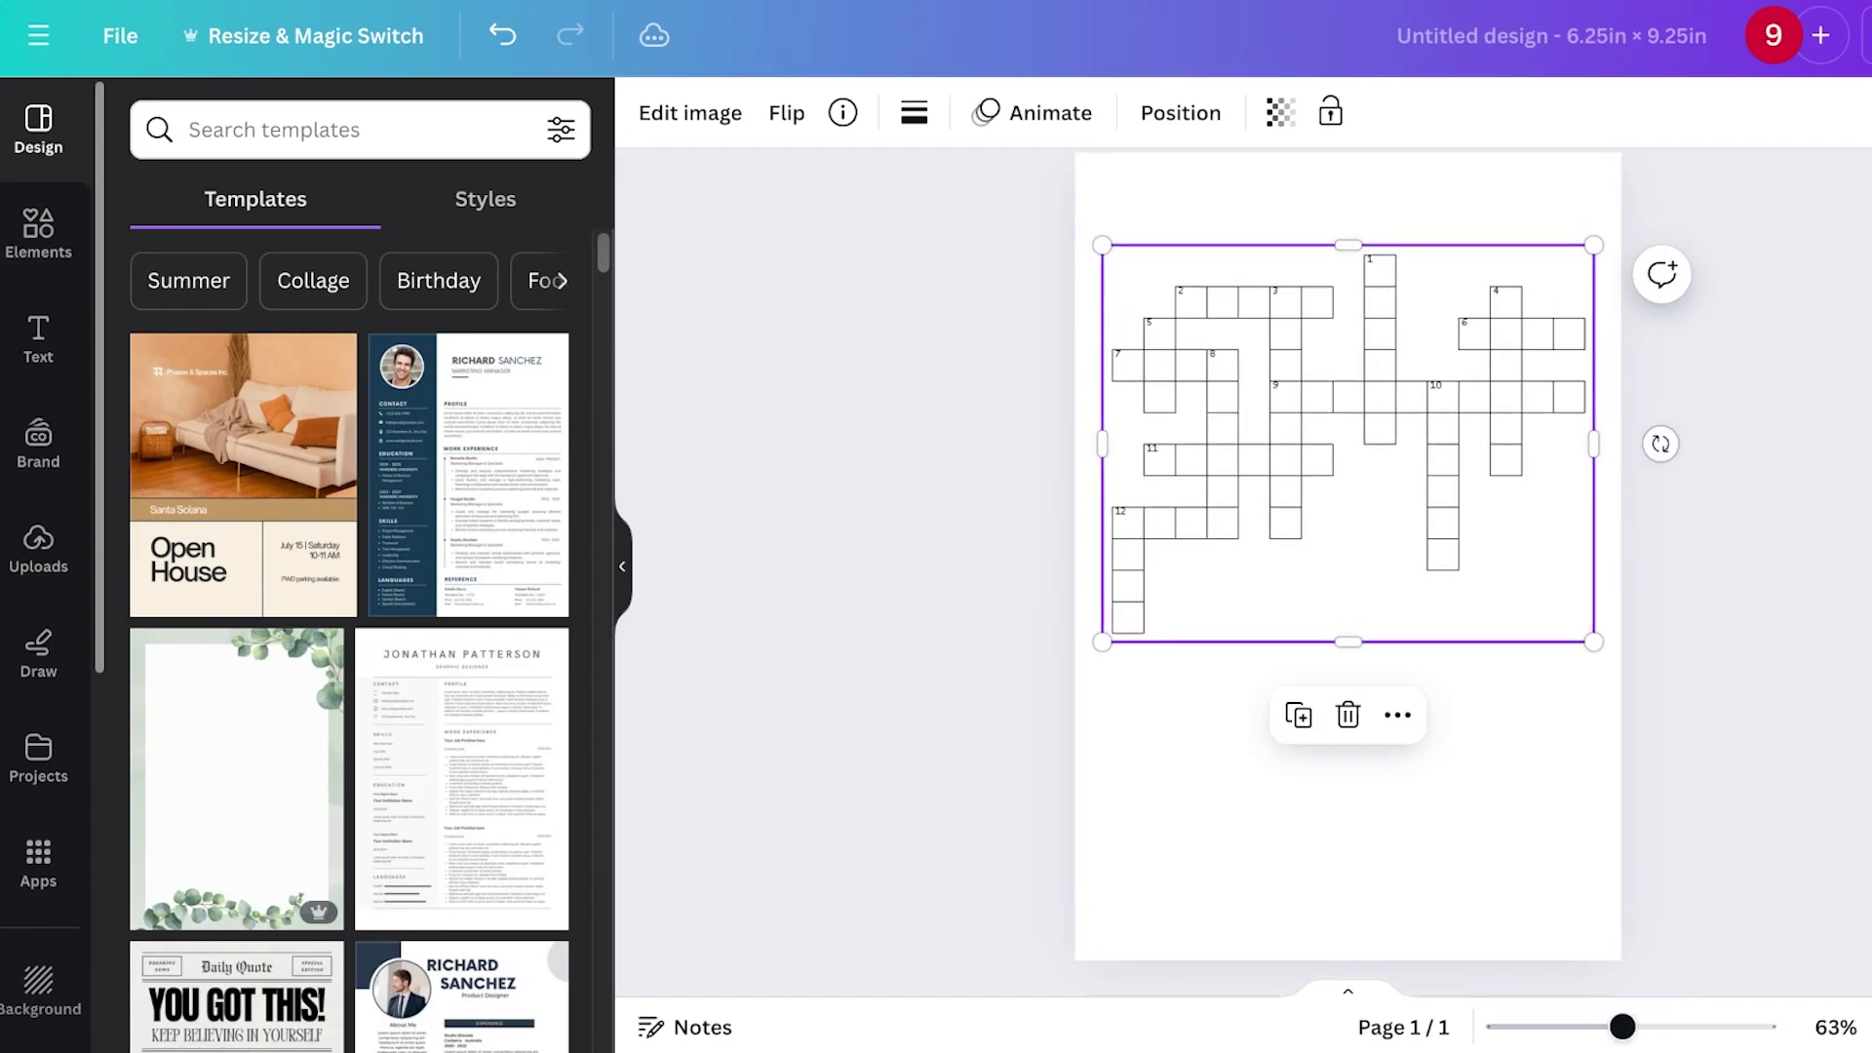
# Search the elements for "cats", add the pink paw prints graphic and shrink it near the page's upper-right corner.
pyautogui.click(38, 230)
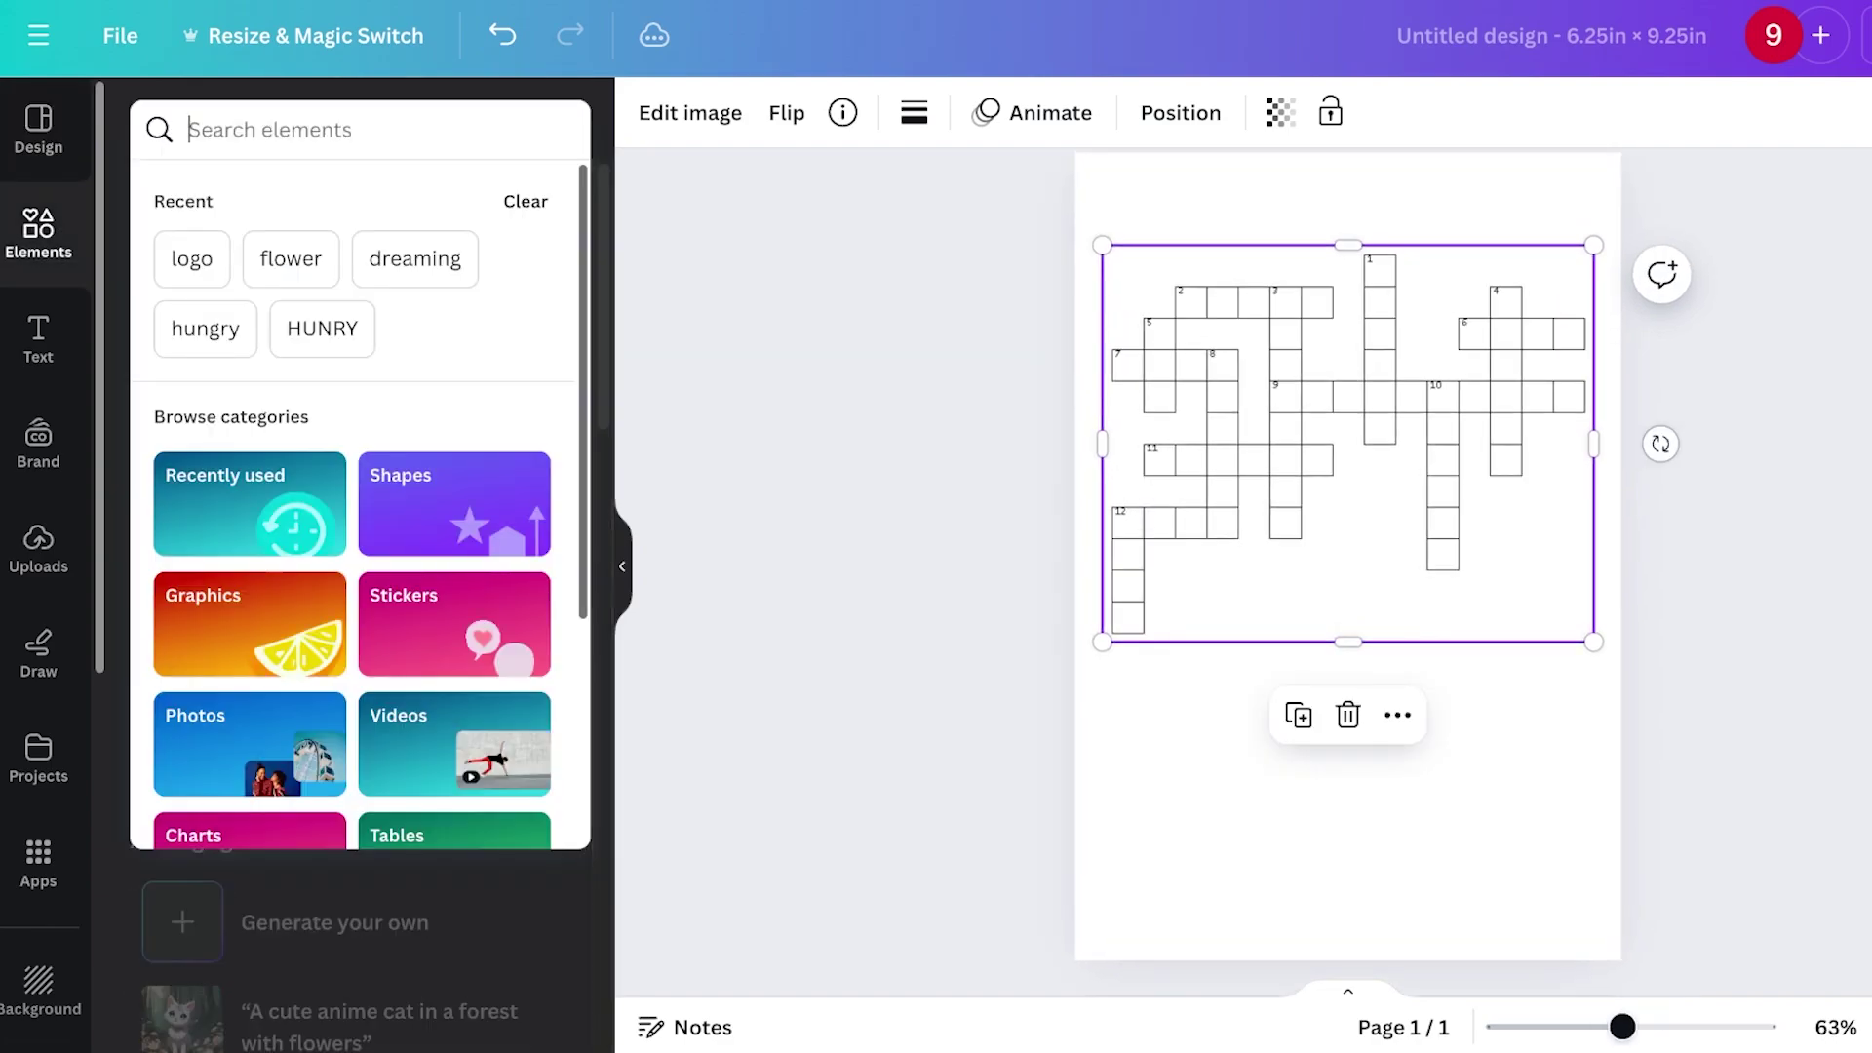
pyautogui.write('cats')
pyautogui.press('Return')
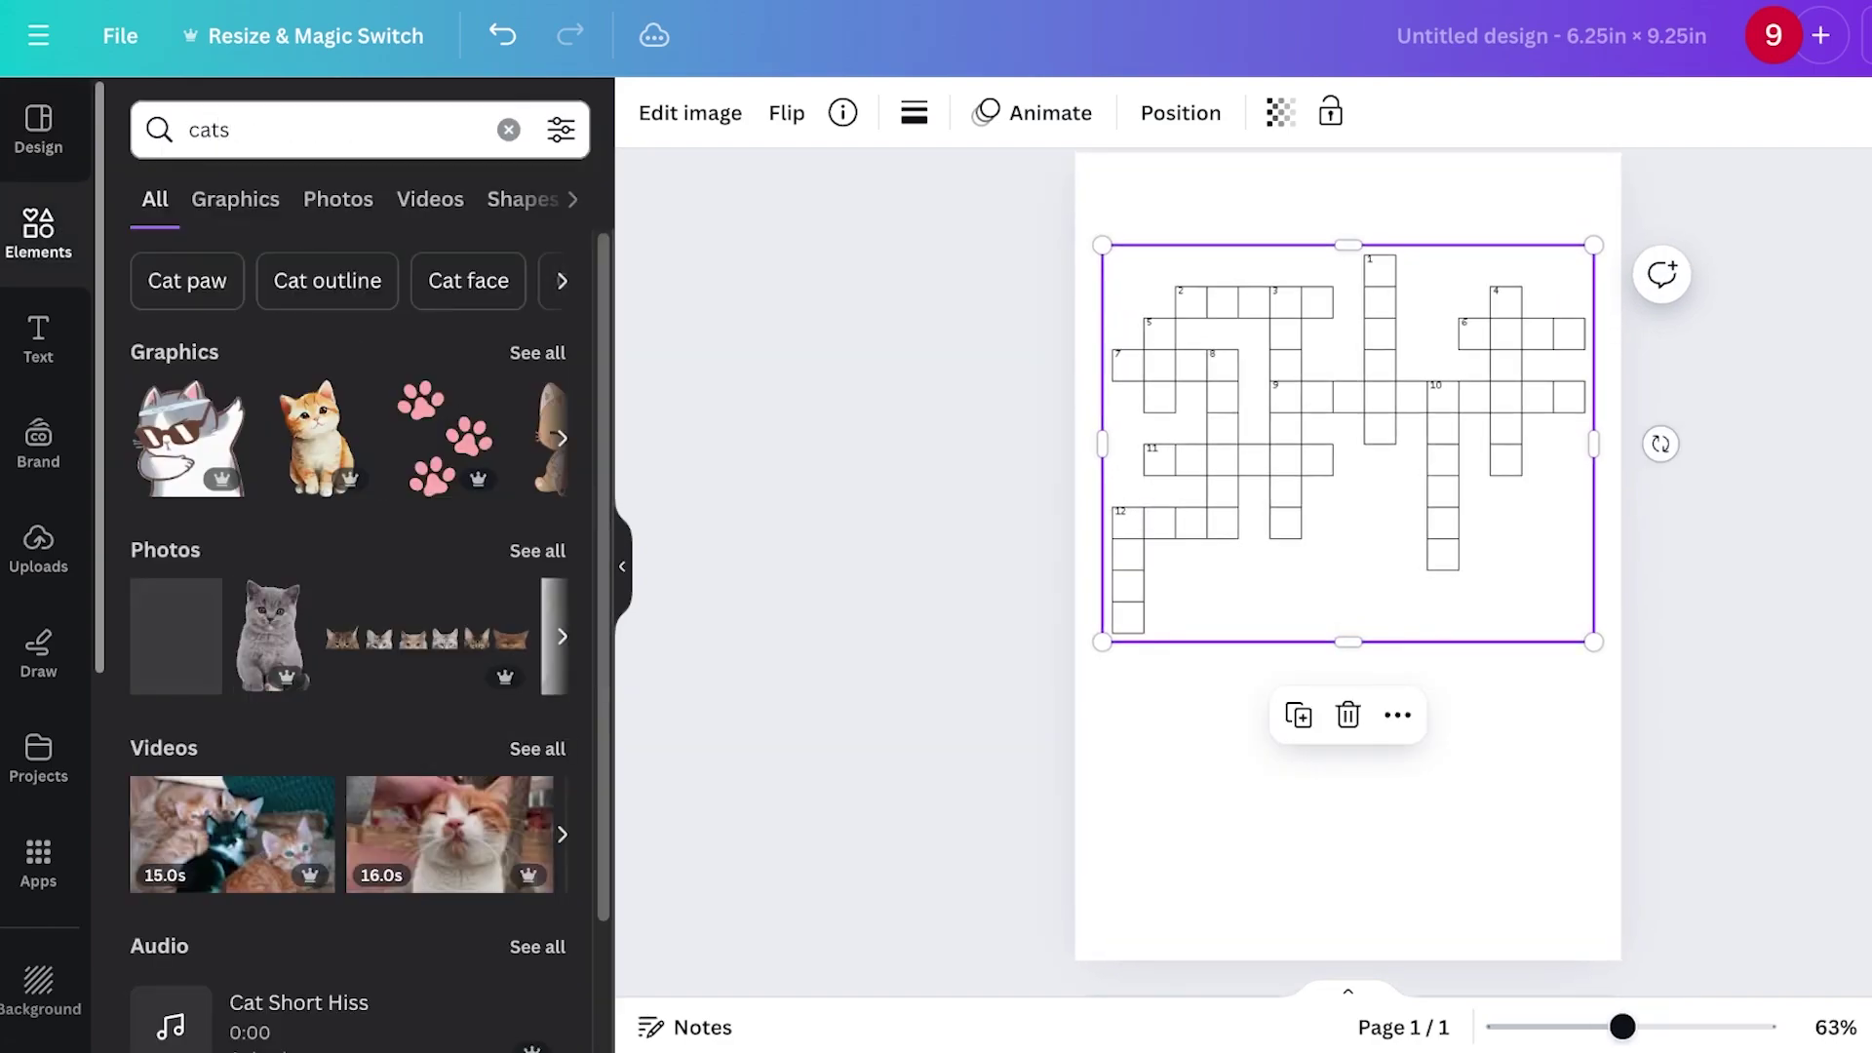
pyautogui.click(444, 438)
pyautogui.moveTo(1350, 556); pyautogui.dragTo(1509, 313)
pyautogui.moveTo(1400, 443); pyautogui.dragTo(1514, 311)
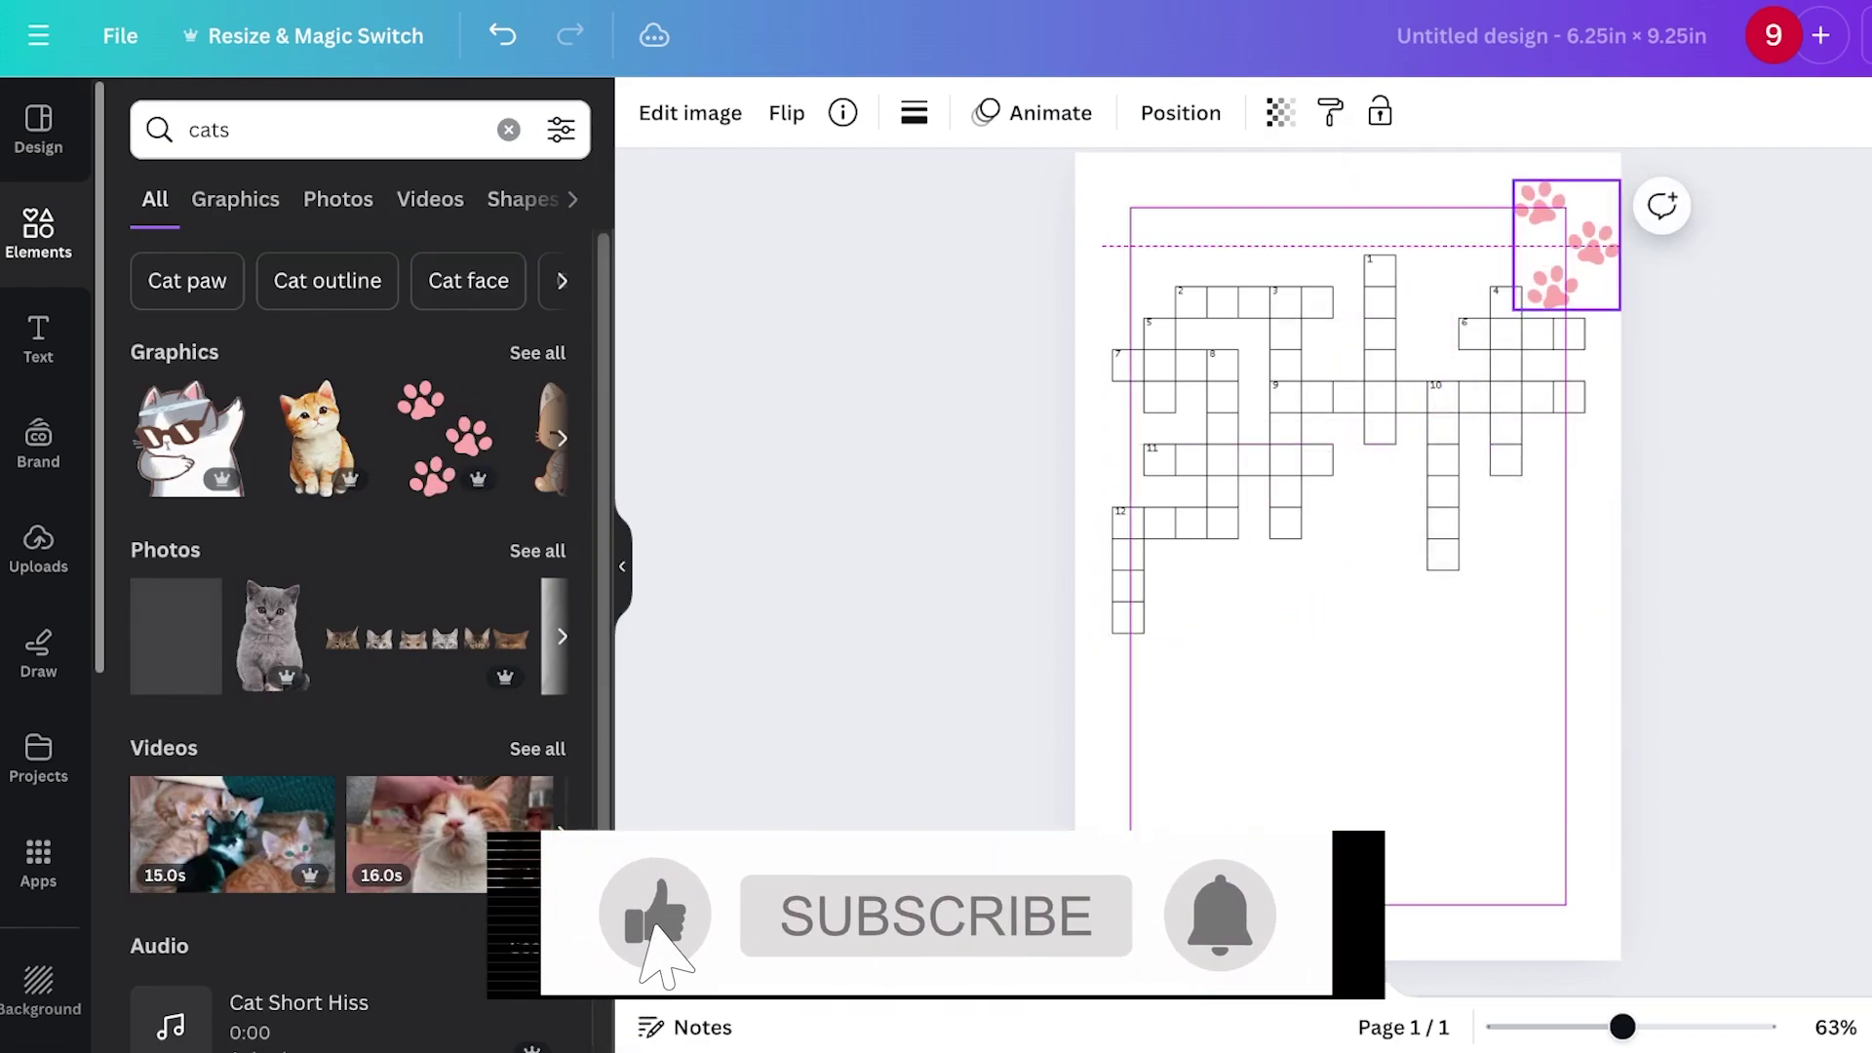
# Tilt the paw prints graphic slightly counterclockwise and position it at the page's upper-right corner.
pyautogui.moveTo(1567, 245); pyautogui.dragTo(1554, 217)
pyautogui.click(1345, 439)
pyautogui.press('Escape')
pyautogui.click(1555, 218)
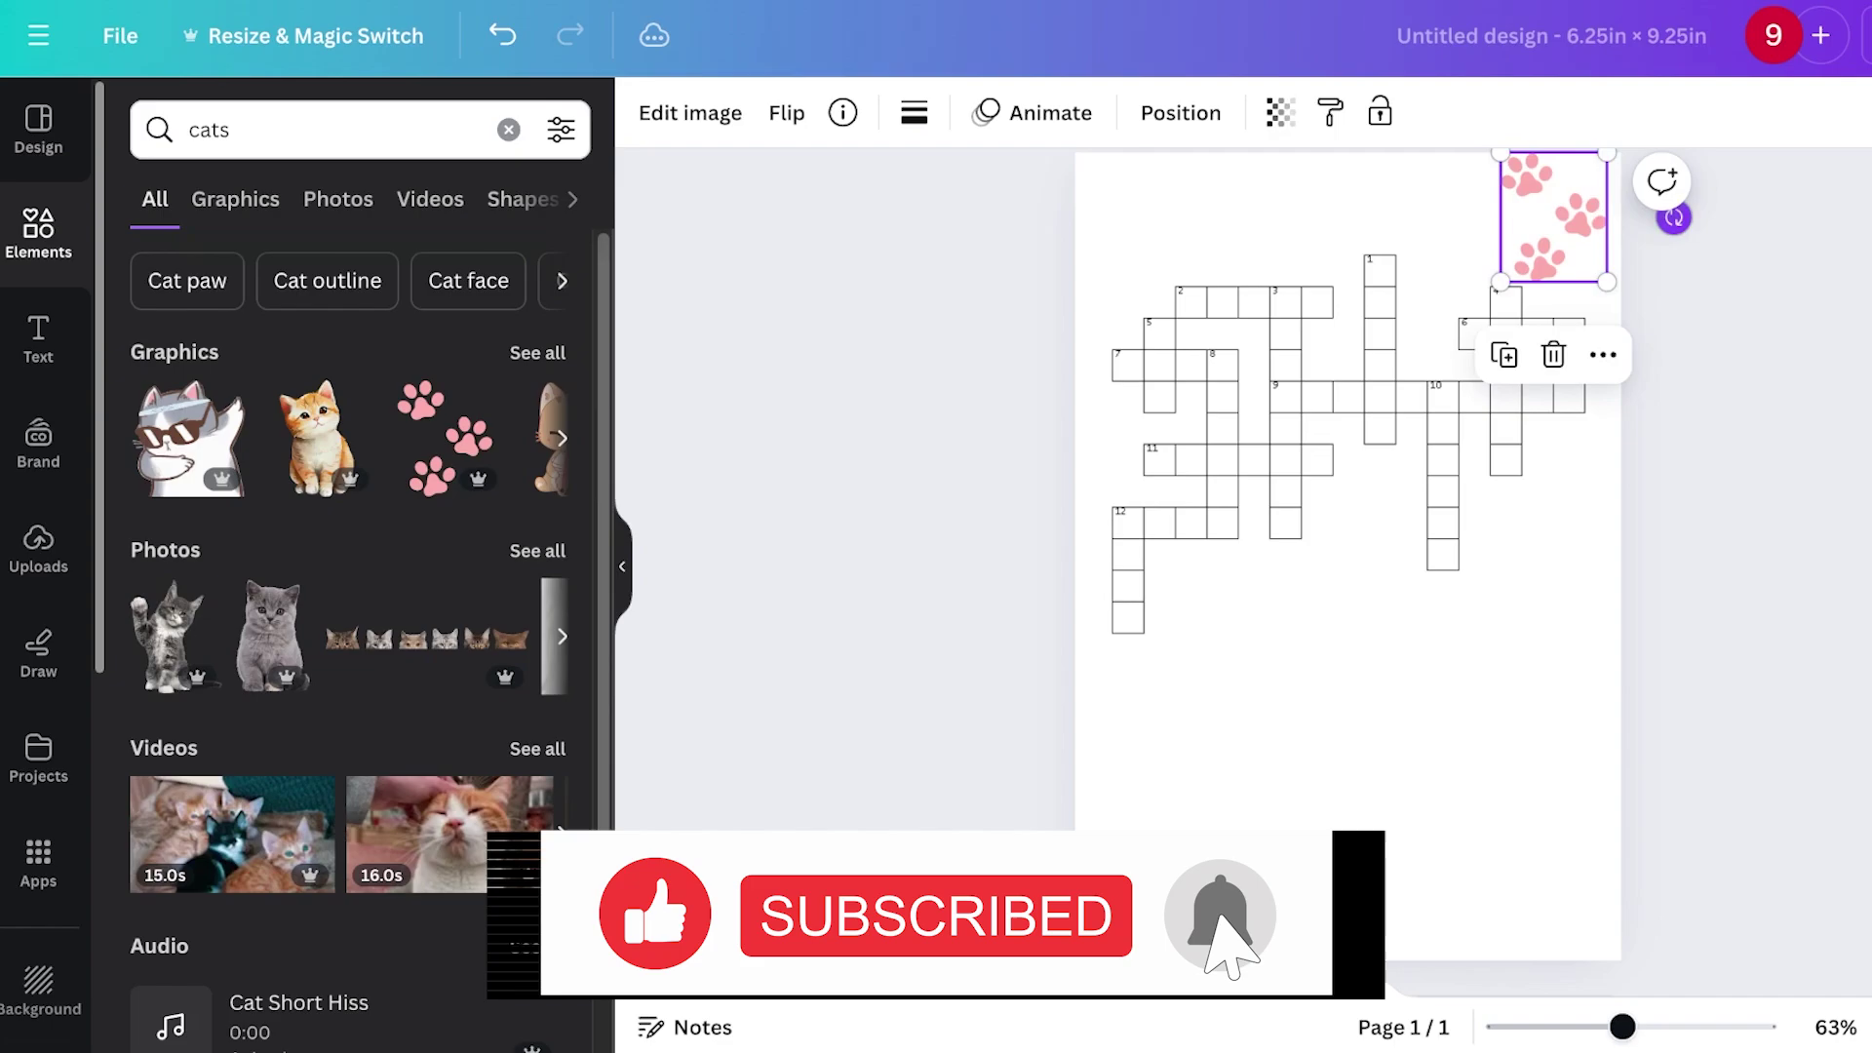
pyautogui.moveTo(1673, 217); pyautogui.dragTo(1669, 181)
pyautogui.moveTo(1554, 218)
pyautogui.mouseDown()
pyautogui.moveTo(1620, 223)
pyautogui.moveTo(1567, 210)
pyautogui.mouseUp()
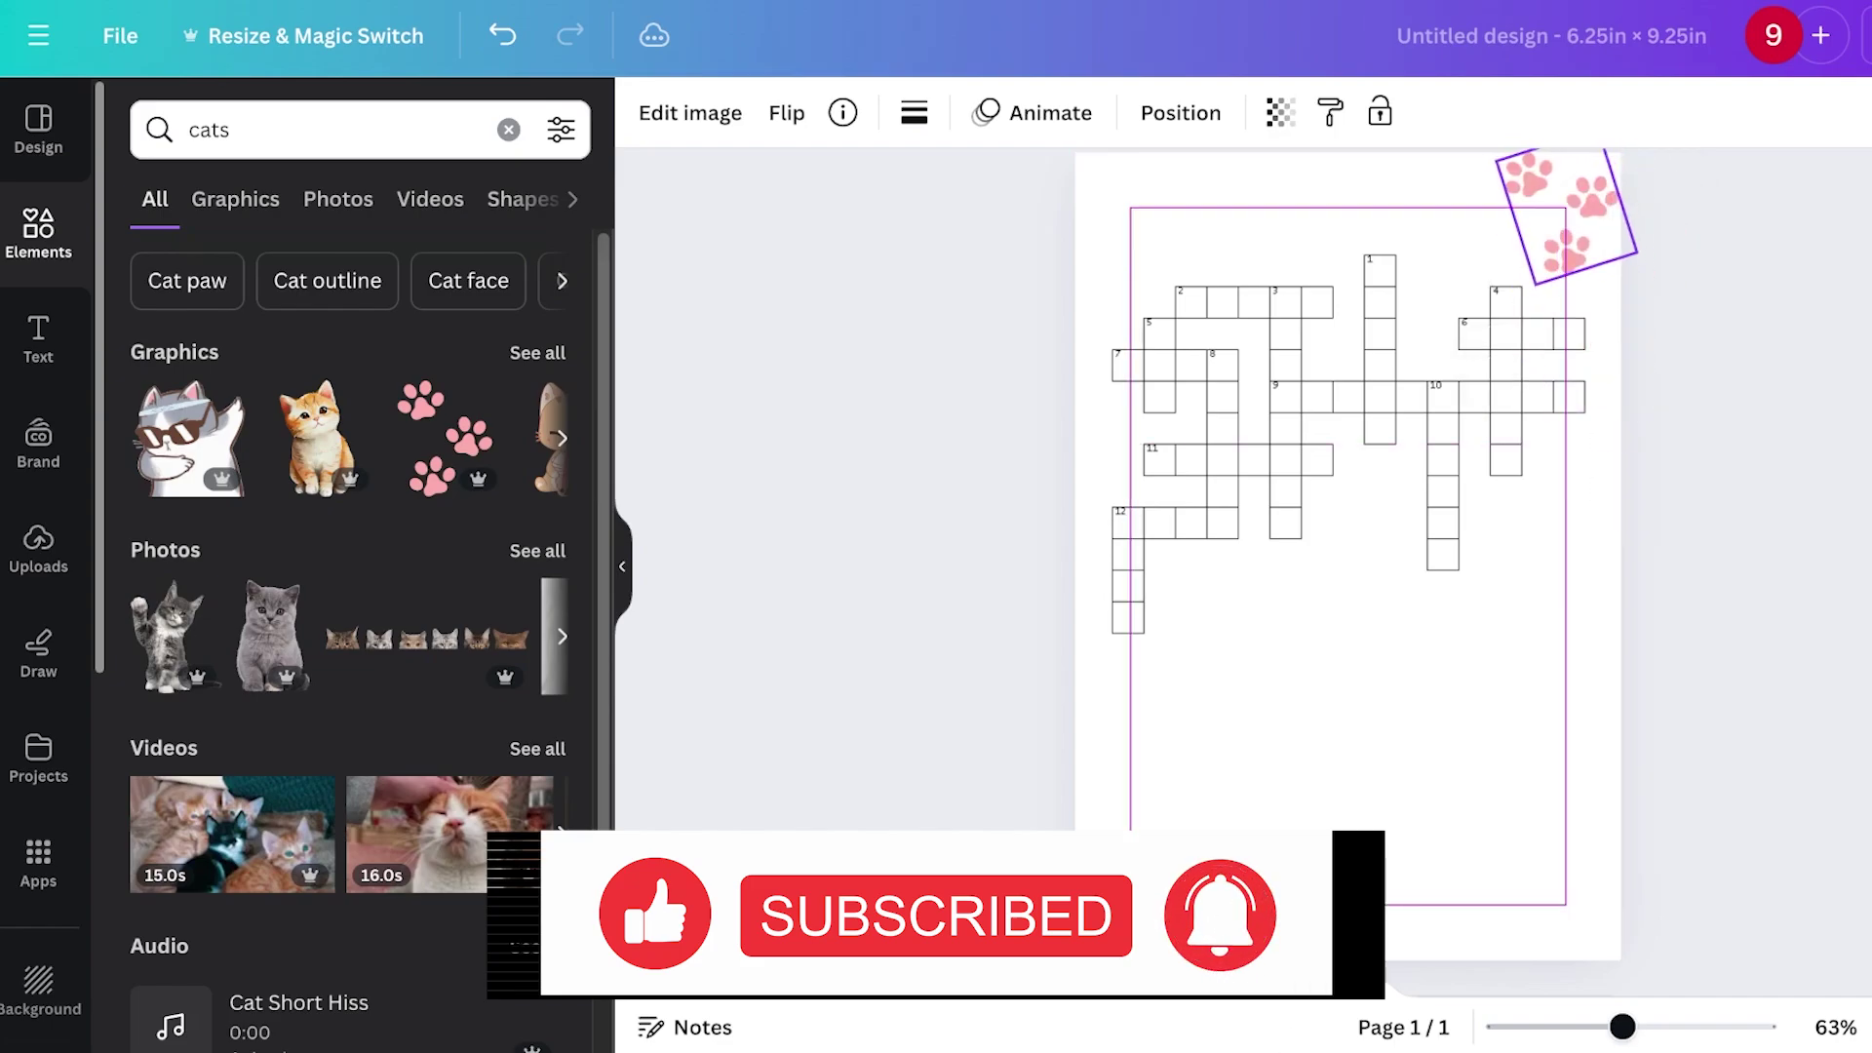
pyautogui.press('Escape')
# Copy the ACROSS and DOWN clues from Puzzlemaker and place them as text below the crossword grid in Canva.
pyautogui.scroll(1, 1348, 439)
pyautogui.scroll(-2, 1348, 439)
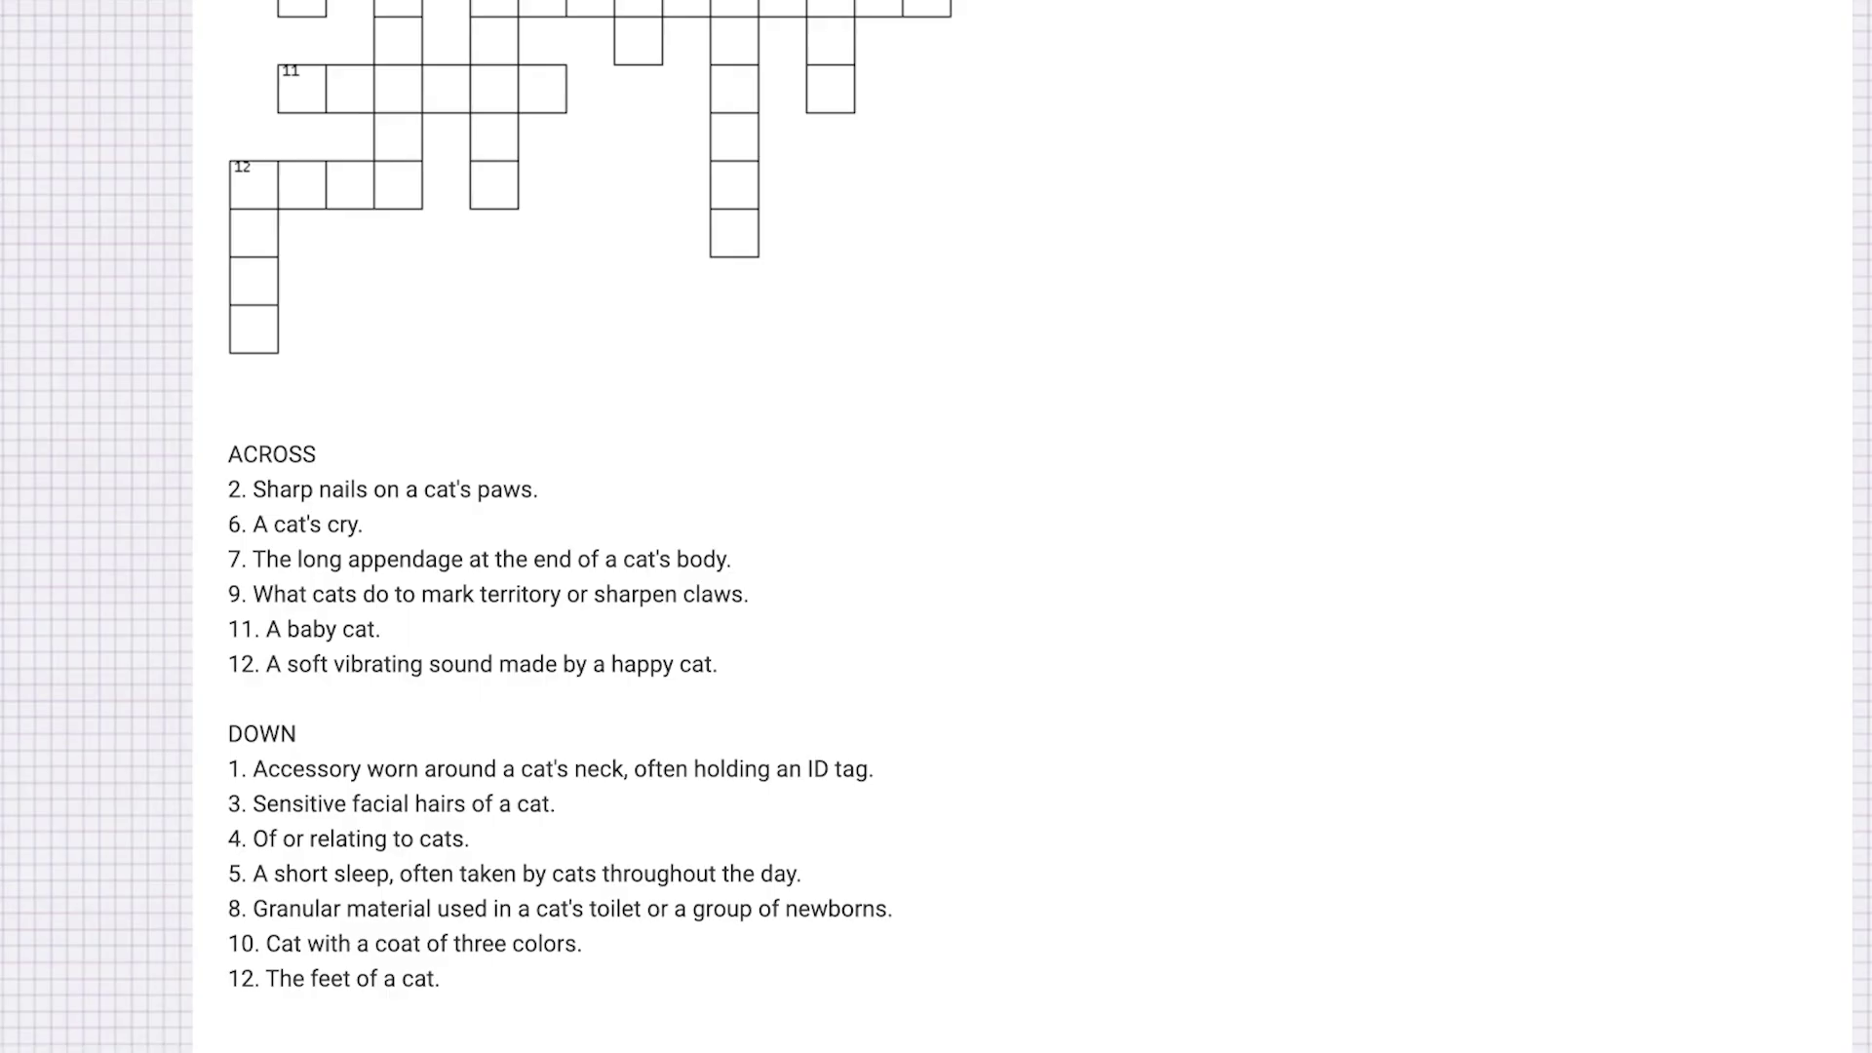
pyautogui.scroll(-5, 417, 752)
pyautogui.moveTo(229, 455); pyautogui.dragTo(441, 494)
pyautogui.hotkey('ctrl', 'c')
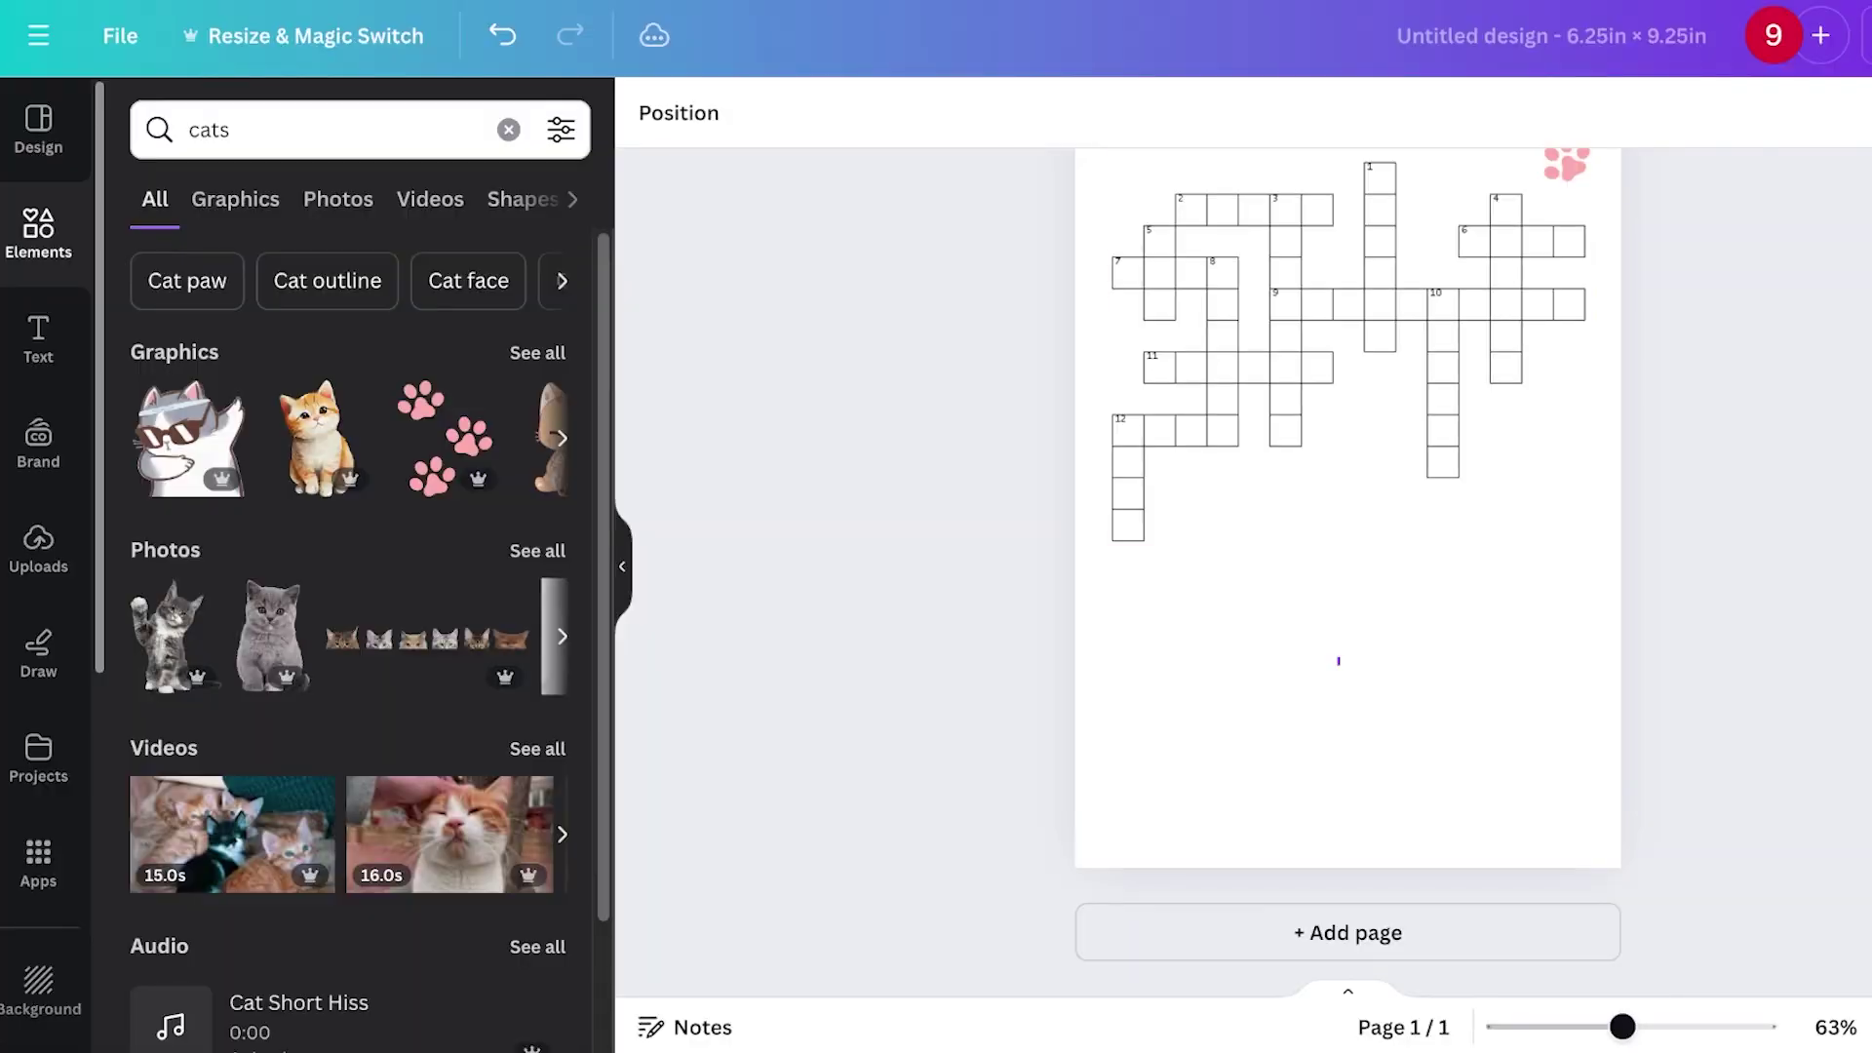
pyautogui.hotkey('ctrl', 'v')
pyautogui.click(1348, 741)
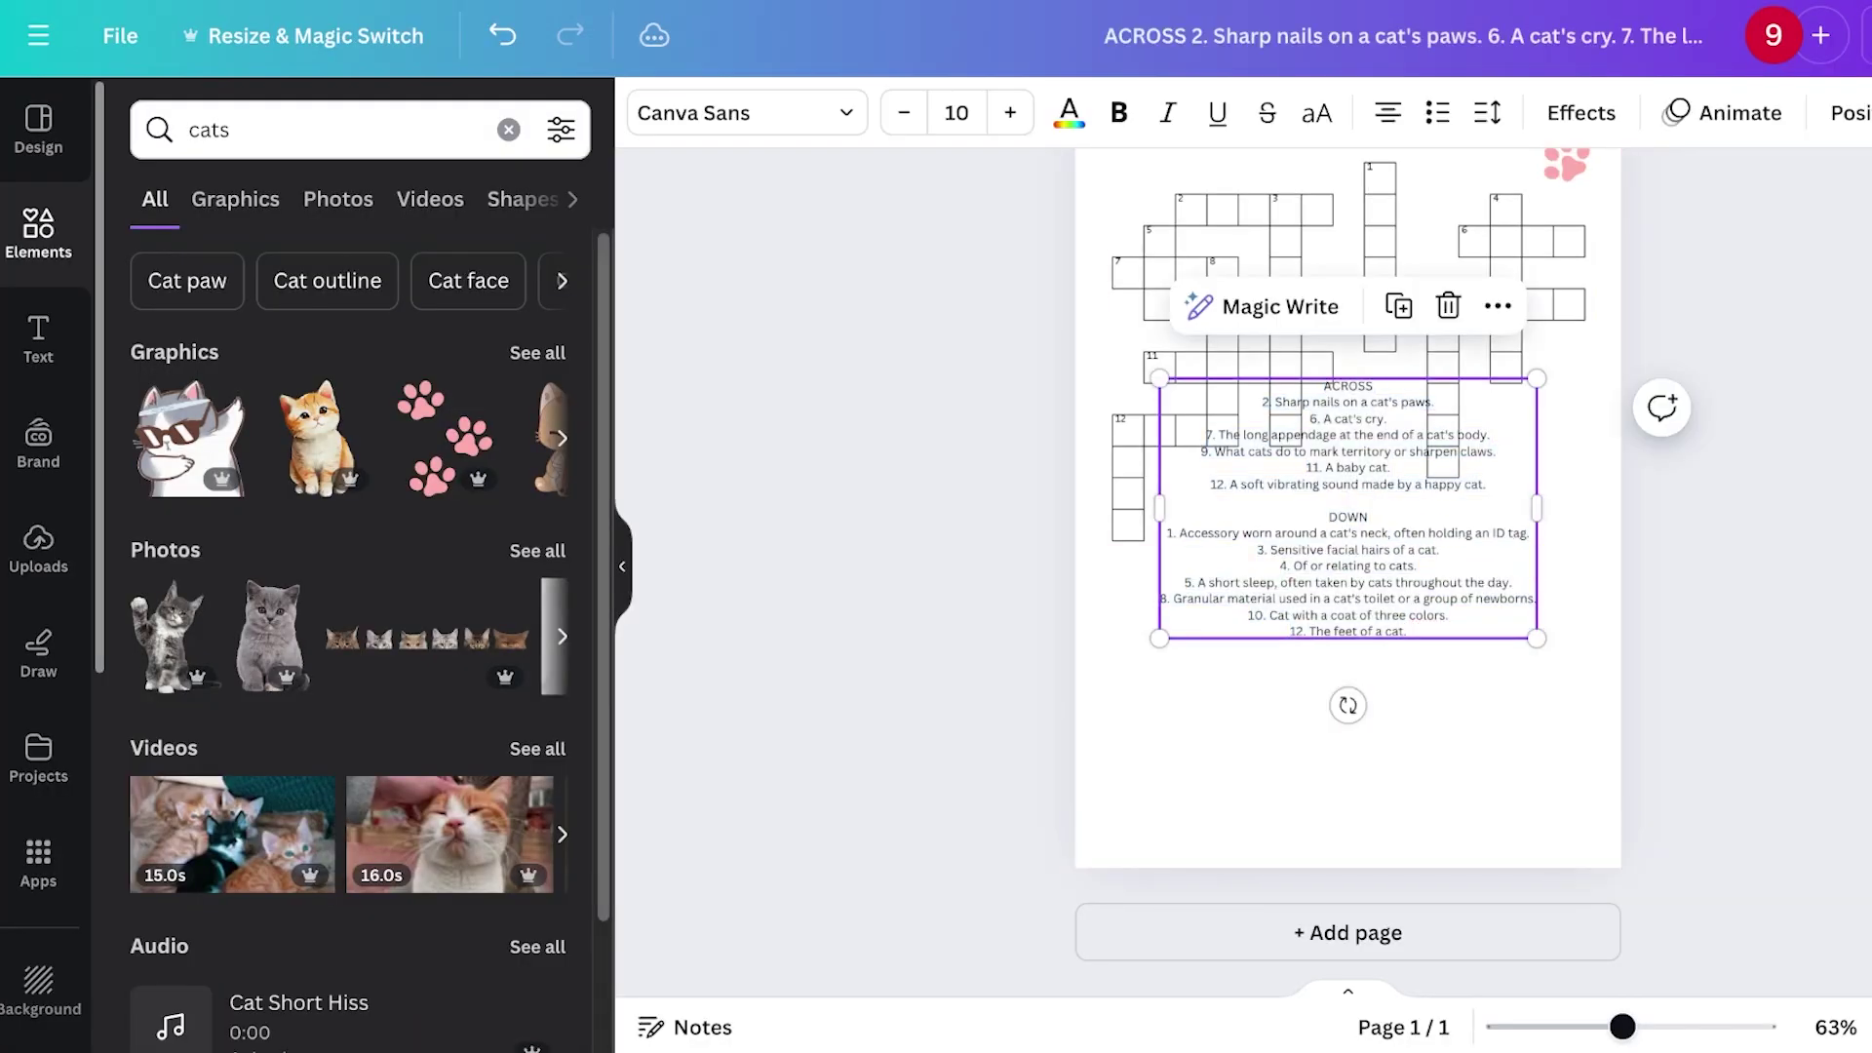
pyautogui.moveTo(1348, 507); pyautogui.dragTo(1348, 711)
# Try the London, Helvetica World, Cooper Hewitt and League Spartan fonts on the clues and apply Cloud.
pyautogui.click(747, 112)
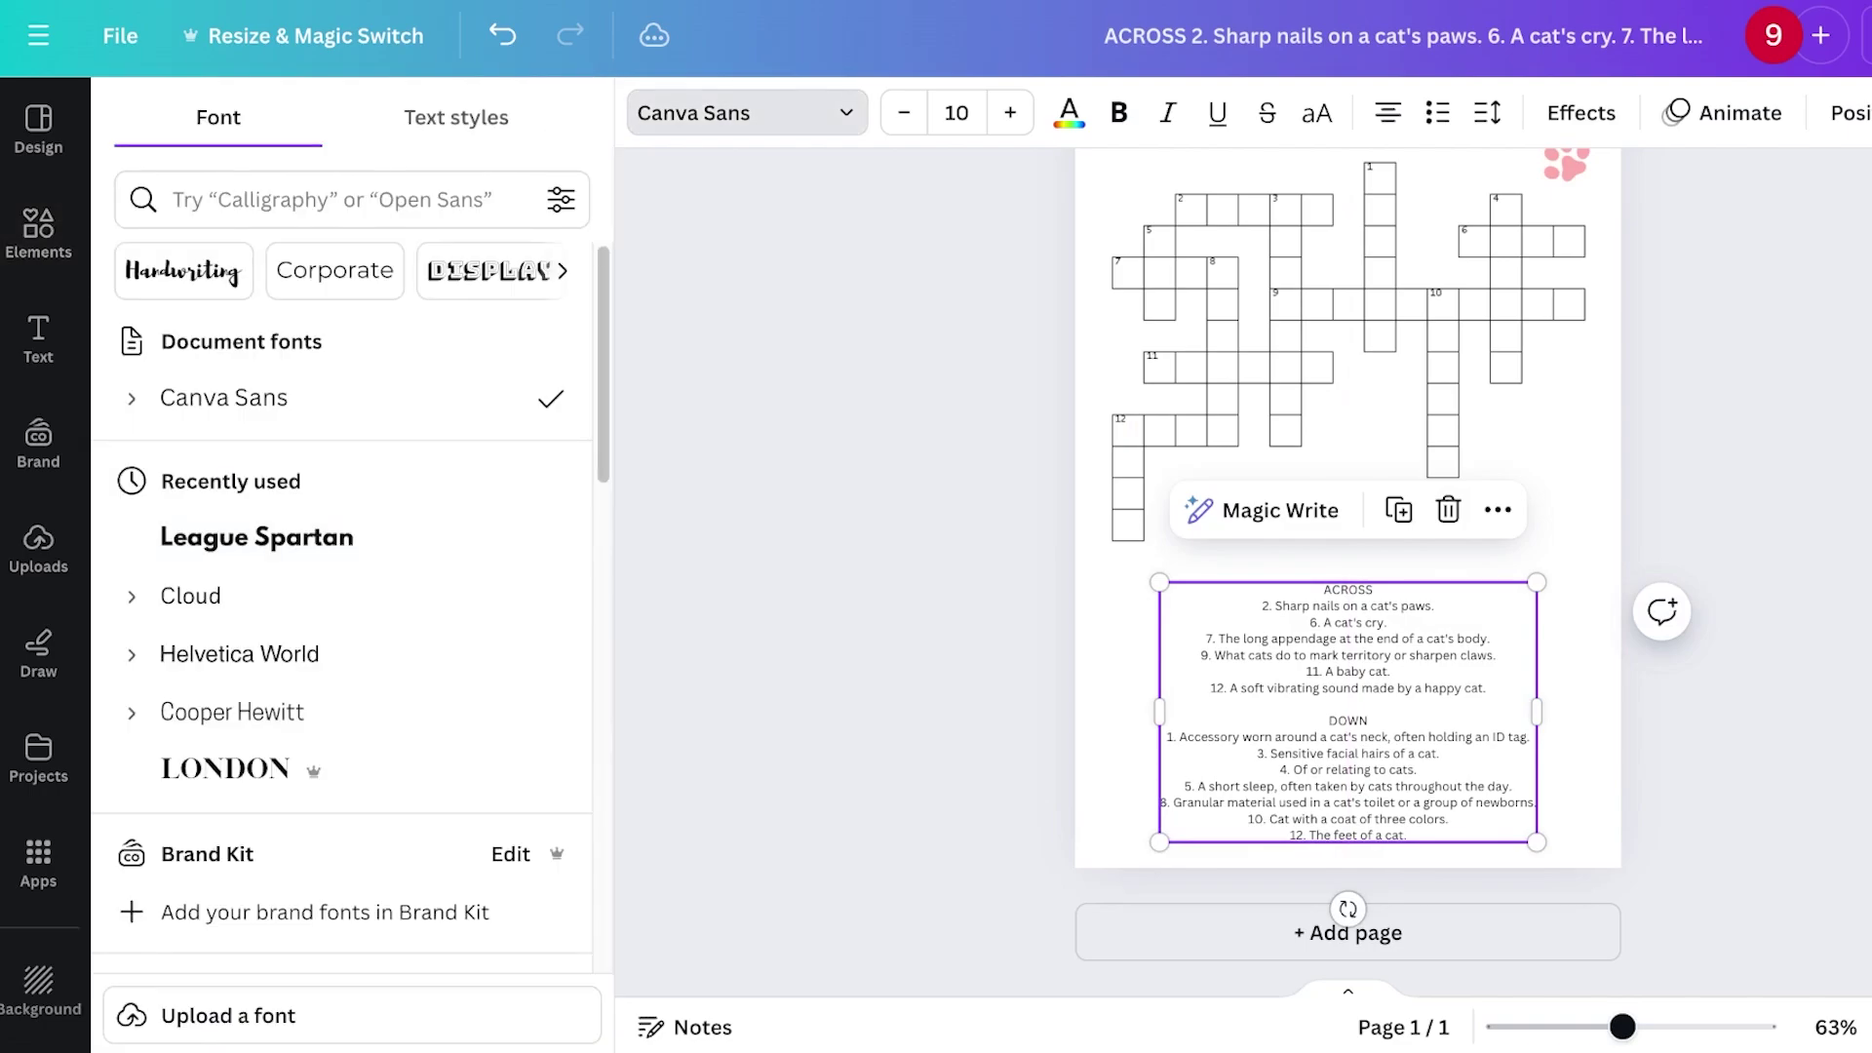
pyautogui.click(224, 770)
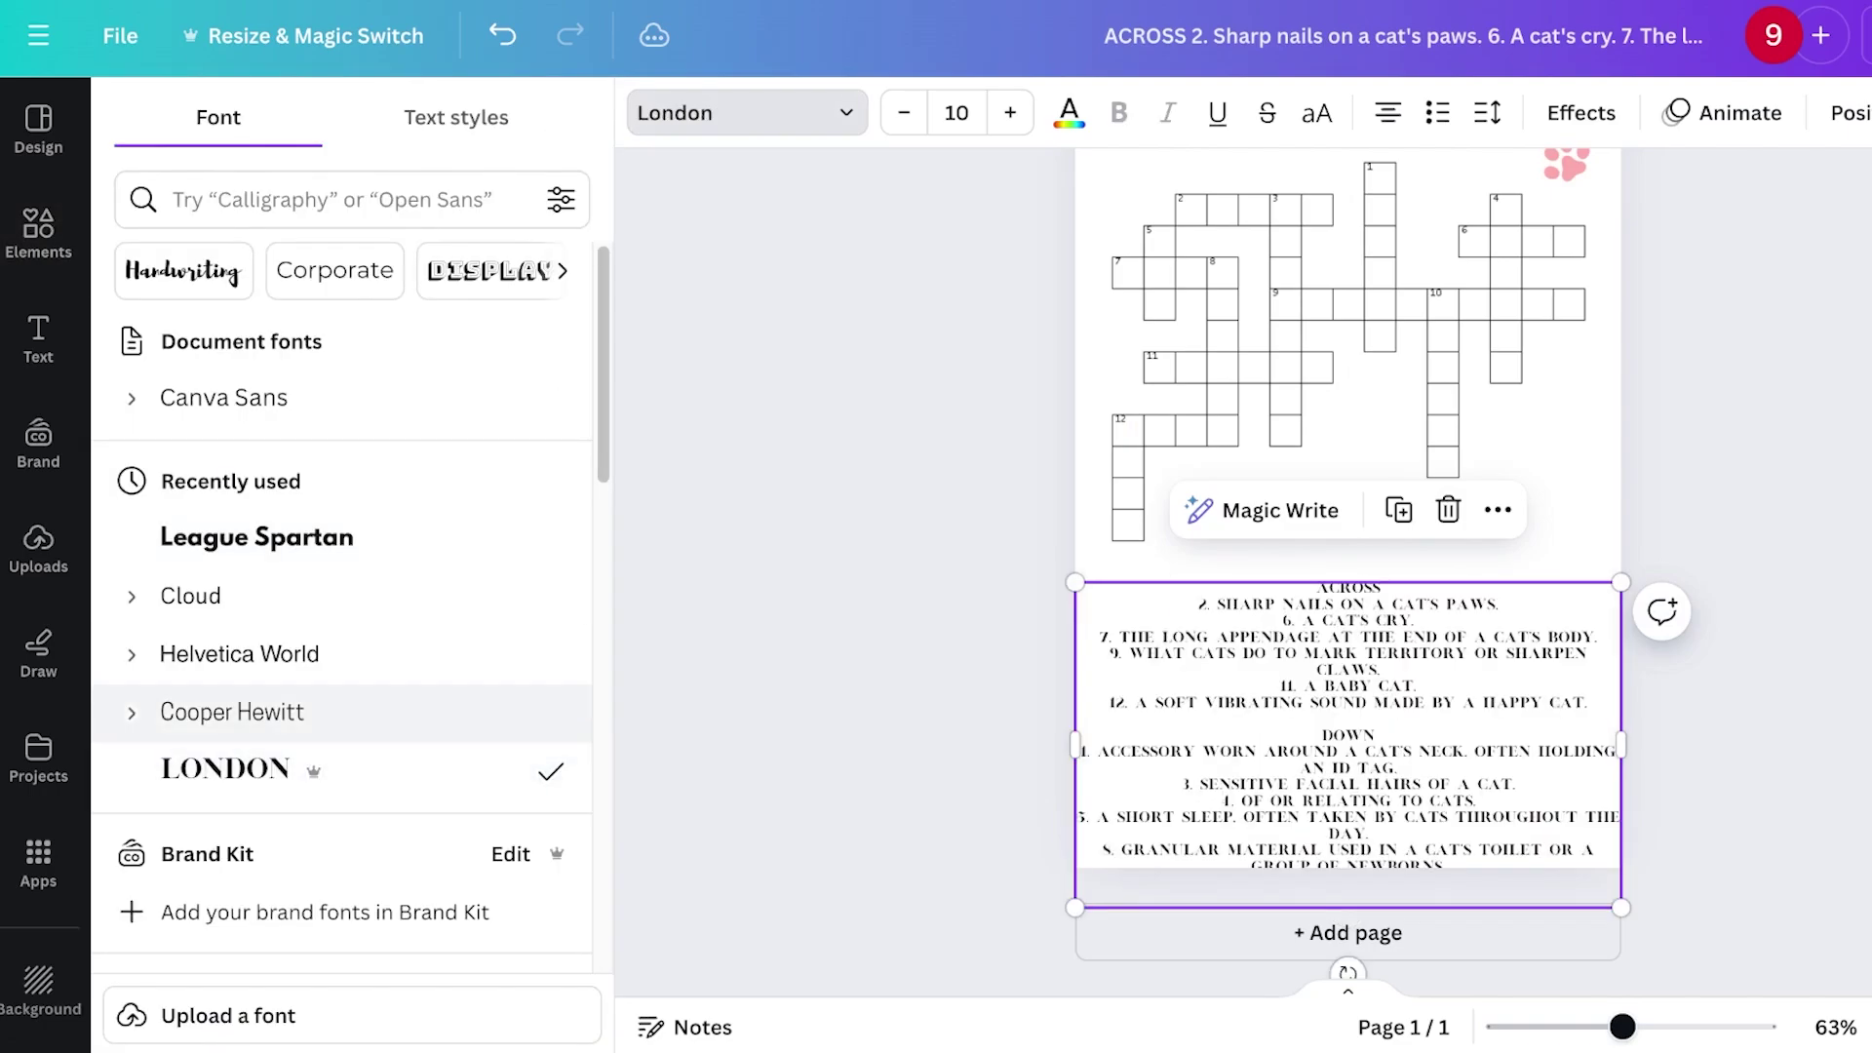
pyautogui.click(239, 654)
pyautogui.click(231, 713)
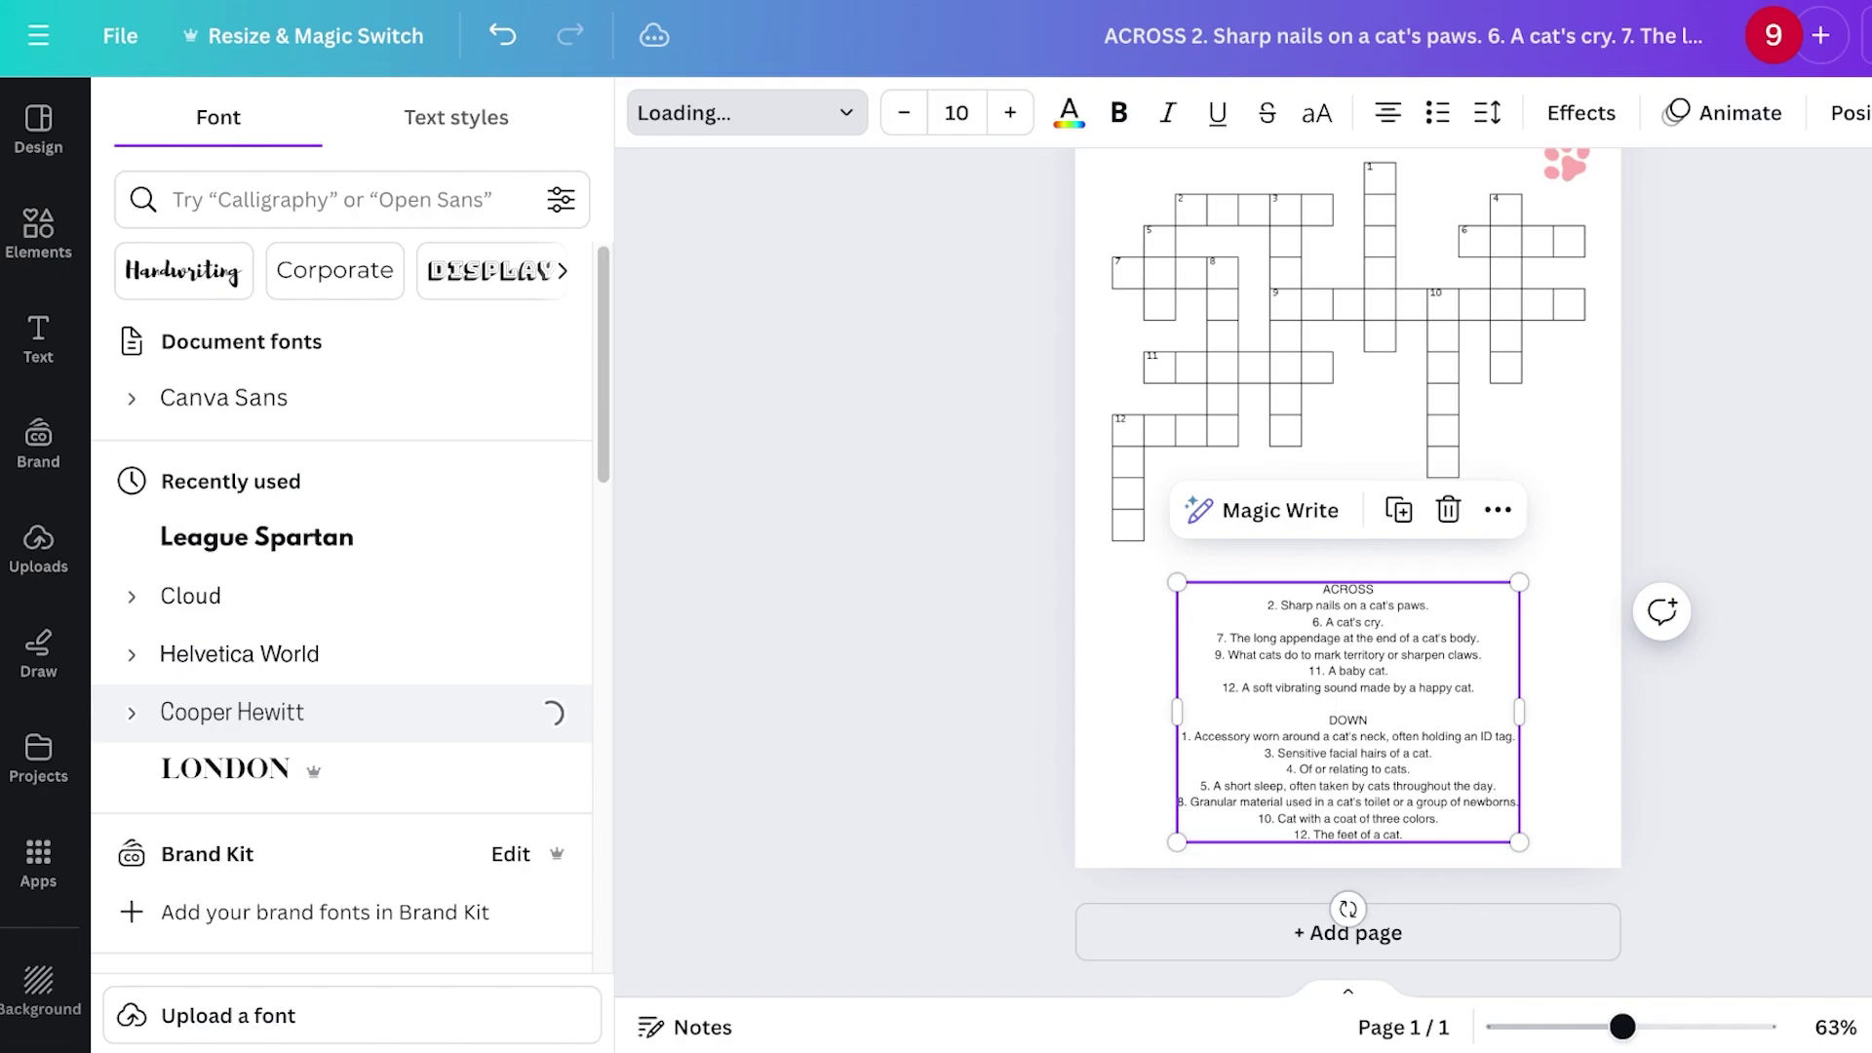
pyautogui.click(257, 538)
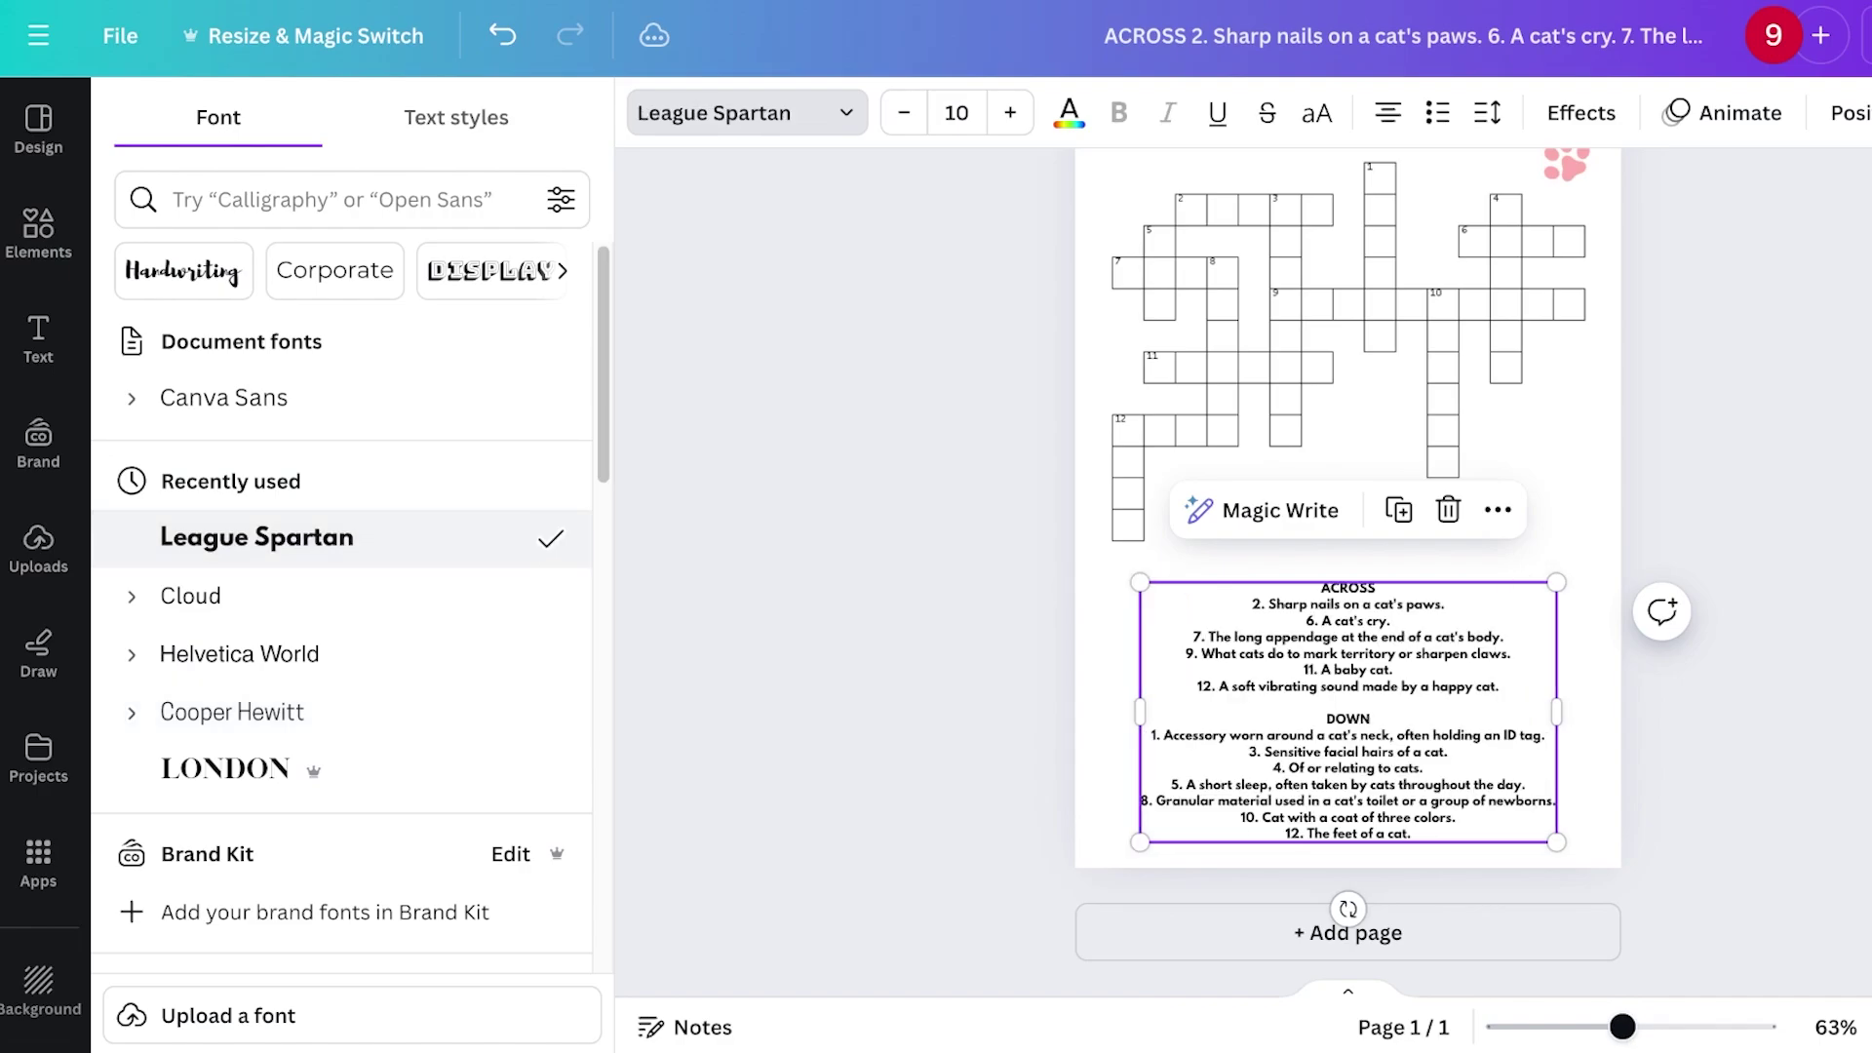
pyautogui.click(190, 596)
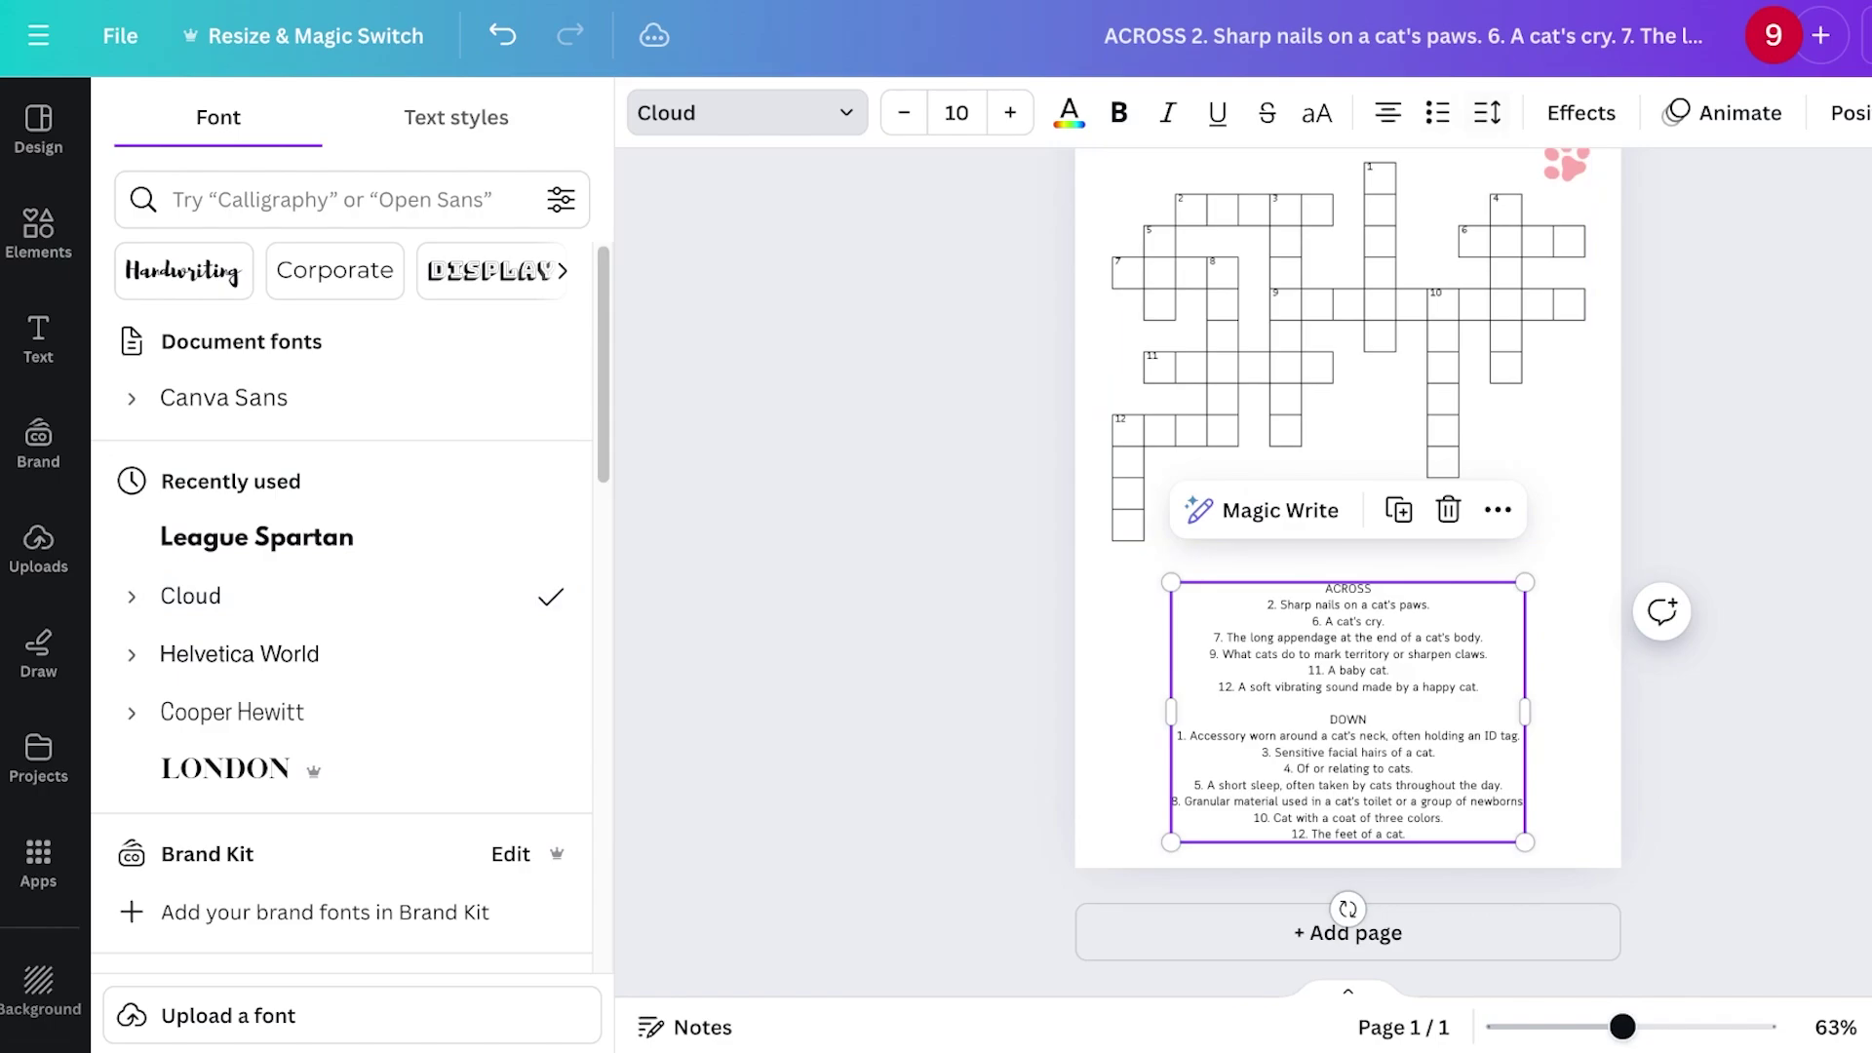
# Left-align the clue text and move its block toward the page's left margin.
pyautogui.click(1388, 112)
pyautogui.doubleClick(1347, 711)
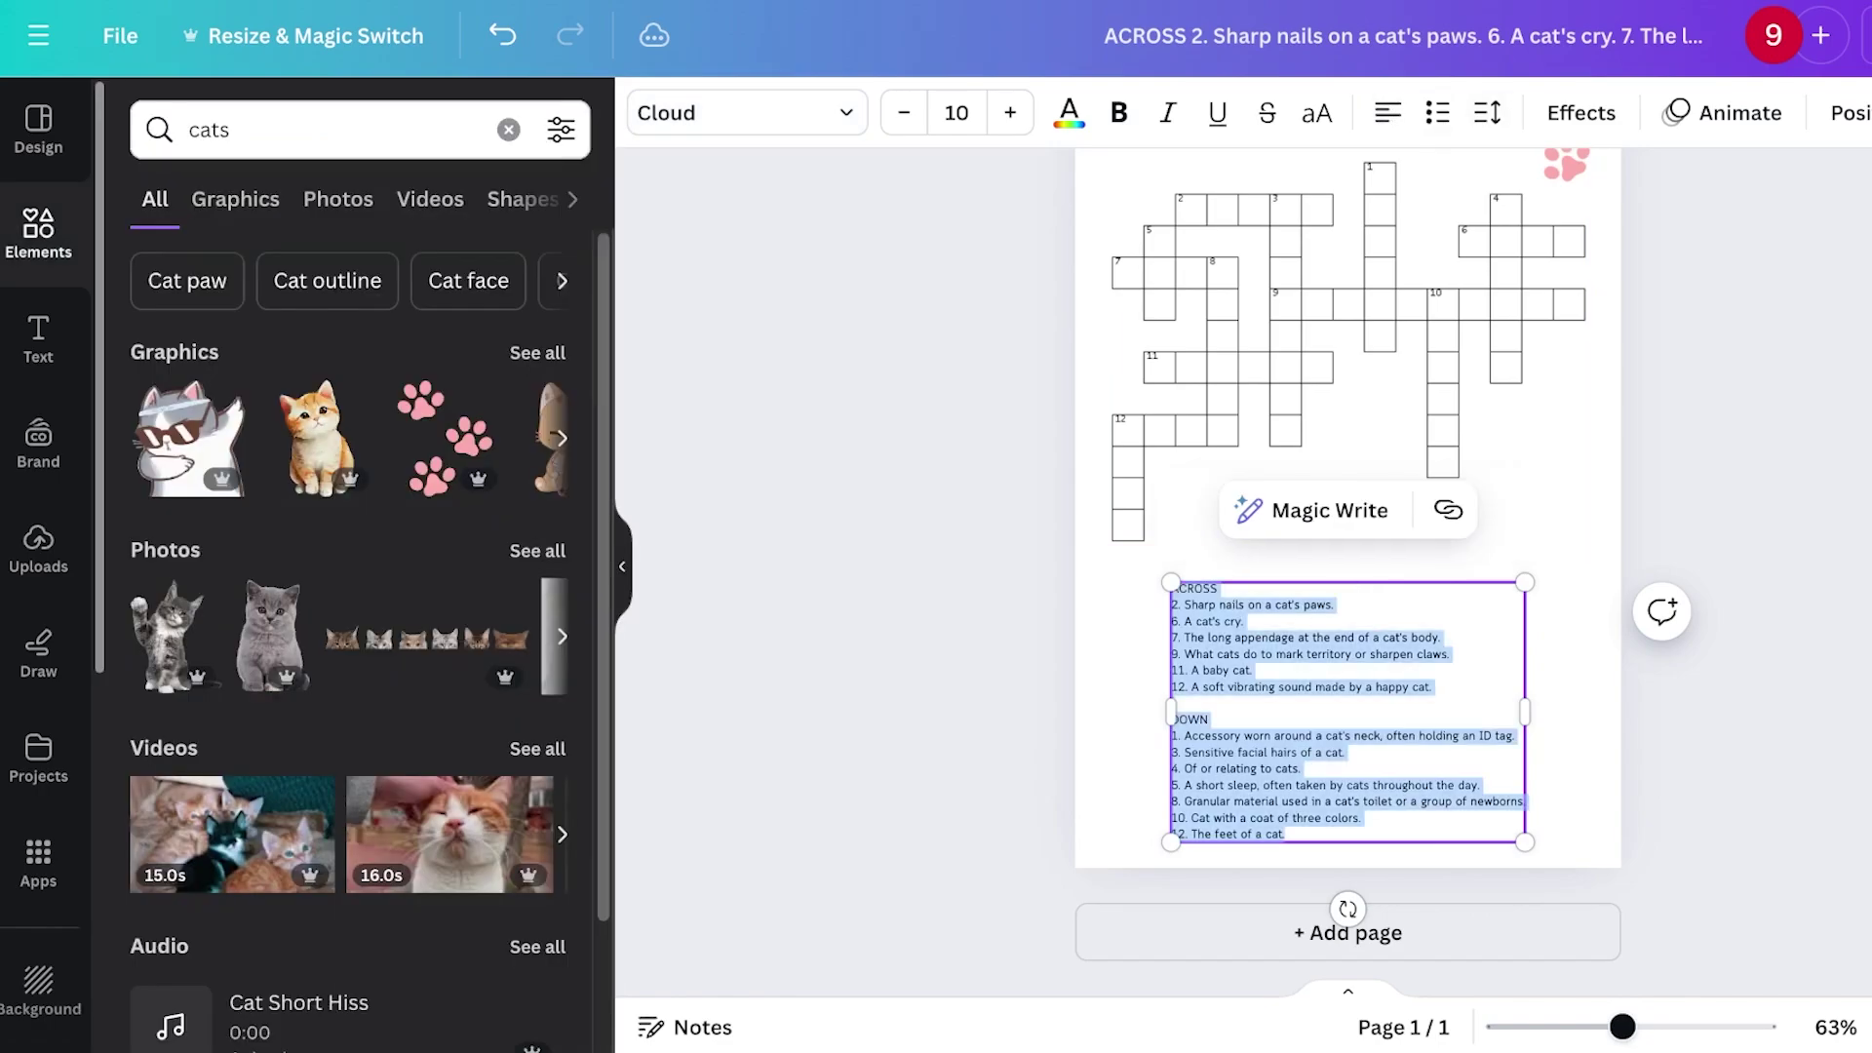
pyautogui.click(1580, 565)
pyautogui.moveTo(1348, 686); pyautogui.dragTo(1306, 682)
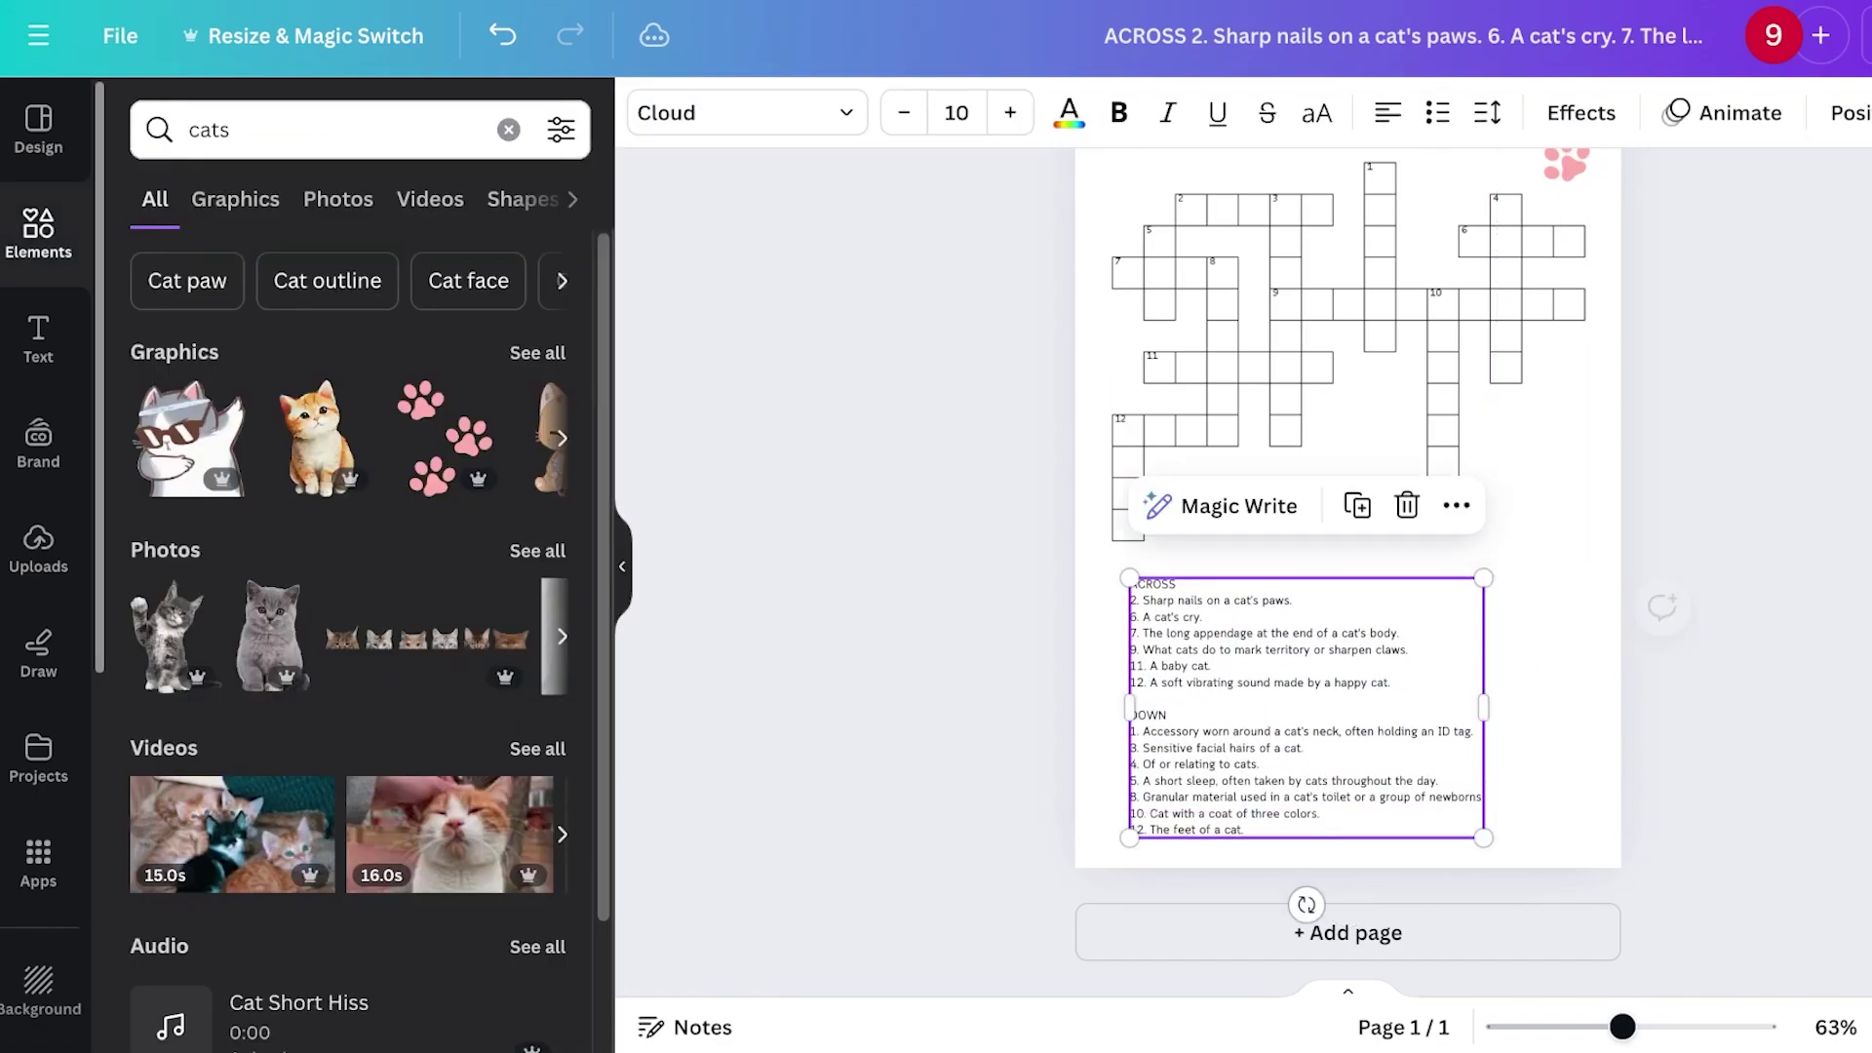
# Reposition the clue block so it sits roughly centred below the crossword grid.
pyautogui.scroll(2, 1306, 682)
pyautogui.moveTo(1306, 852); pyautogui.dragTo(1405, 847)
pyautogui.scroll(-2, 1348, 585)
pyautogui.moveTo(1404, 683); pyautogui.dragTo(1417, 705)
pyautogui.click(1158, 704)
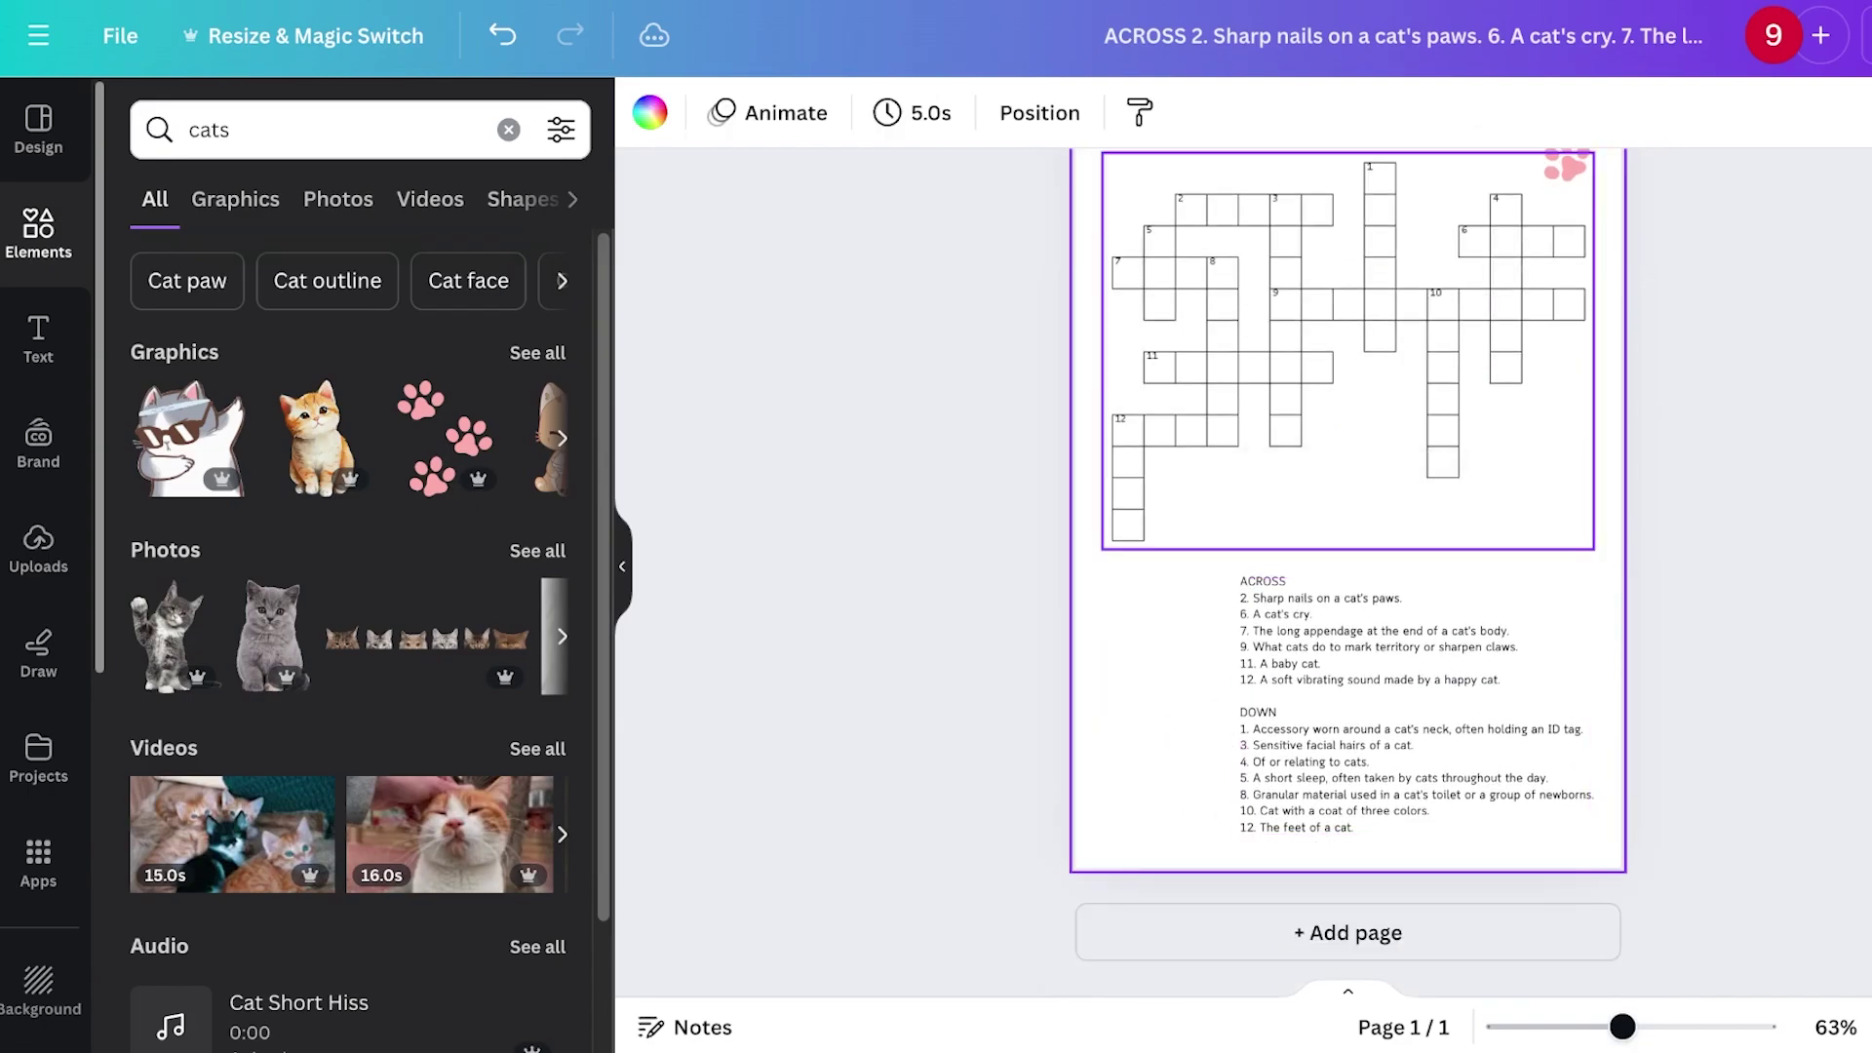
pyautogui.scroll(1, 1348, 507)
pyautogui.moveTo(1417, 711); pyautogui.dragTo(1323, 713)
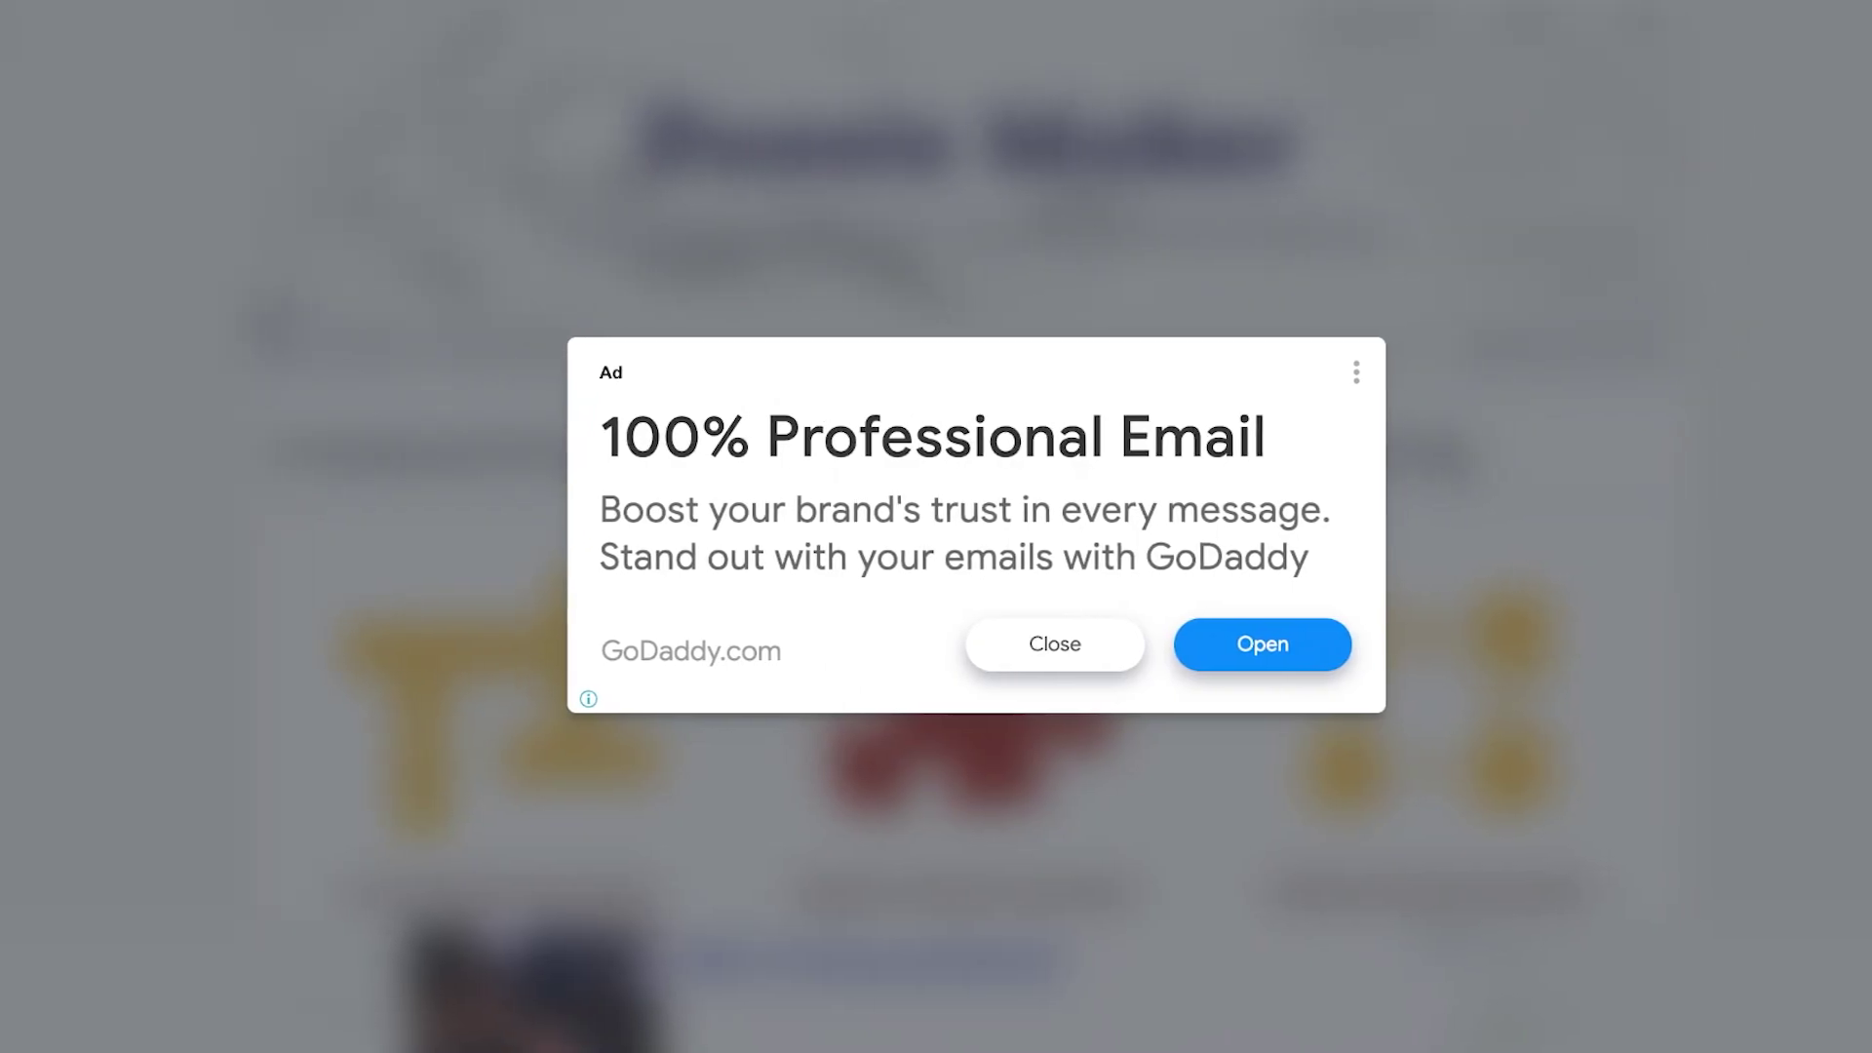
# Open the design's download settings and bring up the available file types.
pyautogui.scroll(-4, 936, 468)
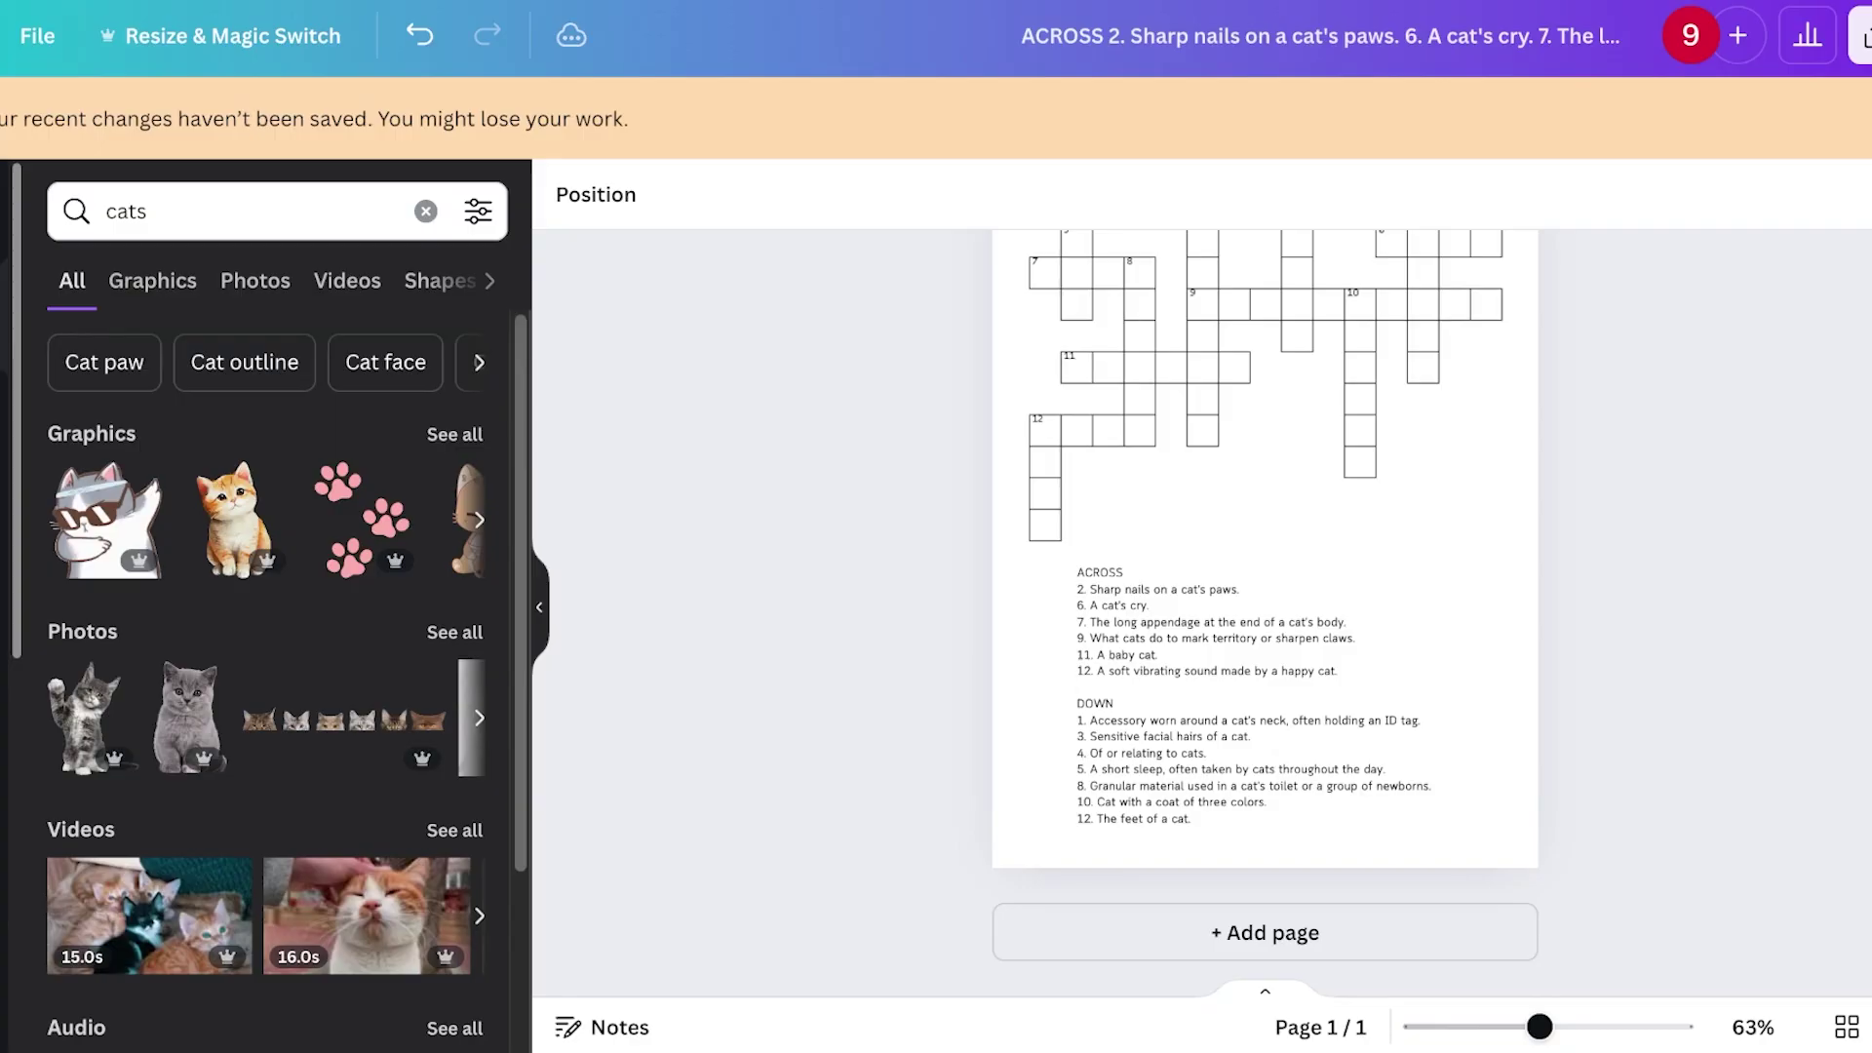
pyautogui.click(1859, 35)
pyautogui.click(1665, 772)
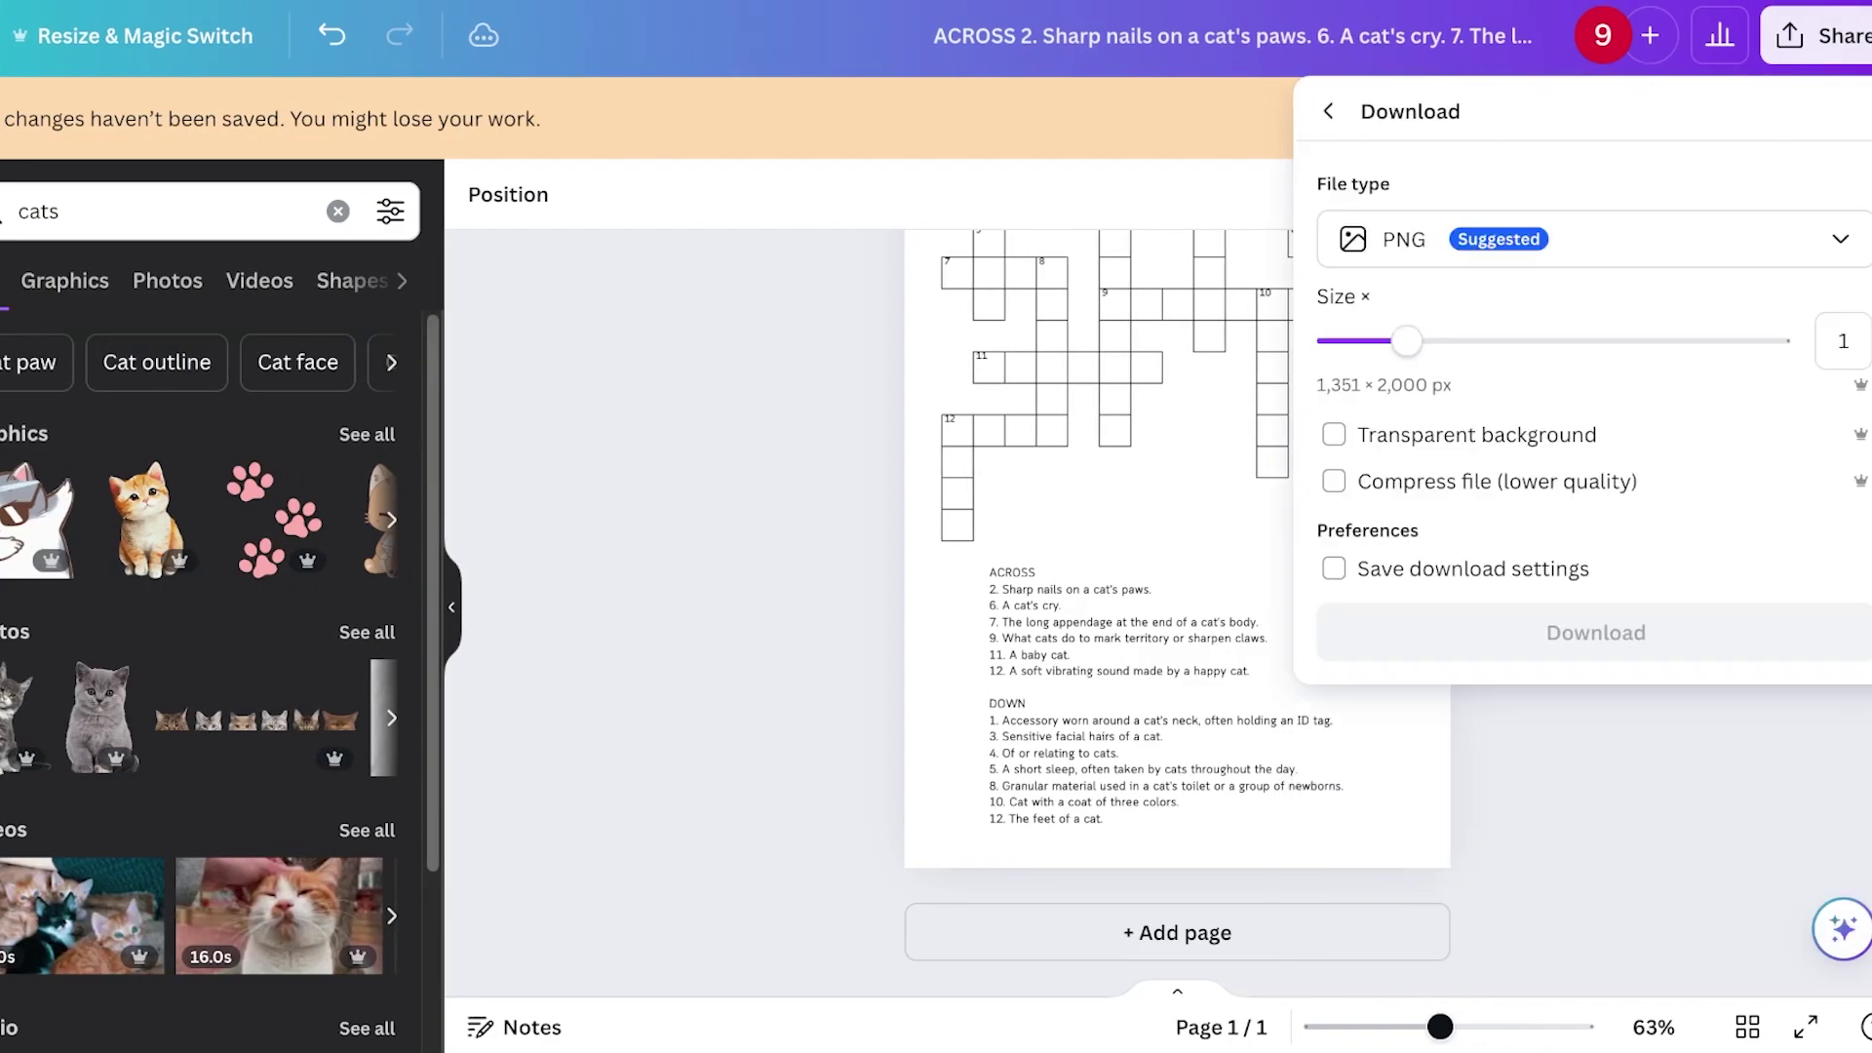
pyautogui.click(1595, 238)
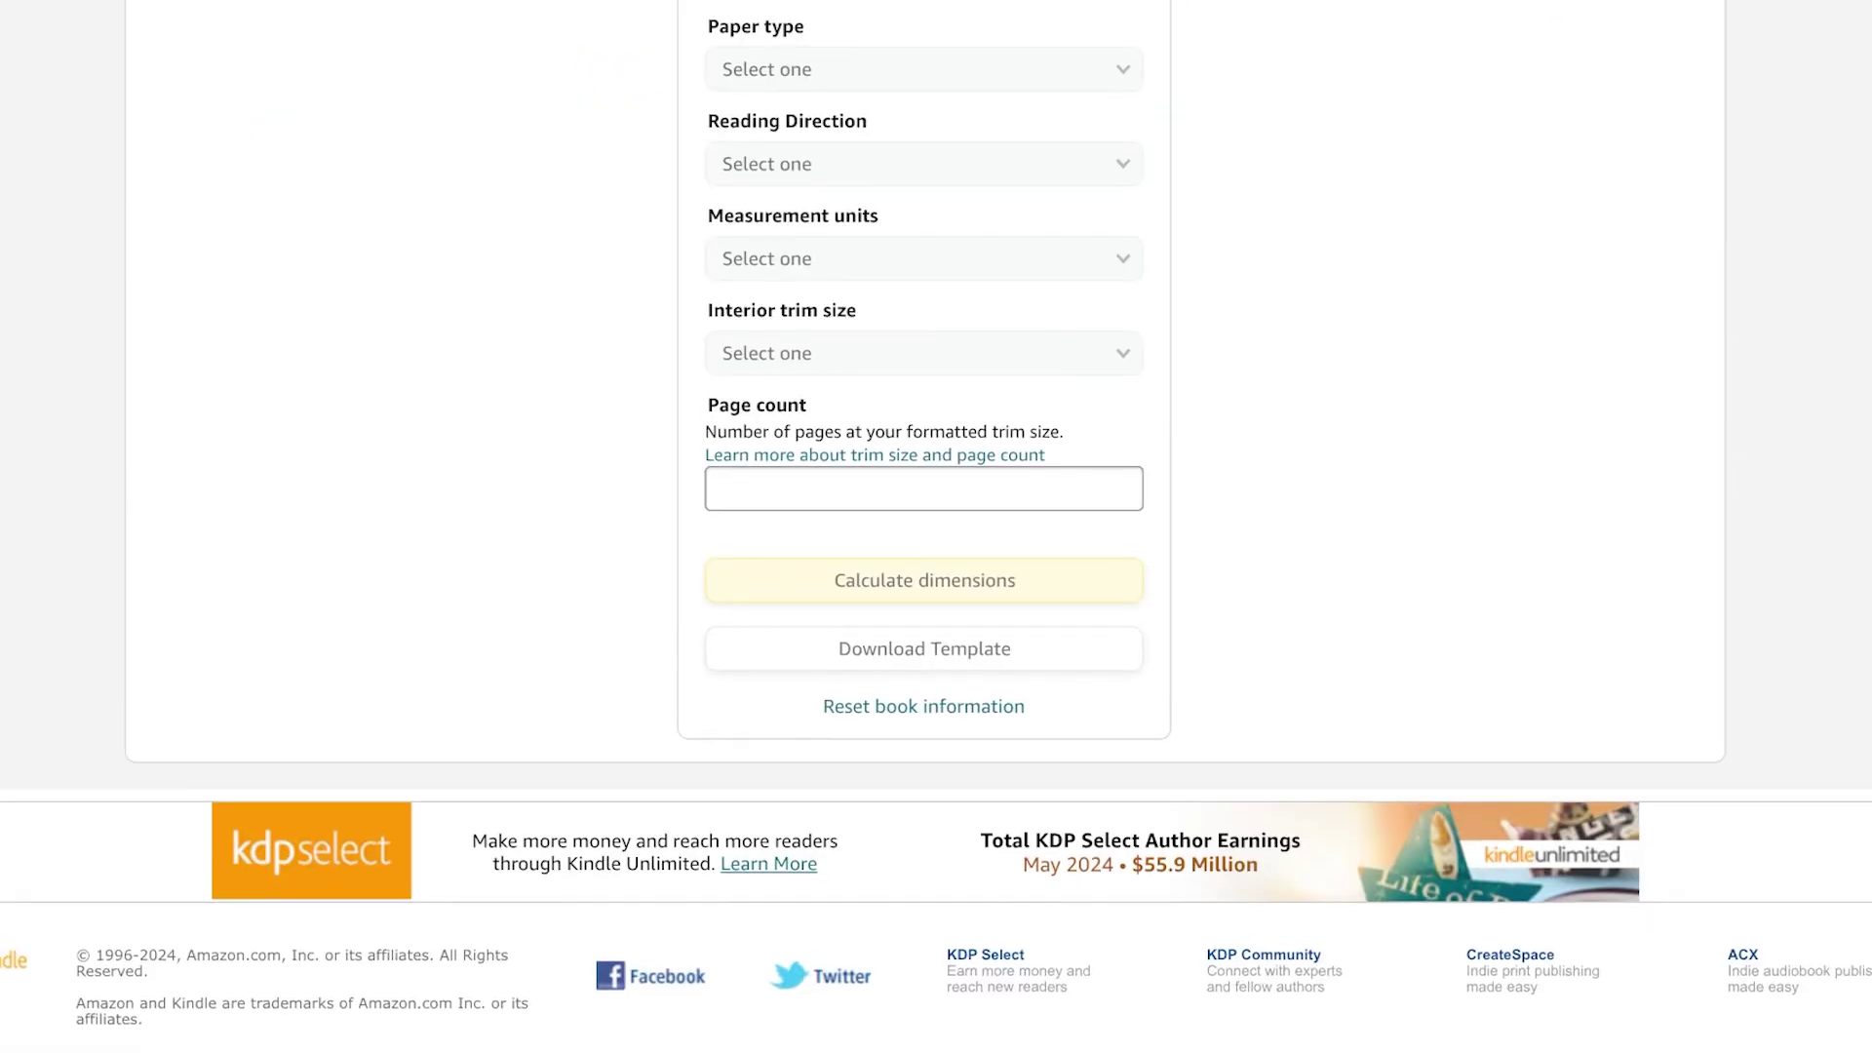
# Set the binding type to Paperback in the KDP print cover calculator.
pyautogui.scroll(4, 924, 527)
pyautogui.click(924, 326)
pyautogui.click(924, 360)
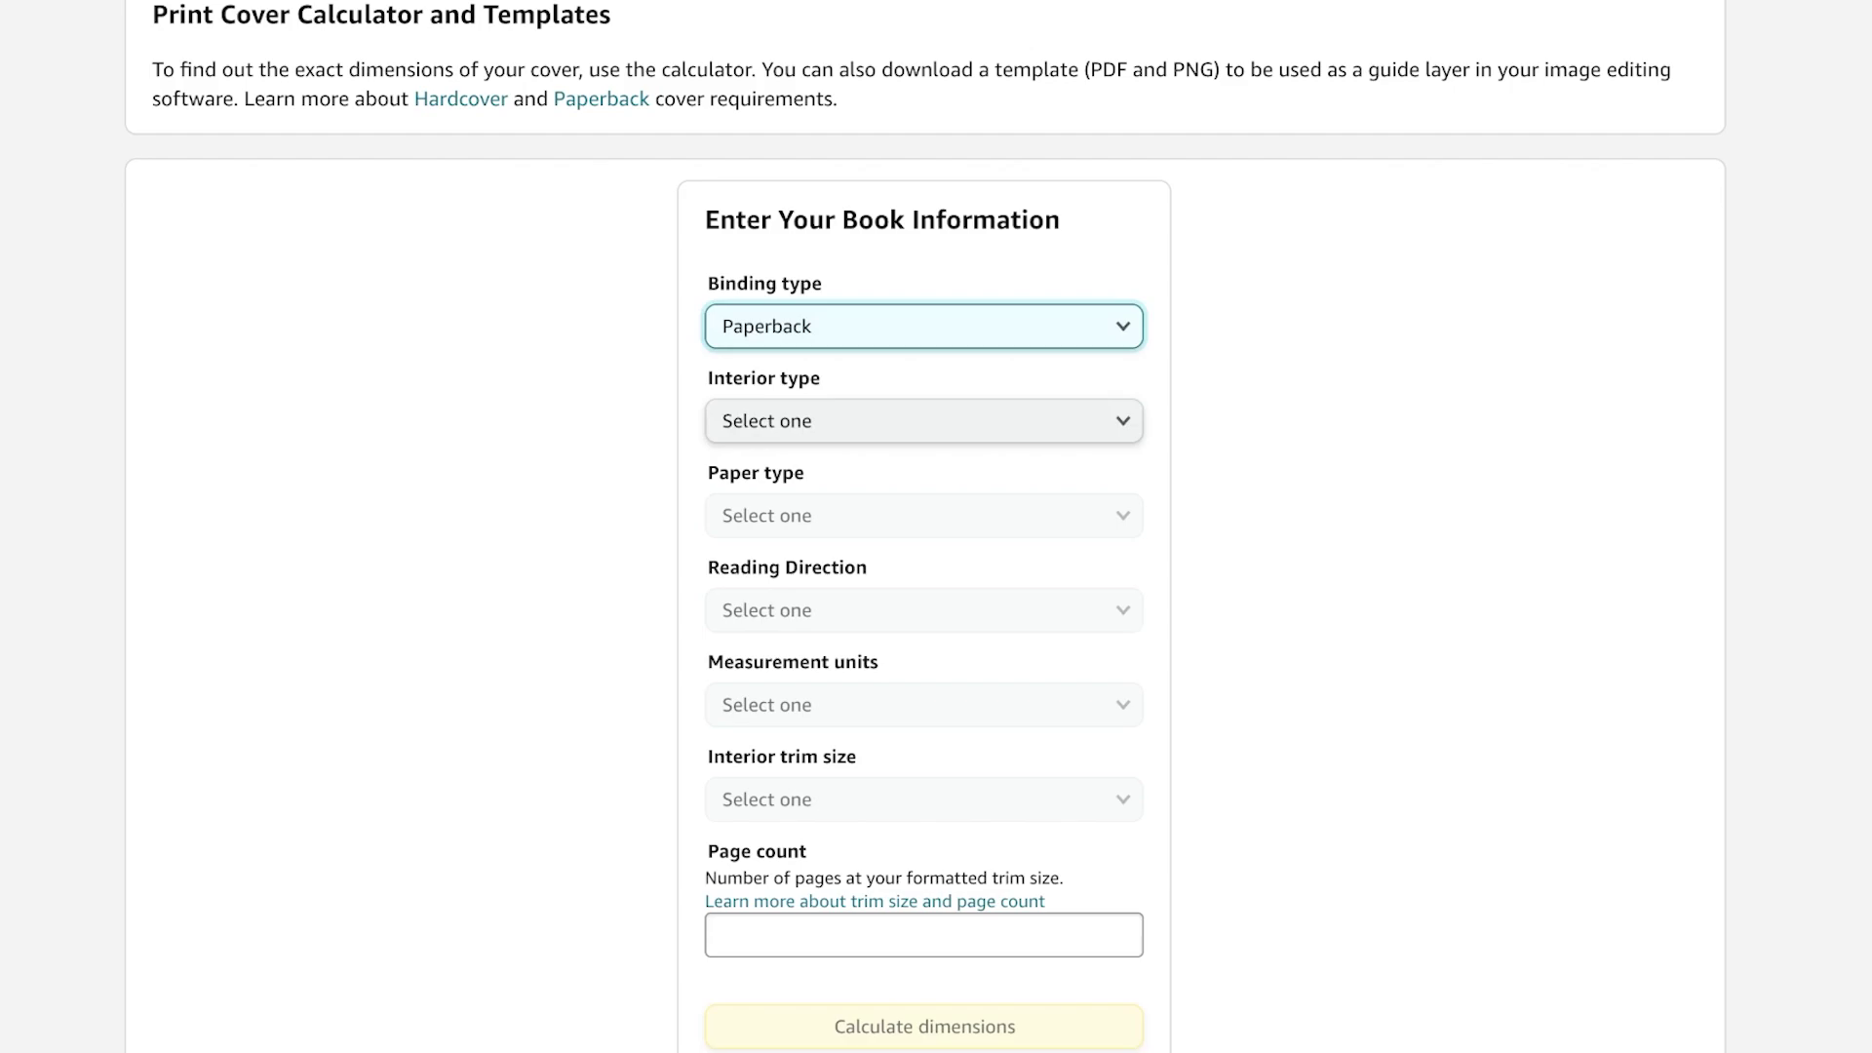
pyautogui.click(924, 326)
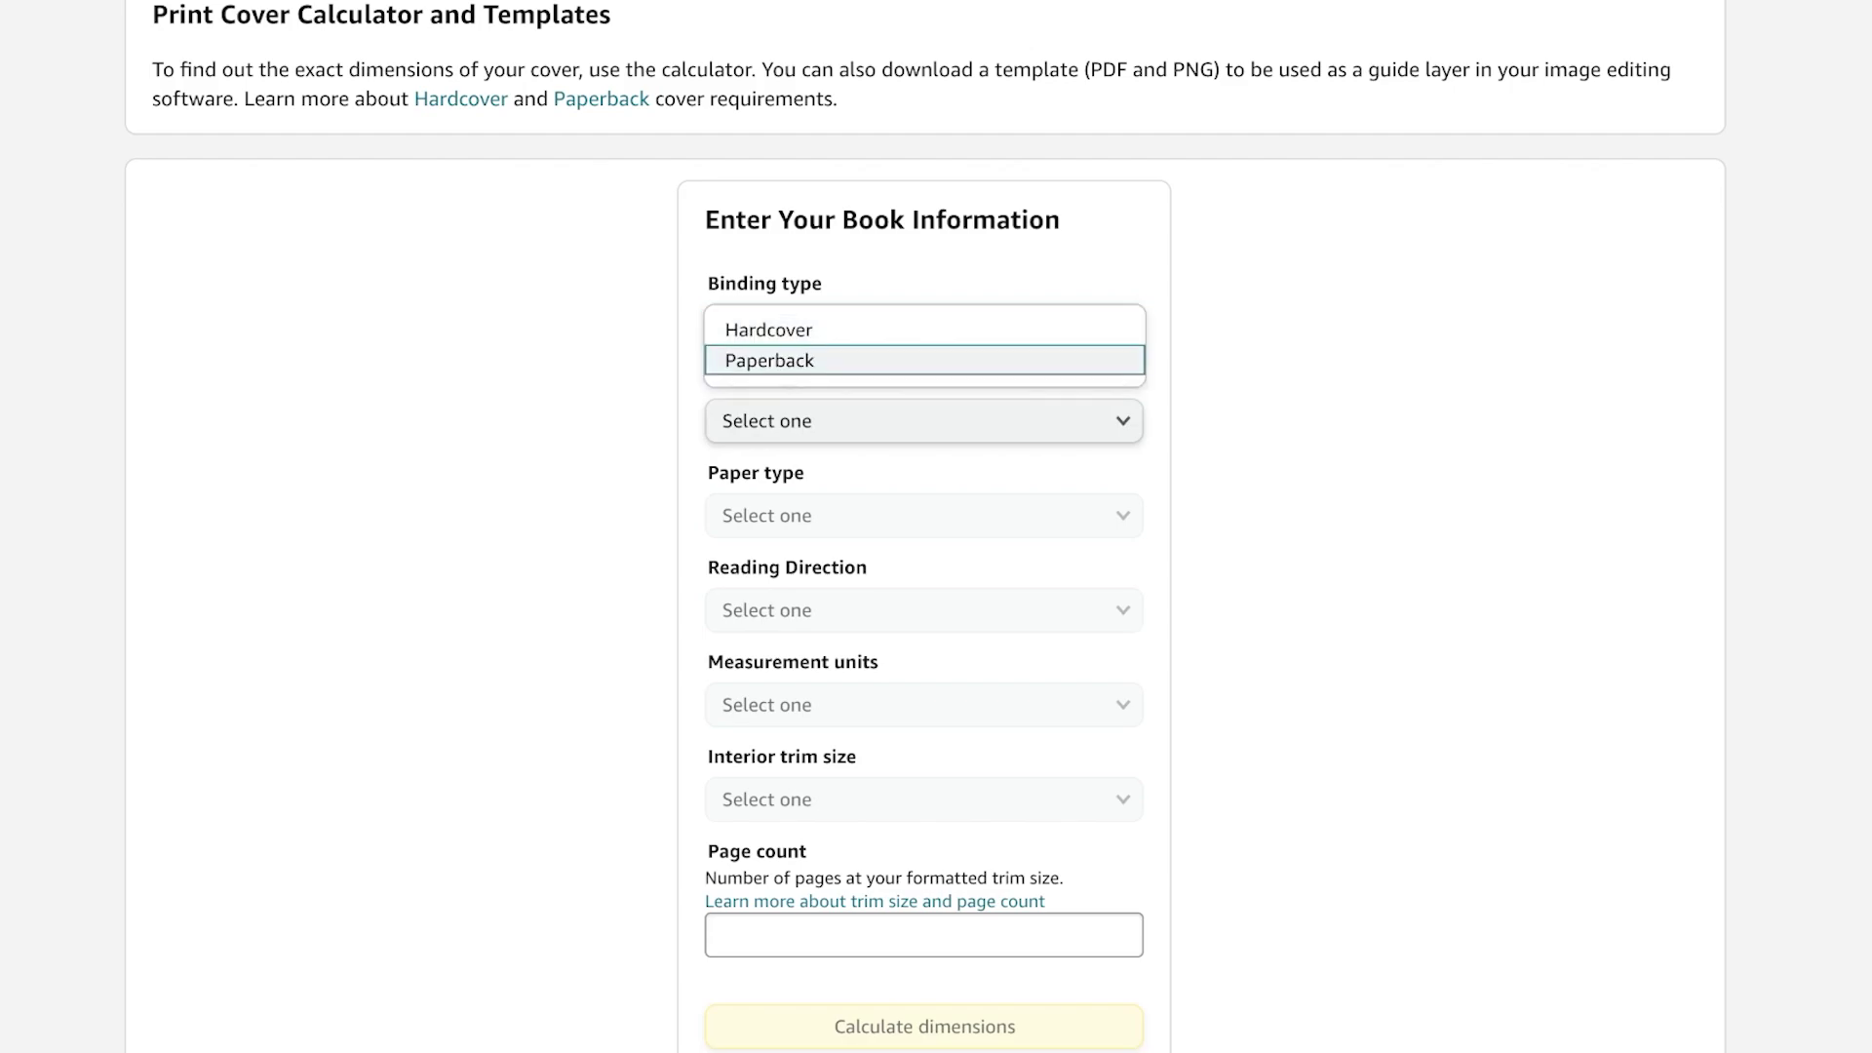
pyautogui.click(923, 360)
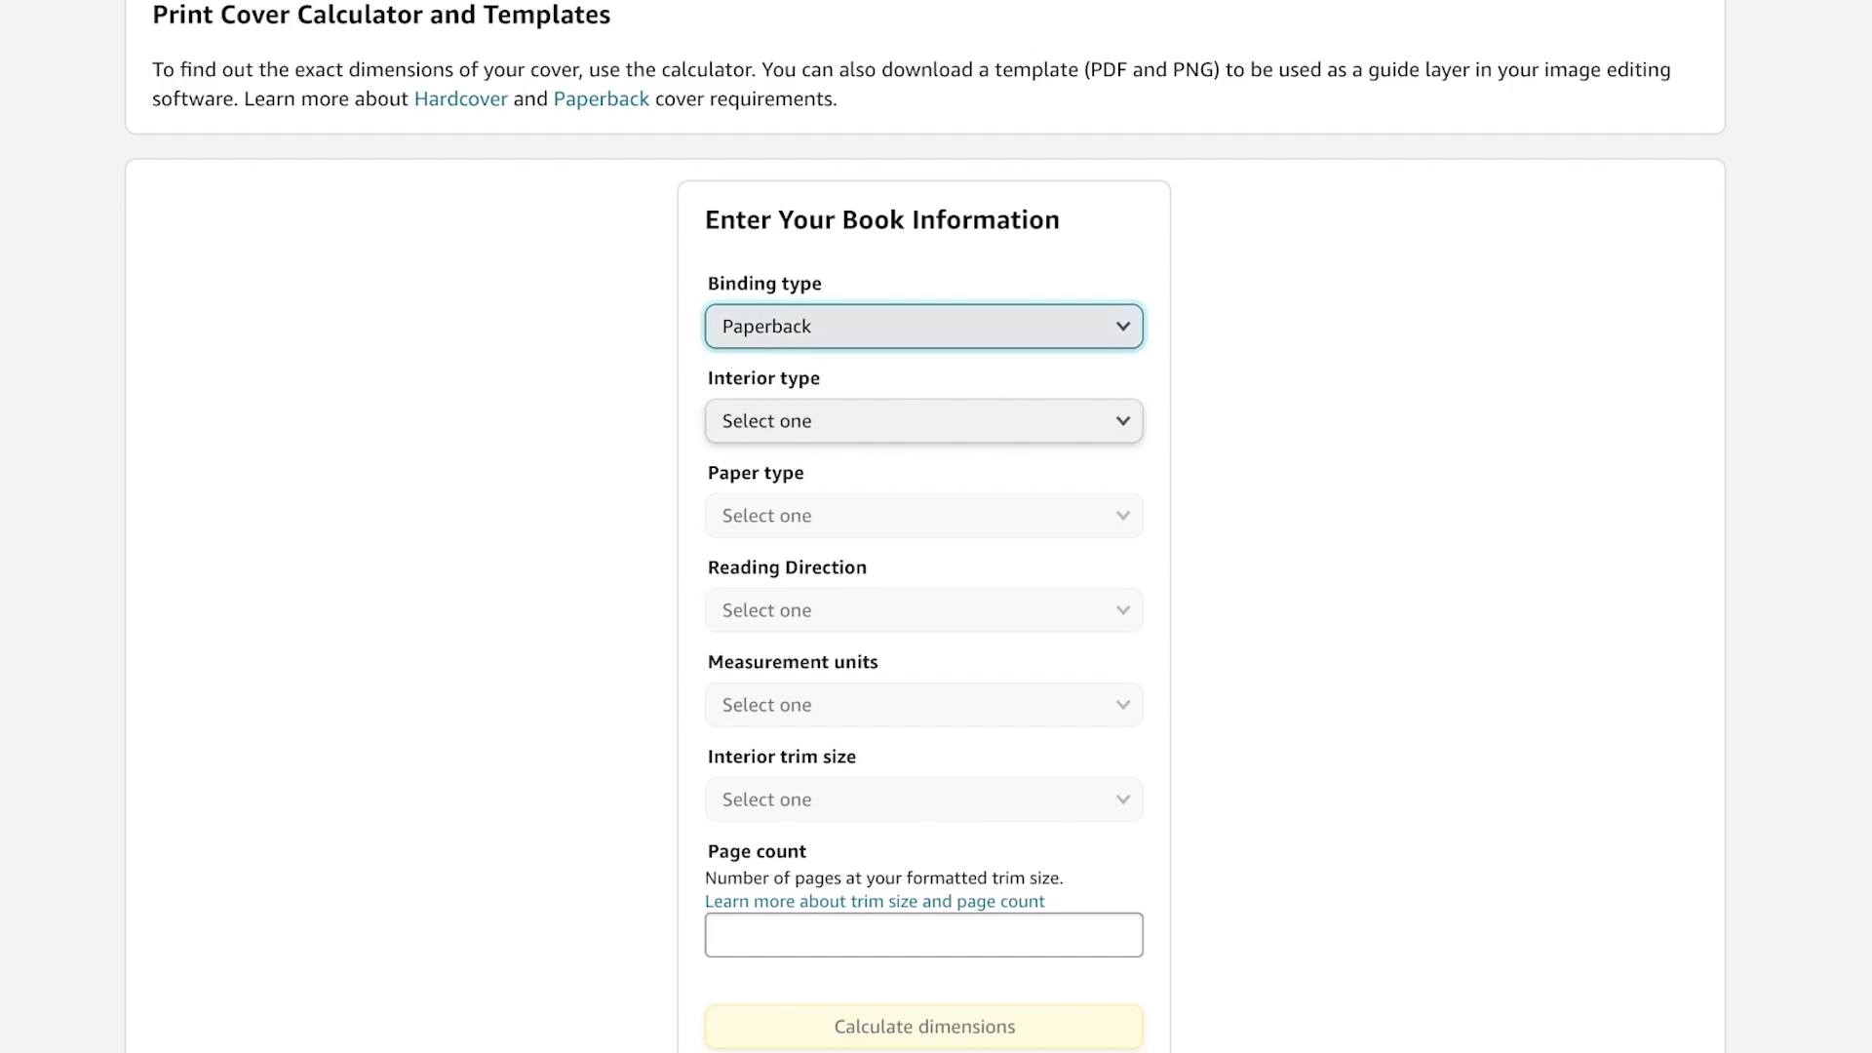
# Set the book's interior type to Black & white and its paper type to Cream paper.
pyautogui.press('Tab')
pyautogui.hotkey('alt', 'Down')
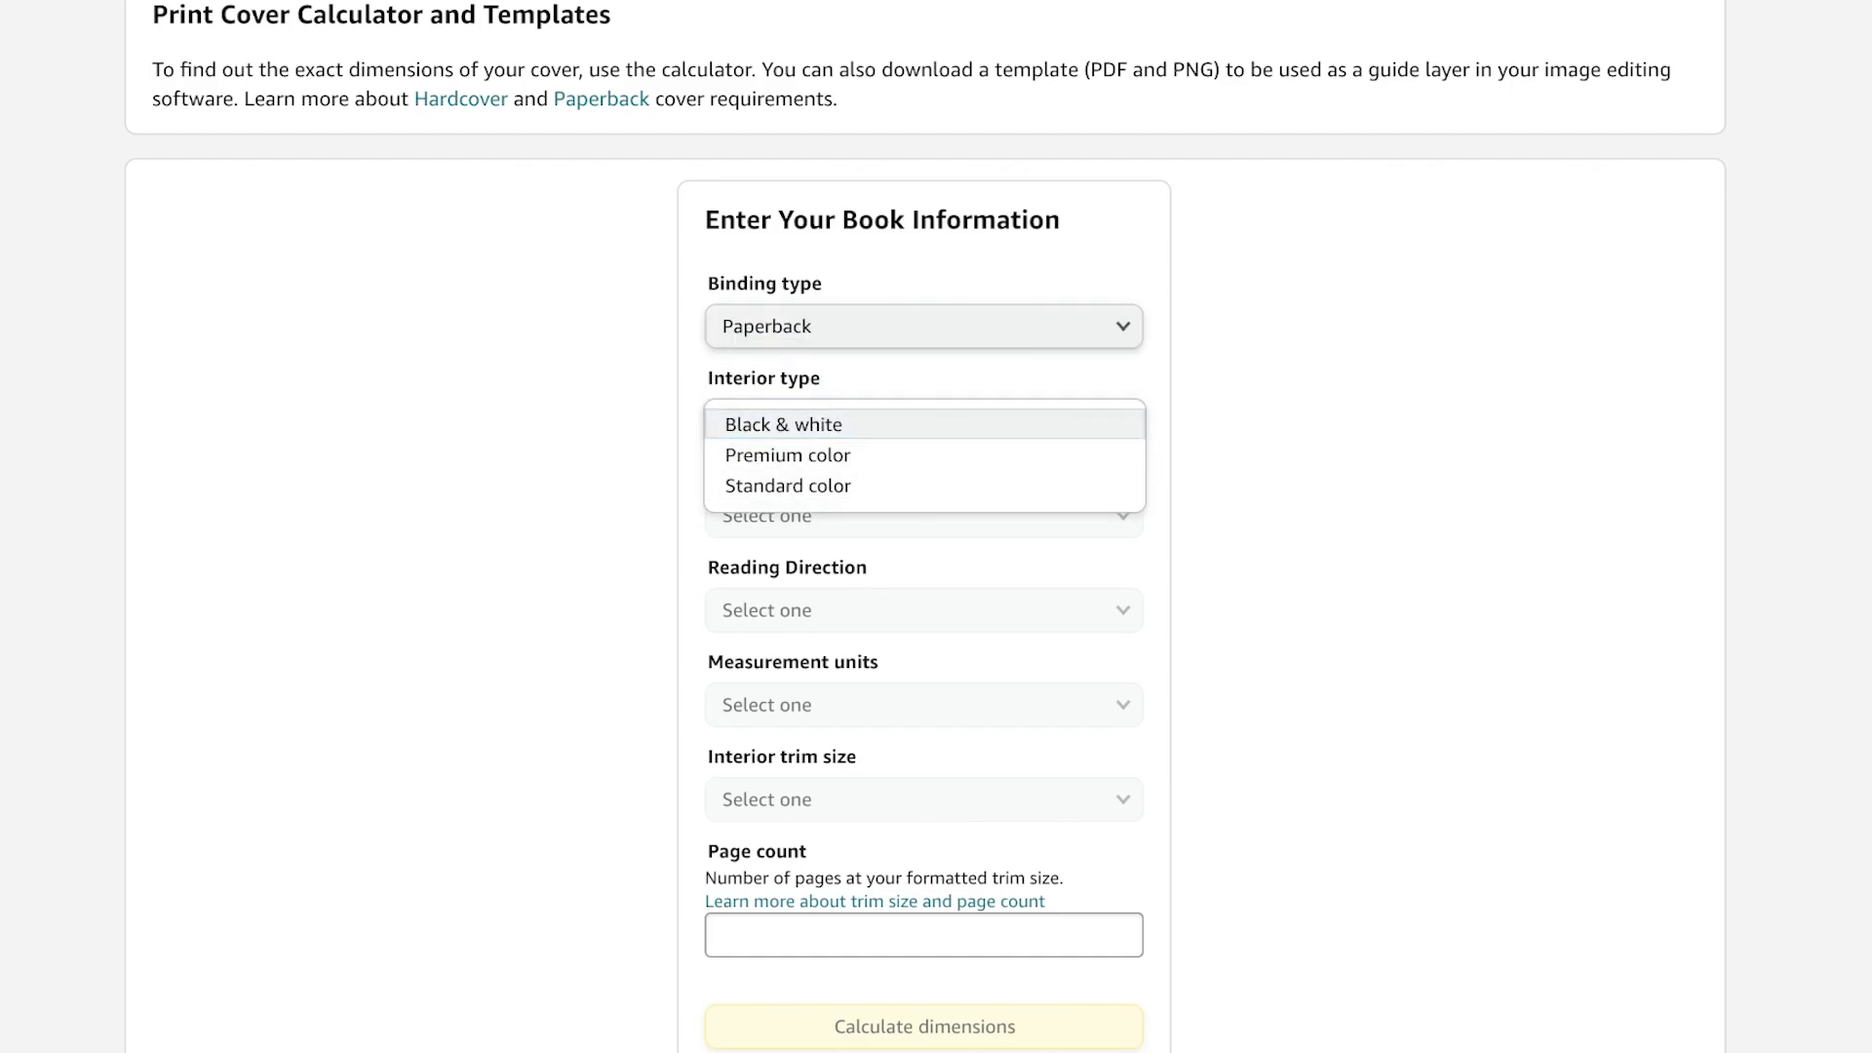
pyautogui.press('Return')
pyautogui.press('Tab')
pyautogui.hotkey('alt', 'Down')
pyautogui.press('Return')
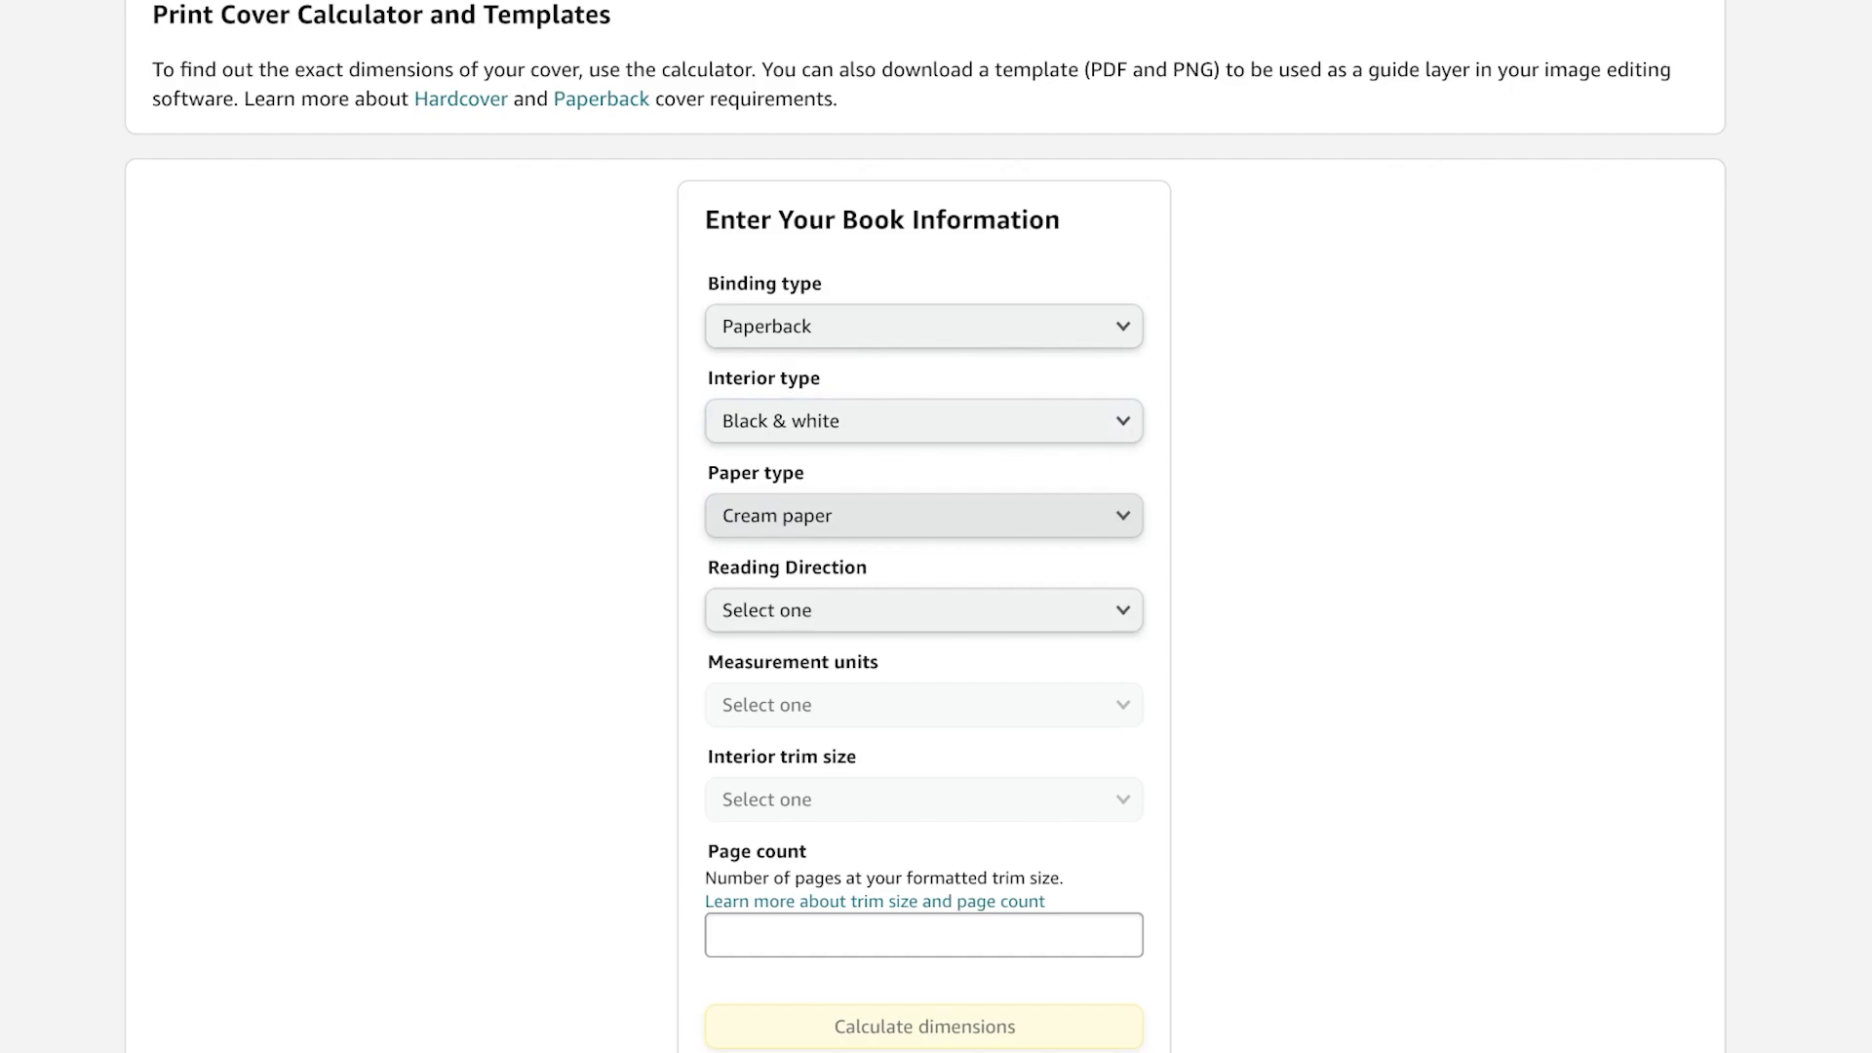
# Set the reading direction to Left to Right and the measurement units to Inches.
pyautogui.press('Tab')
pyautogui.hotkey('alt', 'Down')
pyautogui.press('Return')
pyautogui.press('Tab')
pyautogui.hotkey('alt', 'Down')
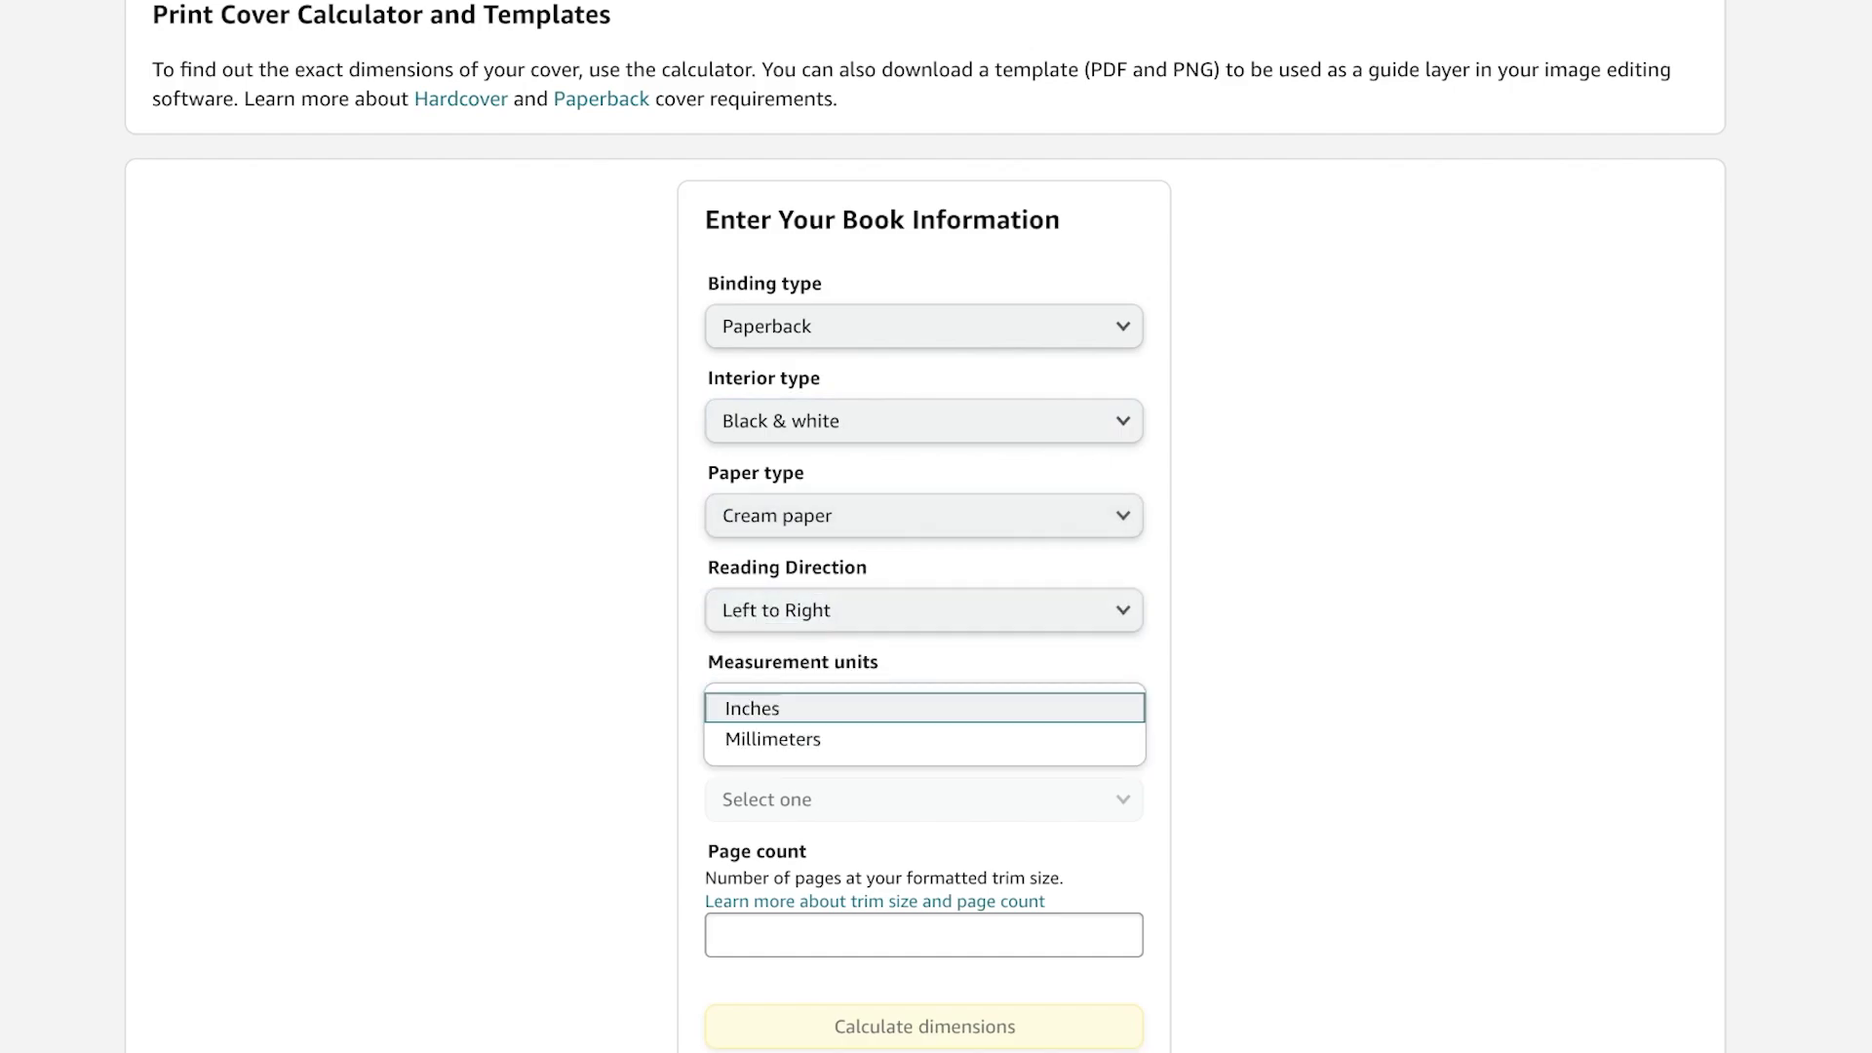
pyautogui.press('Return')
# Choose the 6 x 9 in interior trim size, enter a page count of 50, and calculate the cover dimensions.
pyautogui.press('Tab')
pyautogui.hotkey('alt', 'Down')
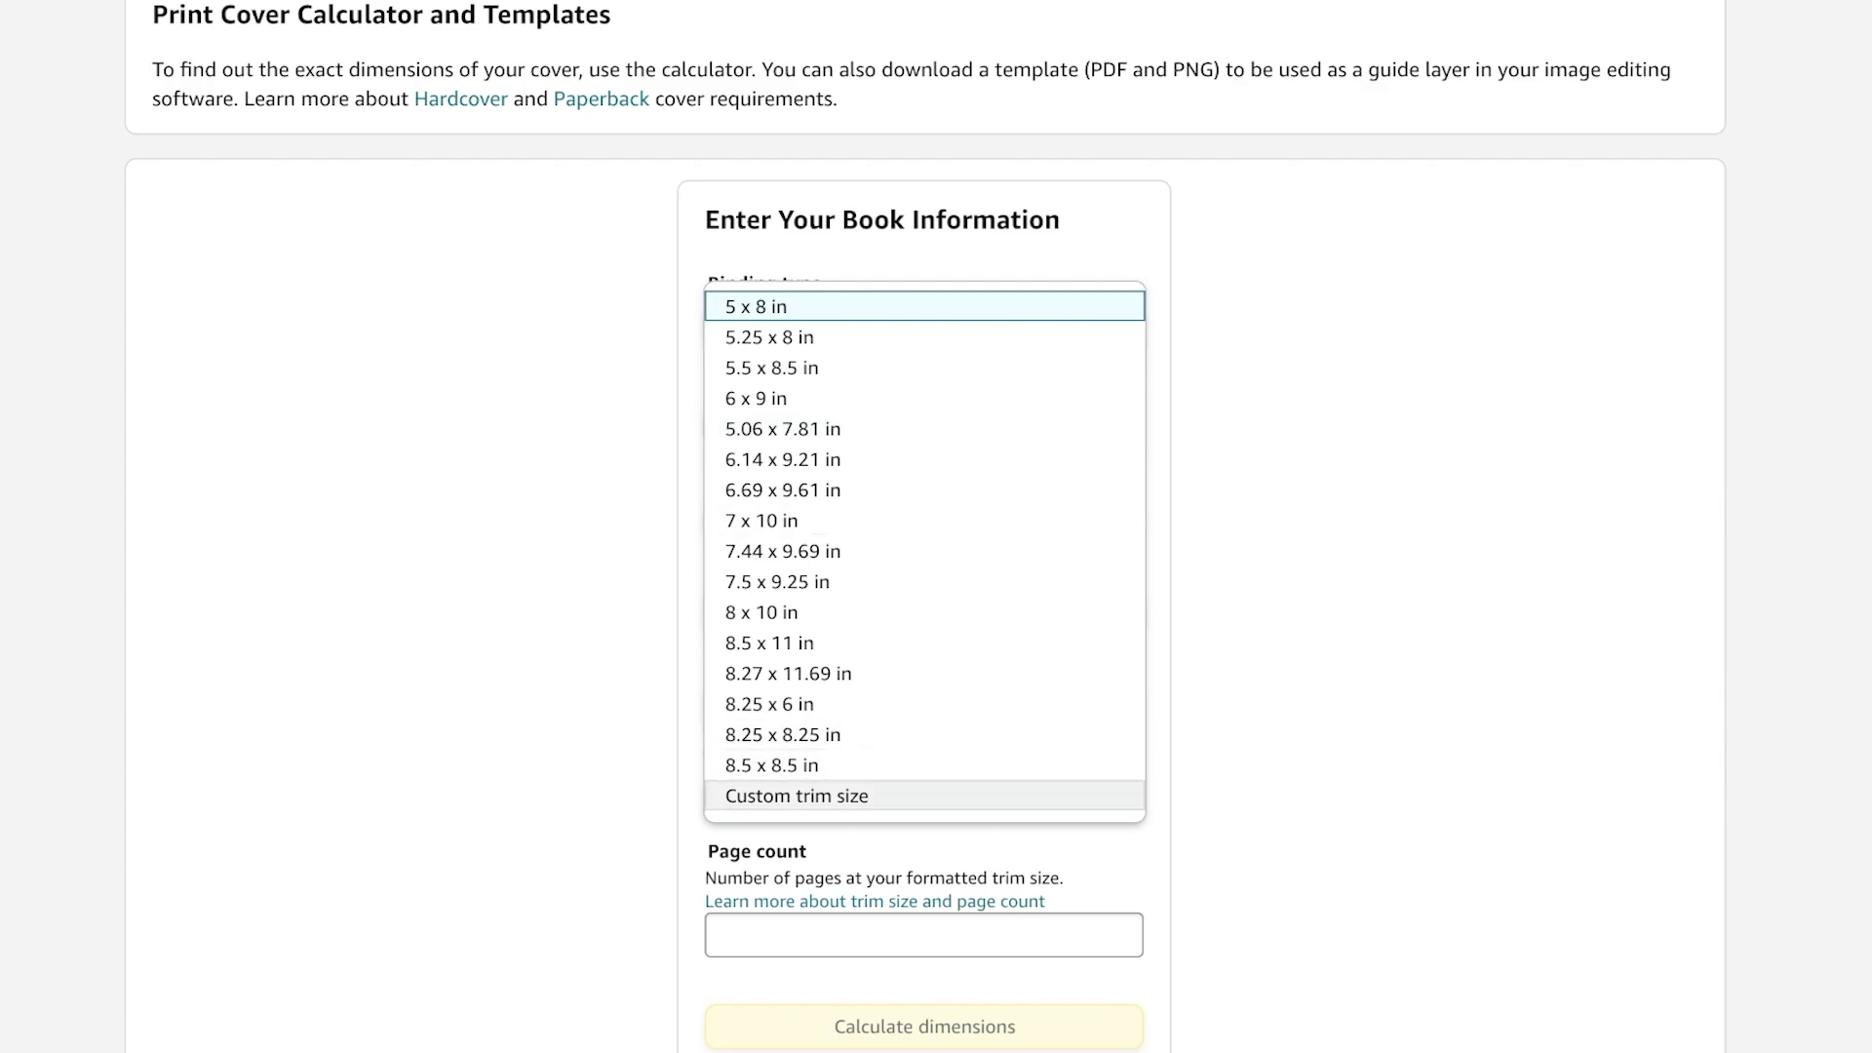
pyautogui.click(771, 398)
pyautogui.scroll(-3, 925, 526)
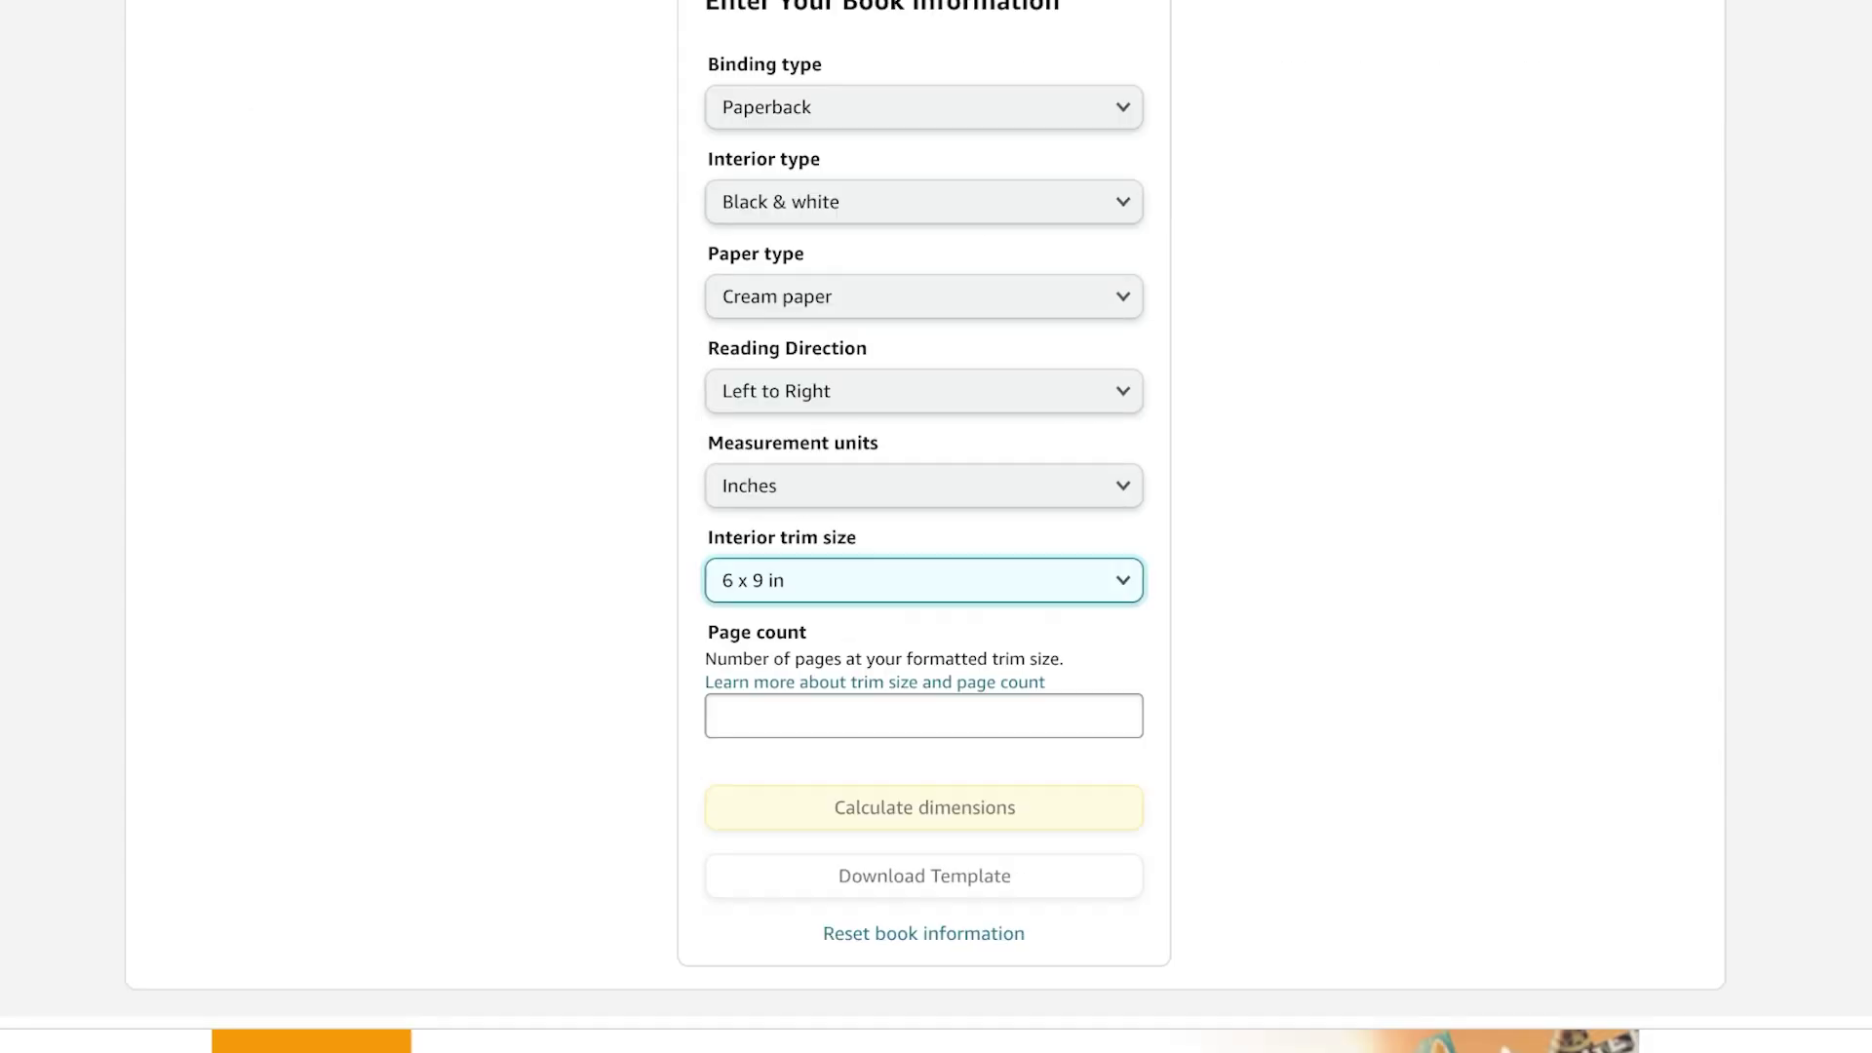
pyautogui.click(923, 605)
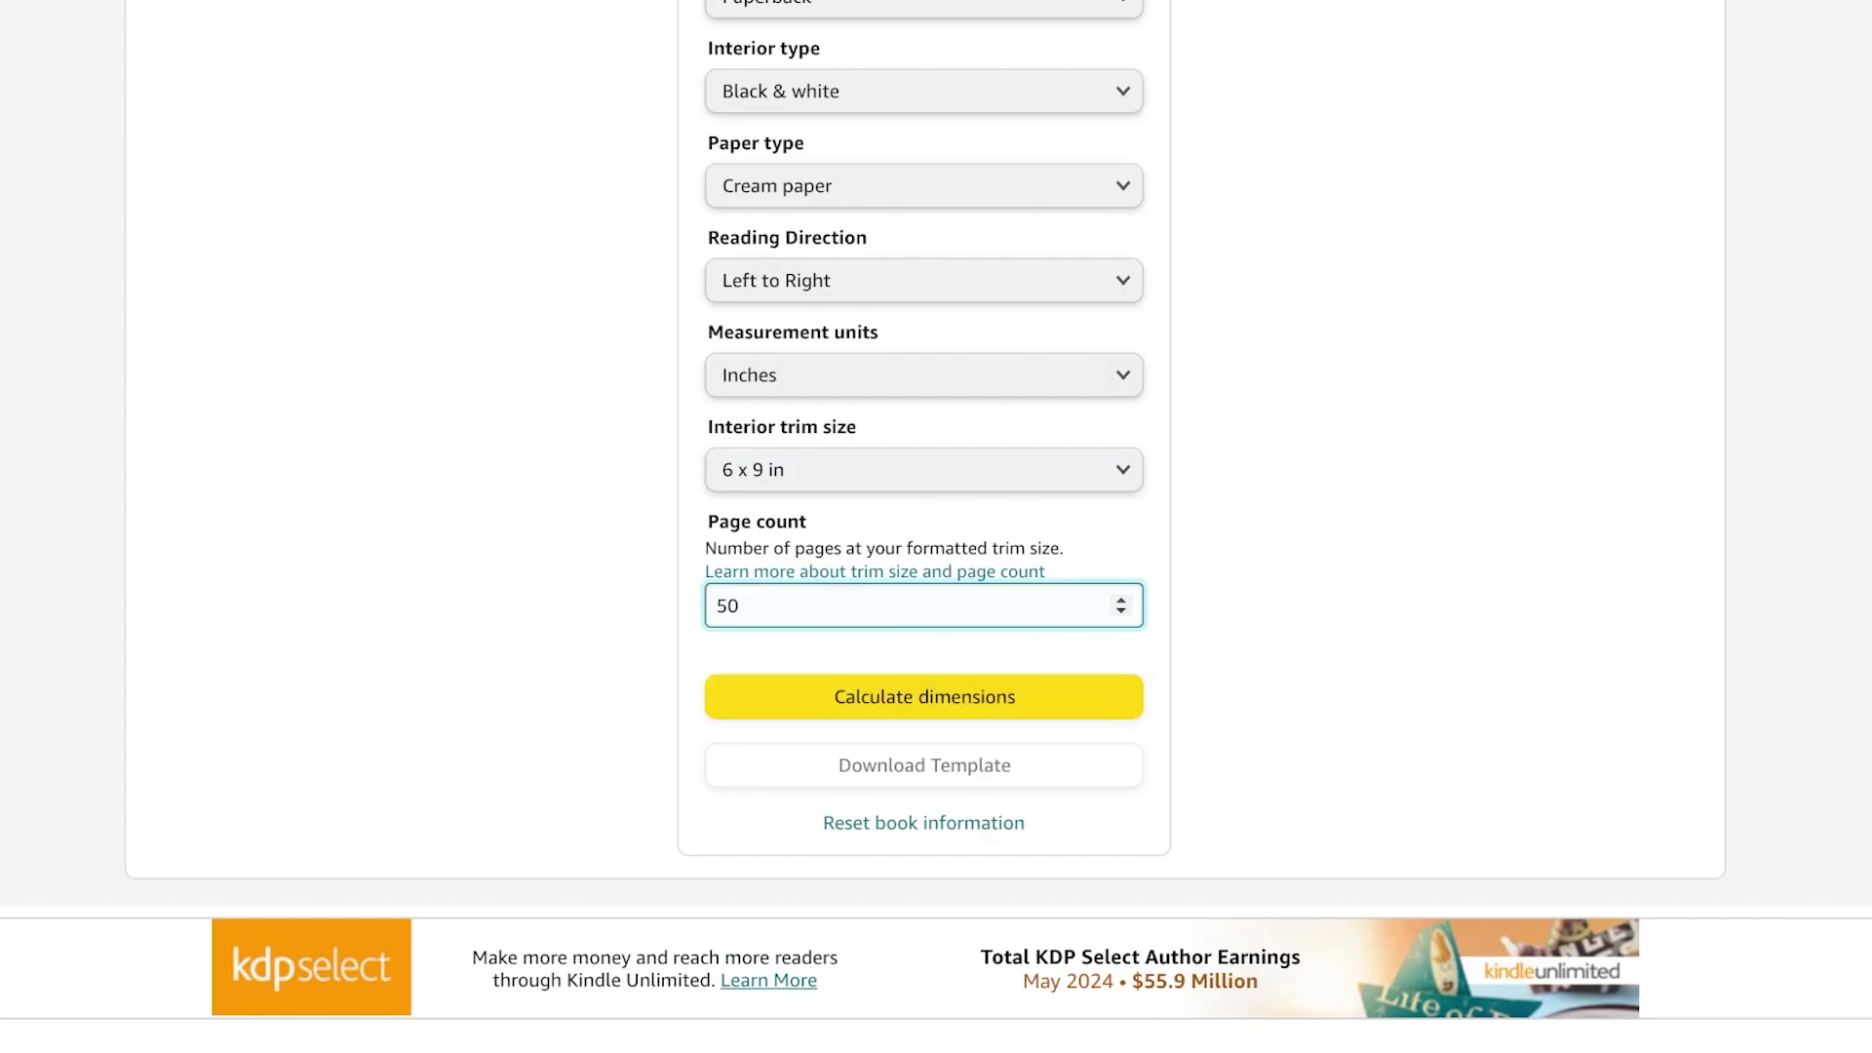
pyautogui.press('Return')
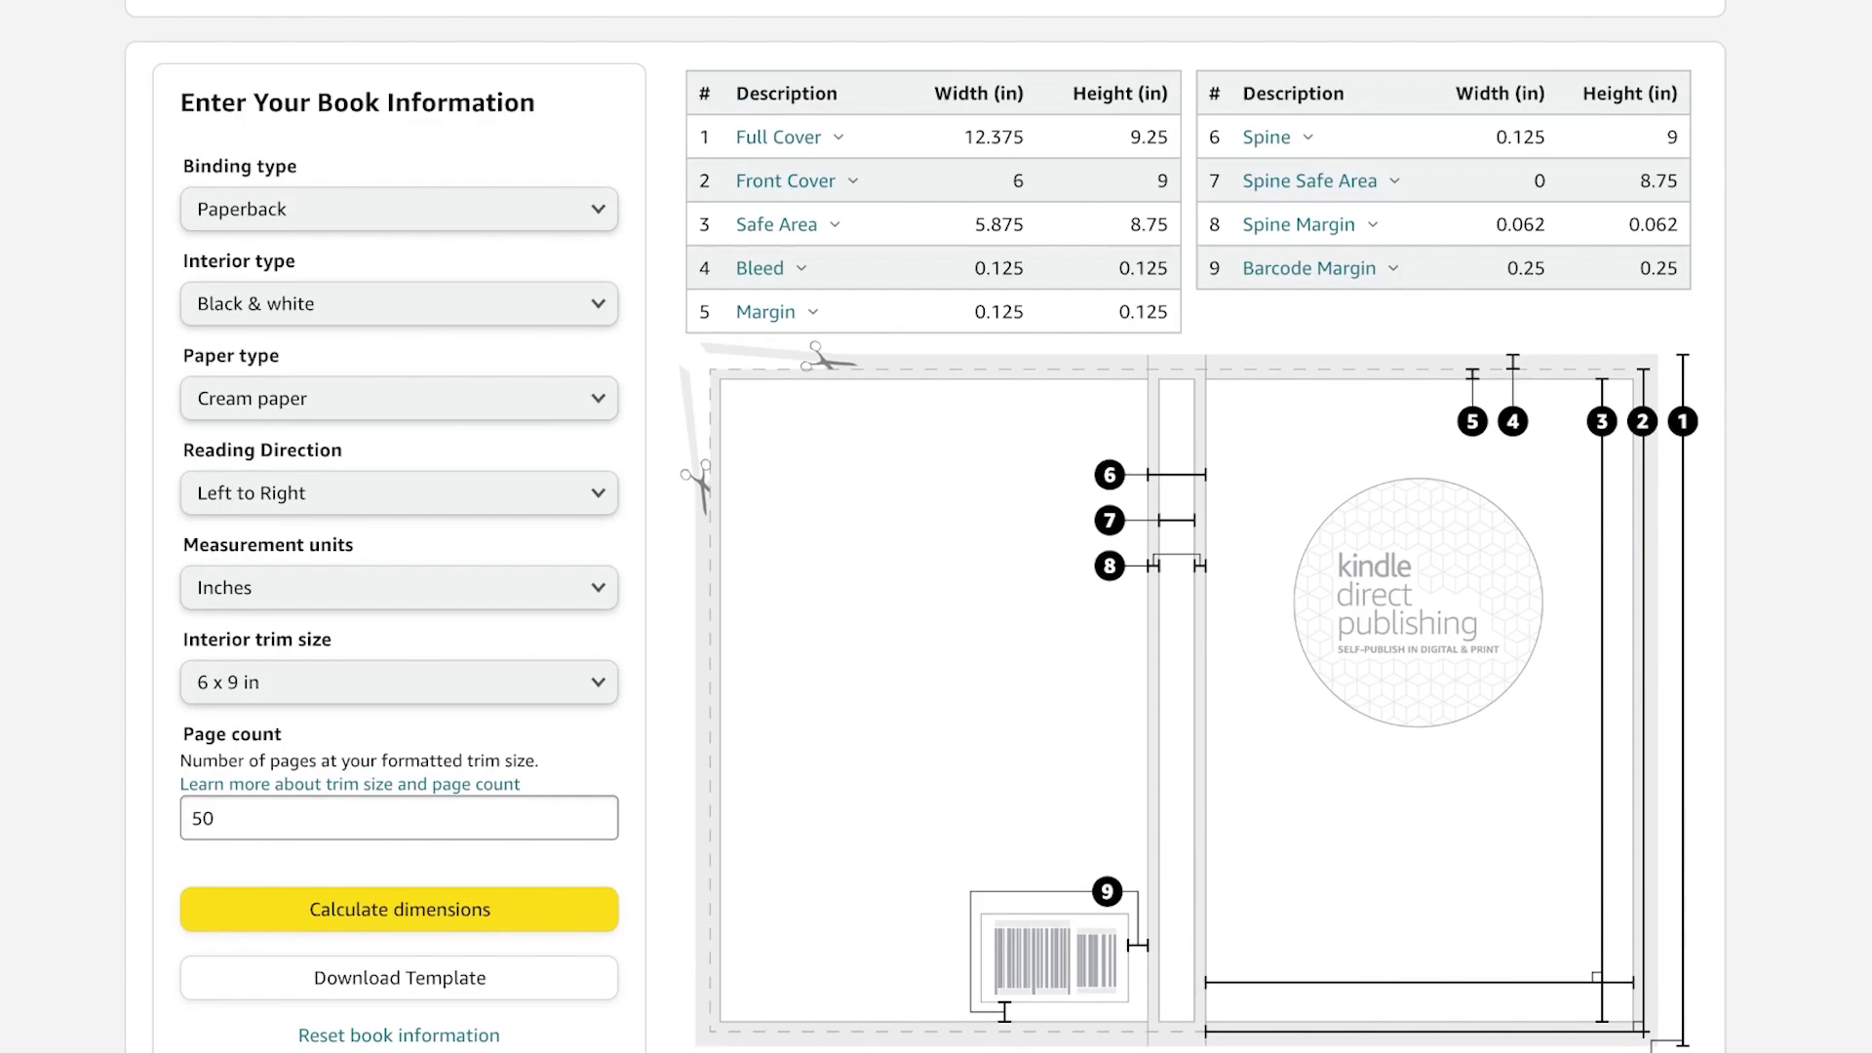
# Copy the full cover width from the calculator, switch to Canva, and set the custom design width to 12.375 in.
pyautogui.doubleClick(994, 136)
pyautogui.hotkey('ctrl', 'c')
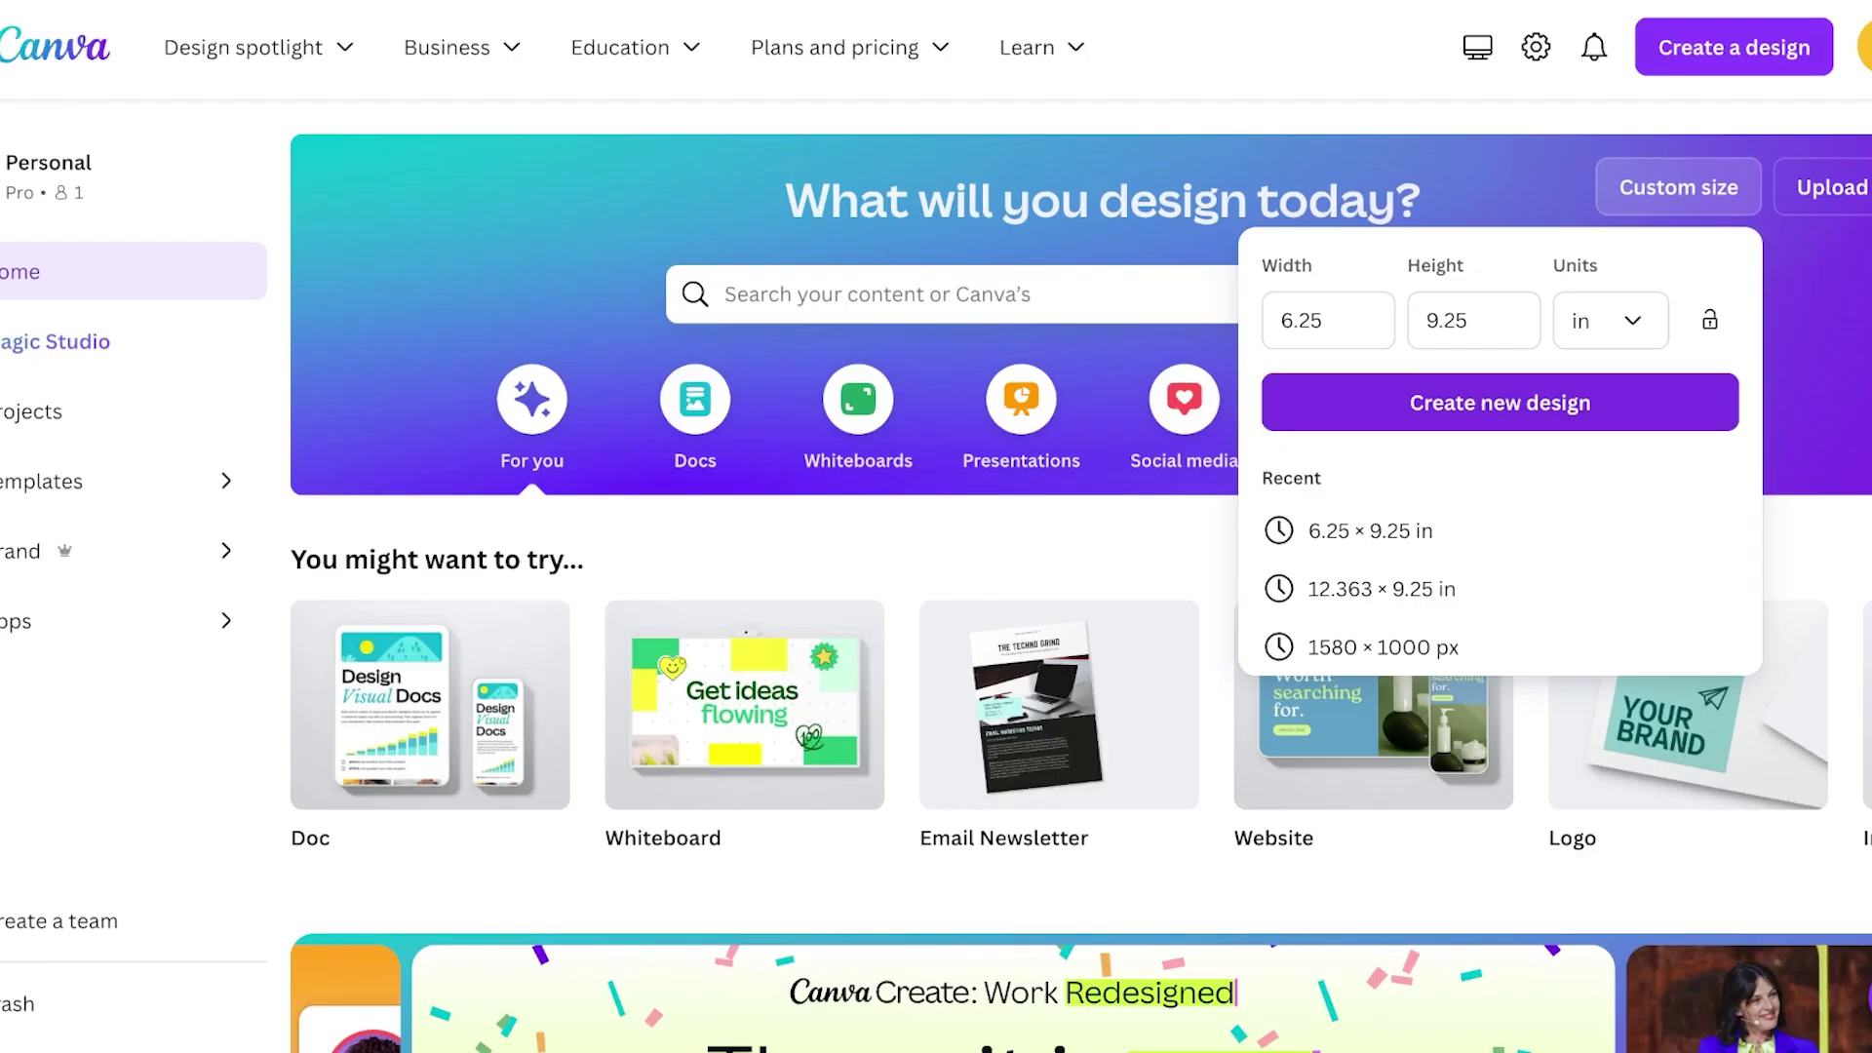
pyautogui.doubleClick(1302, 320)
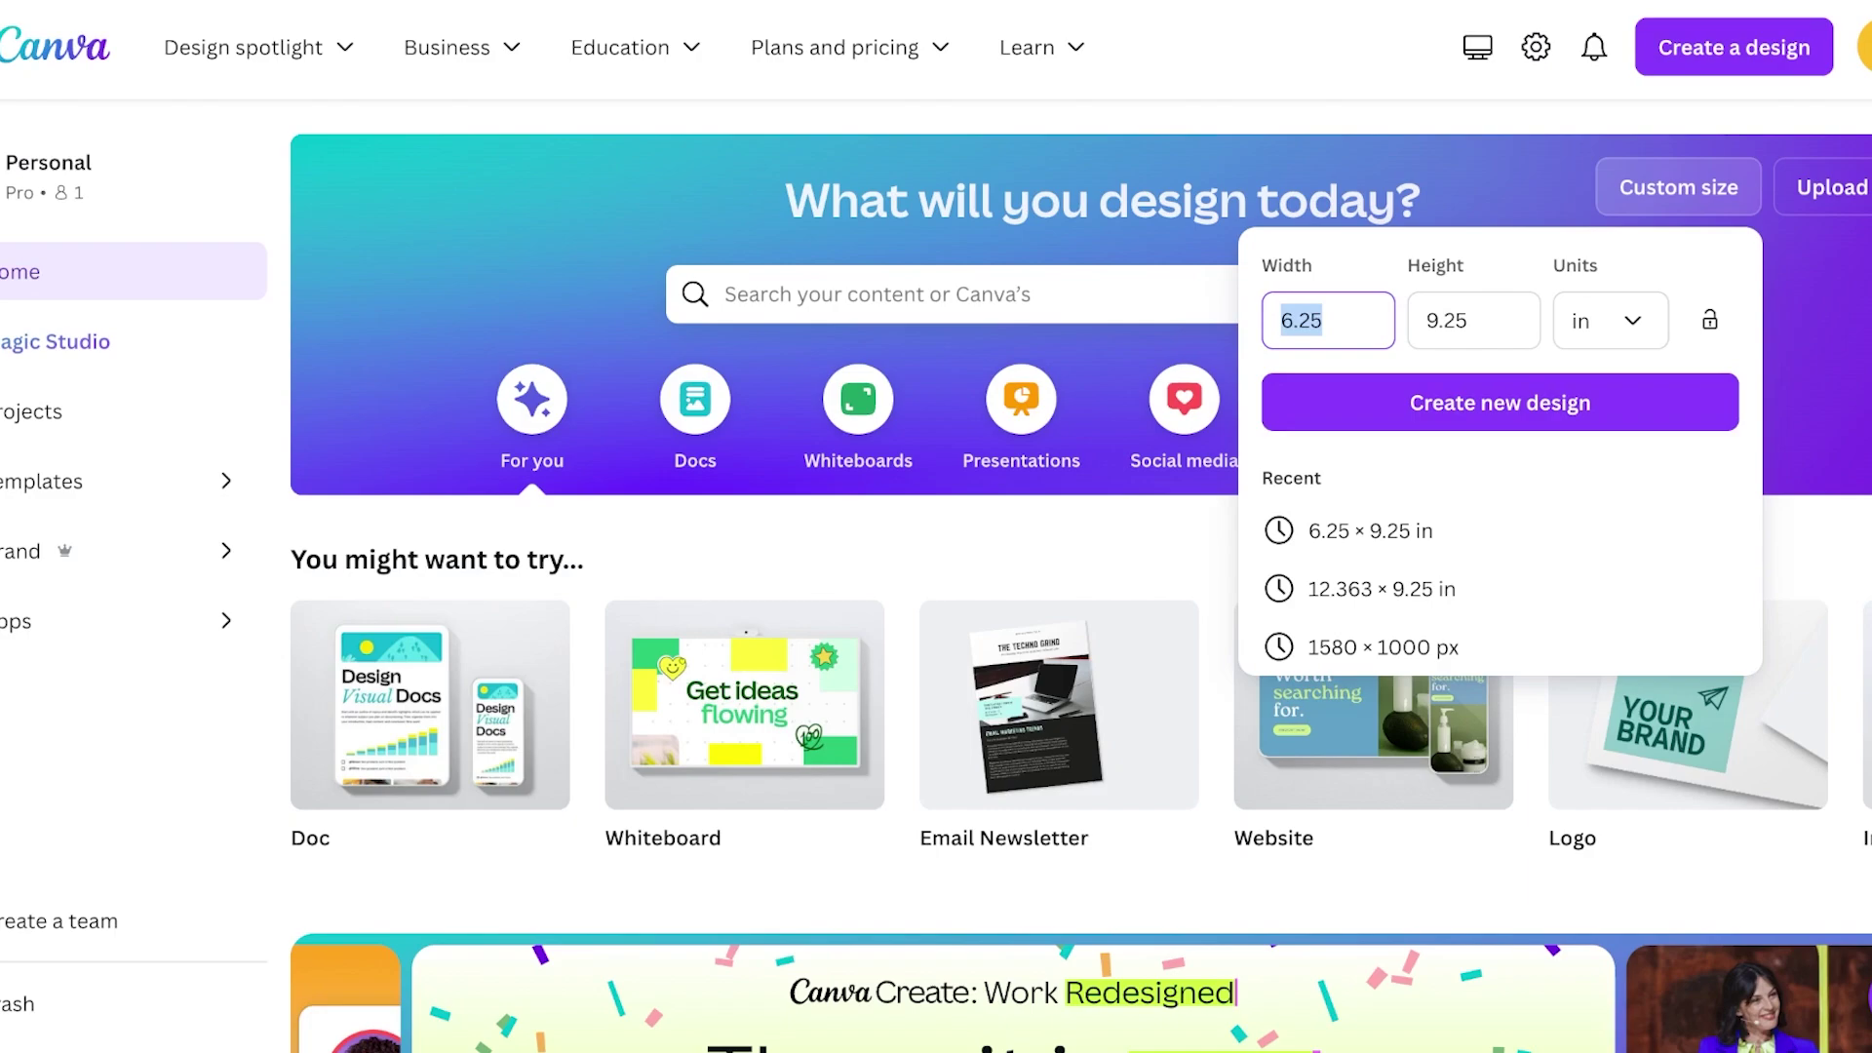
pyautogui.click(1322, 319)
pyautogui.hotkey('ctrl', 'a')
pyautogui.hotkey('ctrl', 'v')
pyautogui.click(1468, 320)
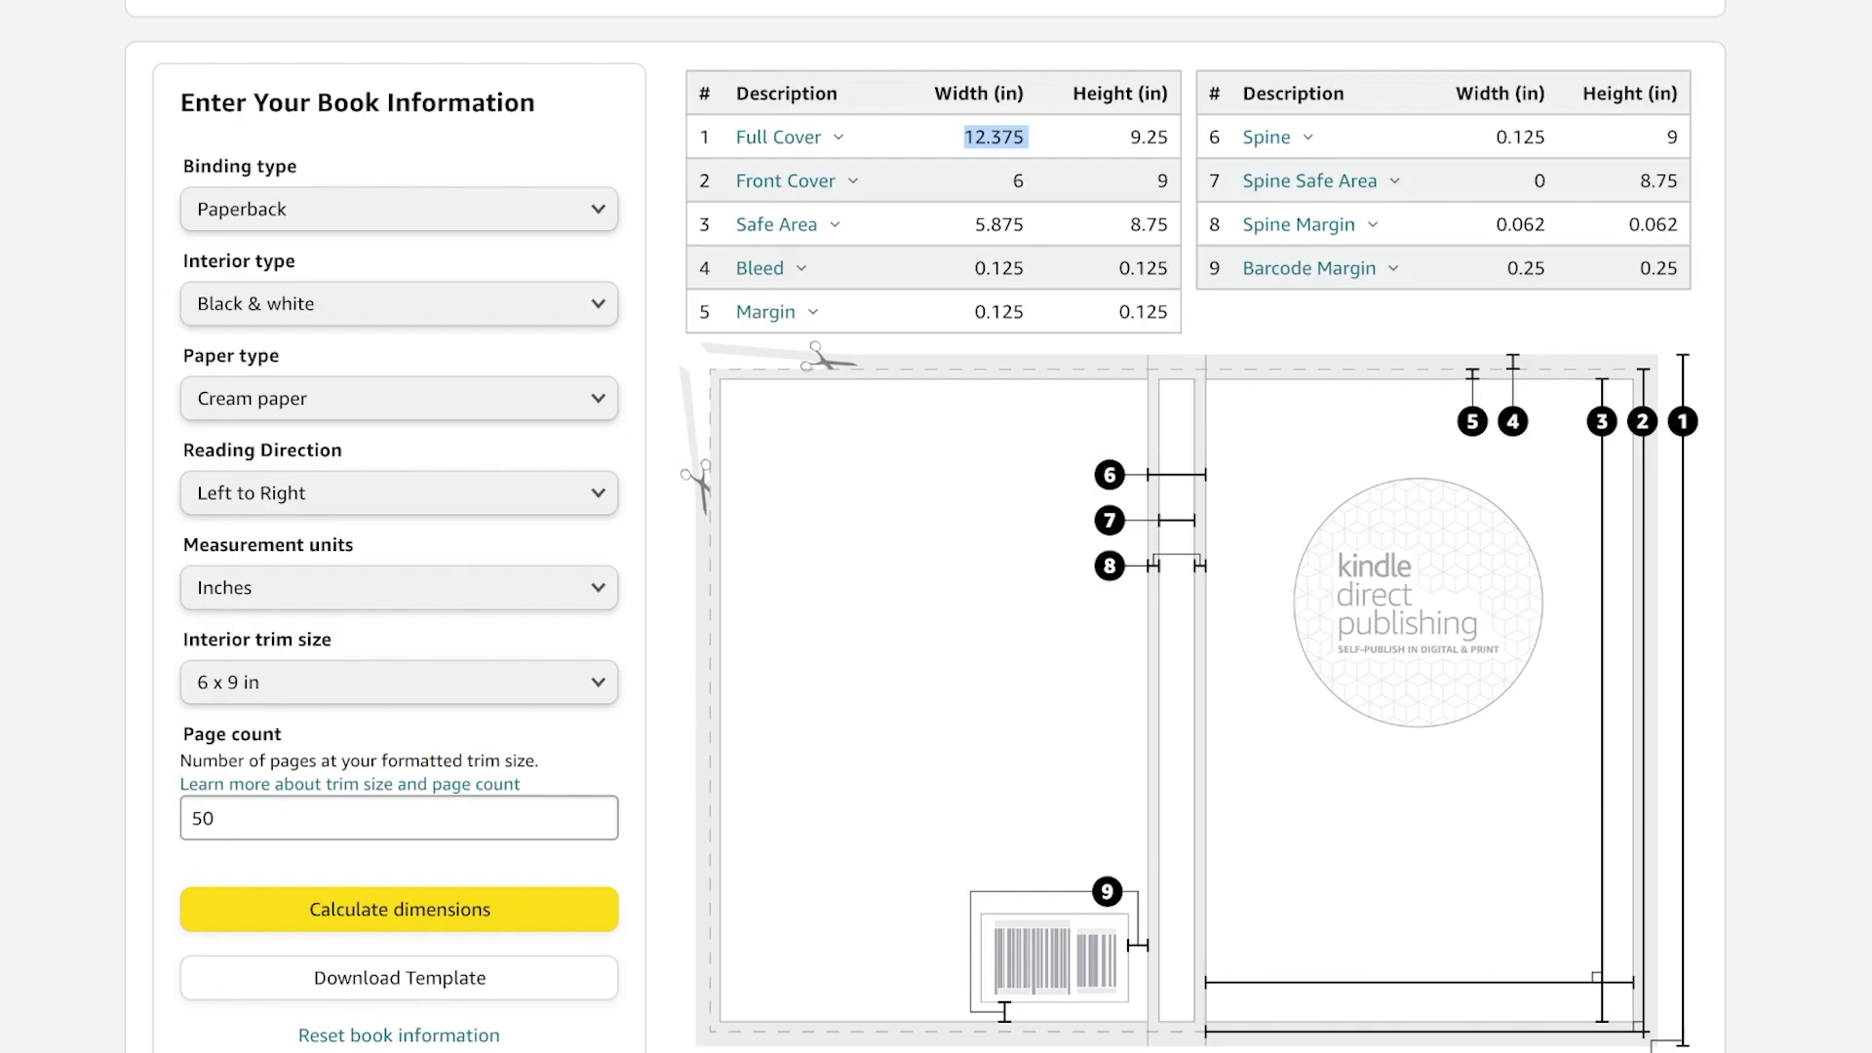
pyautogui.scroll(-3, 936, 526)
pyautogui.scroll(1, 936, 526)
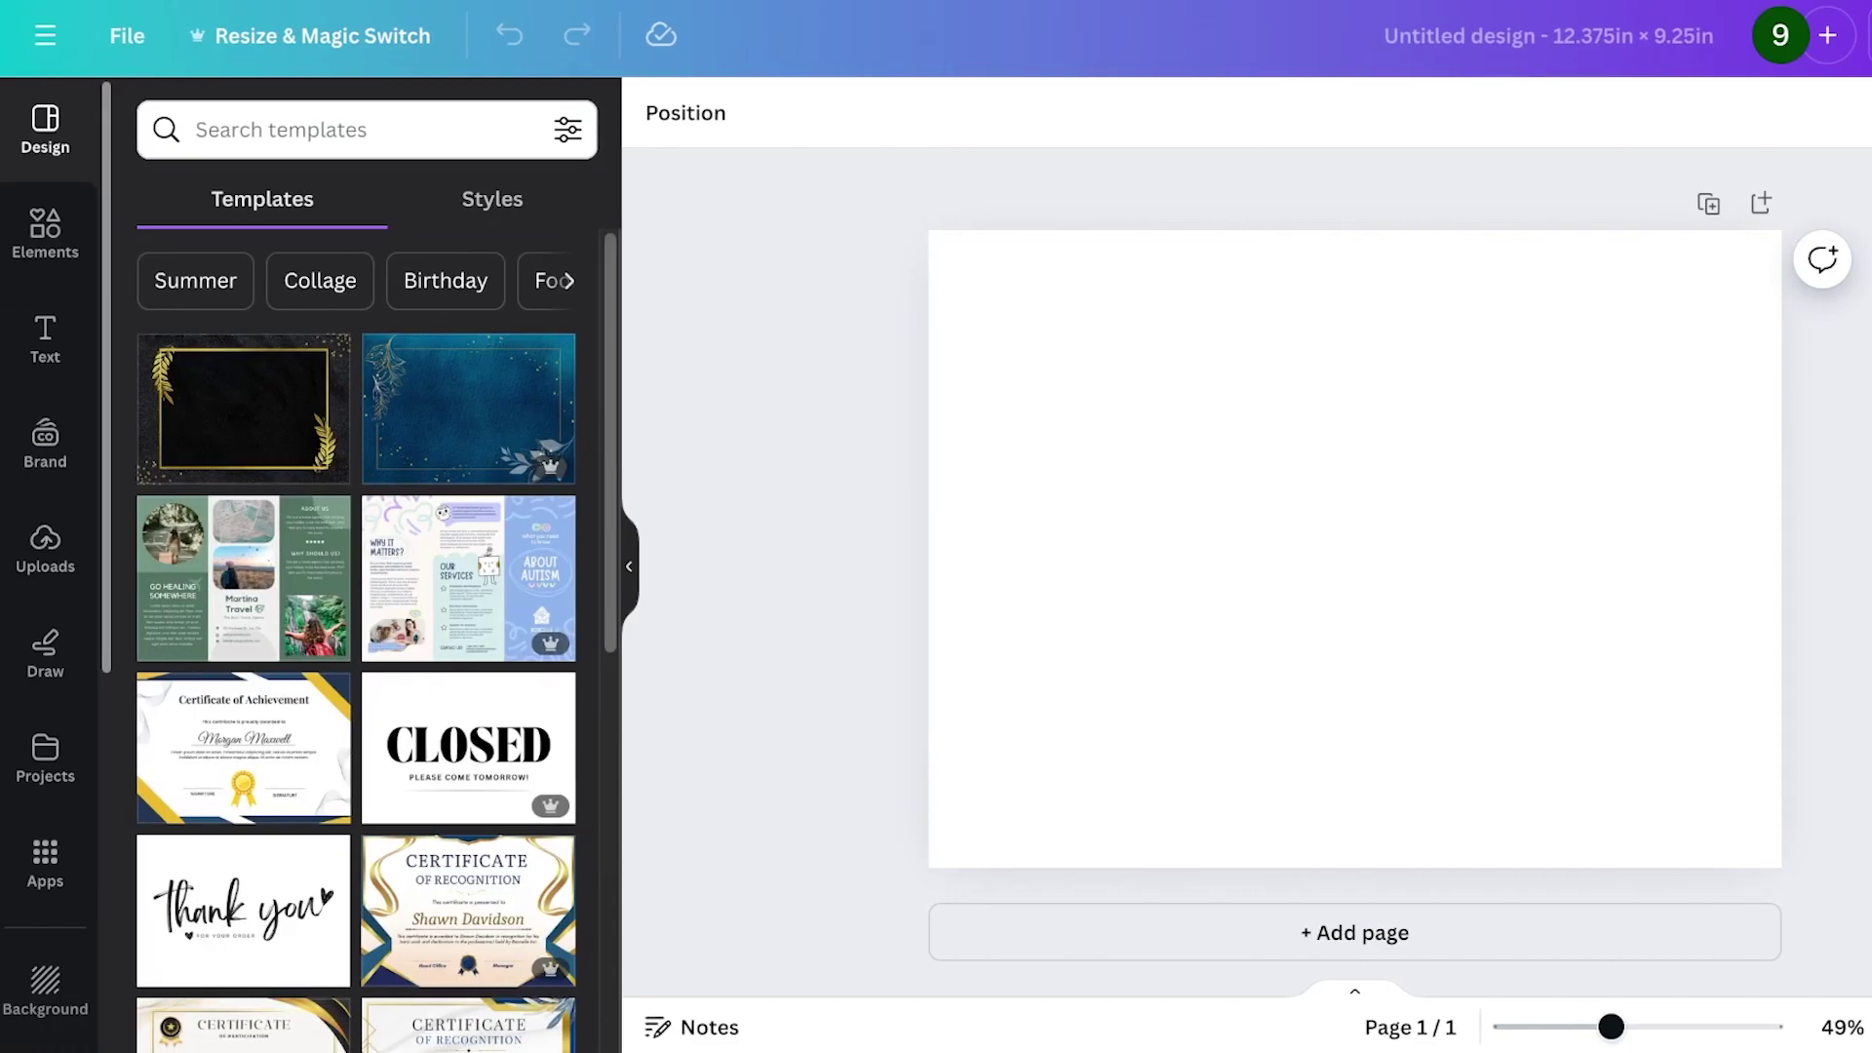
# Place the uploaded paperback cover template on the blank page, align it to the upper-left page corner, and enlarge it to fill the page.
pyautogui.click(45, 549)
pyautogui.click(246, 474)
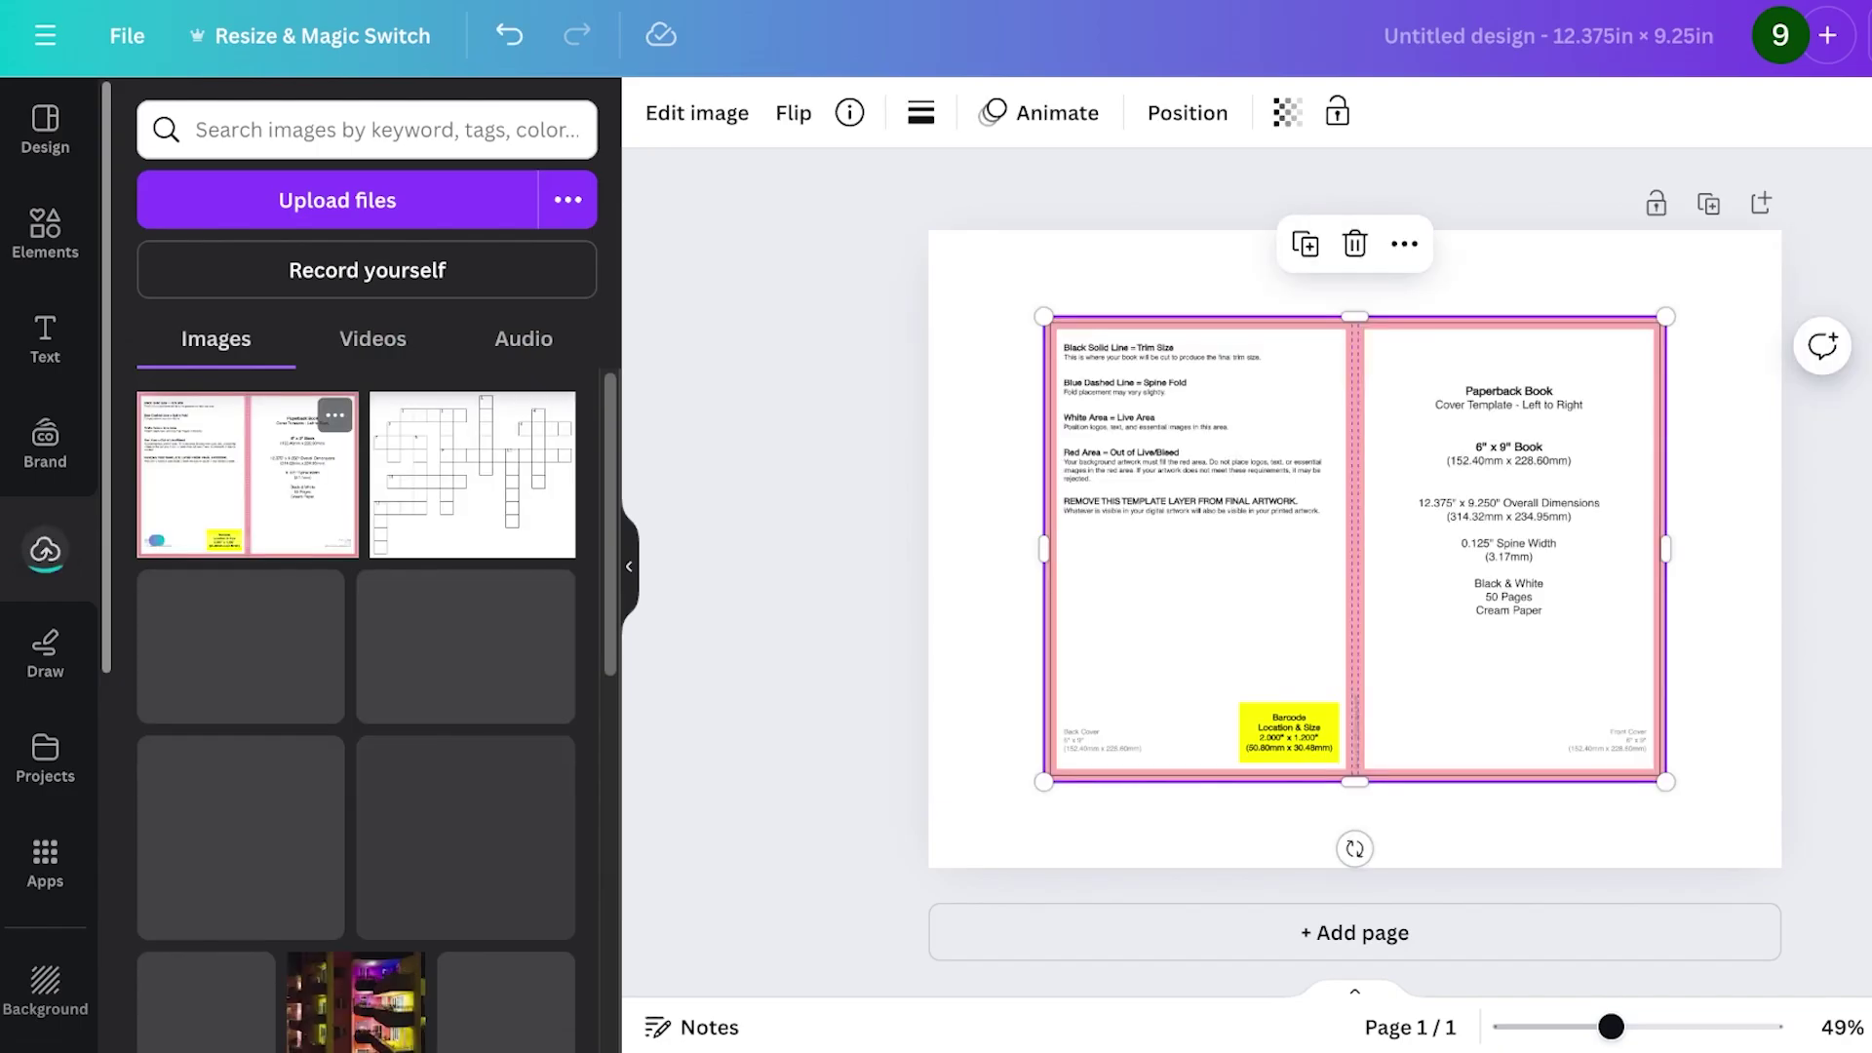
pyautogui.click(247, 473)
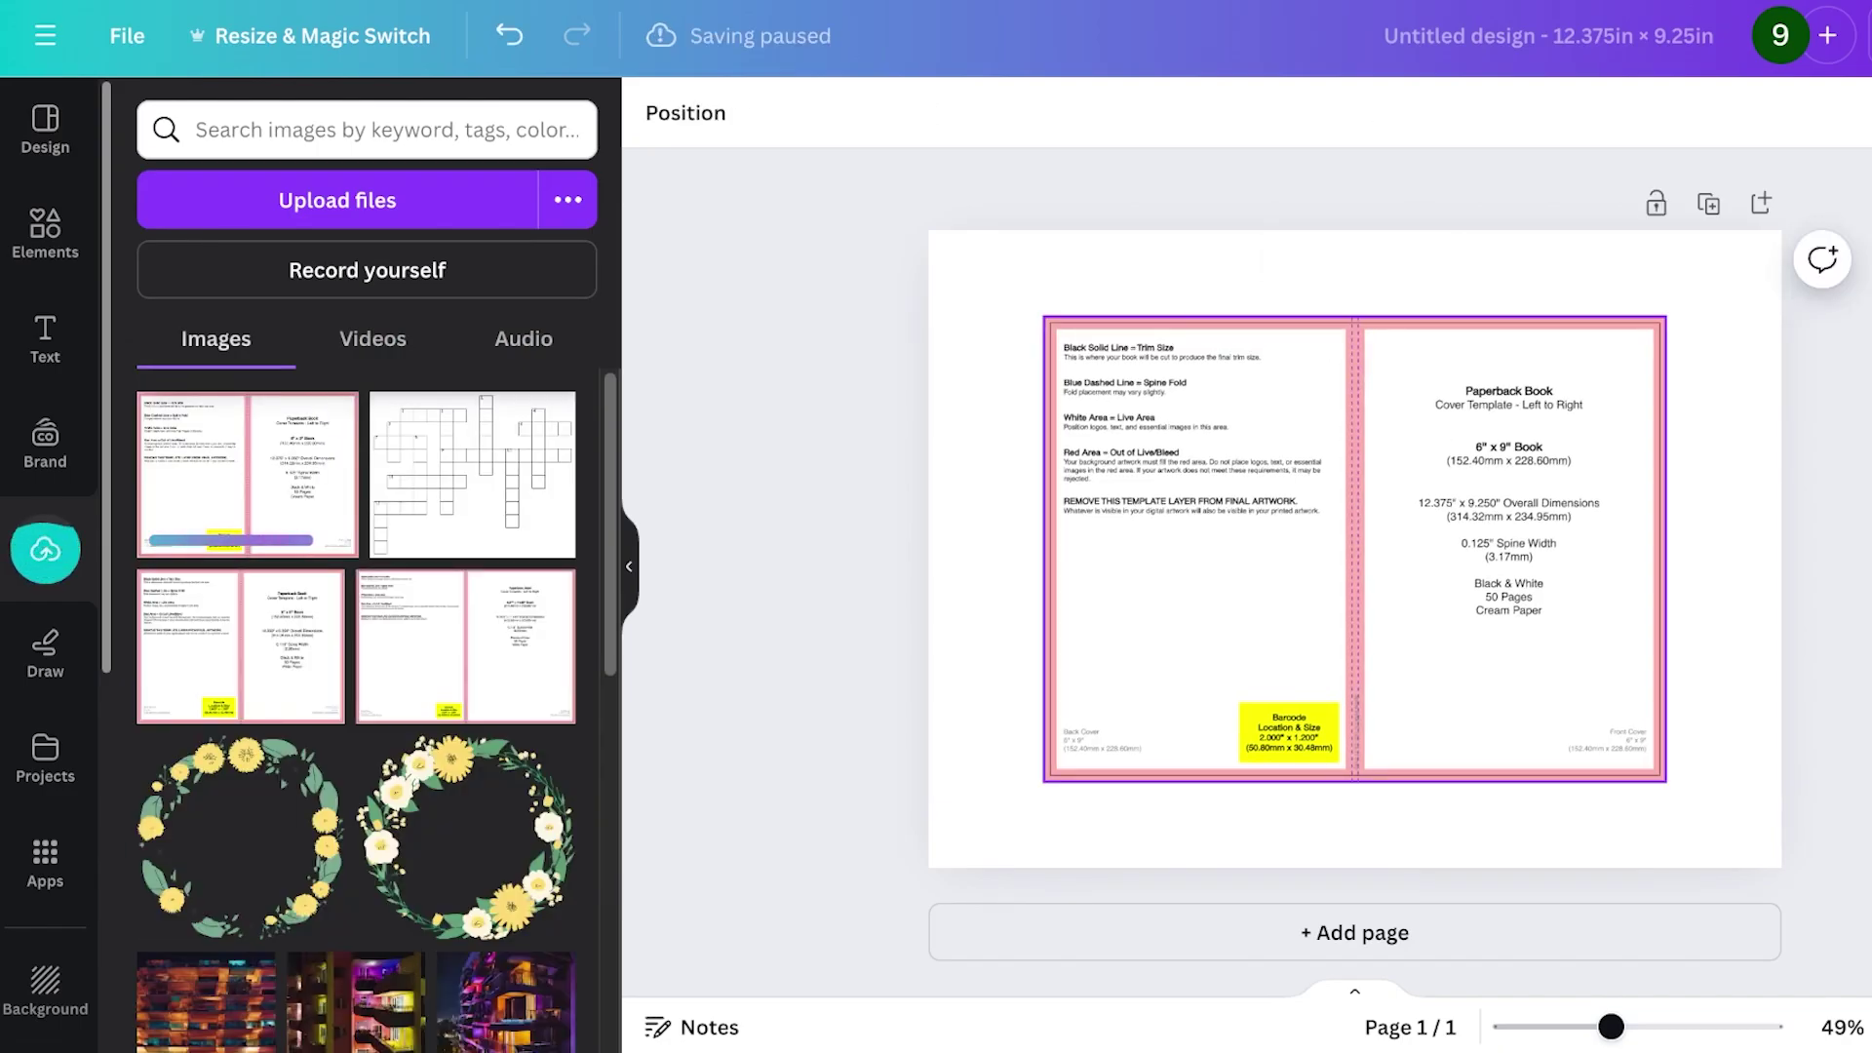
pyautogui.moveTo(1355, 549); pyautogui.dragTo(1239, 463)
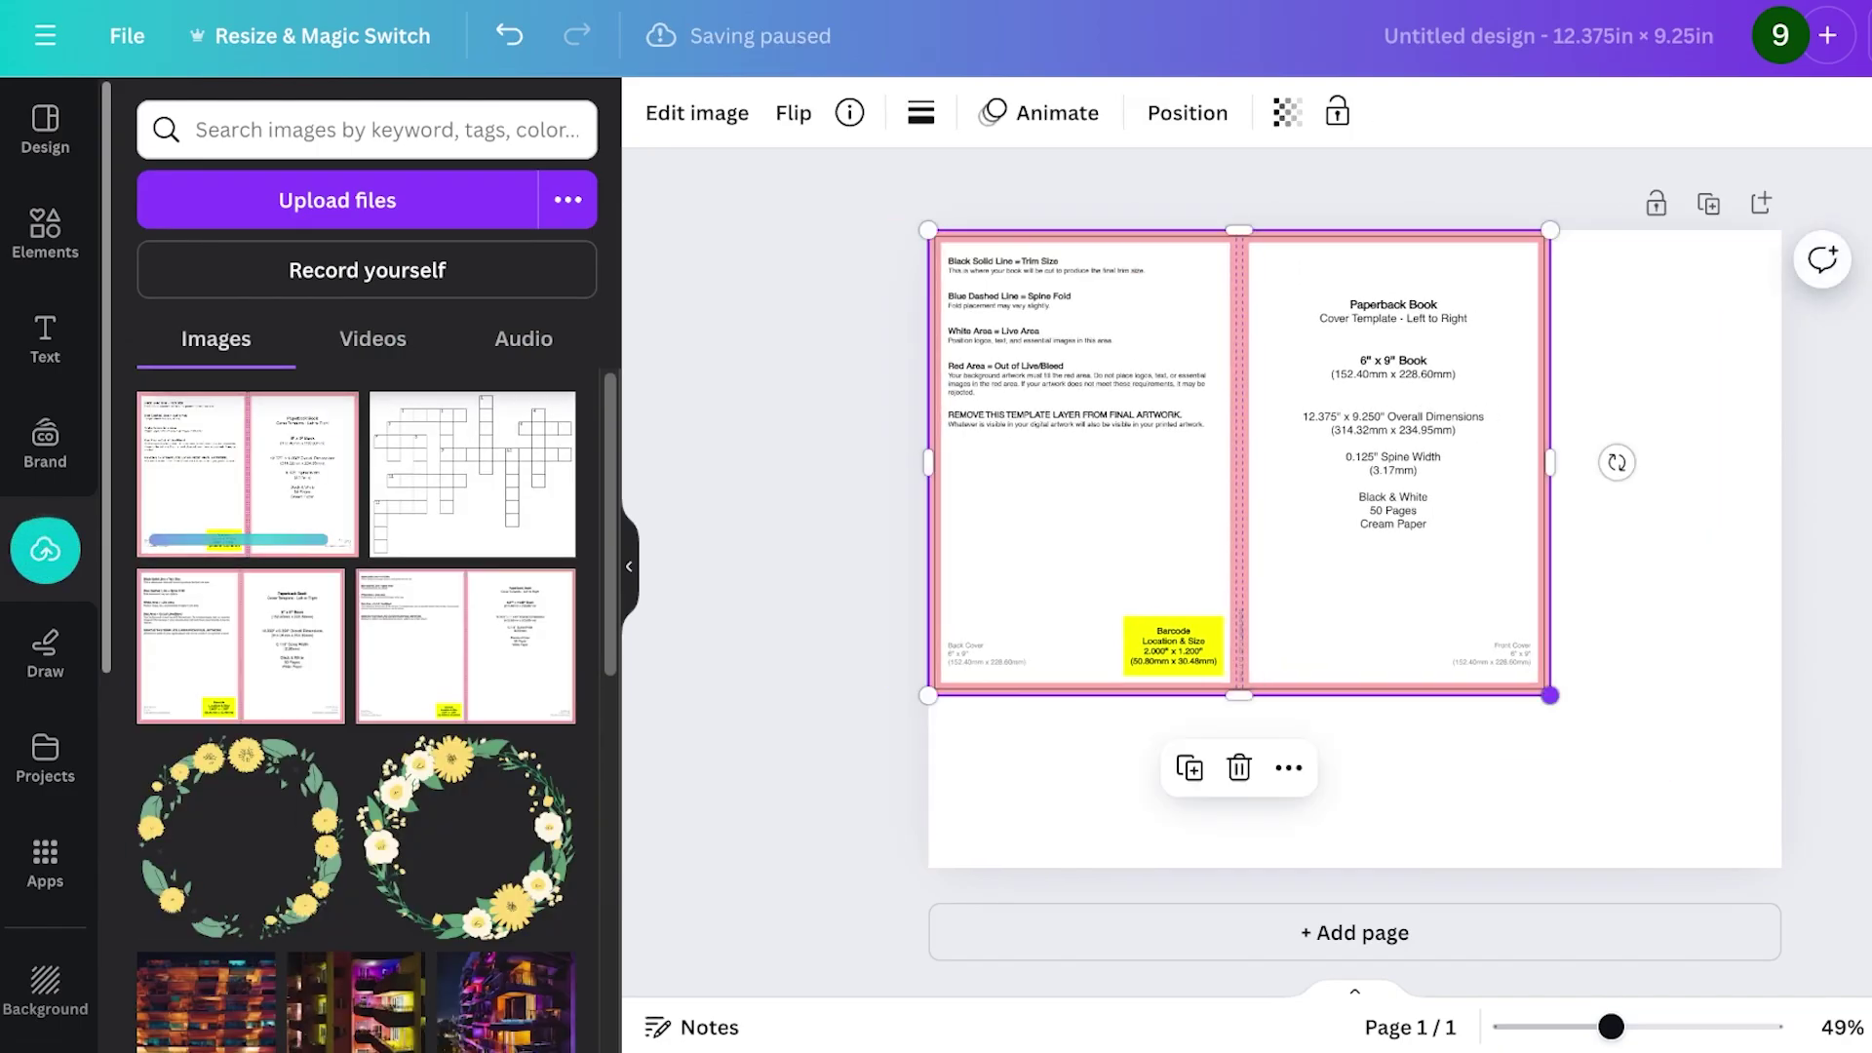
pyautogui.moveTo(1551, 695); pyautogui.dragTo(1782, 868)
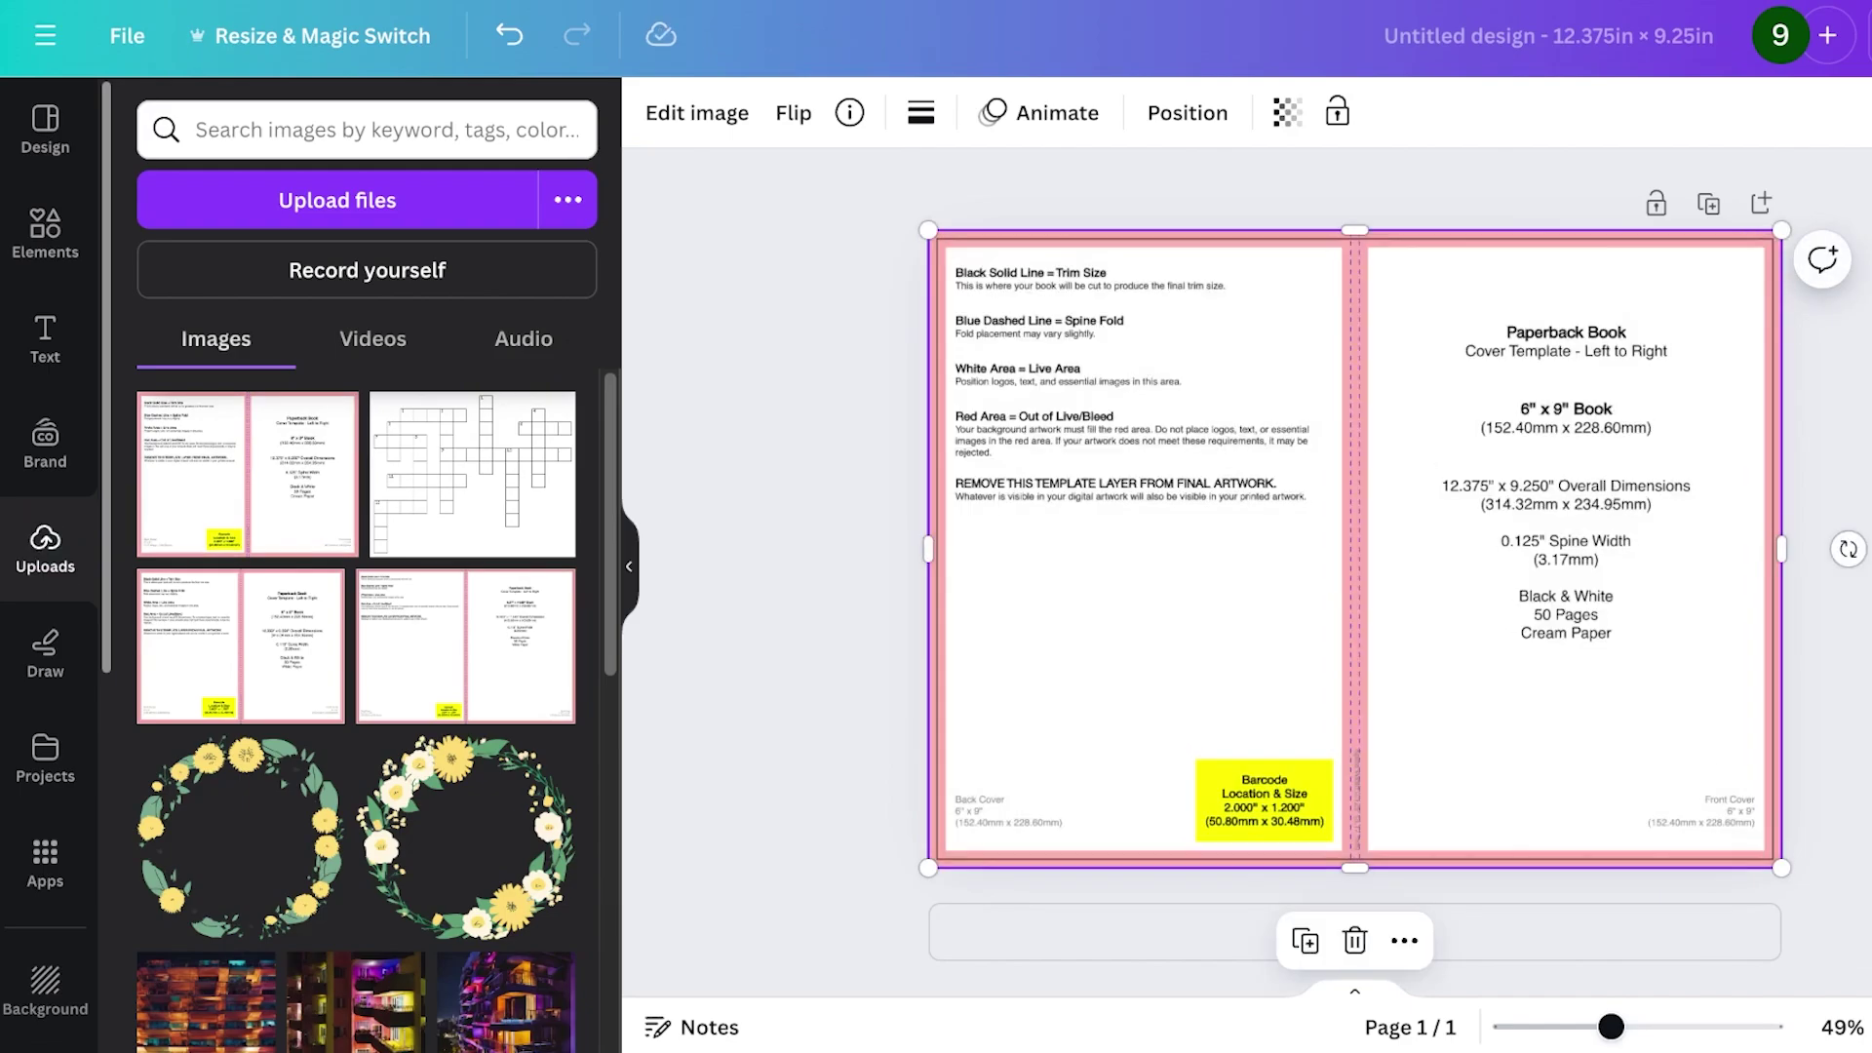
# Add a line running vertically along the template's spine over the full page height, and thicken it to cover the spine area.
pyautogui.click(45, 232)
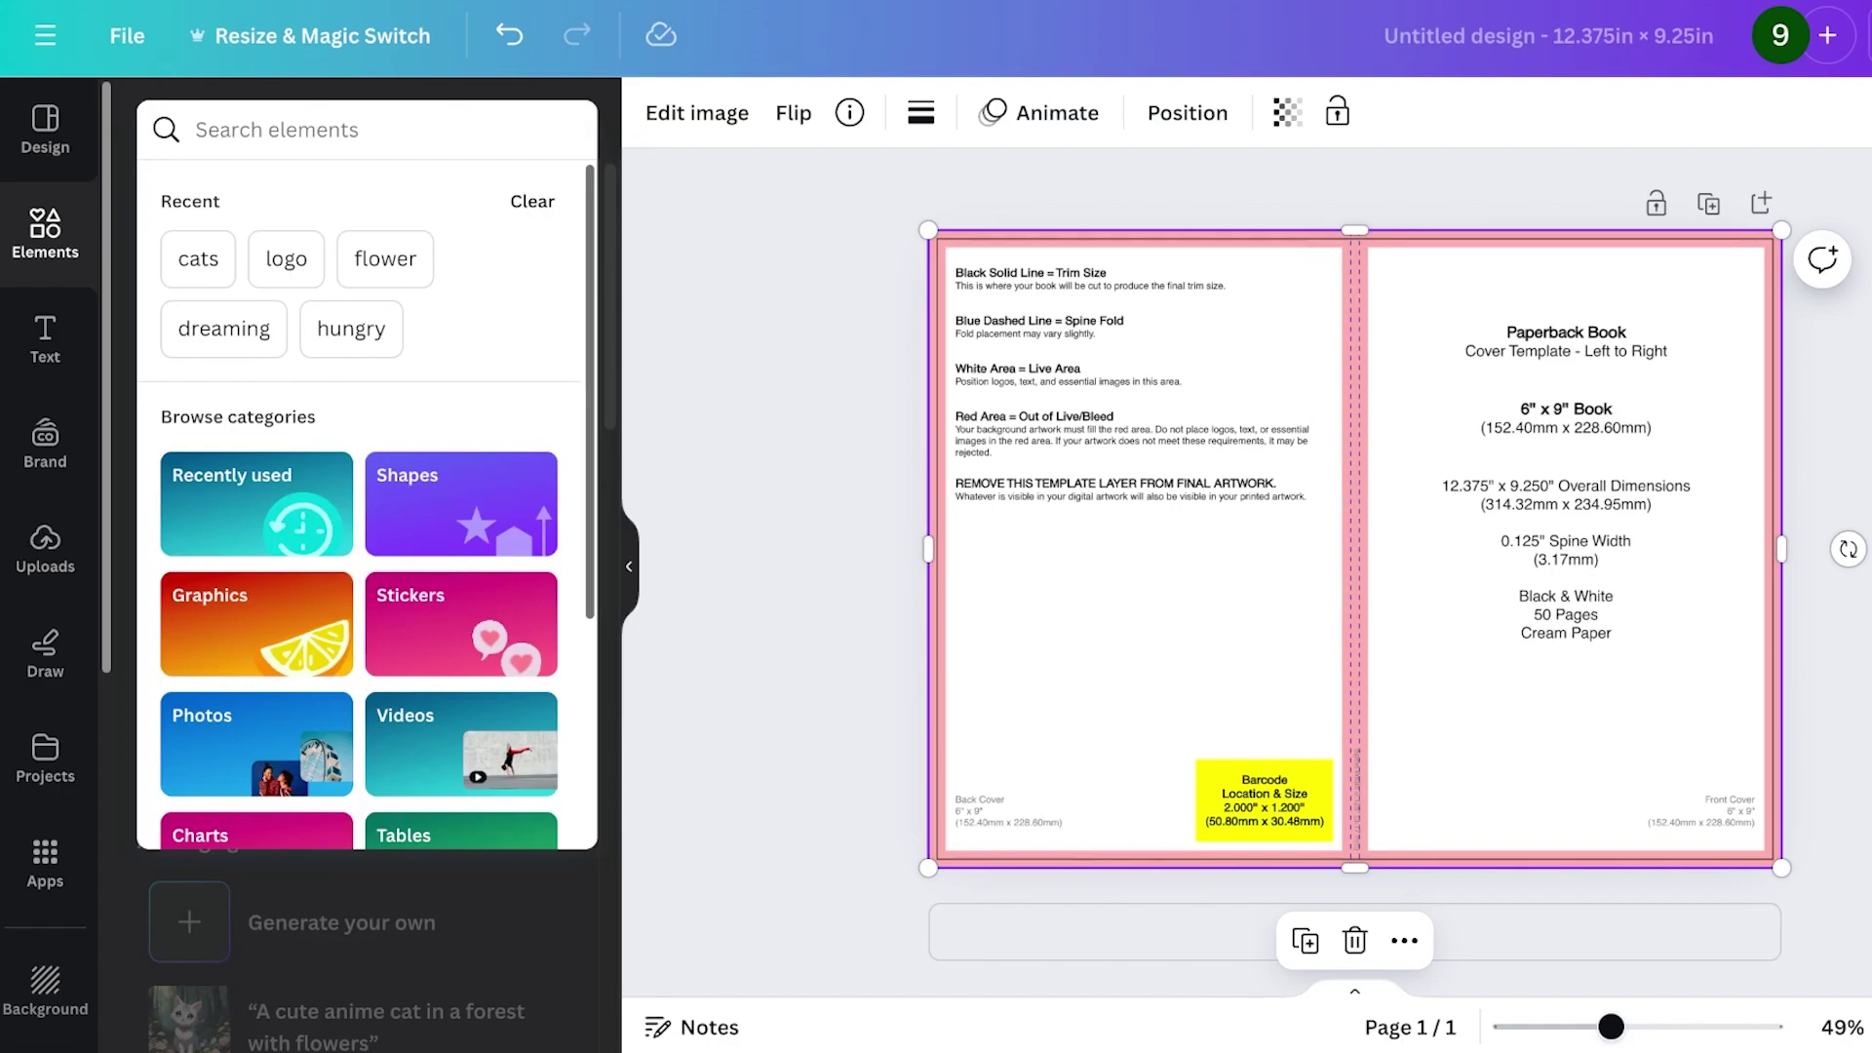
pyautogui.press('Escape')
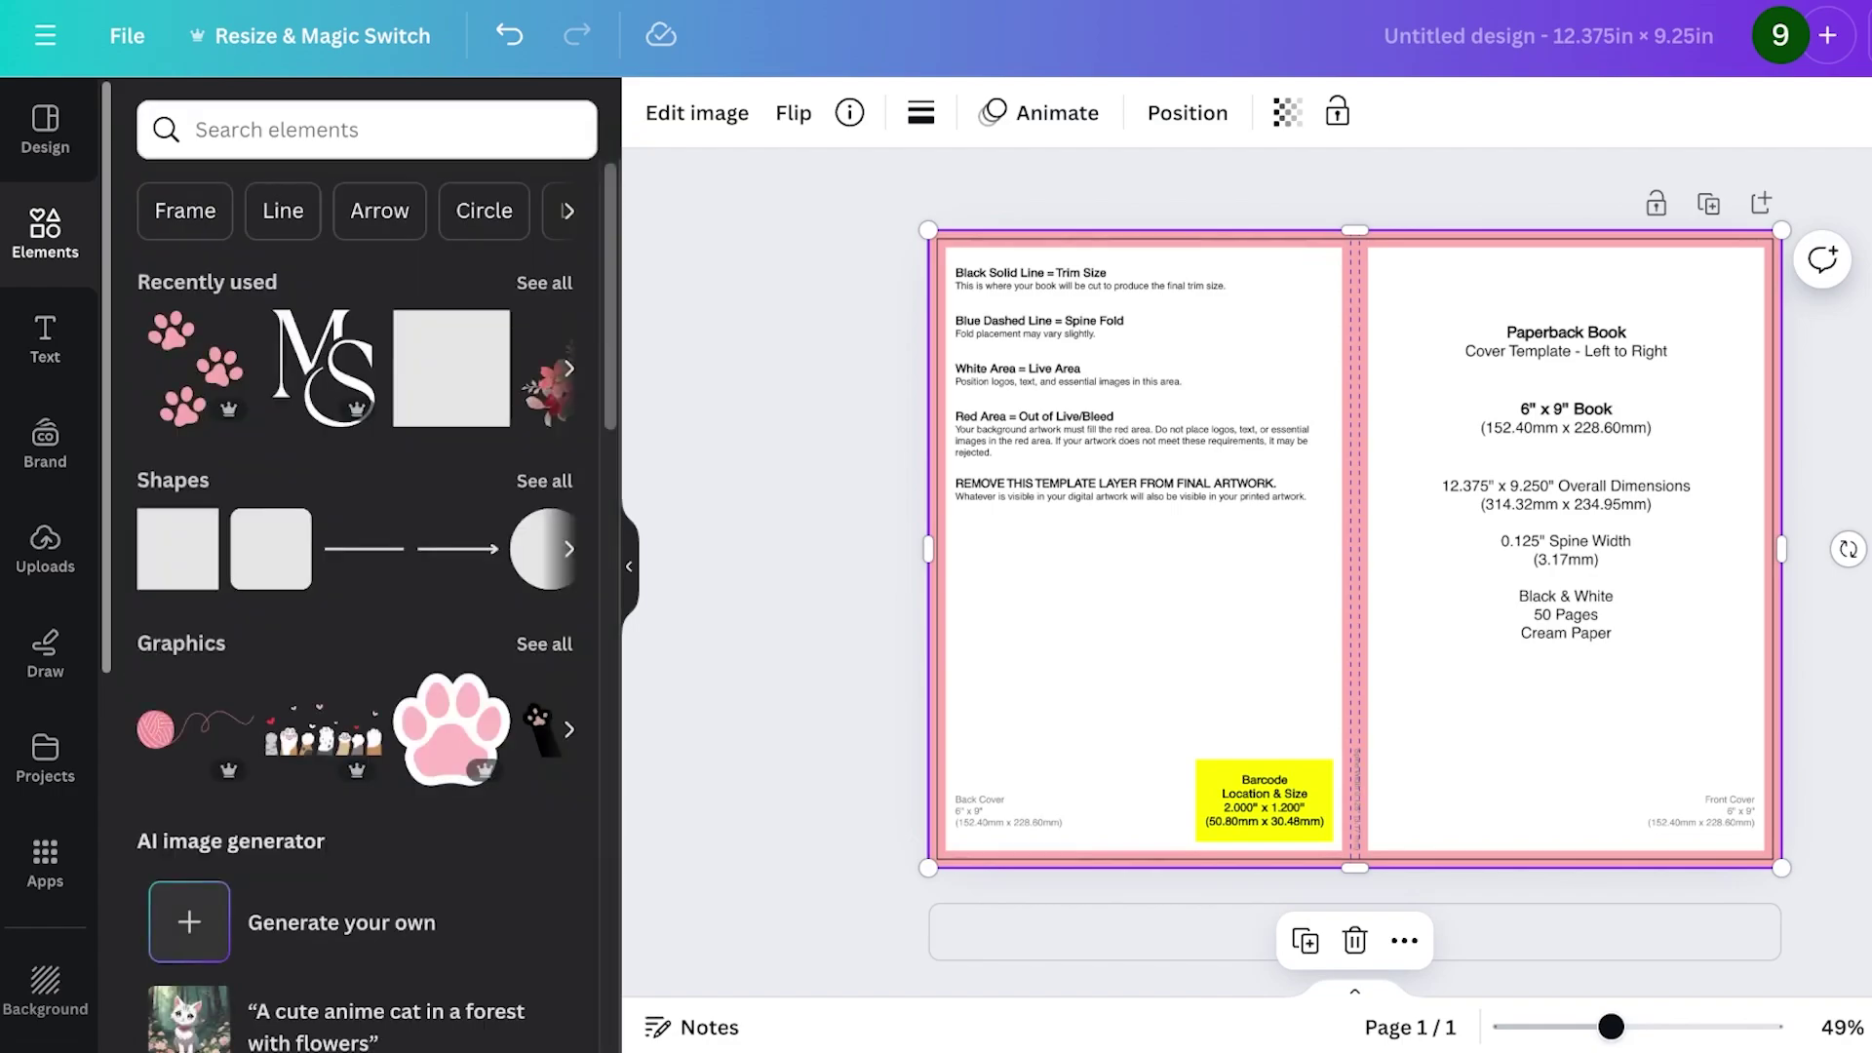
pyautogui.click(44, 337)
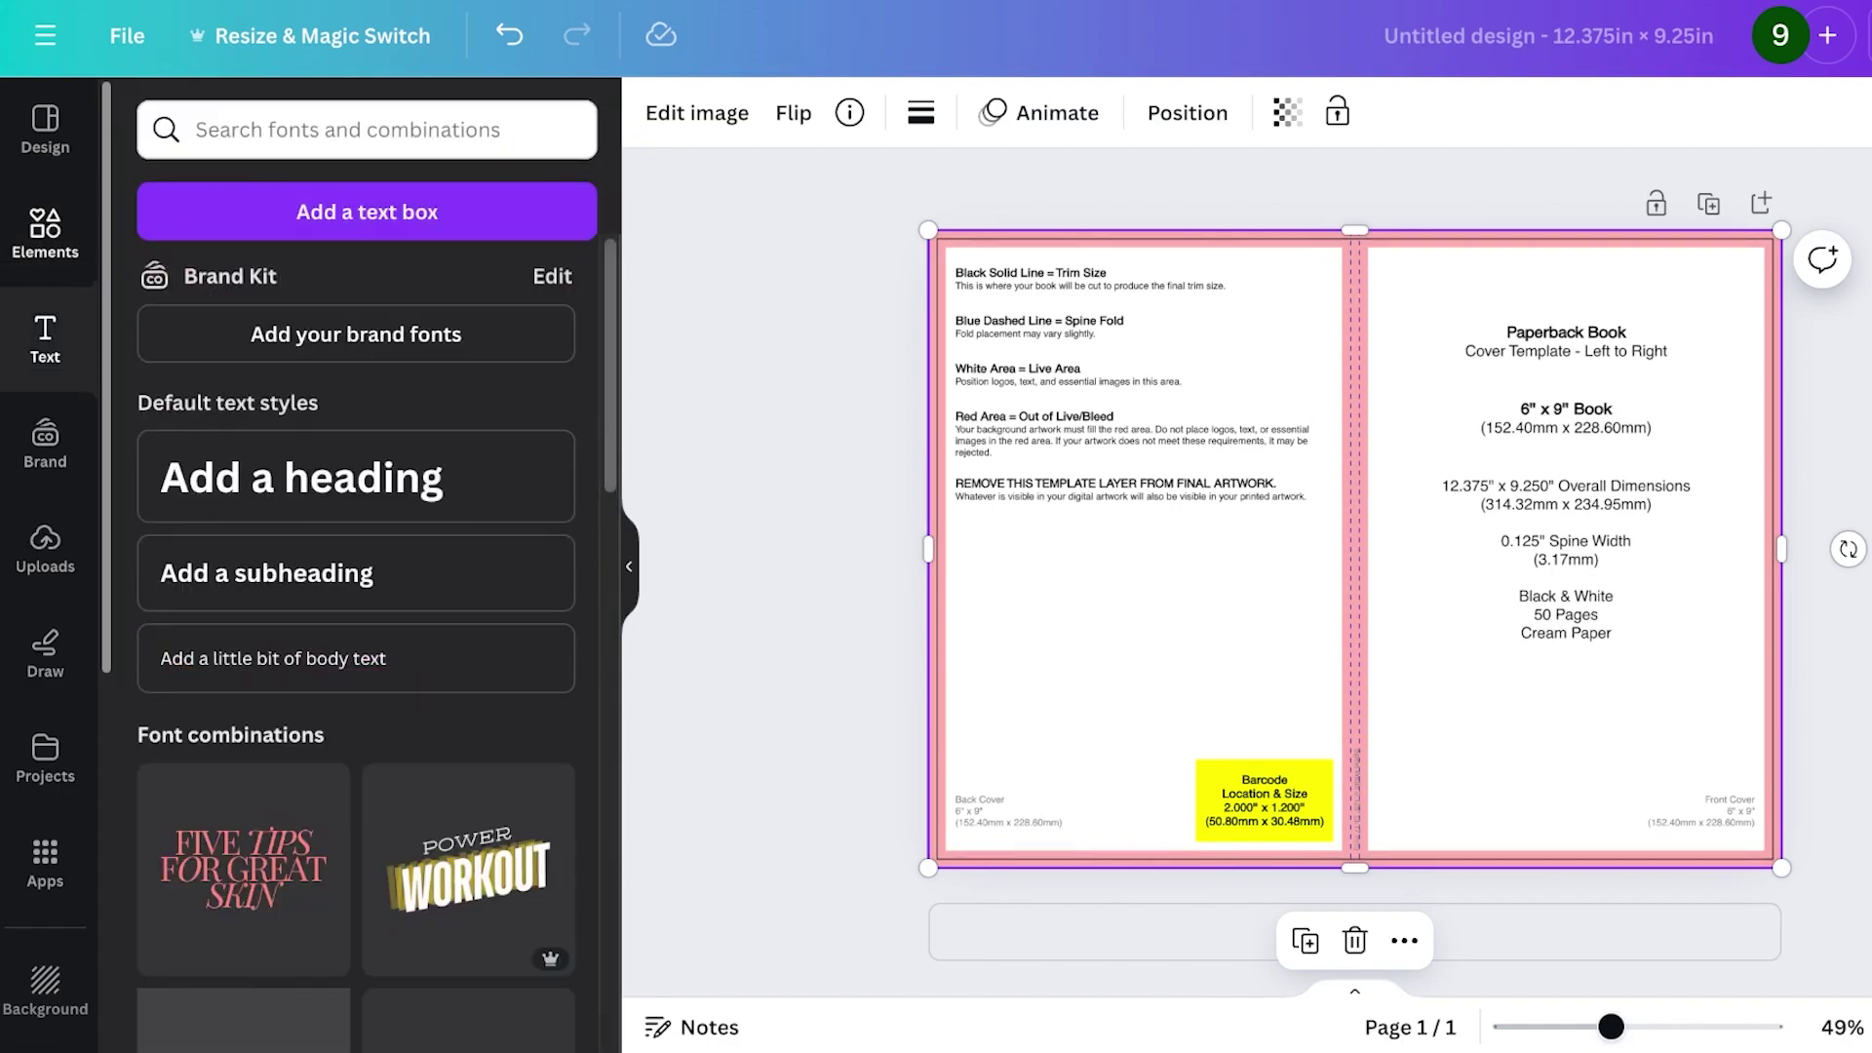
pyautogui.click(45, 232)
pyautogui.press('l')
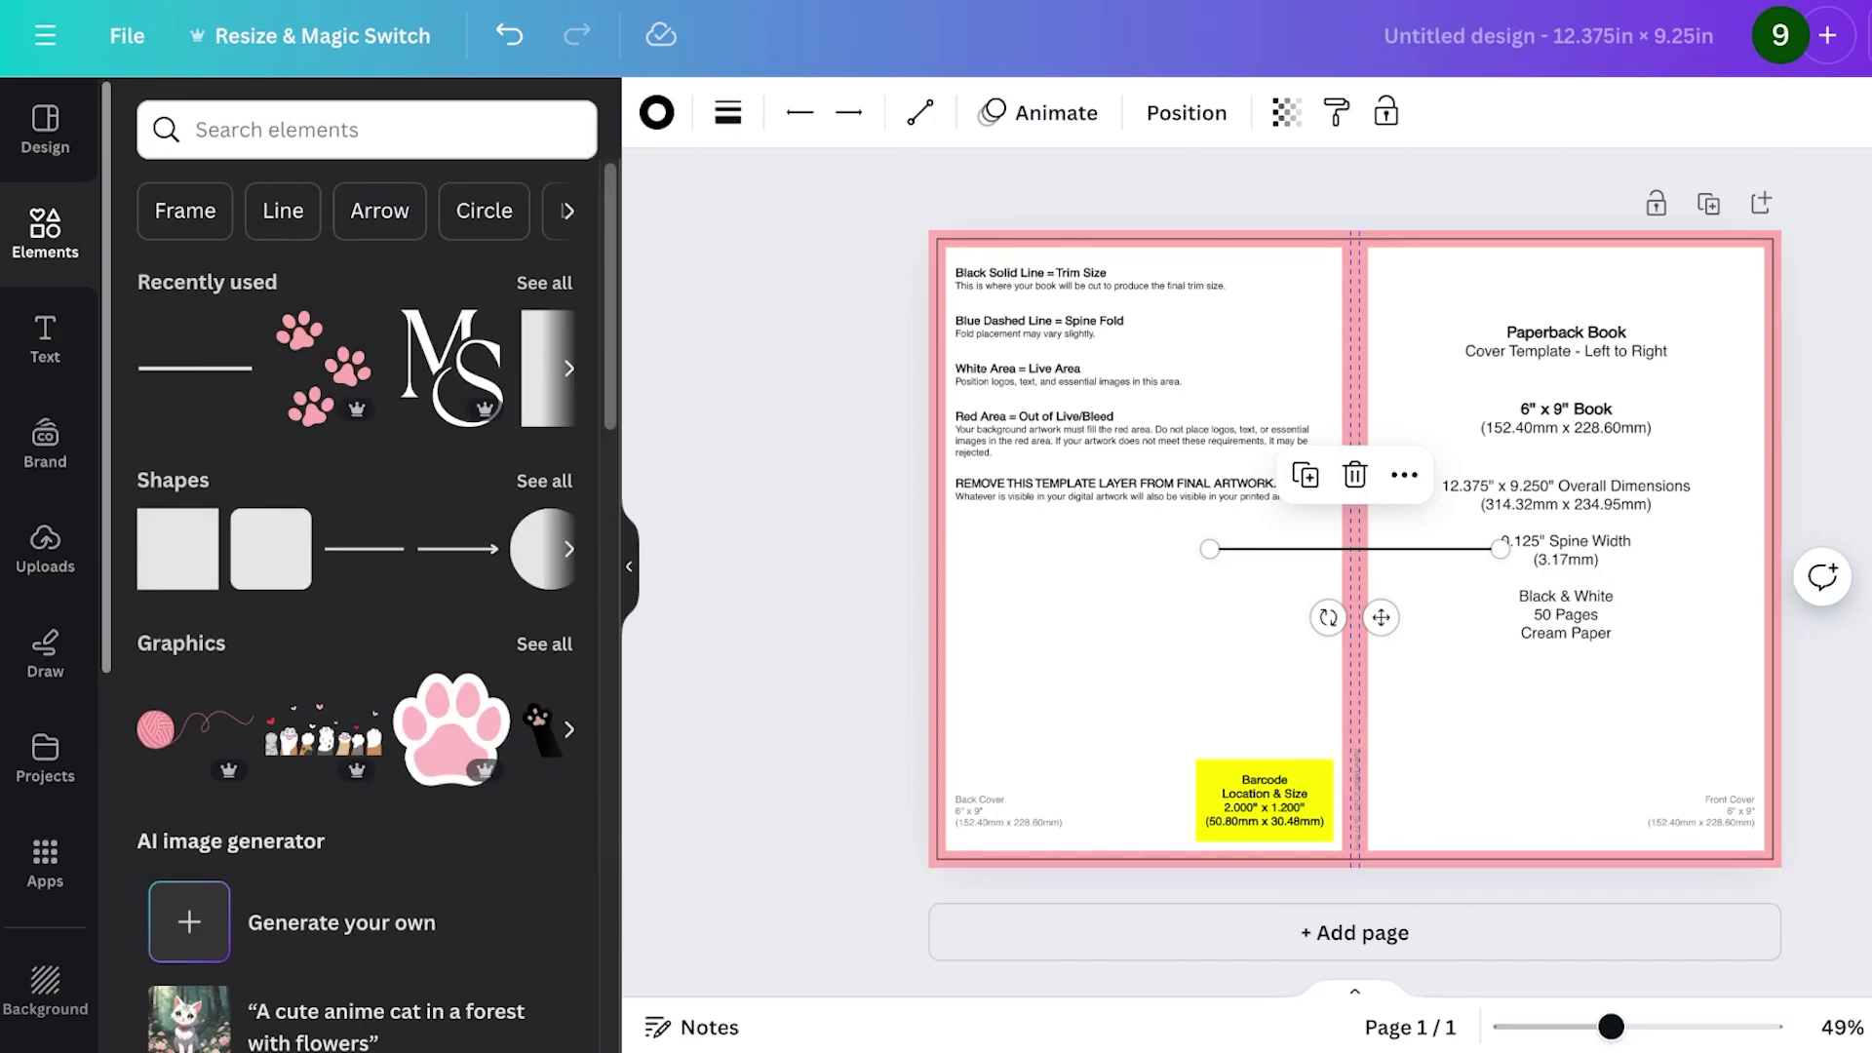
pyautogui.moveTo(1500, 549); pyautogui.dragTo(1353, 230)
pyautogui.moveTo(1210, 549); pyautogui.dragTo(1355, 867)
pyautogui.click(728, 113)
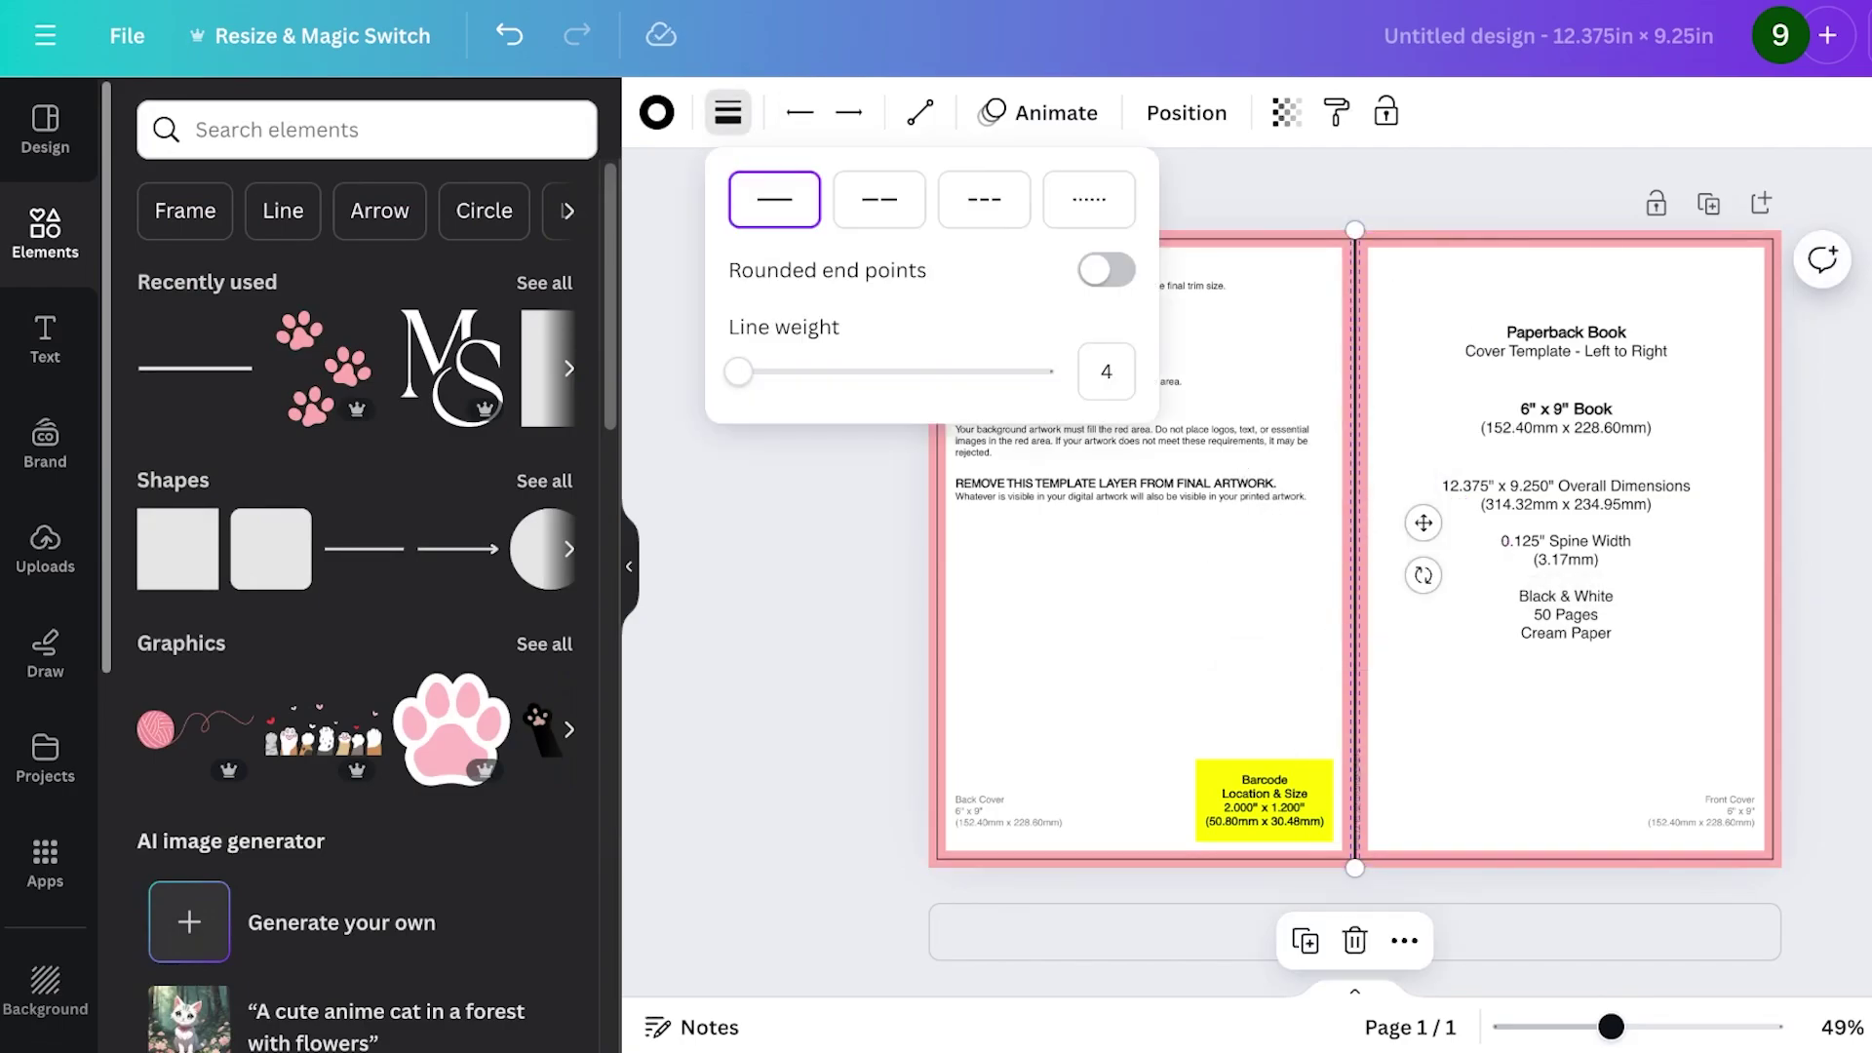
pyautogui.moveTo(738, 371); pyautogui.dragTo(814, 371)
# Delete the cover template image and place the pink paw prints graphic in the lower-right corner of the front cover.
pyautogui.click(1141, 585)
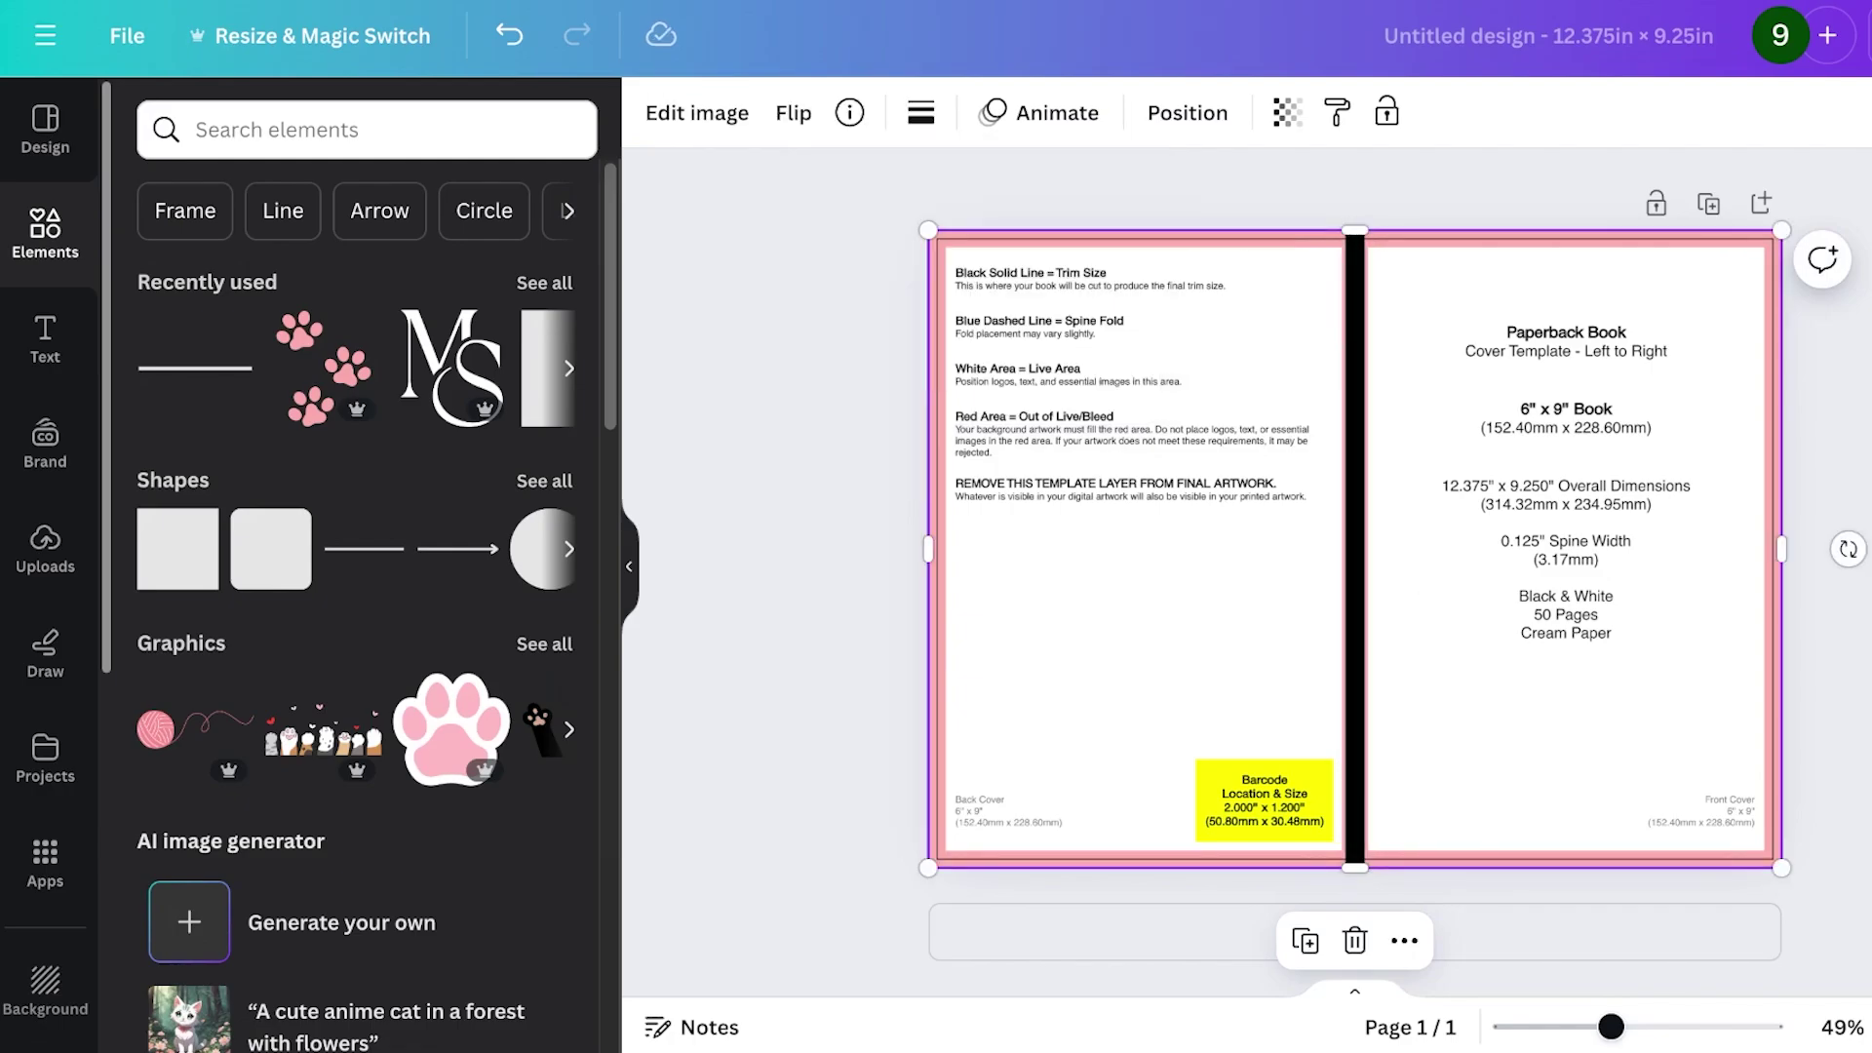
pyautogui.press('Delete')
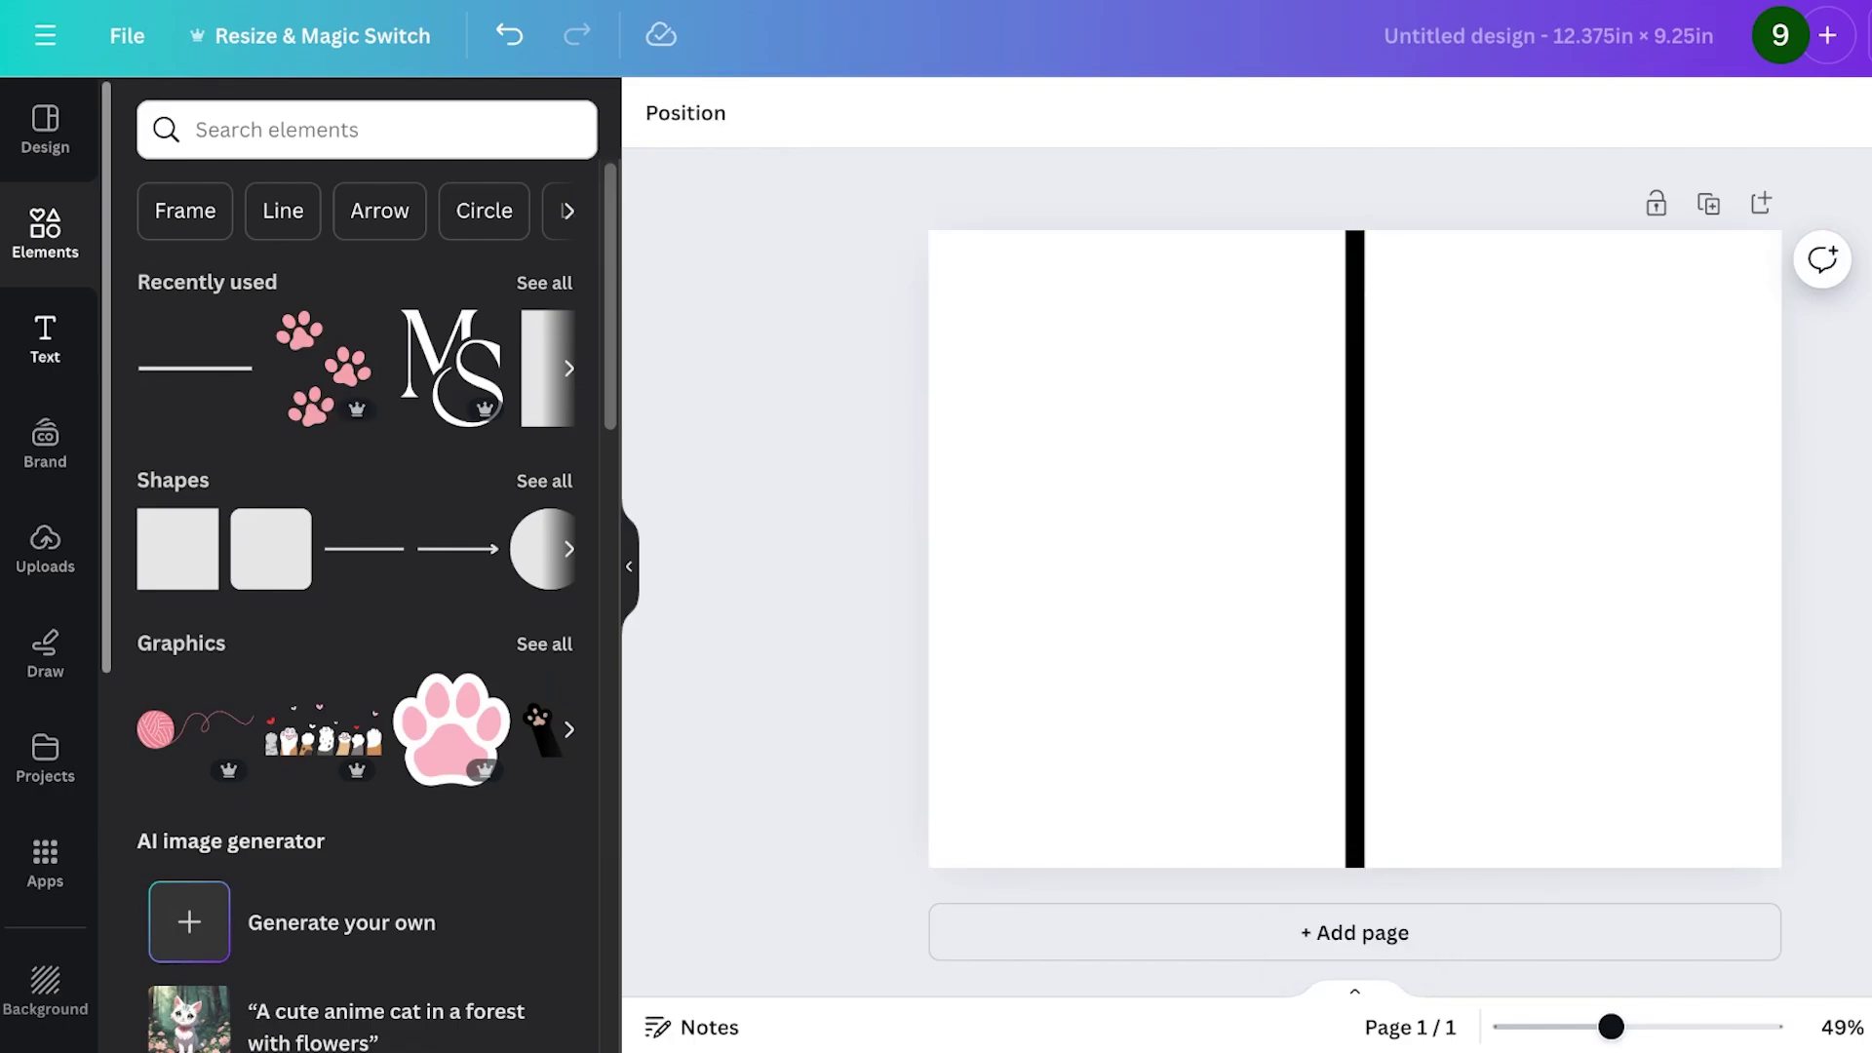
pyautogui.click(322, 366)
pyautogui.moveTo(1354, 548); pyautogui.dragTo(1703, 756)
# Add a heading that reads "CAT THEMED PUZZLES".
pyautogui.click(45, 336)
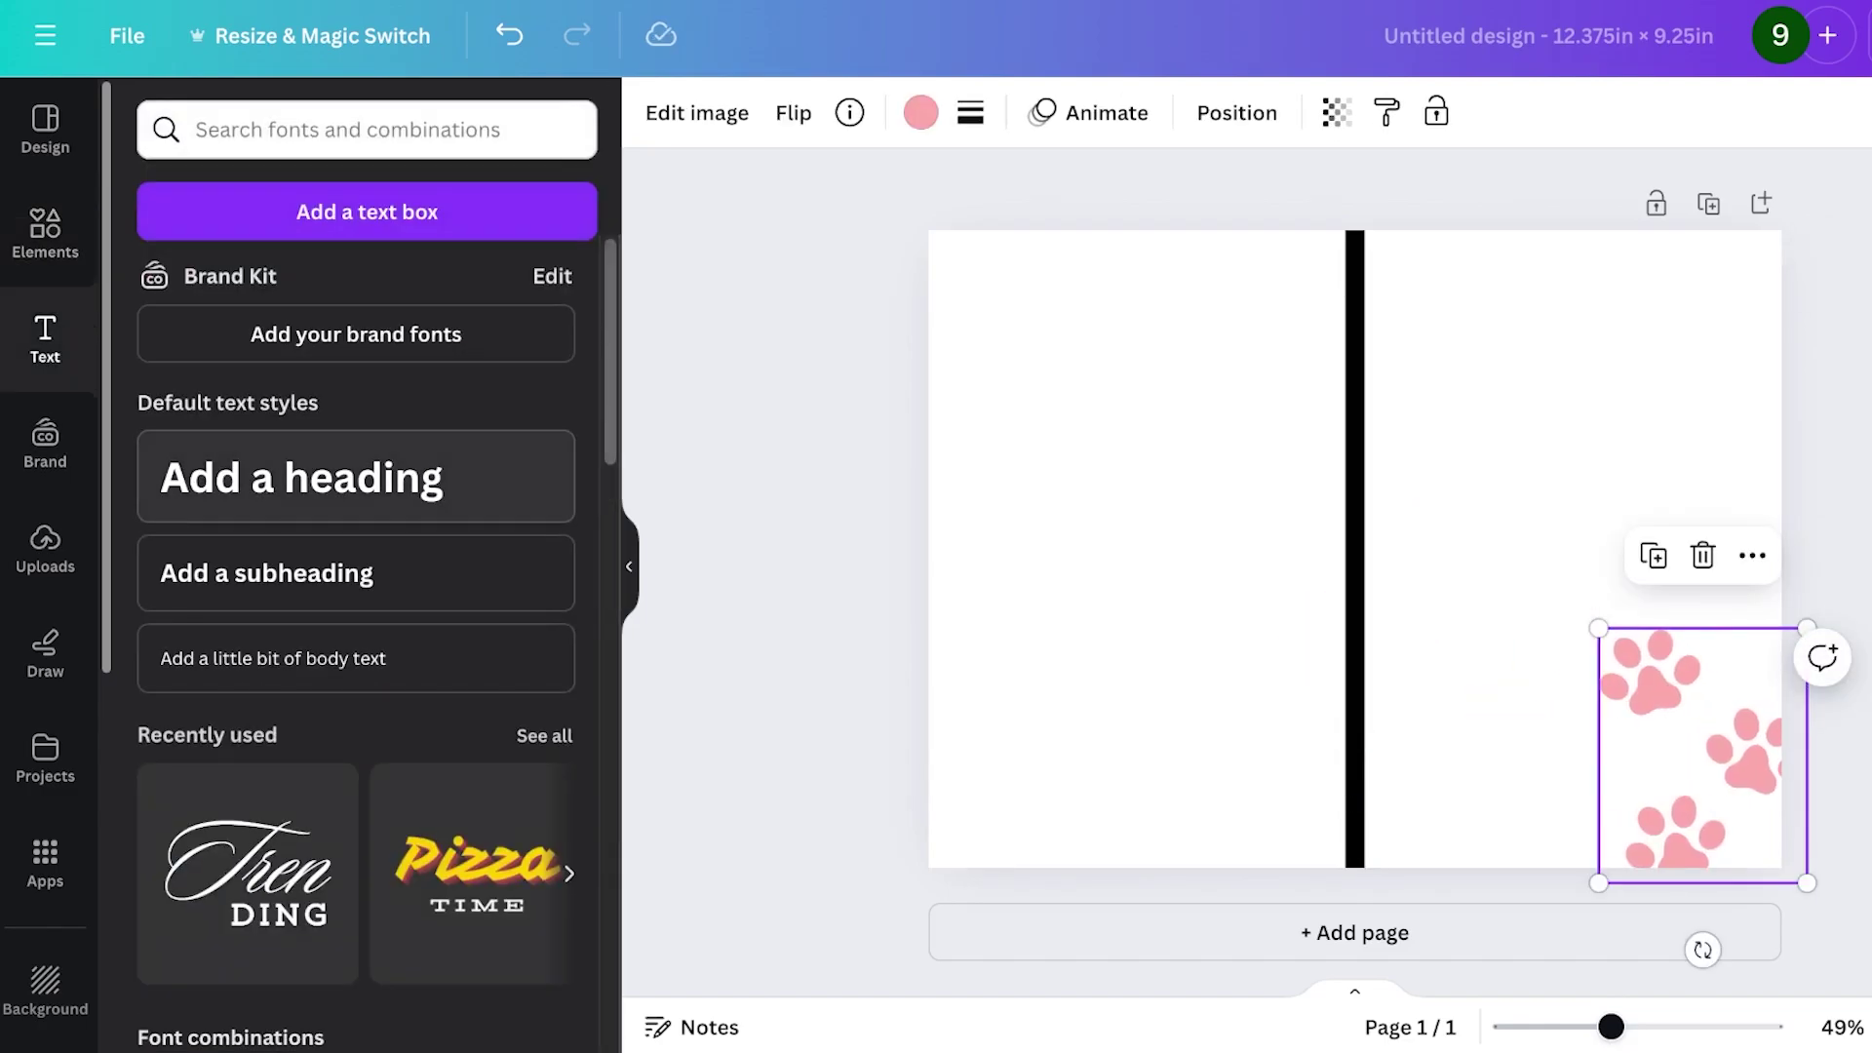
pyautogui.click(302, 477)
pyautogui.write('CAR')
pyautogui.press('BackSpace')
pyautogui.write('T')
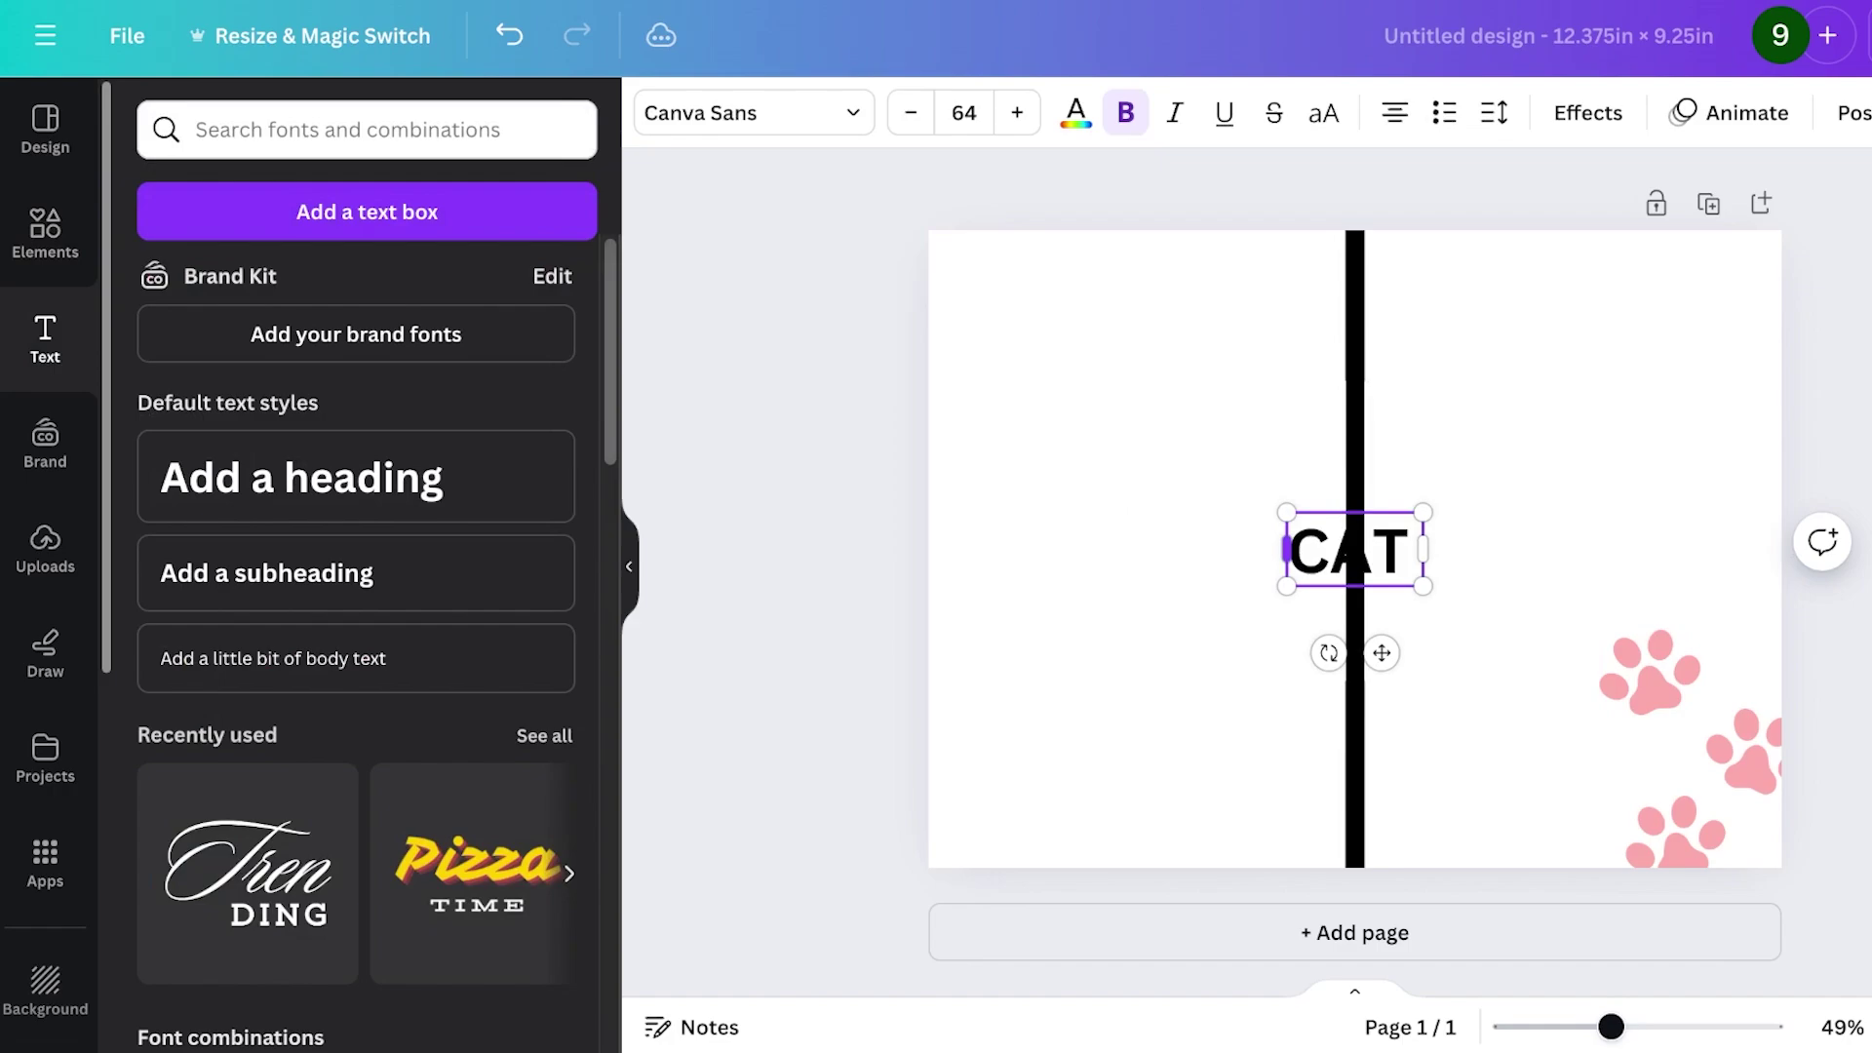
pyautogui.write(' THEMED PUZZLES')
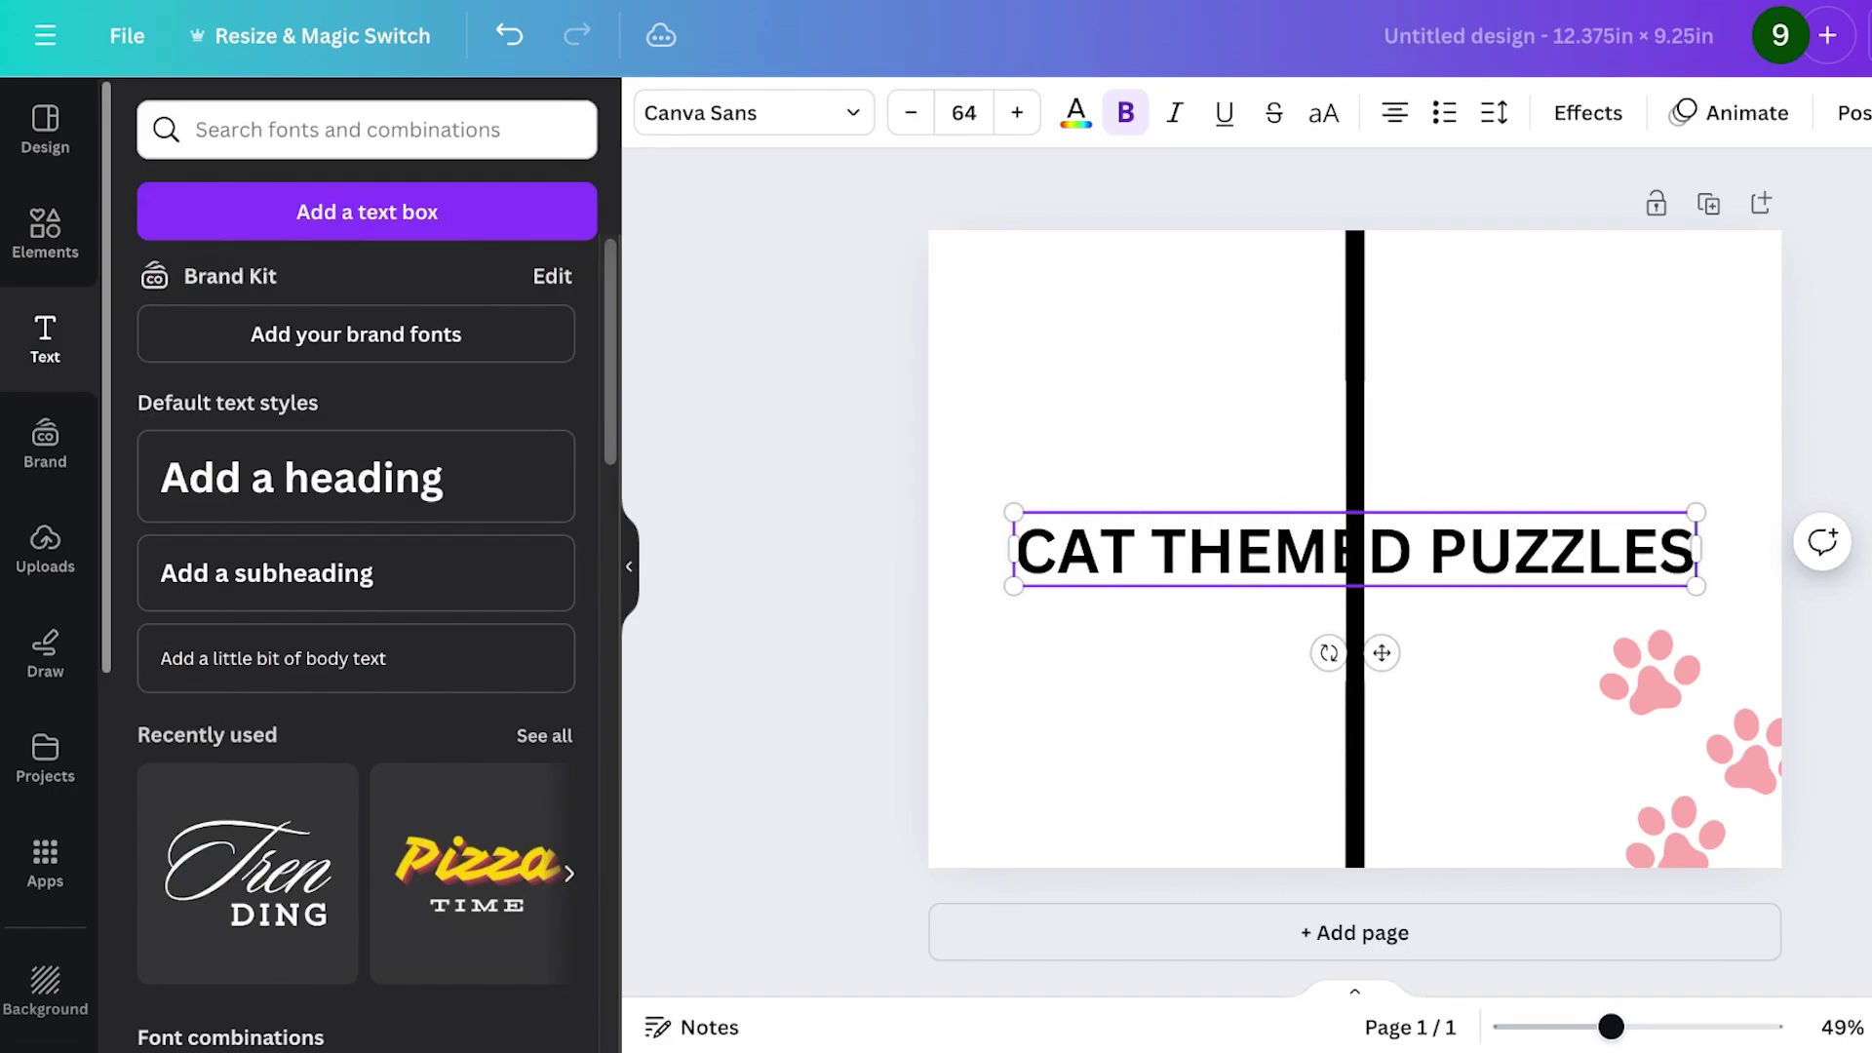
# Scale the heading down to about size 28.9 and position it in the upper part of the front cover.
pyautogui.moveTo(1015, 586); pyautogui.dragTo(1389, 546)
pyautogui.click(1543, 439)
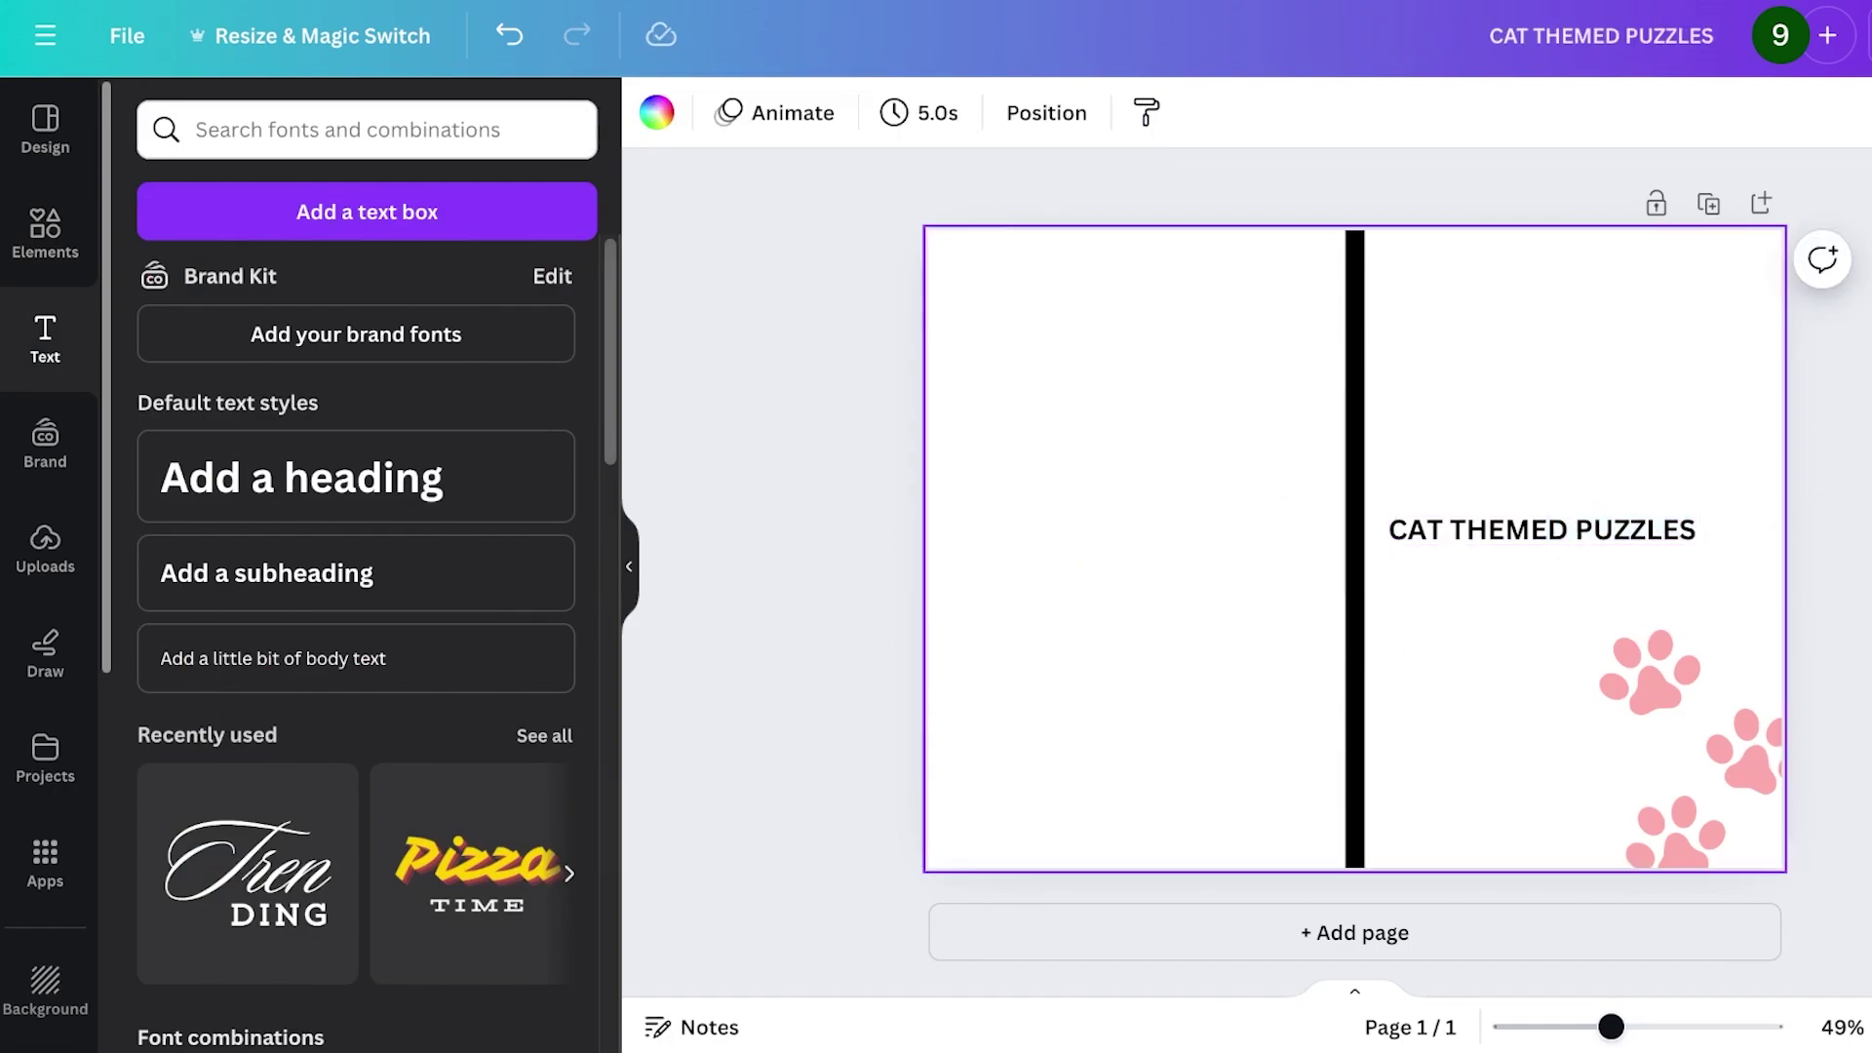
pyautogui.moveTo(1543, 530); pyautogui.dragTo(1576, 391)
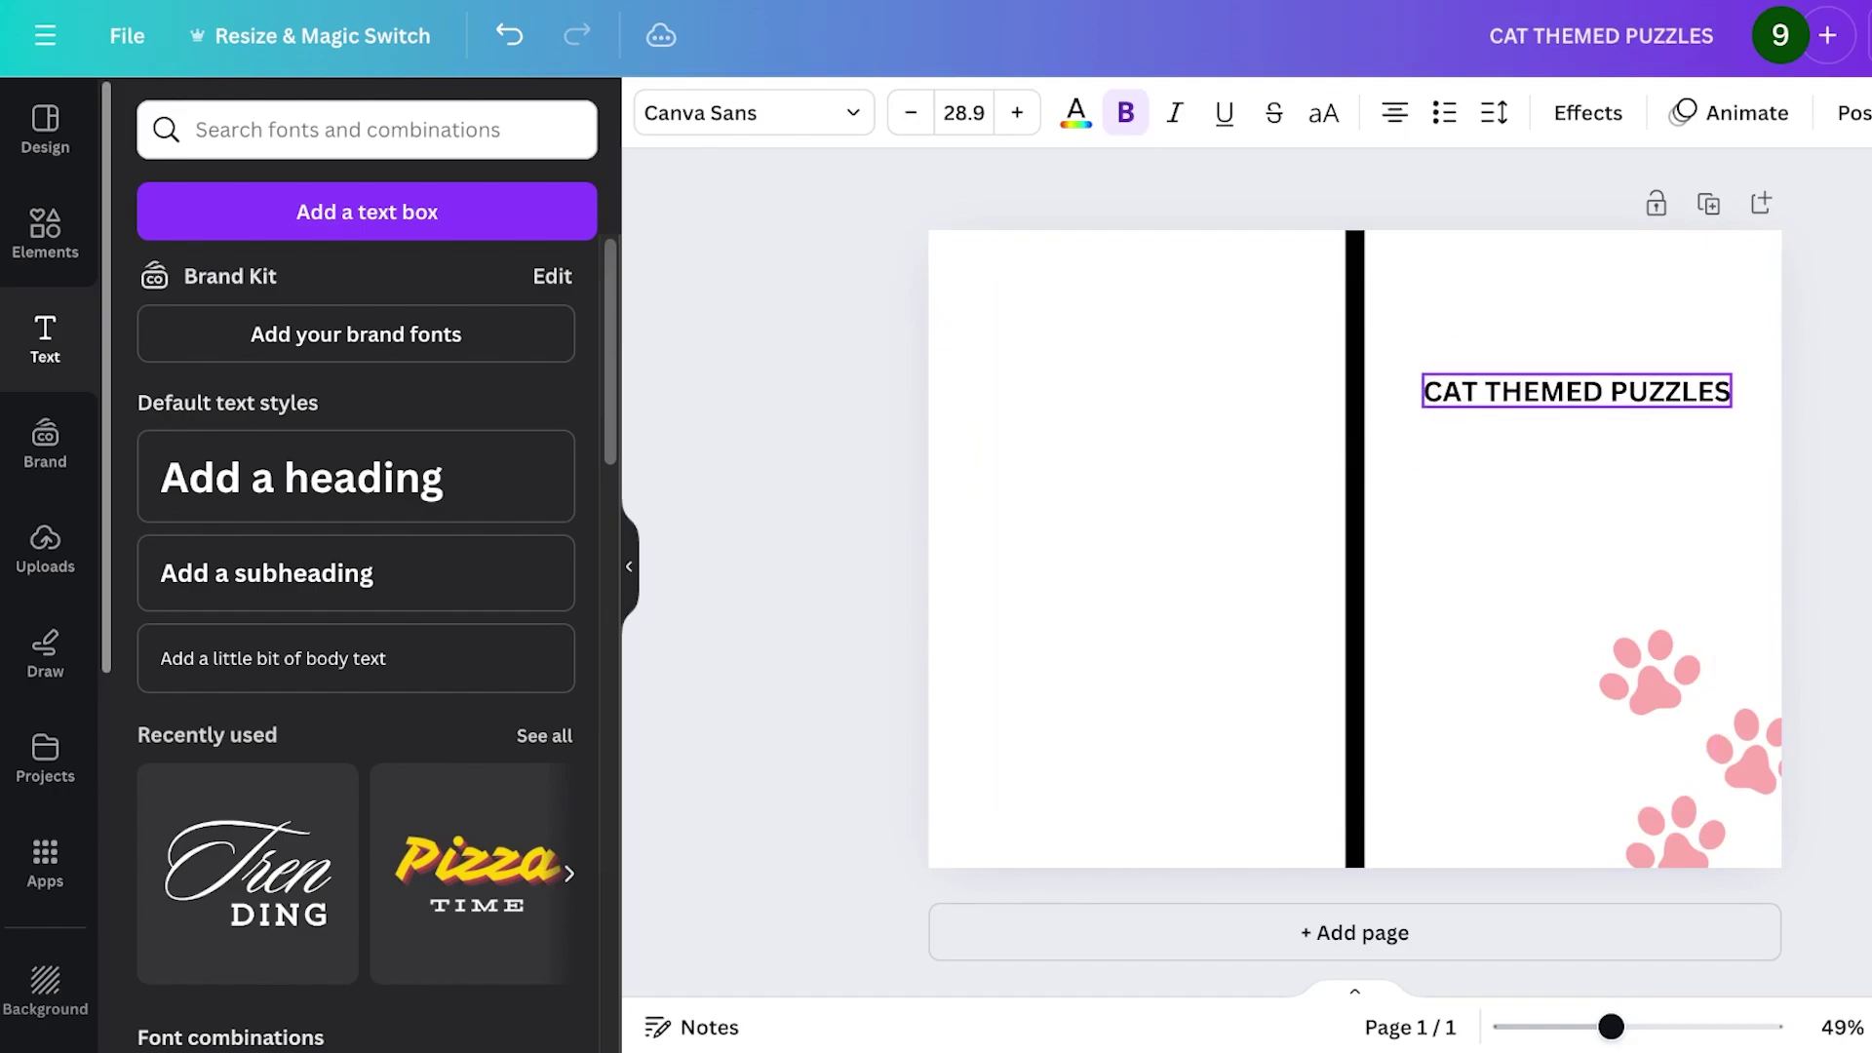
pyautogui.click(1615, 449)
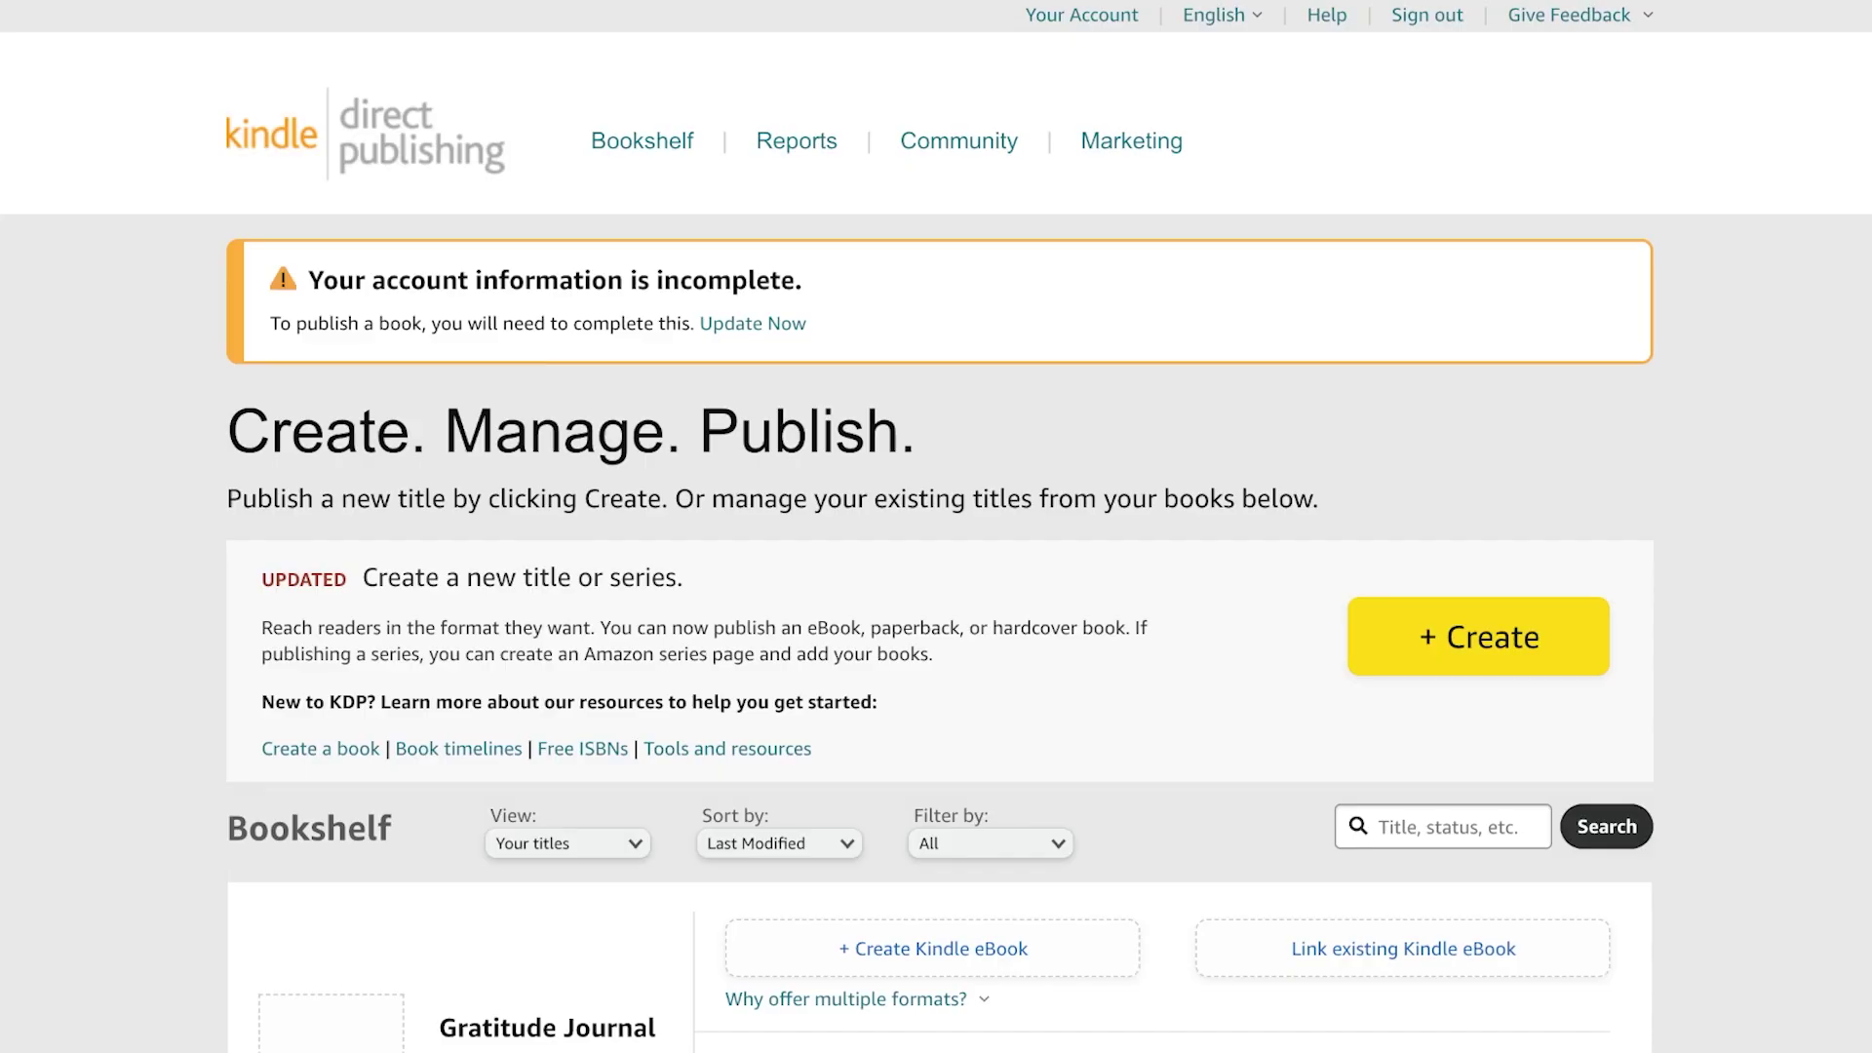
# Switch to the Kindle Direct Publishing bookshelf and start creating a new paperback title.
pyautogui.scroll(-3, 937, 526)
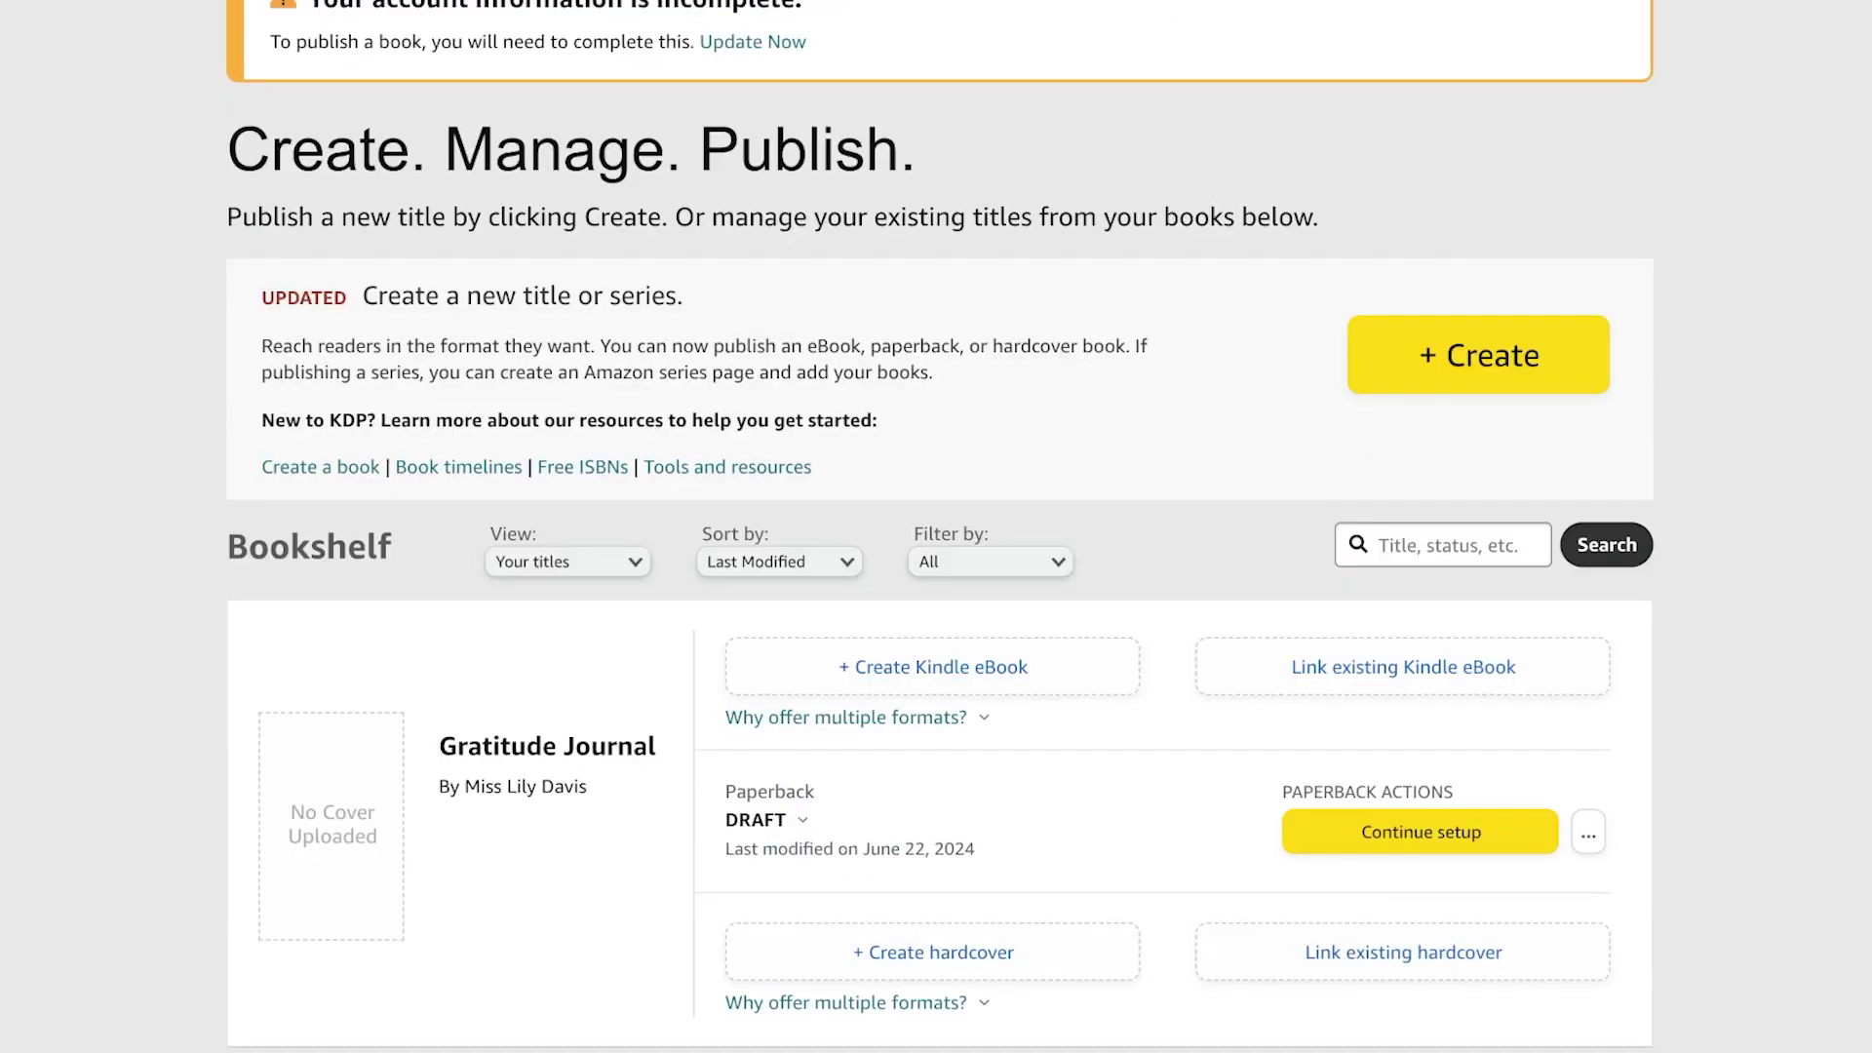
pyautogui.scroll(3, 936, 527)
pyautogui.scroll(-7, 936, 527)
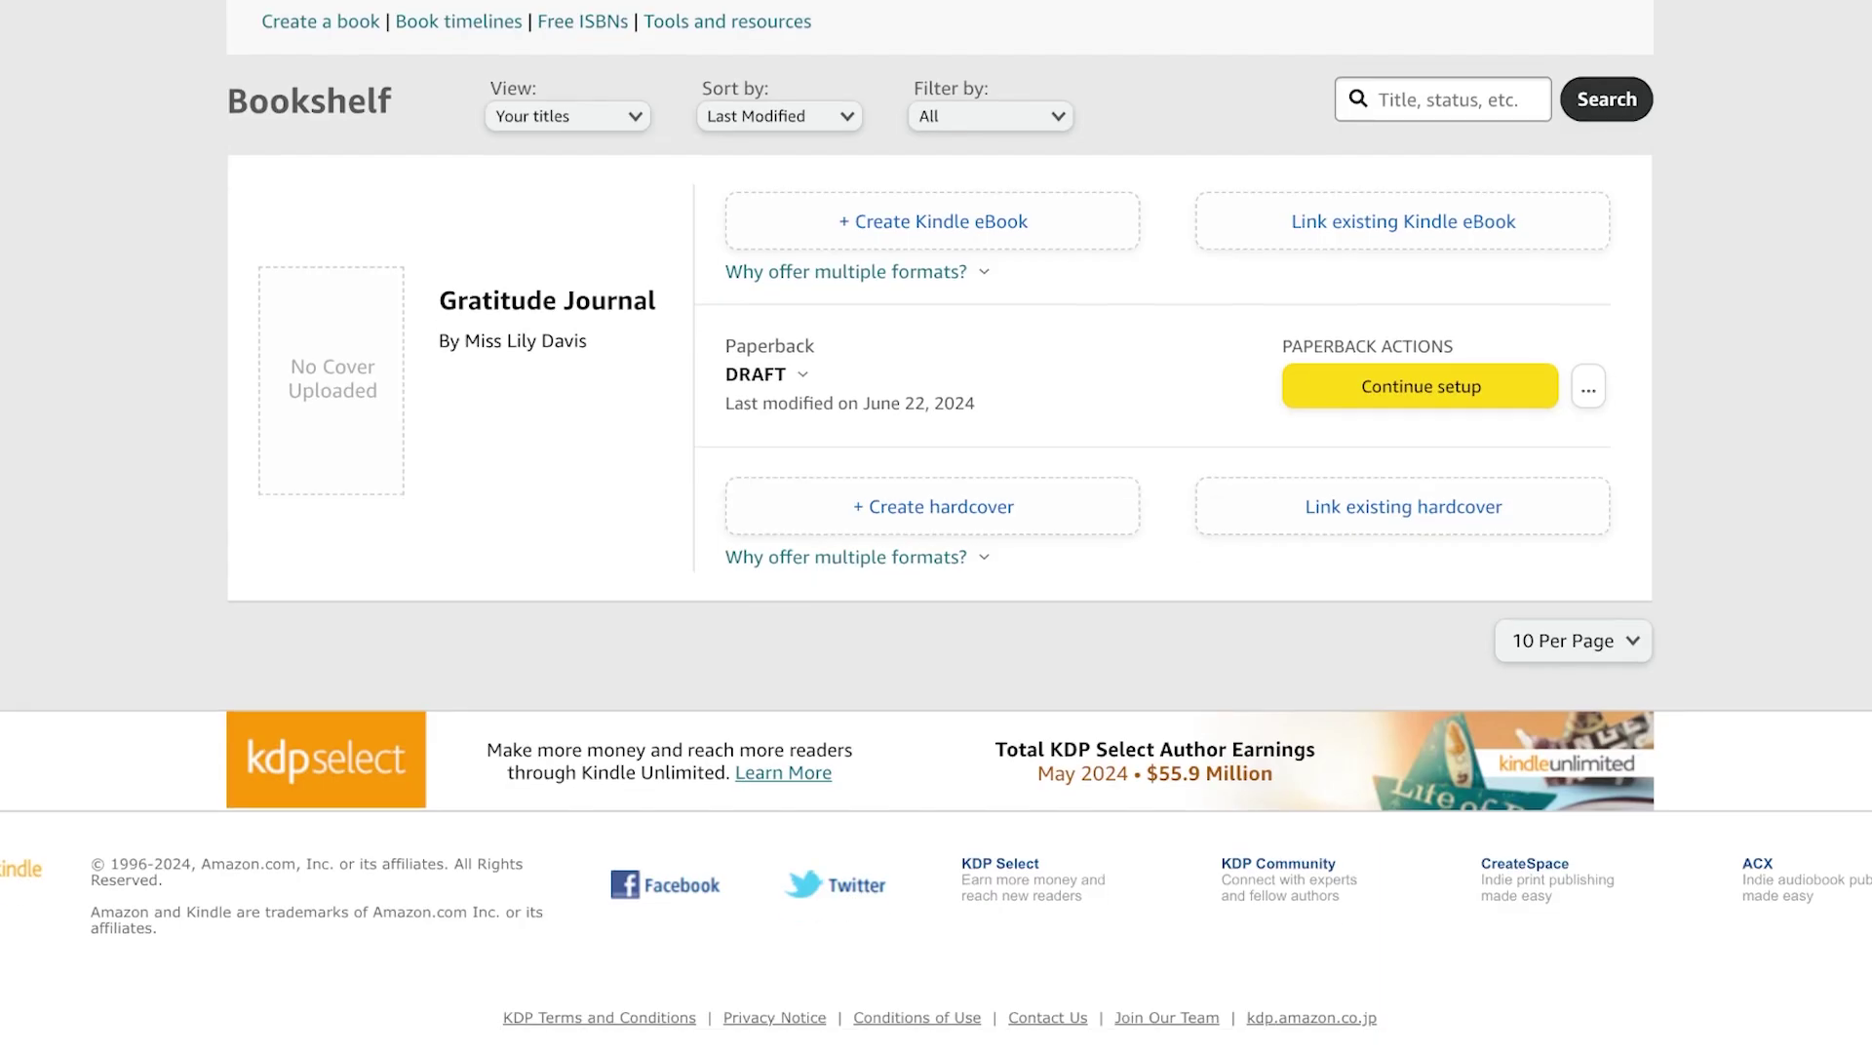
pyautogui.scroll(7, 936, 527)
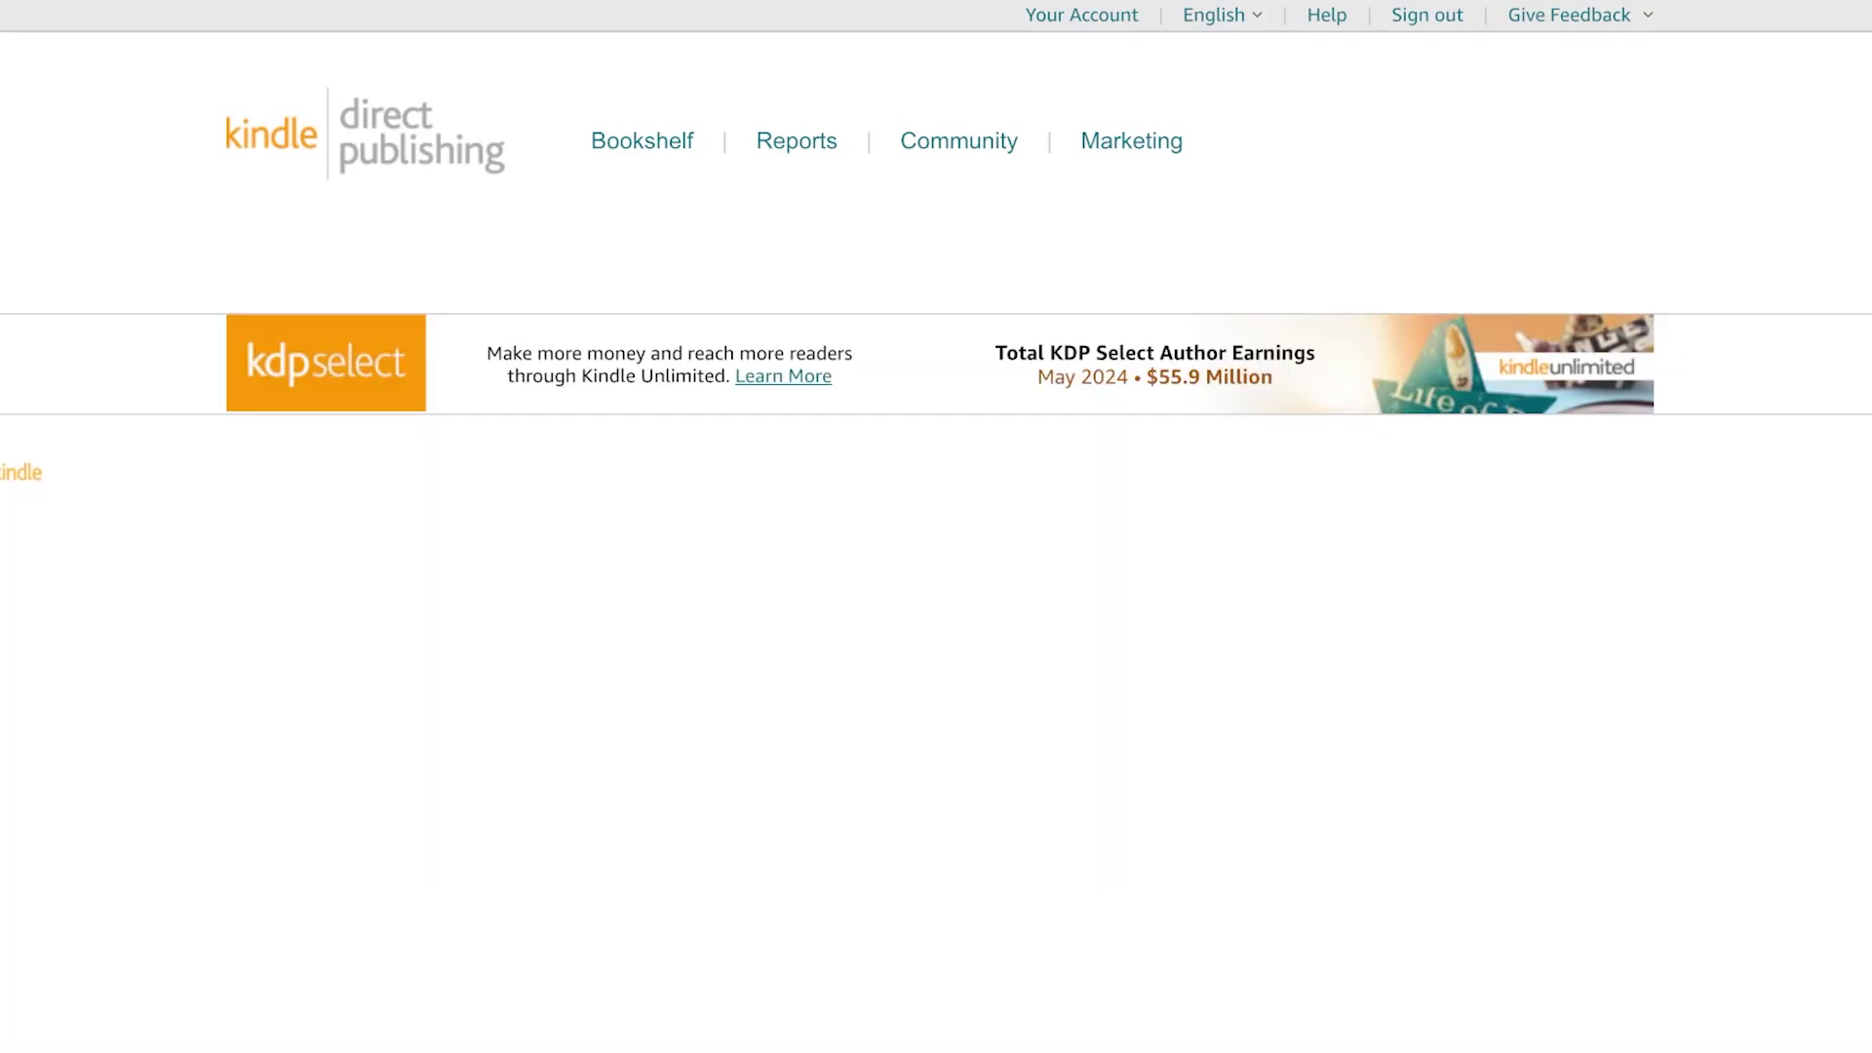
pyautogui.scroll(-3, 936, 527)
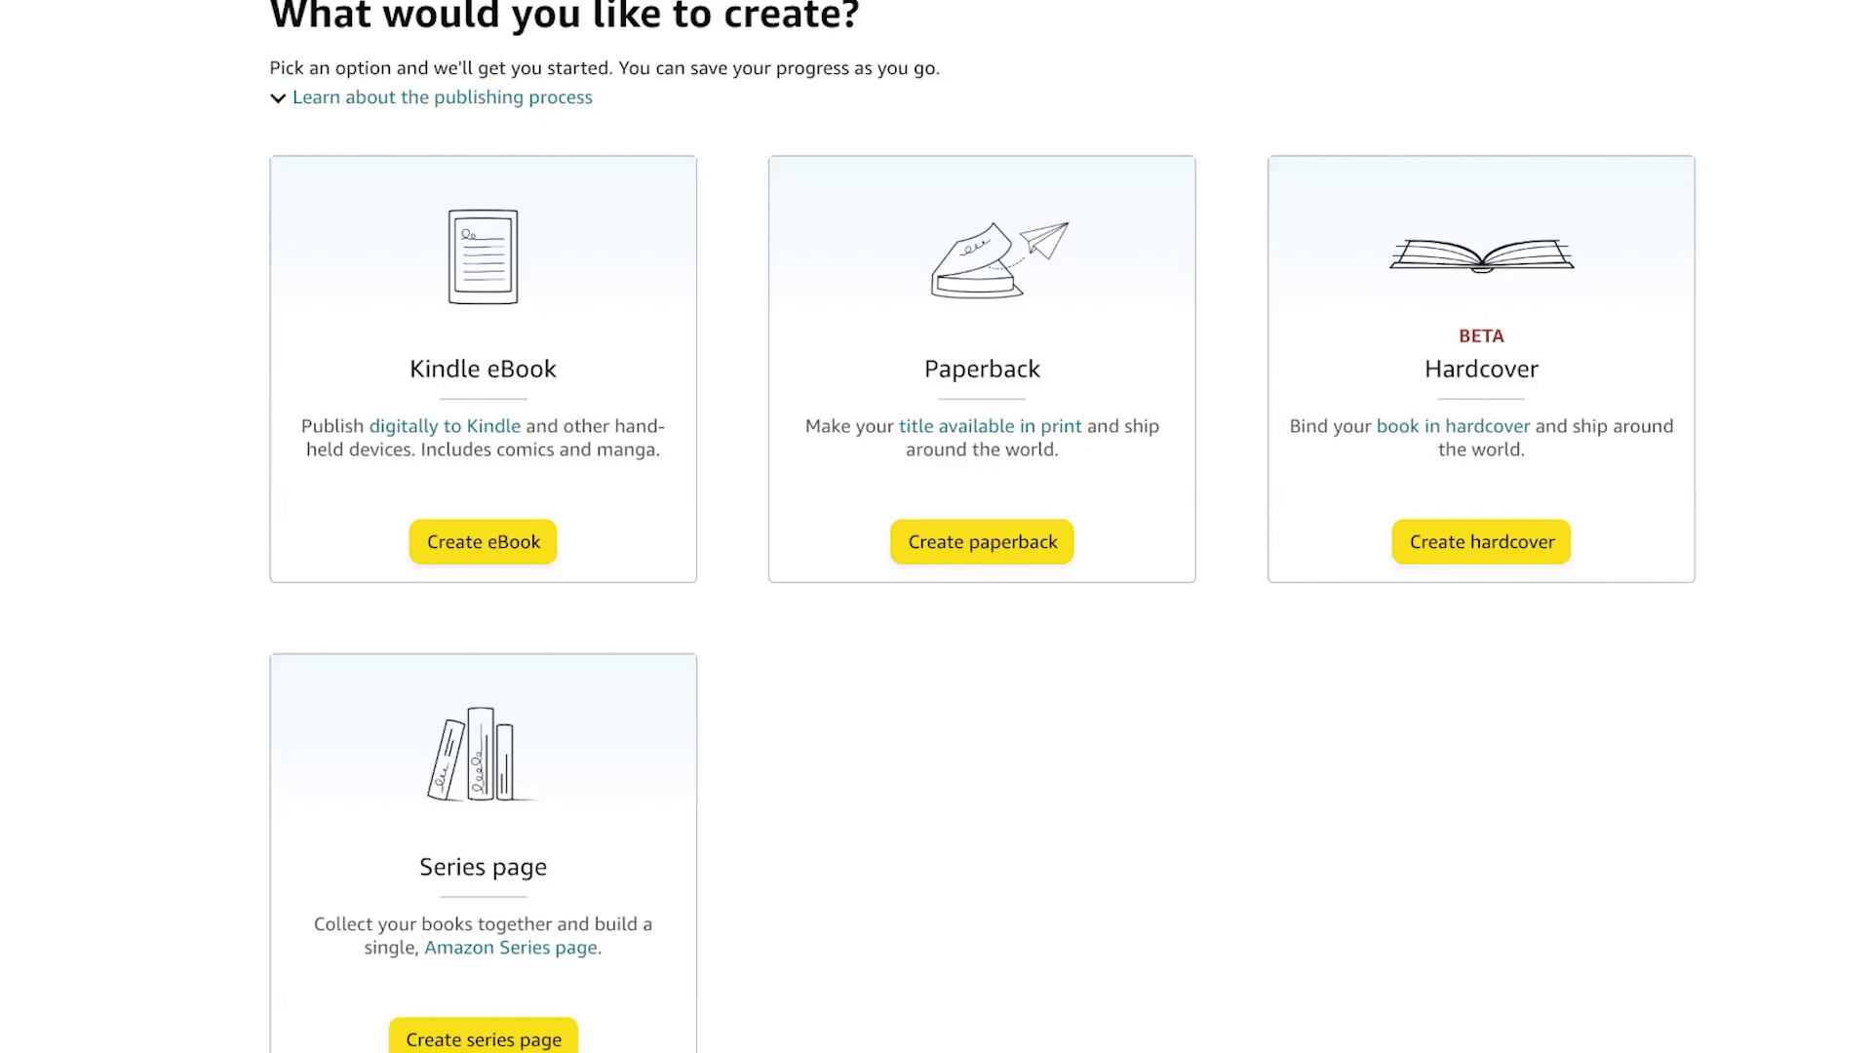
pyautogui.click(982, 542)
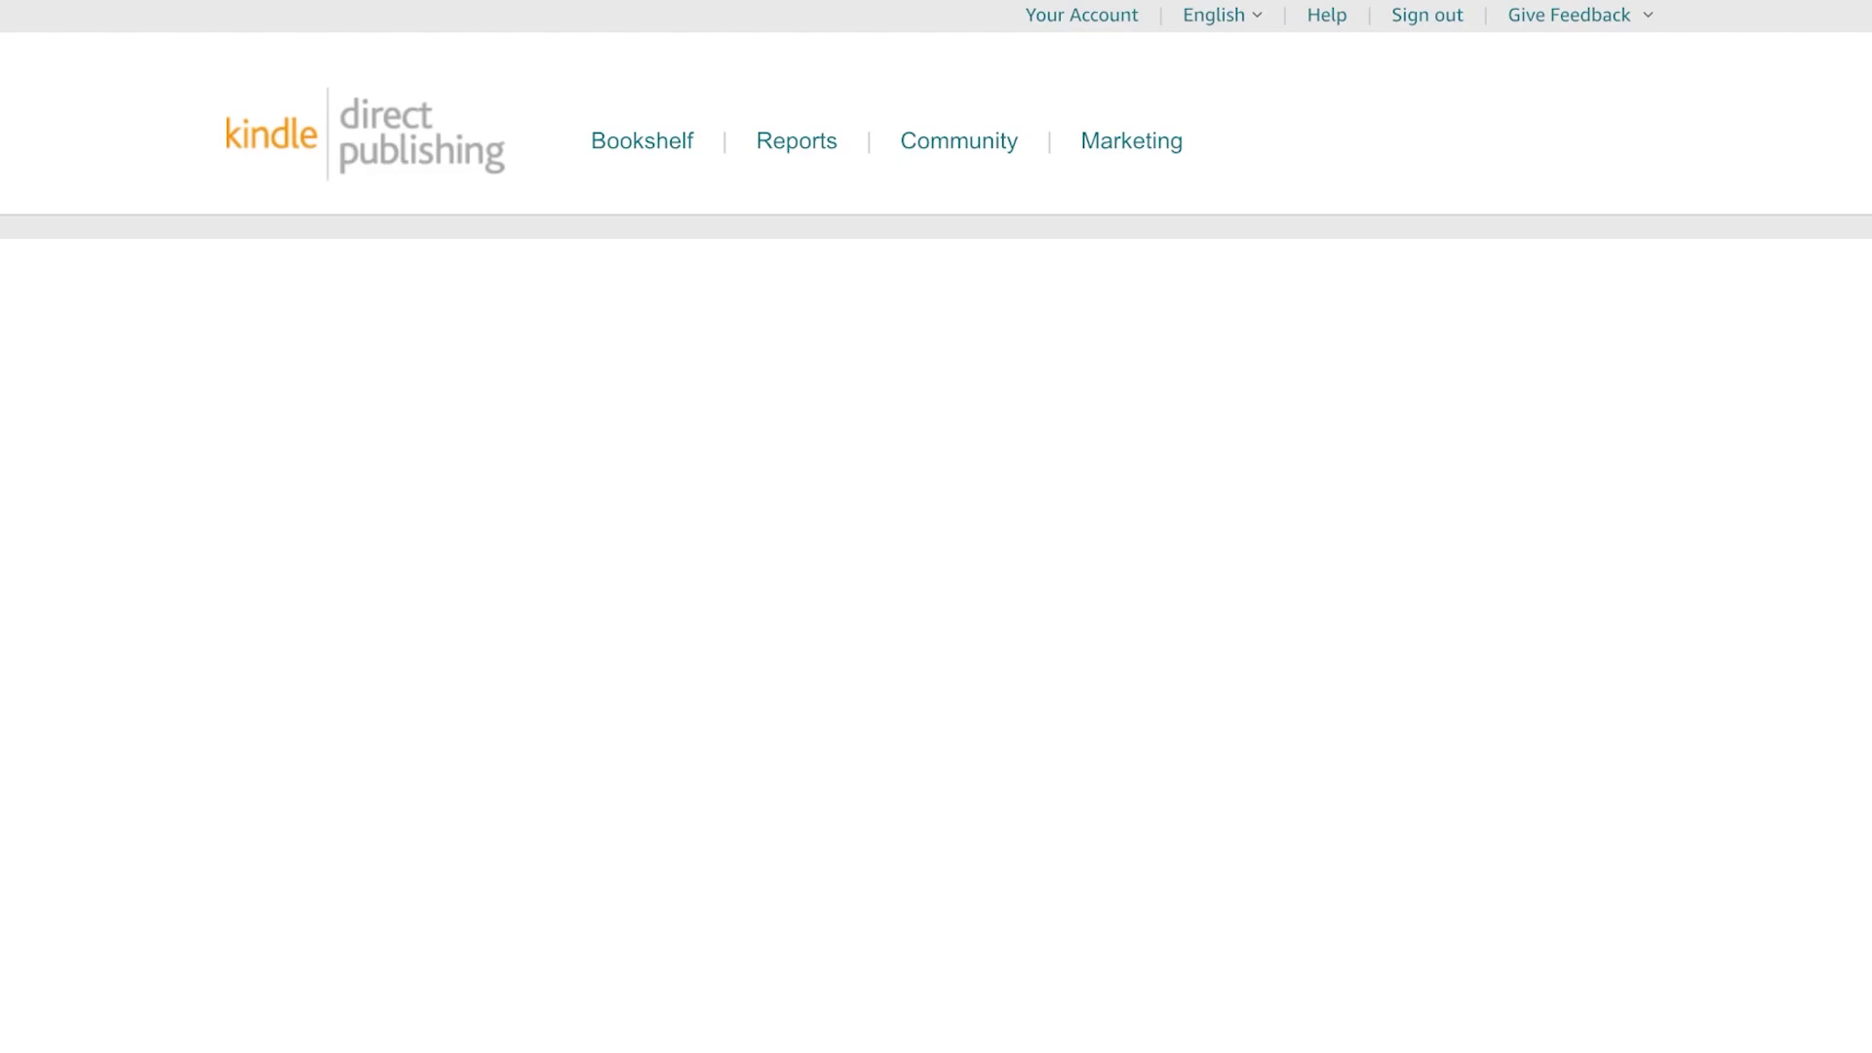
# Look through the paperback details form, including its edition, author, contributor and release date sections.
pyautogui.scroll(-10, 936, 585)
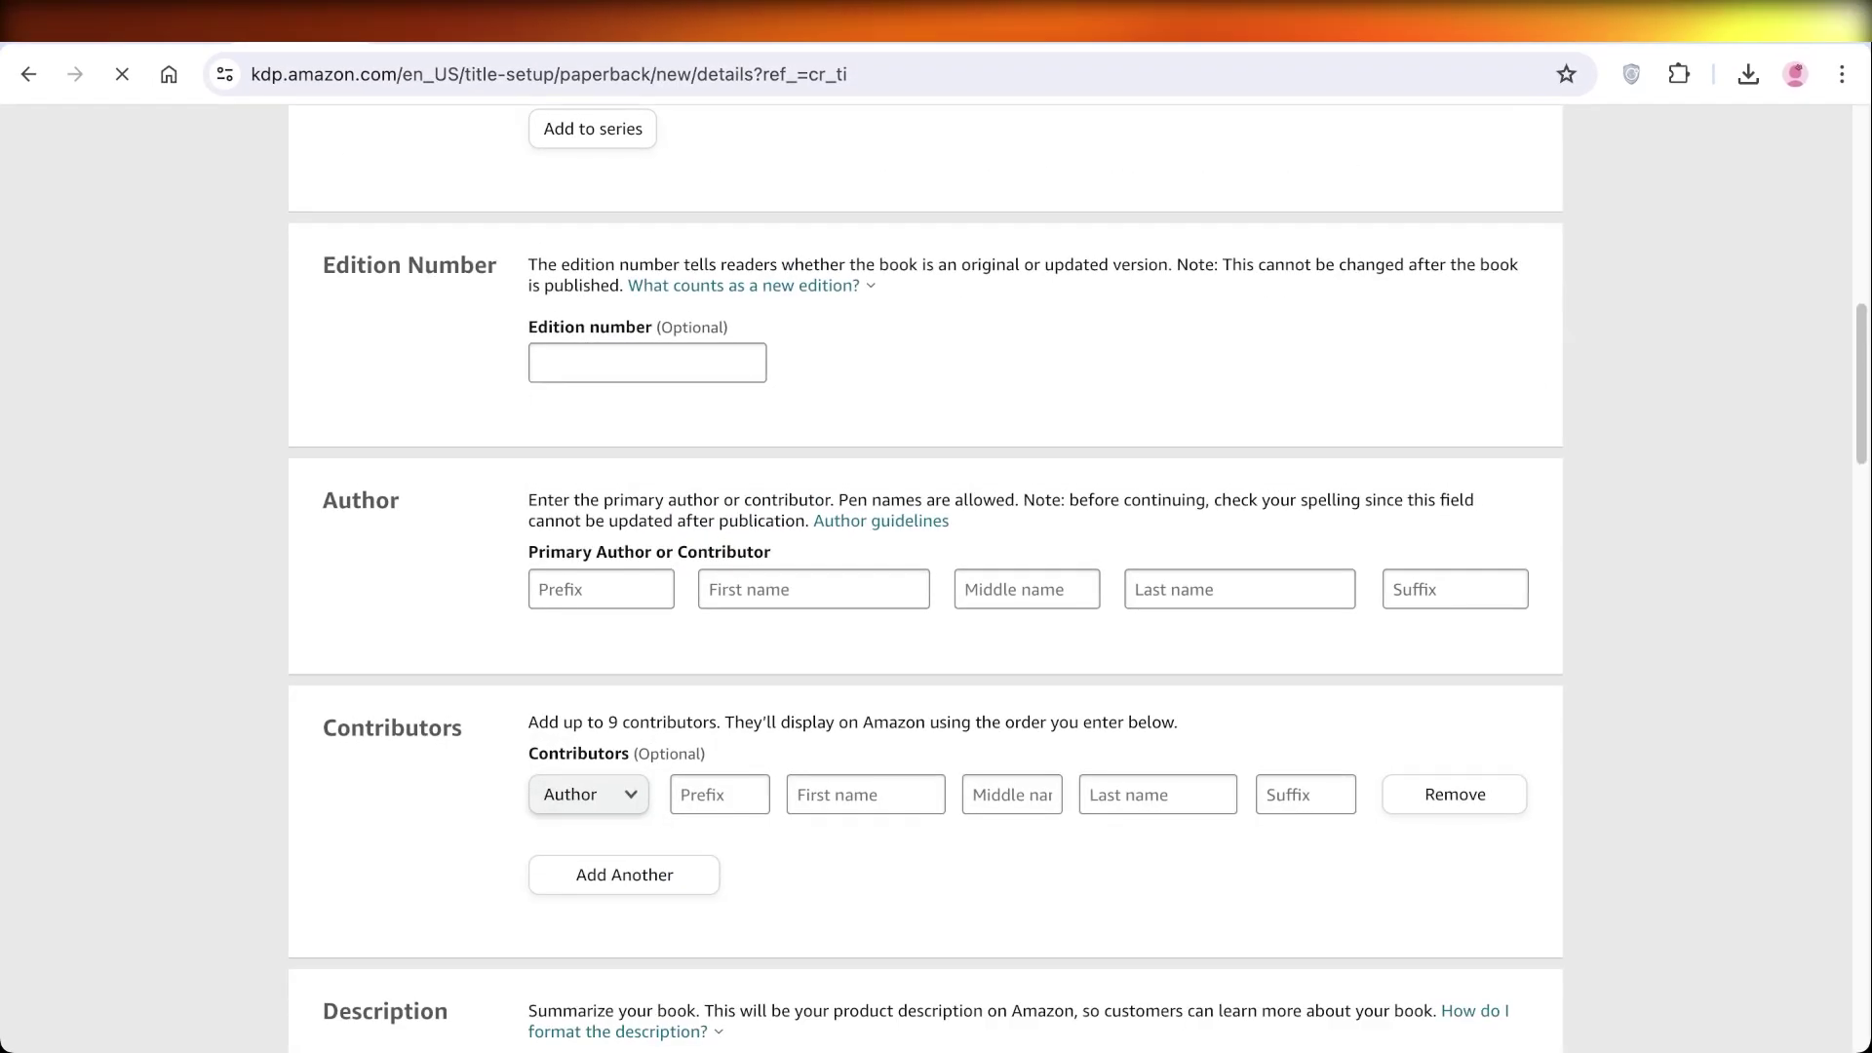
pyautogui.scroll(-20, 936, 585)
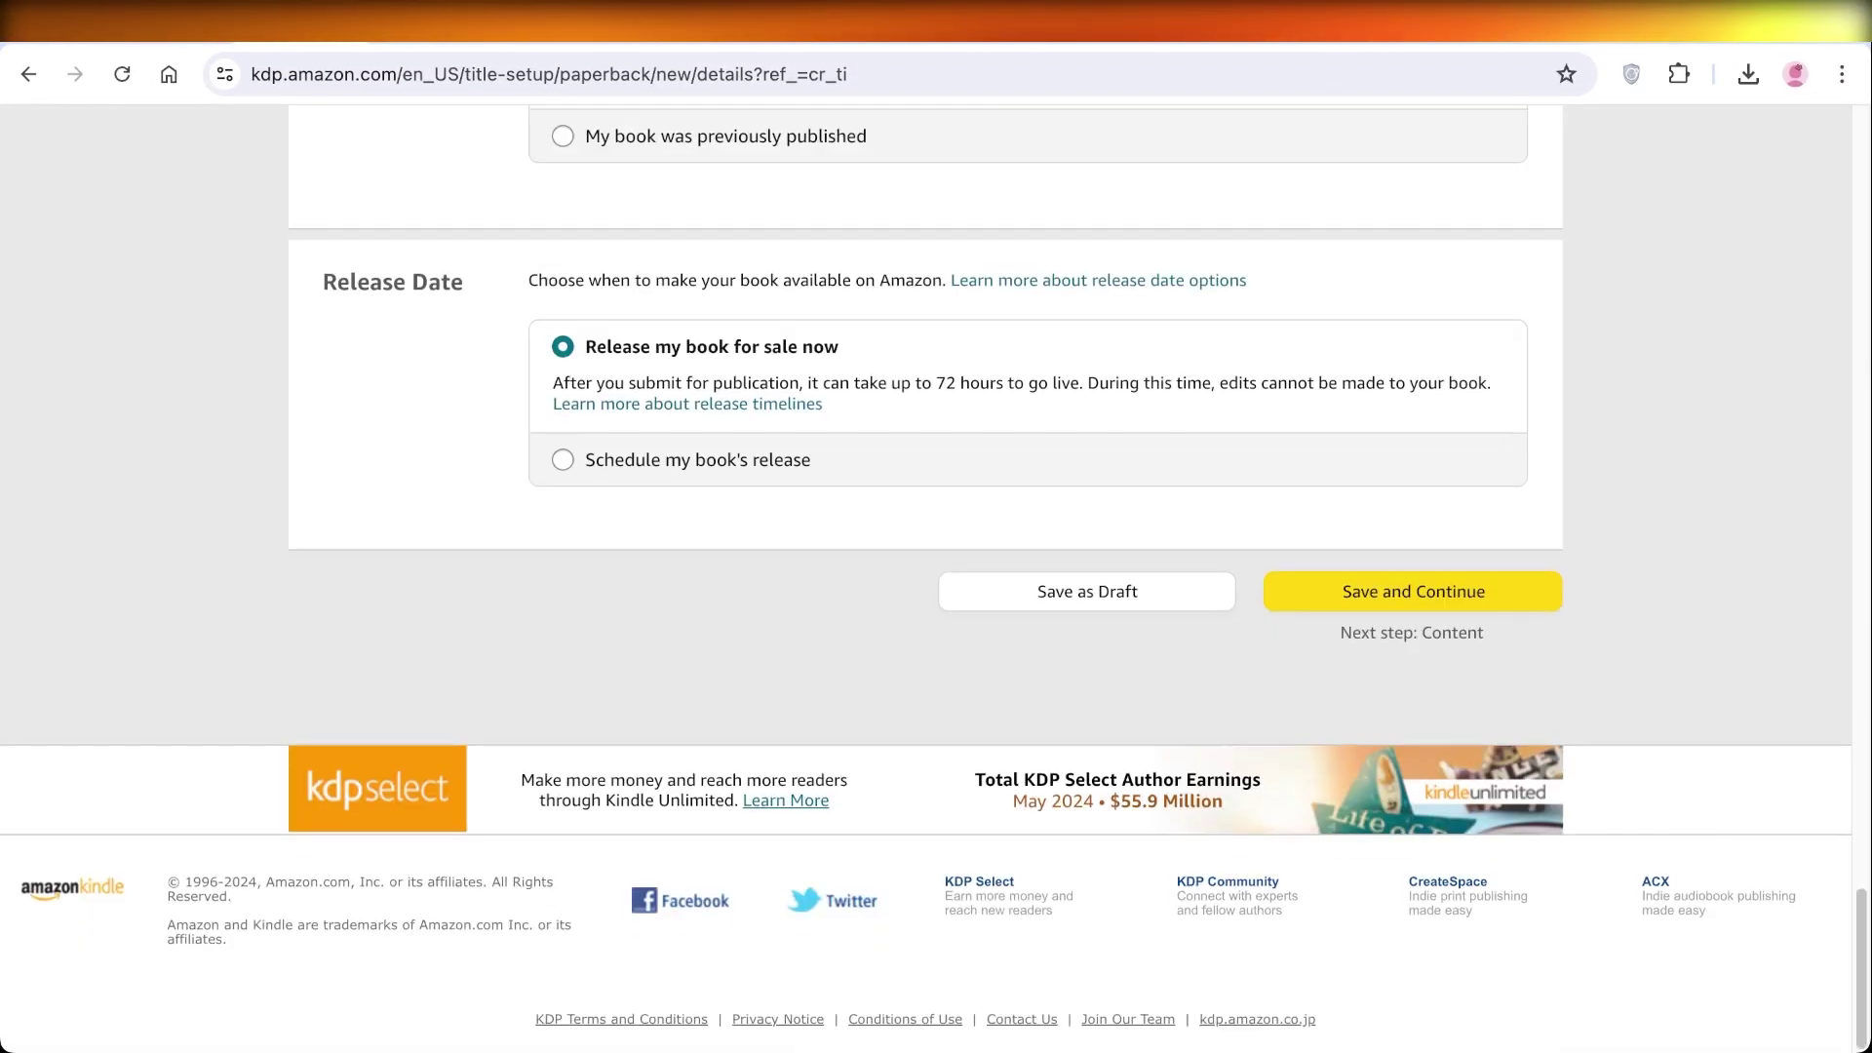
pyautogui.scroll(20, 936, 585)
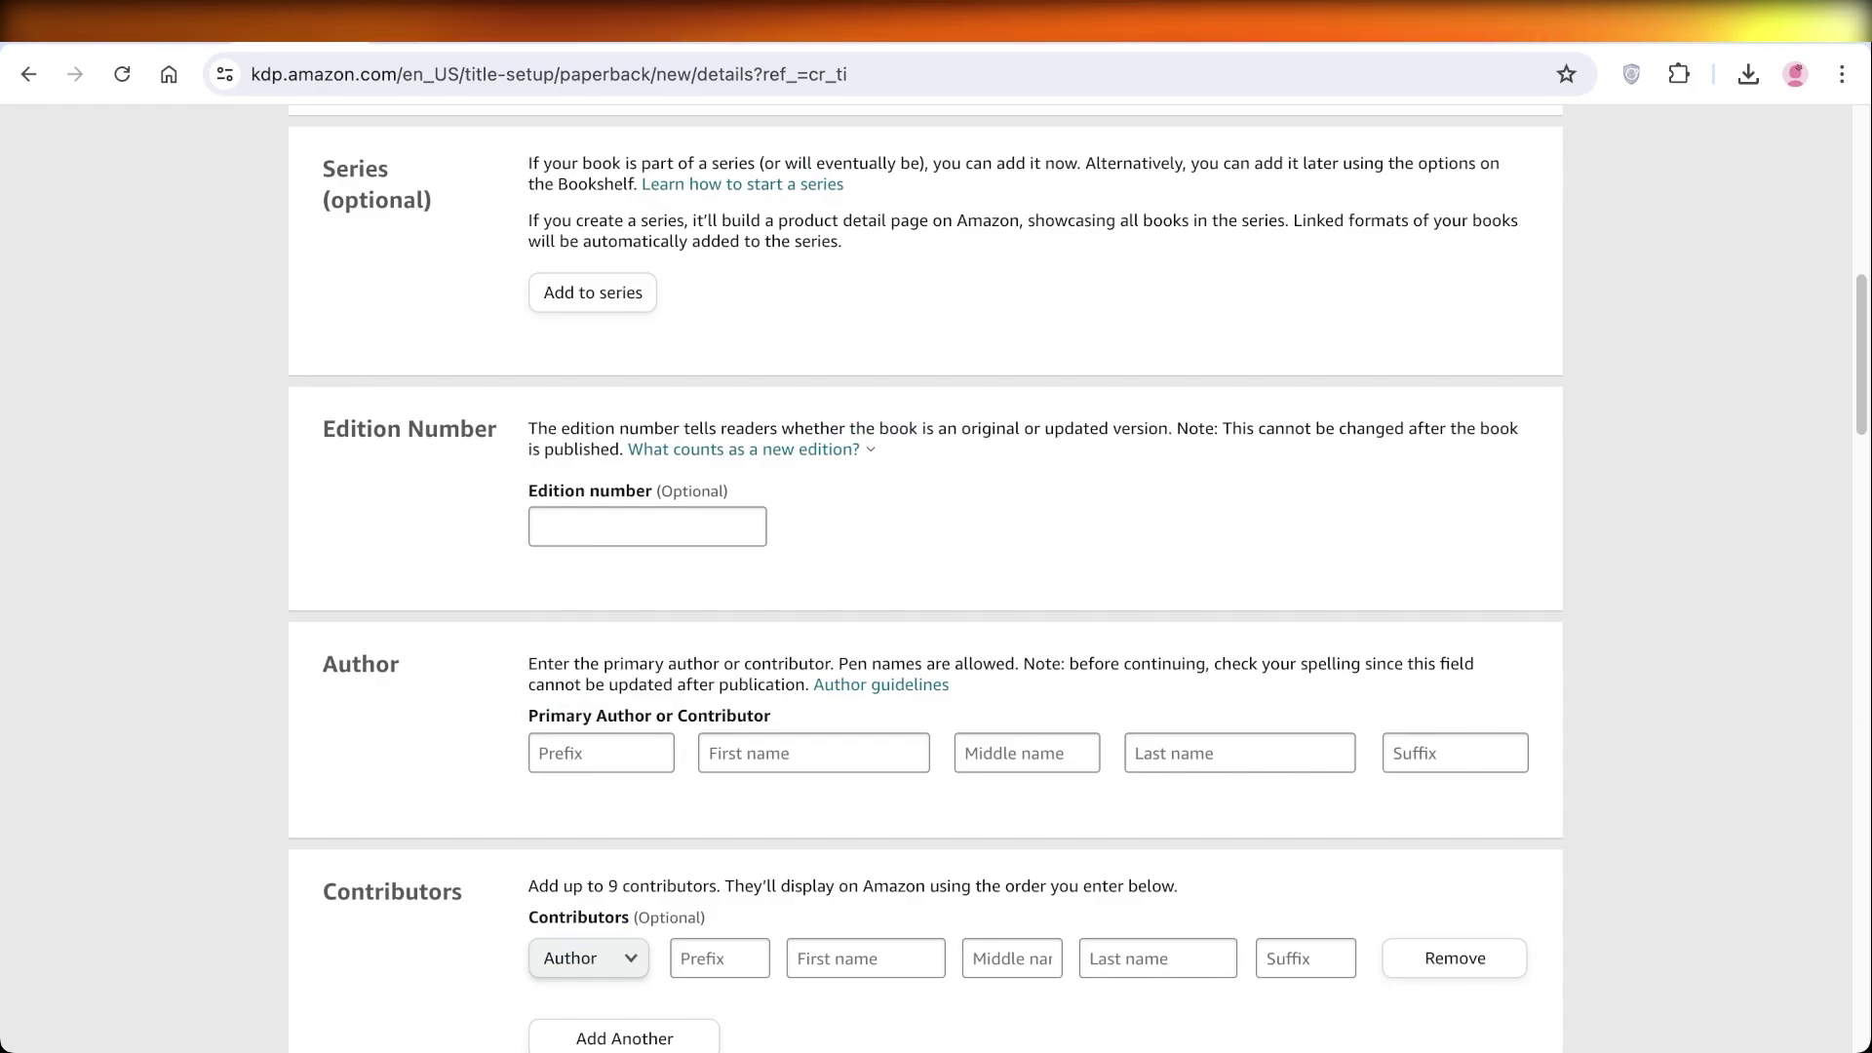